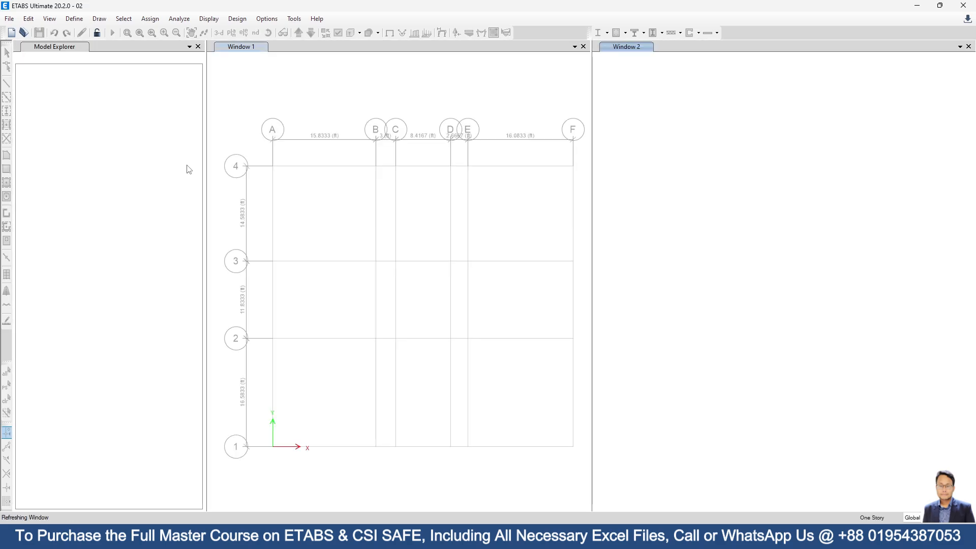
Step: Set drawing to apply to All Stories and start quick column drawing with section C1 =12X20
{"action": "left_click", "coordinate": [669, 131]}
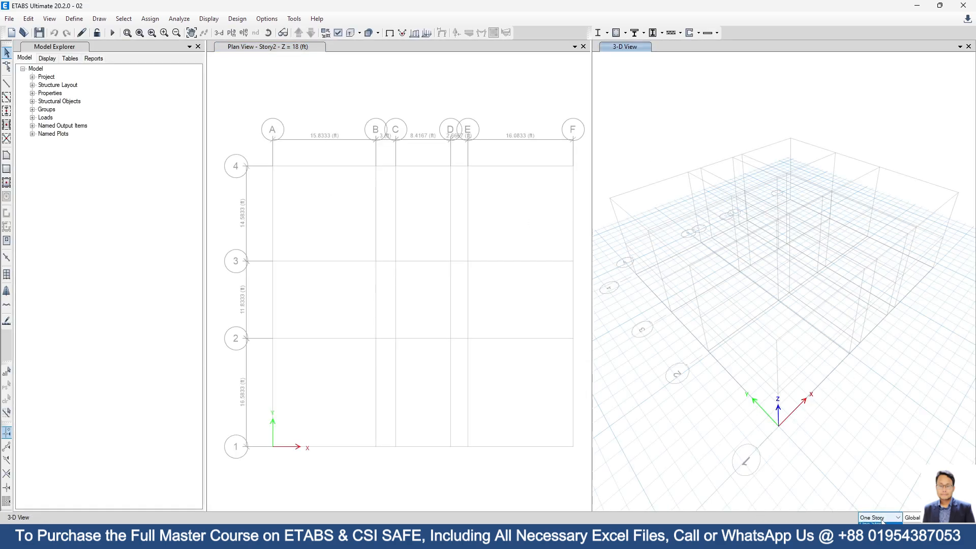
{"action": "left_click", "coordinate": [882, 523]}
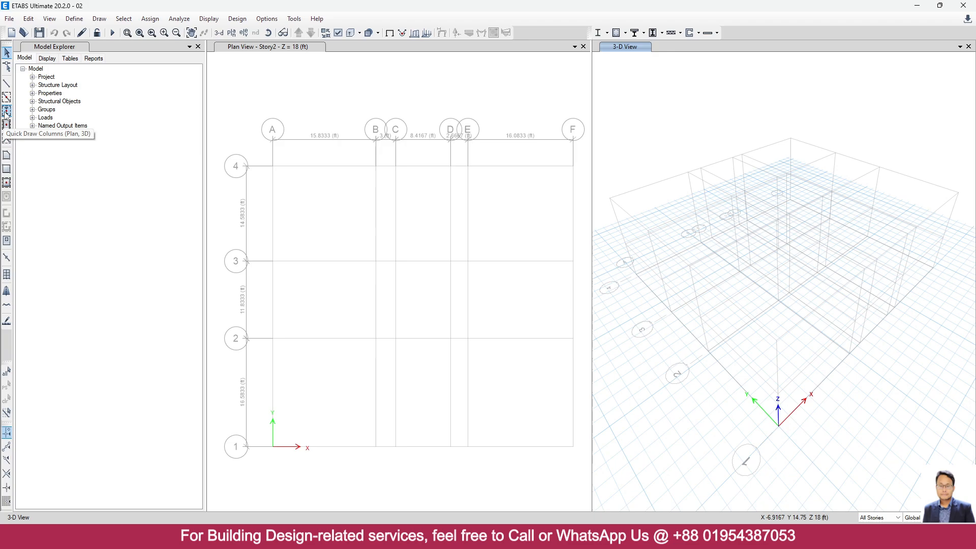
{"action": "left_click", "coordinate": [7, 110]}
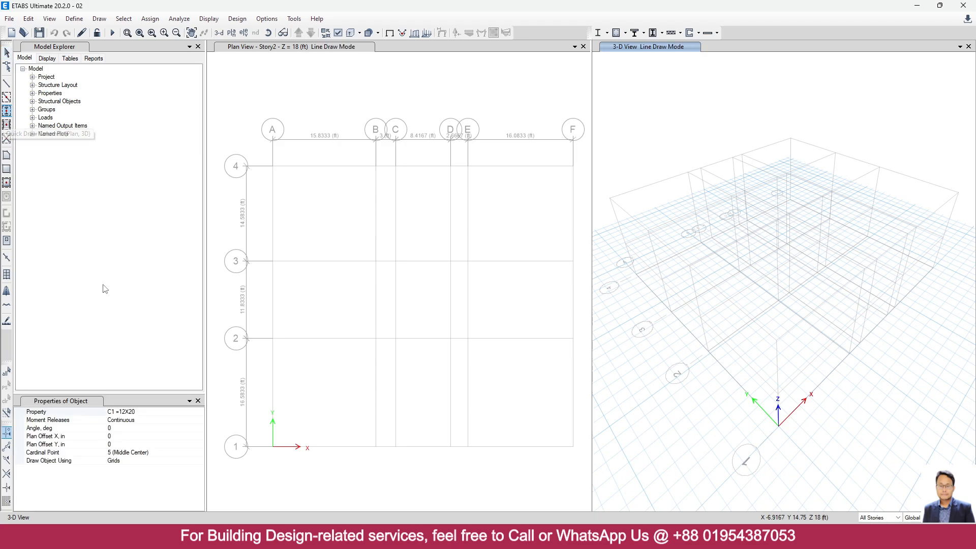
{"action": "left_click", "coordinate": [198, 413]}
{"action": "left_click", "coordinate": [199, 413]}
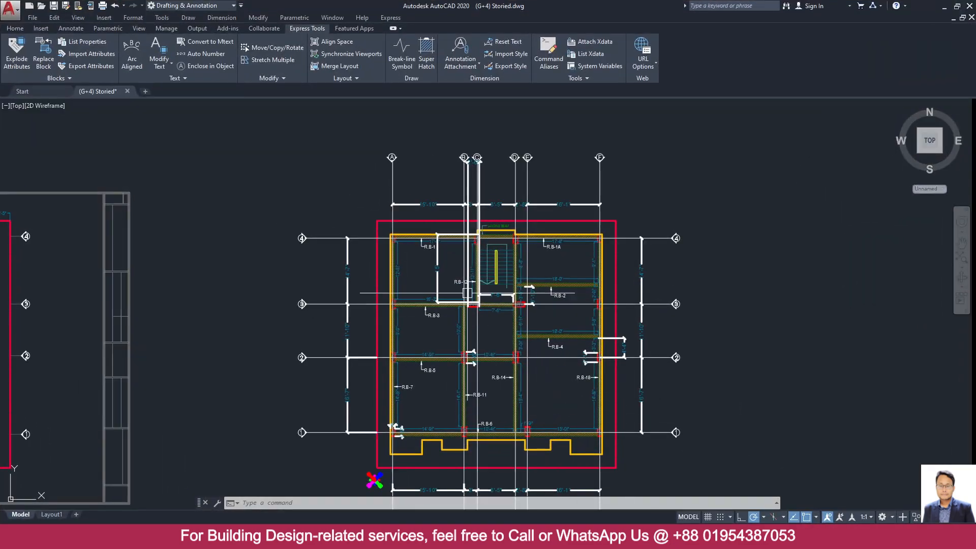
Step: Switch to the AutoCAD roof beam layout plan and examine the size dimensions of the corner column at grids A and 1
{"action": "scroll", "coordinate": [412, 437], "scroll_direction": "up", "scroll_amount": 5}
{"action": "middle_click_drag", "start_coordinate": [444, 425], "coordinate": [349, 401]}
{"action": "scroll", "coordinate": [355, 368], "scroll_direction": "up", "scroll_amount": 5}
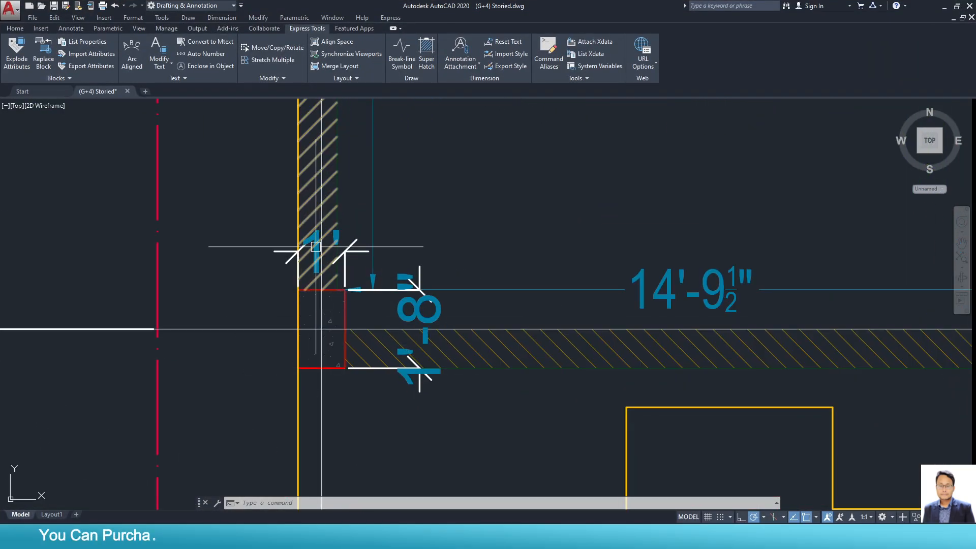
{"action": "left_click", "coordinate": [944, 9]}
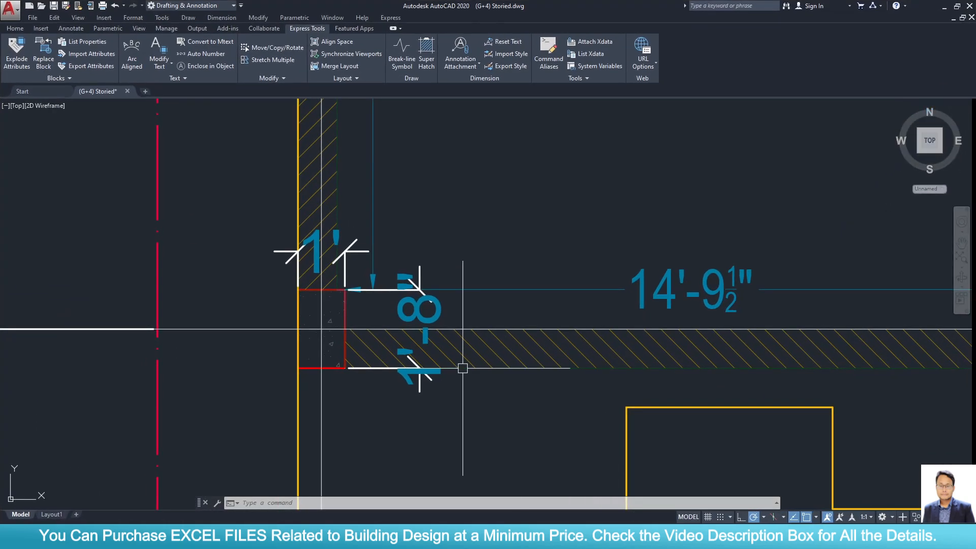
{"action": "scroll", "coordinate": [366, 324], "scroll_direction": "down", "scroll_amount": 6}
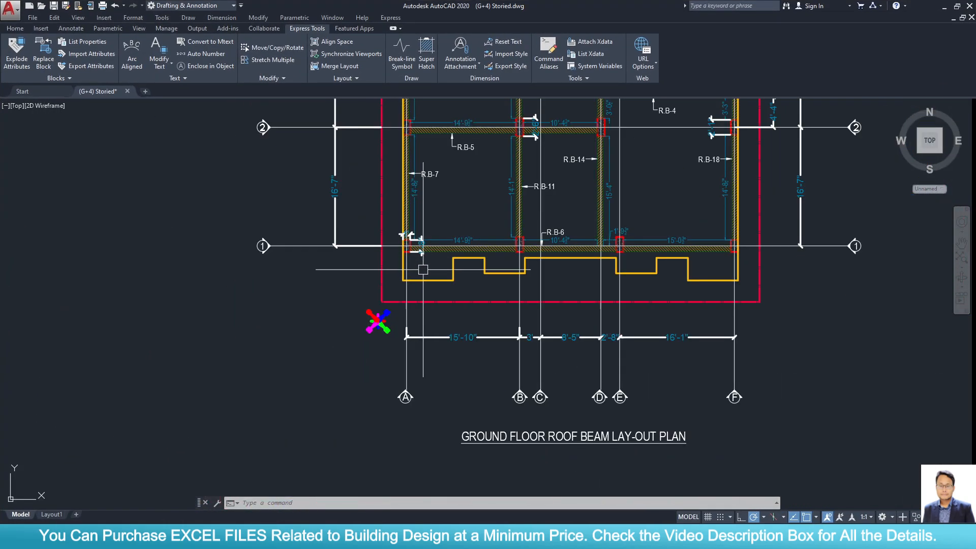
Step: Highlight grid line A and grid bubble 1 in the AutoCAD plan and check the column's orientation at their intersection
{"action": "scroll", "coordinate": [419, 386], "scroll_direction": "up", "scroll_amount": 2}
{"action": "left_click", "coordinate": [419, 387]}
{"action": "left_click", "coordinate": [384, 358]}
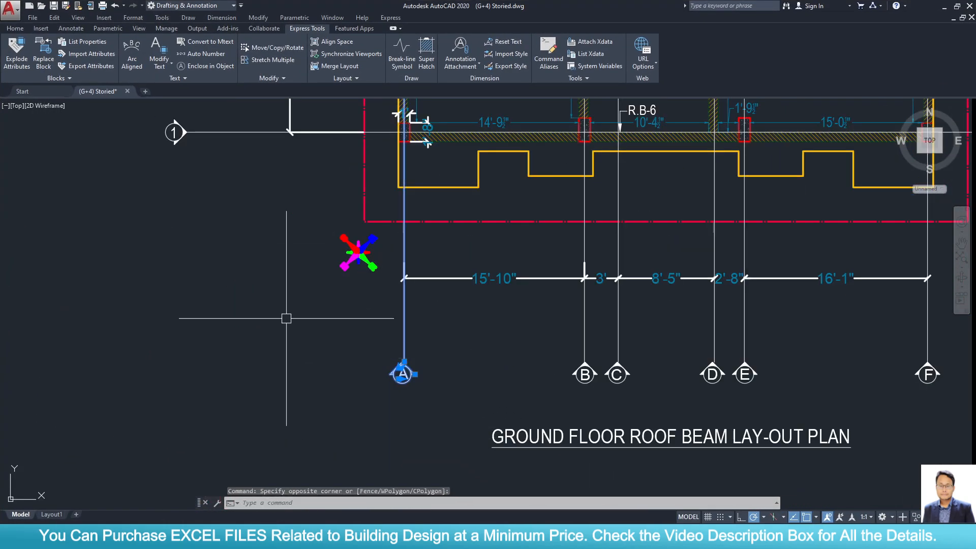
{"action": "left_click", "coordinate": [175, 166]}
{"action": "left_click", "coordinate": [165, 113]}
{"action": "left_click", "coordinate": [946, 8]}
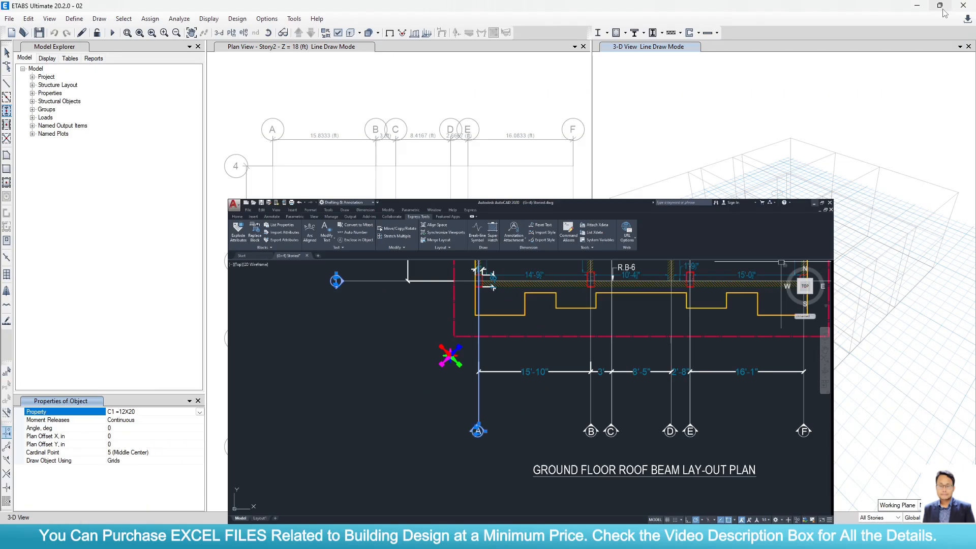
{"action": "middle_click_drag", "start_coordinate": [275, 450], "coordinate": [291, 321]}
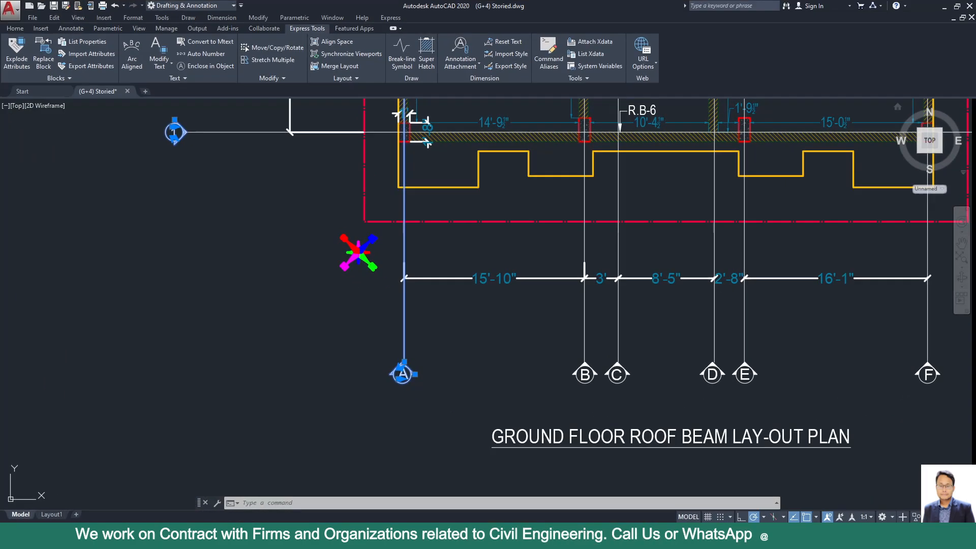
{"action": "scroll", "coordinate": [353, 383], "scroll_direction": "up", "scroll_amount": 5}
{"action": "middle_click_drag", "start_coordinate": [406, 283], "coordinate": [399, 354]}
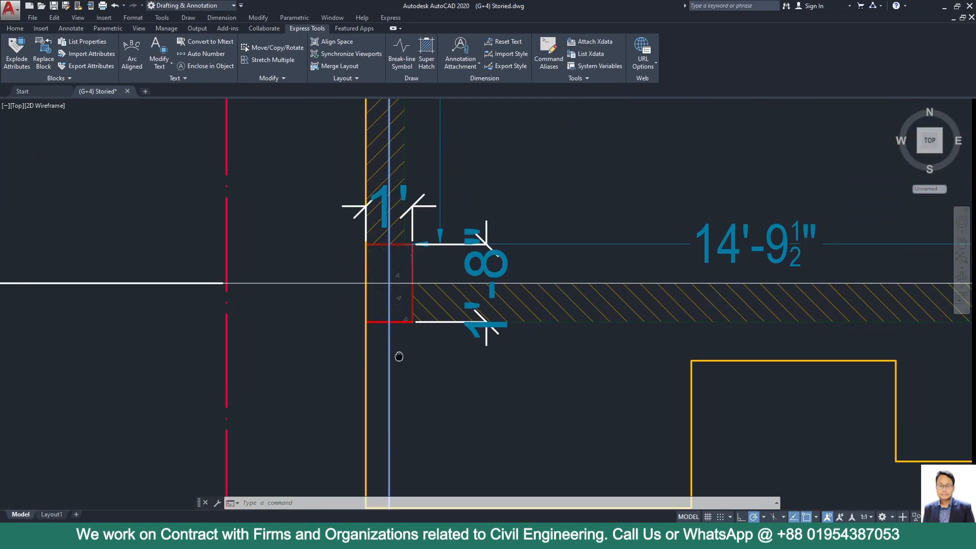
{"action": "left_click", "coordinate": [943, 6]}
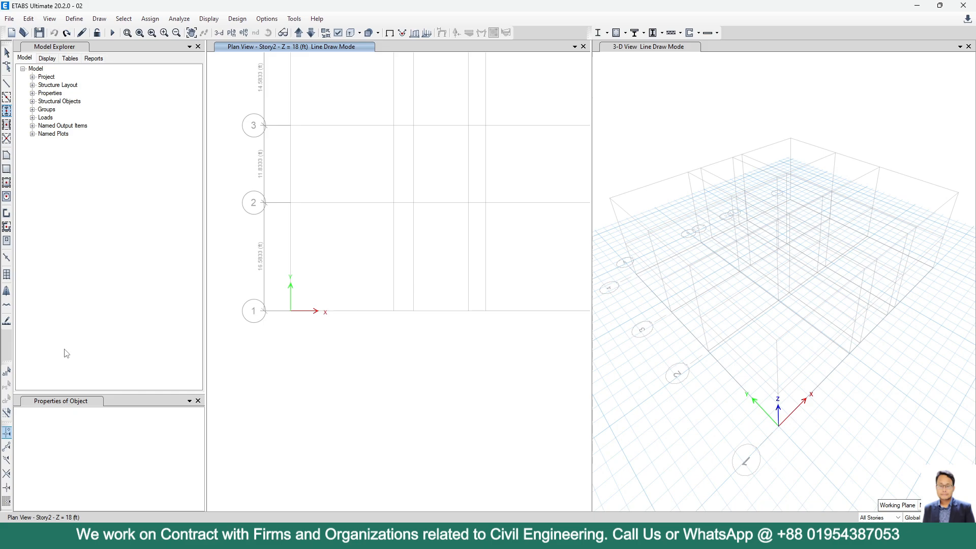
Step: In ETABS, place a C1 =12X20 column at grid intersection A-1 with the angle set to 90 degrees
{"action": "left_click", "coordinate": [7, 112]}
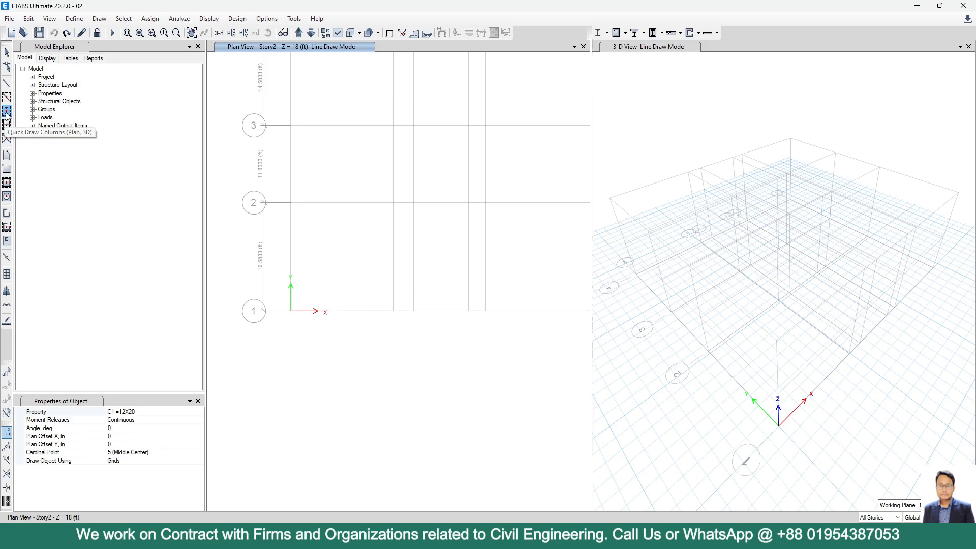
{"action": "left_click", "coordinate": [114, 427]}
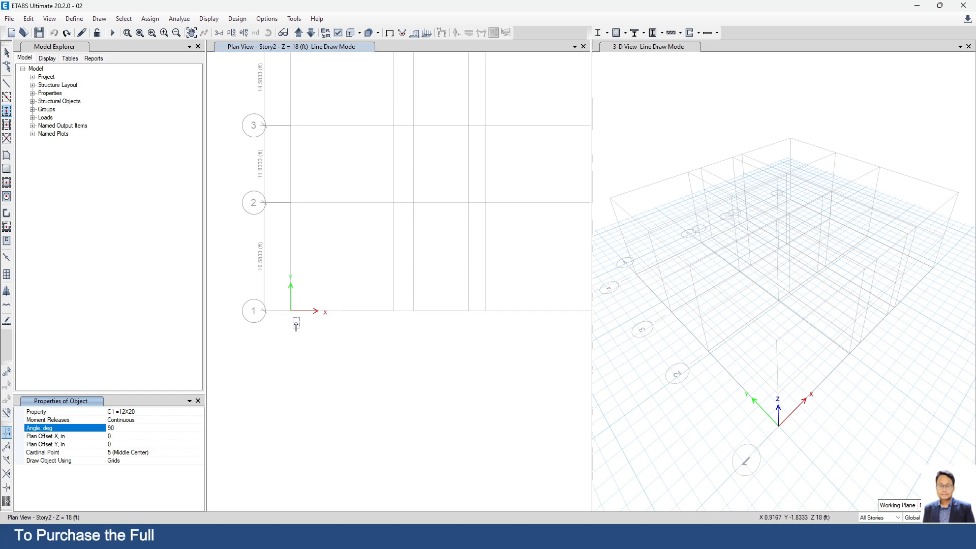
{"action": "left_click", "coordinate": [291, 311]}
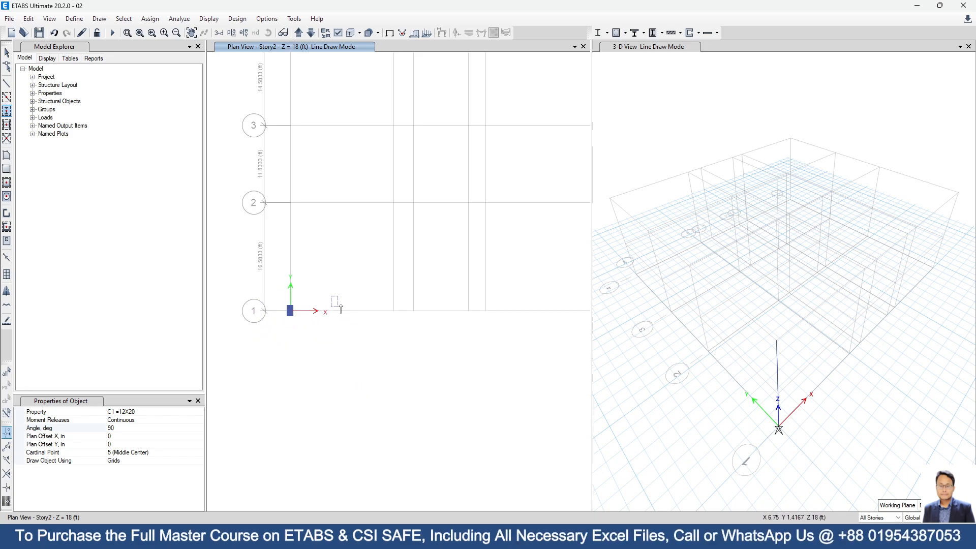
Step: Switch to AutoCAD and add a vertical linear dimension along the long side of the column at grids A and 2
{"action": "key", "text": "alt+Tab"}
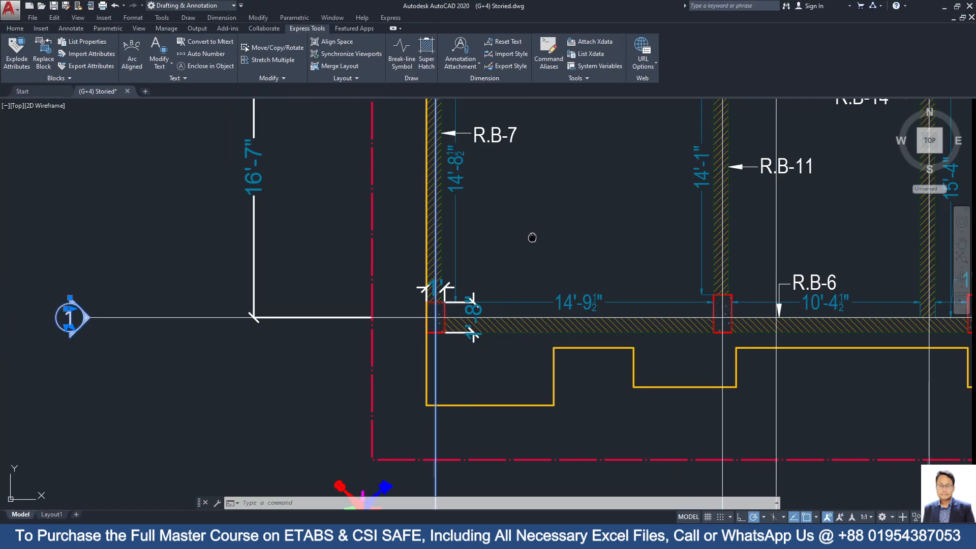
{"action": "middle_click_drag", "start_coordinate": [467, 406], "coordinate": [437, 284]}
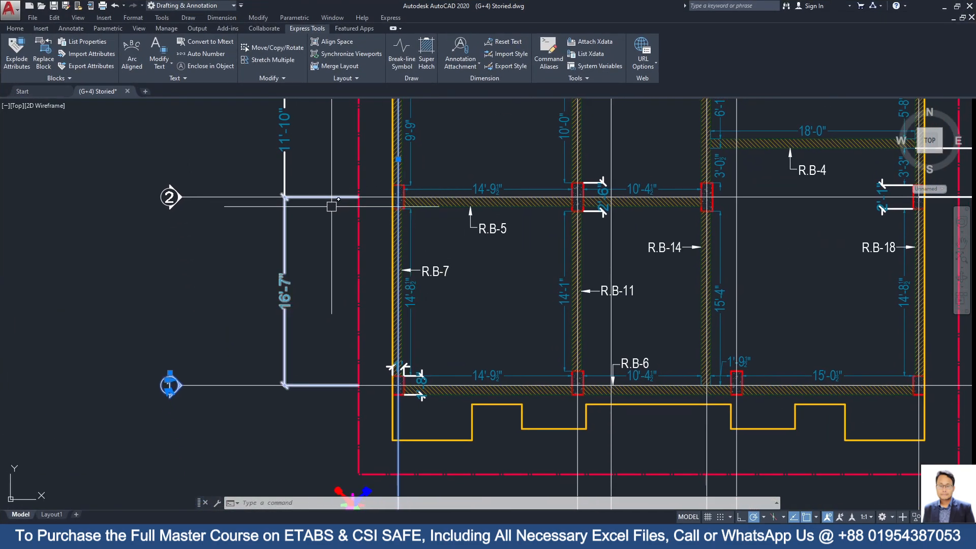
{"action": "left_click", "coordinate": [371, 171]}
{"action": "left_click", "coordinate": [416, 218]}
{"action": "scroll", "coordinate": [404, 264], "scroll_direction": "up", "scroll_amount": 6}
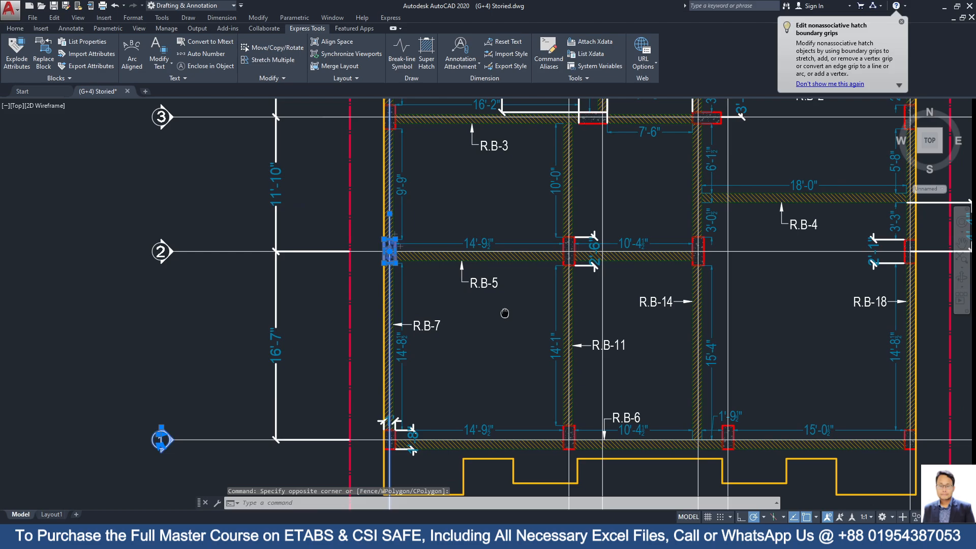
{"action": "left_click", "coordinate": [15, 28]}
{"action": "left_click", "coordinate": [310, 42]}
{"action": "key", "text": "Escape"}
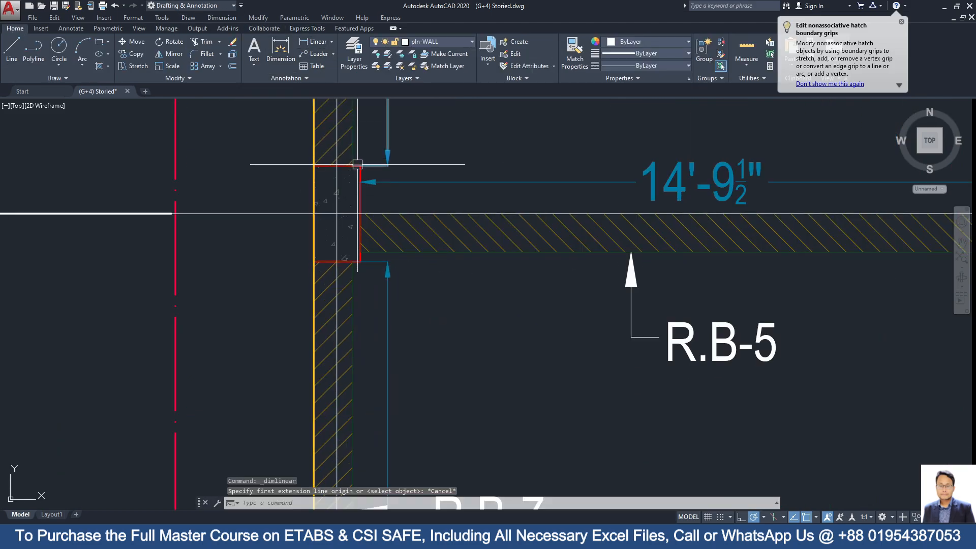
{"action": "left_click", "coordinate": [308, 42]}
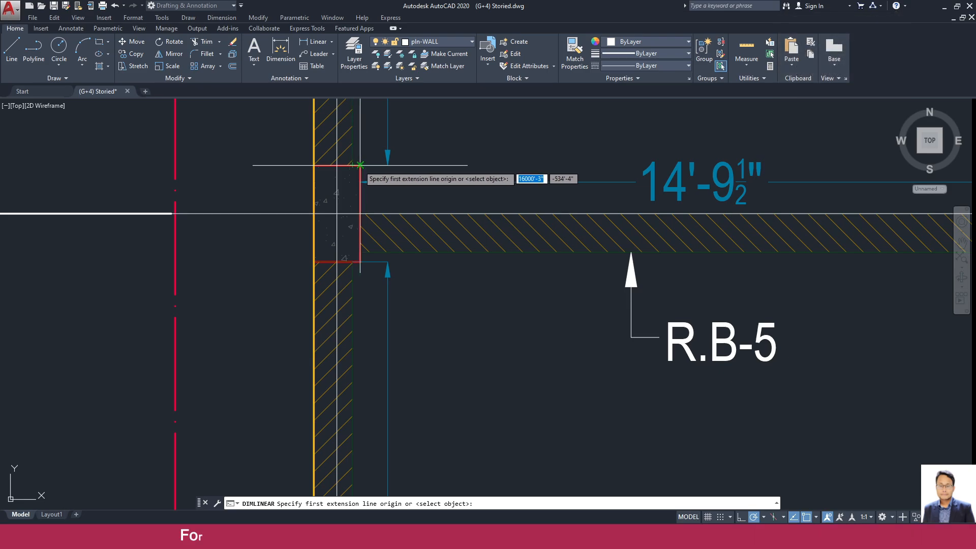
{"action": "left_click", "coordinate": [360, 165]}
{"action": "left_click", "coordinate": [360, 262]}
{"action": "left_click", "coordinate": [458, 269]}
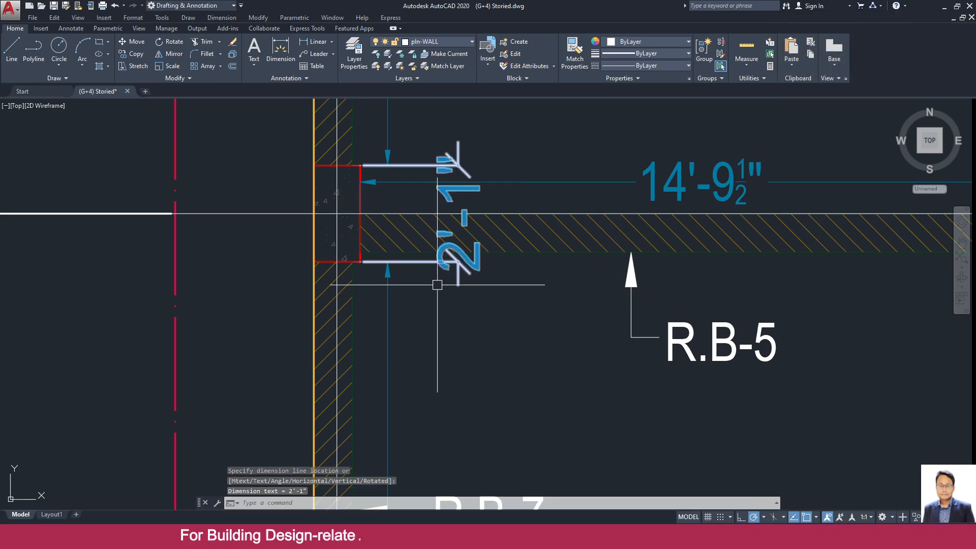
Step: Add a horizontal linear dimension across the upper edge of the same A-2 column
{"action": "key", "text": "Return"}
{"action": "left_click", "coordinate": [314, 164]}
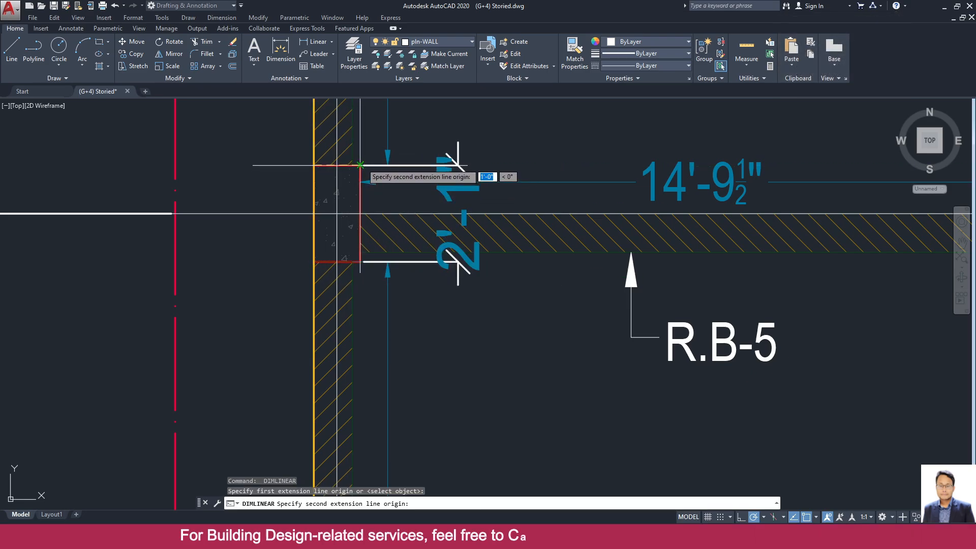
{"action": "left_click", "coordinate": [361, 165]}
{"action": "left_click", "coordinate": [362, 138]}
Step: Switch to ETABS and place a column with section C2= 12X25 at grid intersection A-2
{"action": "left_click", "coordinate": [943, 12]}
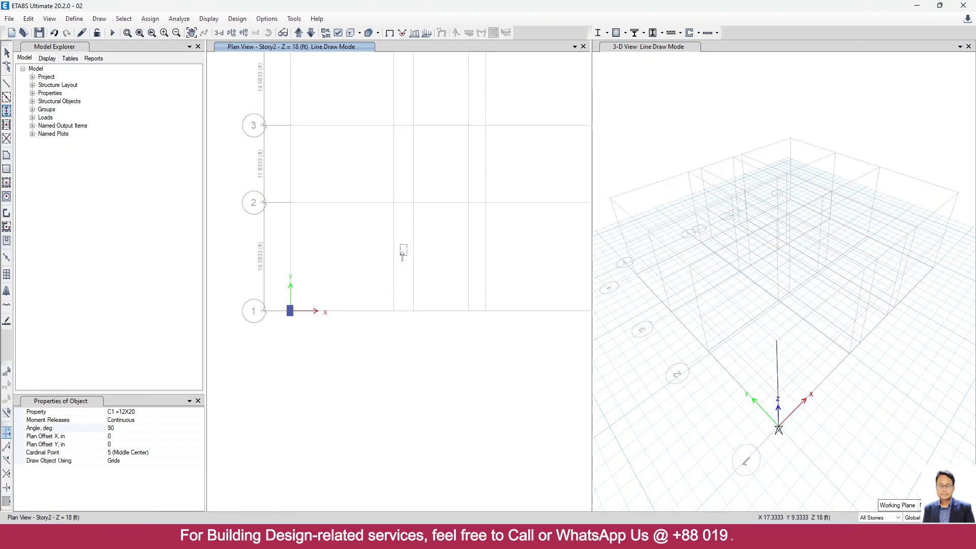
{"action": "left_click", "coordinate": [201, 413]}
{"action": "left_click", "coordinate": [159, 455]}
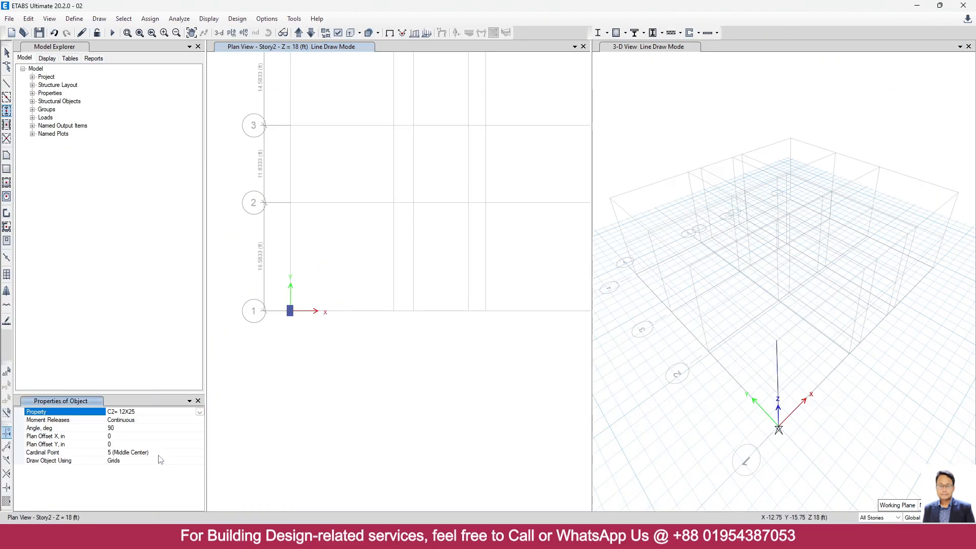
{"action": "left_click", "coordinate": [292, 204]}
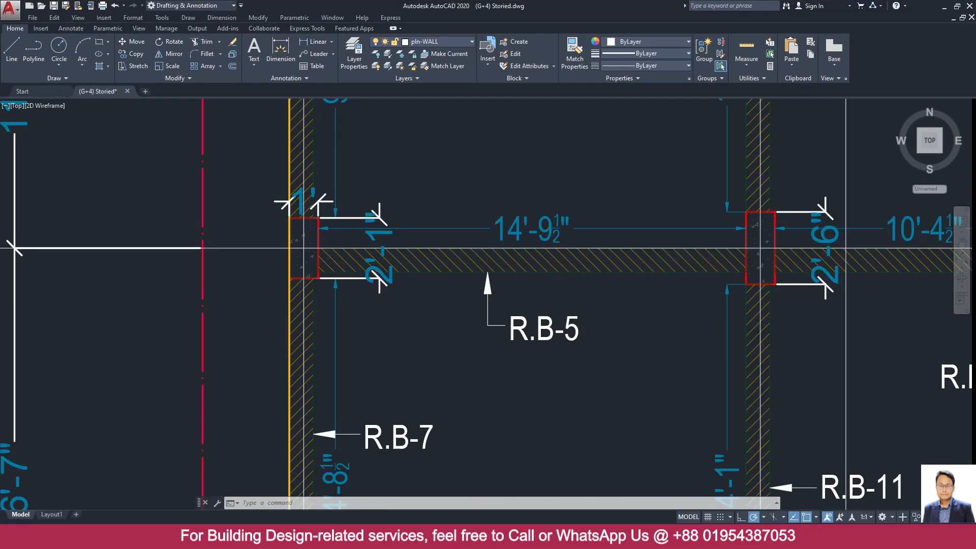
Step: In AutoCAD, locate the column at grids A and 3 and add a vertical linear dimension along its long side
{"action": "scroll", "coordinate": [315, 279], "scroll_direction": "down", "scroll_amount": 3}
{"action": "mouse_move", "coordinate": [316, 279]}
{"action": "middle_mouse_down"}
{"action": "mouse_move", "coordinate": [344, 342]}
{"action": "mouse_move", "coordinate": [349, 162]}
{"action": "mouse_move", "coordinate": [329, 375]}
{"action": "middle_mouse_up"}
{"action": "scroll", "coordinate": [340, 324], "scroll_direction": "up", "scroll_amount": 3}
{"action": "scroll", "coordinate": [340, 323], "scroll_direction": "down", "scroll_amount": 6}
{"action": "left_click", "coordinate": [222, 141]}
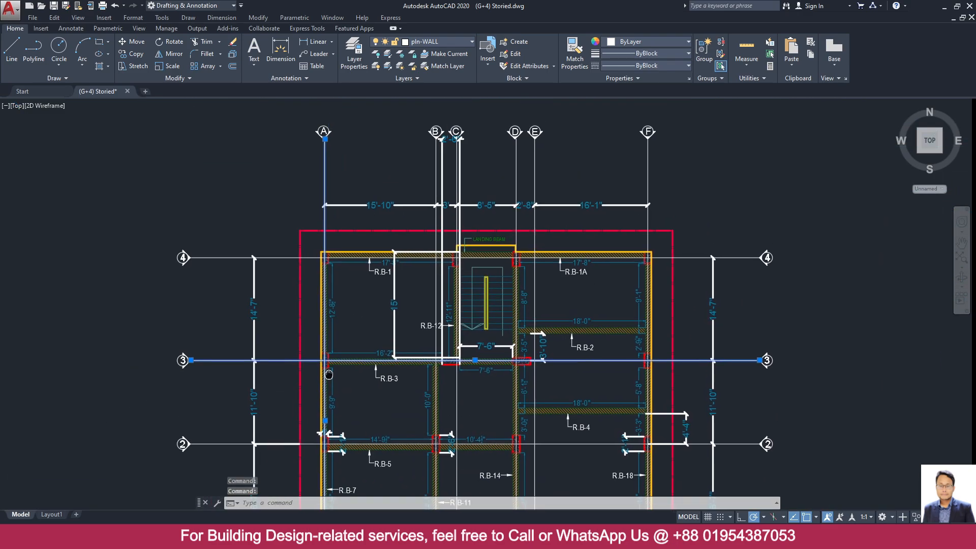
{"action": "scroll", "coordinate": [326, 362], "scroll_direction": "up", "scroll_amount": 8}
{"action": "key", "text": "Escape"}
{"action": "key", "text": "space"}
{"action": "left_click", "coordinate": [338, 305]}
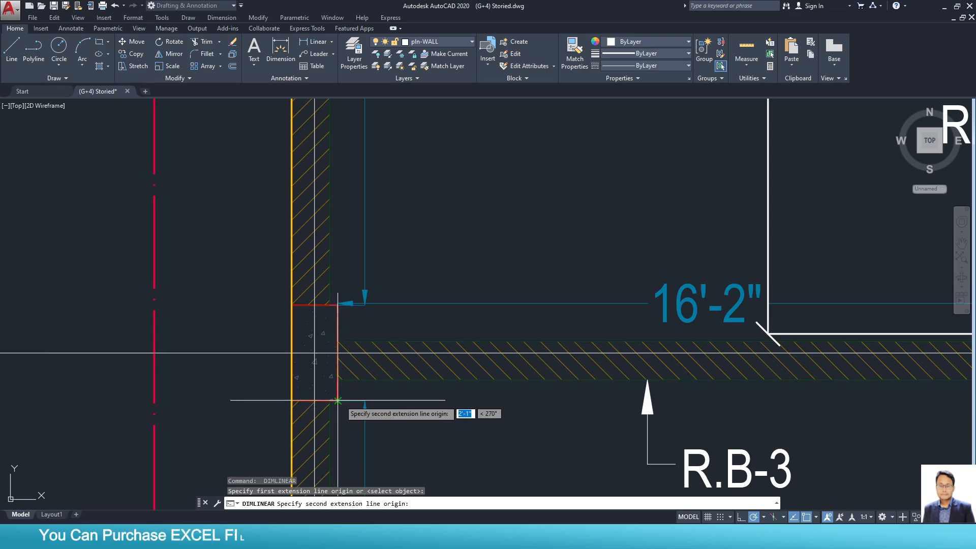
{"action": "left_click", "coordinate": [338, 400]}
{"action": "left_click", "coordinate": [337, 351]}
{"action": "key", "text": "space"}
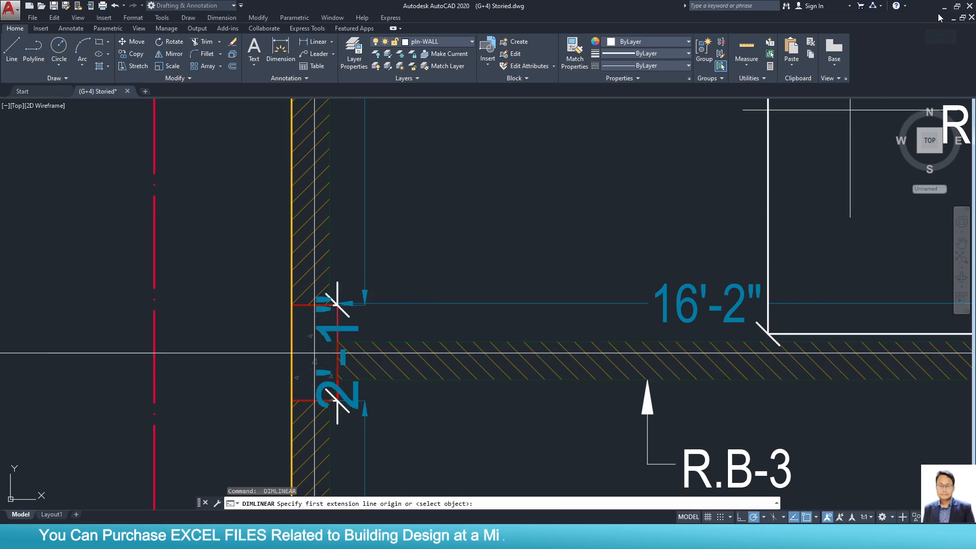
Step: Return to ETABS and place another C2= 12X25 column at grid intersection A-3
{"action": "left_click", "coordinate": [944, 6]}
{"action": "middle_click_drag", "start_coordinate": [281, 152], "coordinate": [273, 286]}
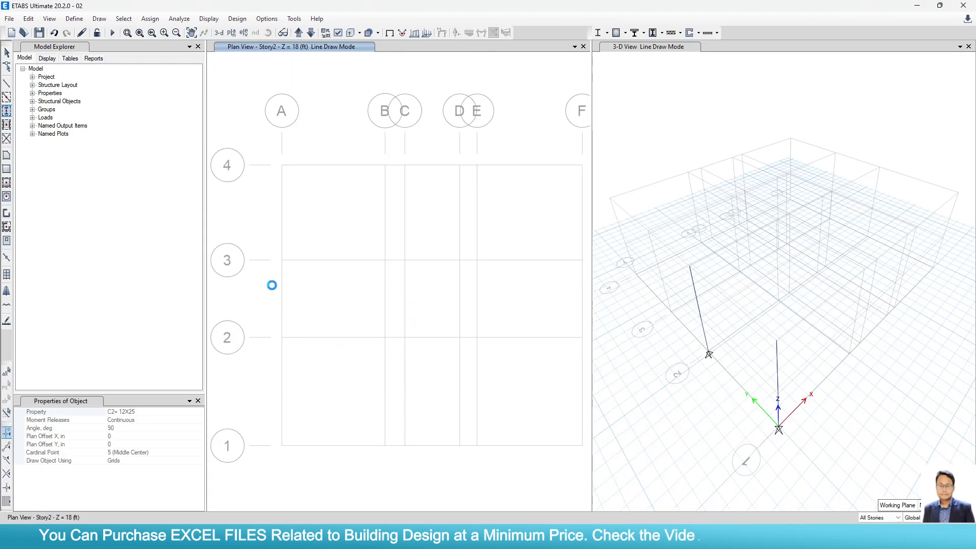
{"action": "left_click", "coordinate": [281, 260]}
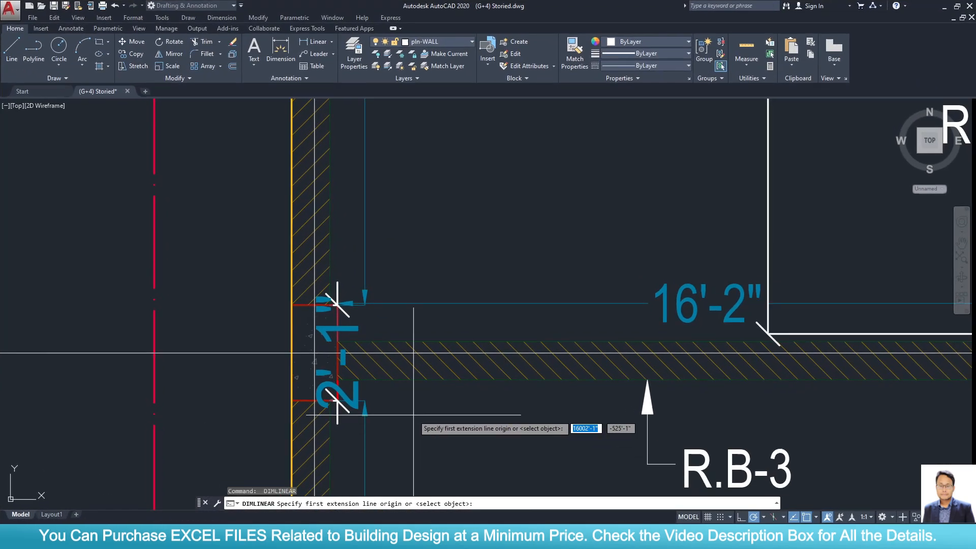
Step: In AutoCAD, add a vertical linear dimension to the long side of the corner column at grids A and 4
{"action": "scroll", "coordinate": [331, 248], "scroll_direction": "down", "scroll_amount": 3}
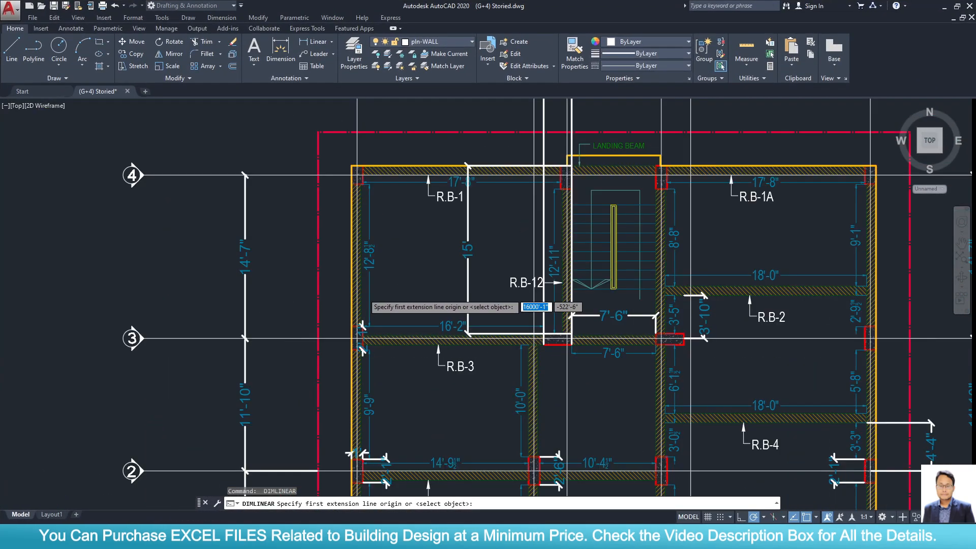
{"action": "scroll", "coordinate": [332, 248], "scroll_direction": "up", "scroll_amount": 4}
{"action": "key", "text": "Return"}
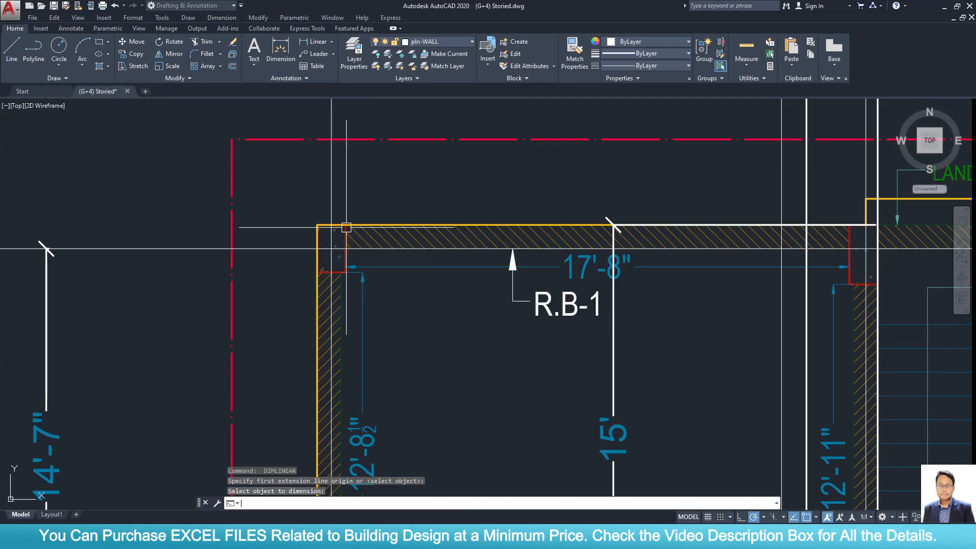
{"action": "left_click", "coordinate": [313, 42]}
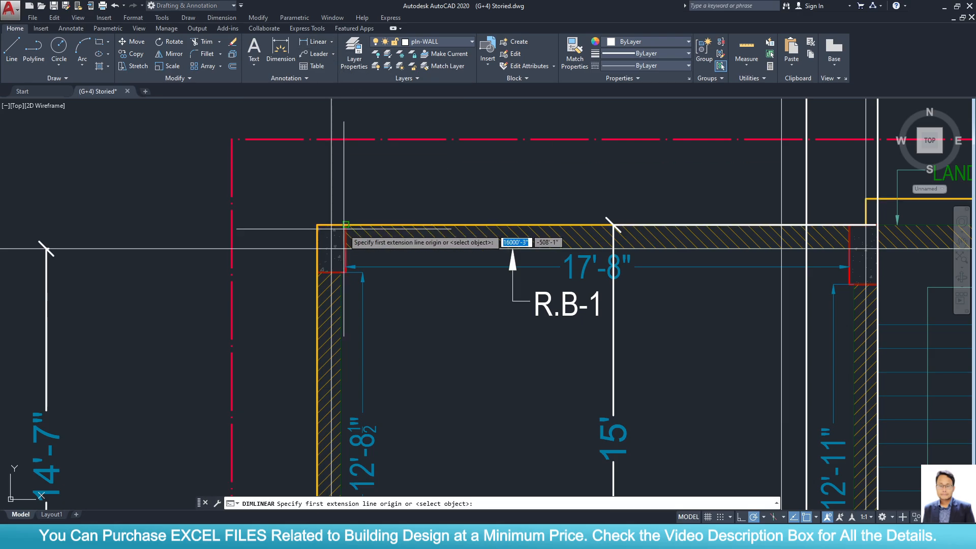
{"action": "left_click", "coordinate": [346, 224]}
{"action": "left_click", "coordinate": [346, 272]}
{"action": "left_click", "coordinate": [302, 249]}
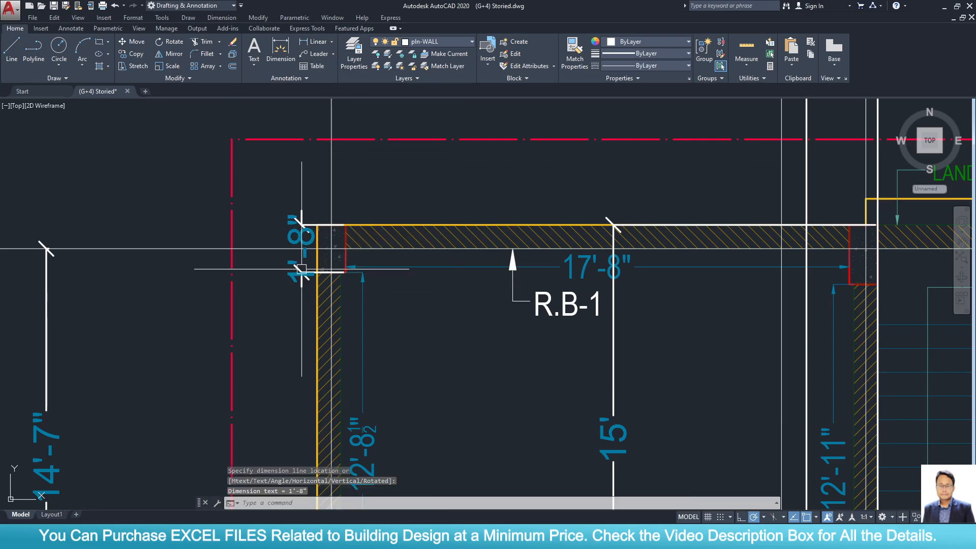
{"action": "scroll", "coordinate": [502, 220], "scroll_direction": "down", "scroll_amount": 5}
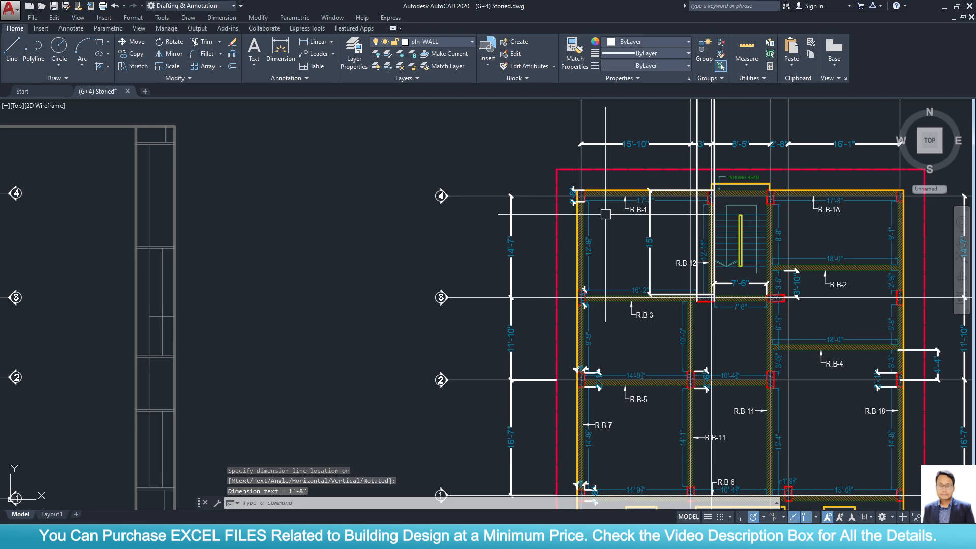
Step: Highlight grid lines 4 and A in the roof beam layout plan to identify the corner column's grid intersection
{"action": "scroll", "coordinate": [502, 220], "scroll_direction": "up", "scroll_amount": 4}
{"action": "scroll", "coordinate": [529, 220], "scroll_direction": "down", "scroll_amount": 4}
{"action": "scroll", "coordinate": [334, 138], "scroll_direction": "down", "scroll_amount": 1}
{"action": "left_click", "coordinate": [303, 143]}
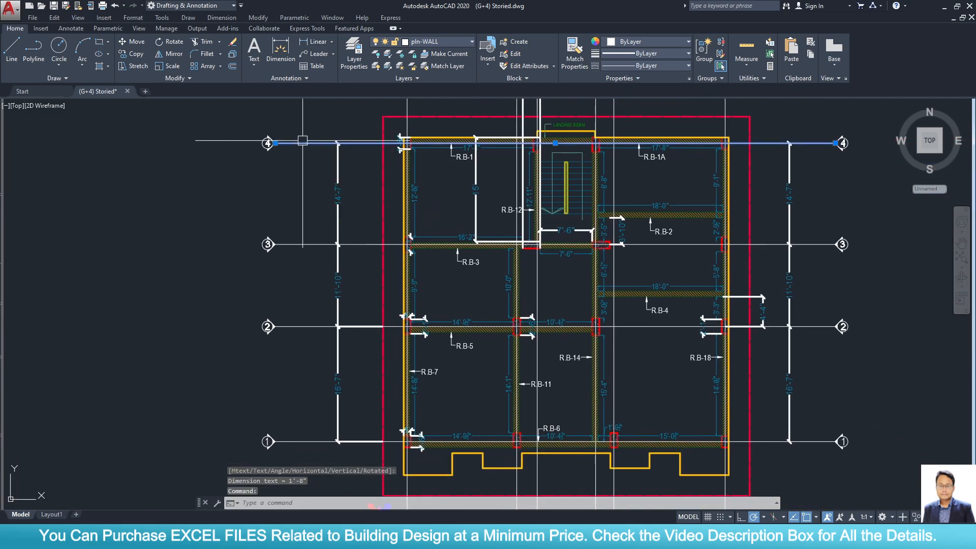
{"action": "middle_click_drag", "start_coordinate": [409, 326], "coordinate": [408, 205]}
{"action": "scroll", "coordinate": [423, 300], "scroll_direction": "down", "scroll_amount": 5}
{"action": "scroll", "coordinate": [418, 367], "scroll_direction": "up", "scroll_amount": 5}
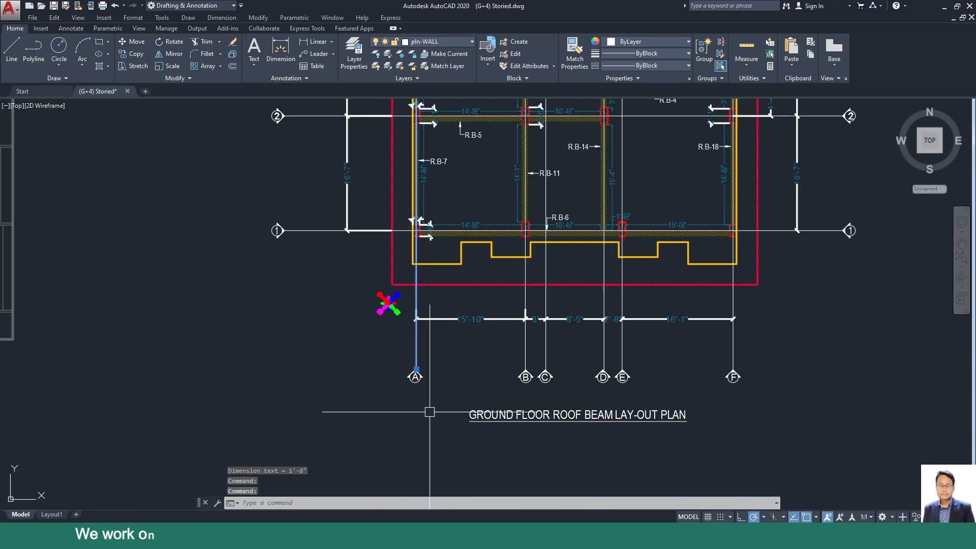
{"action": "scroll", "coordinate": [323, 180], "scroll_direction": "down", "scroll_amount": 3}
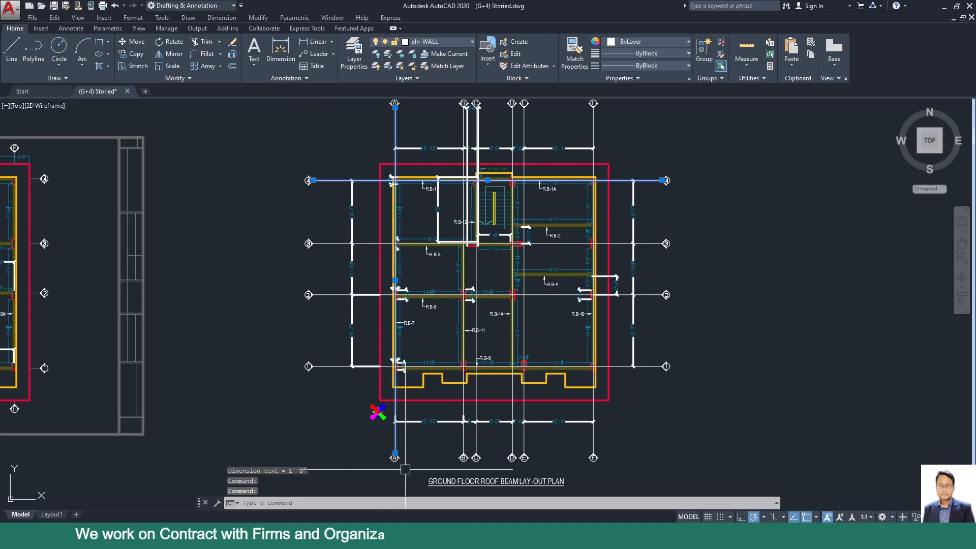
Step: Switch to ETABS and place a column with section C1 =12X20 at grid intersection A-4
{"action": "left_click", "coordinate": [940, 9]}
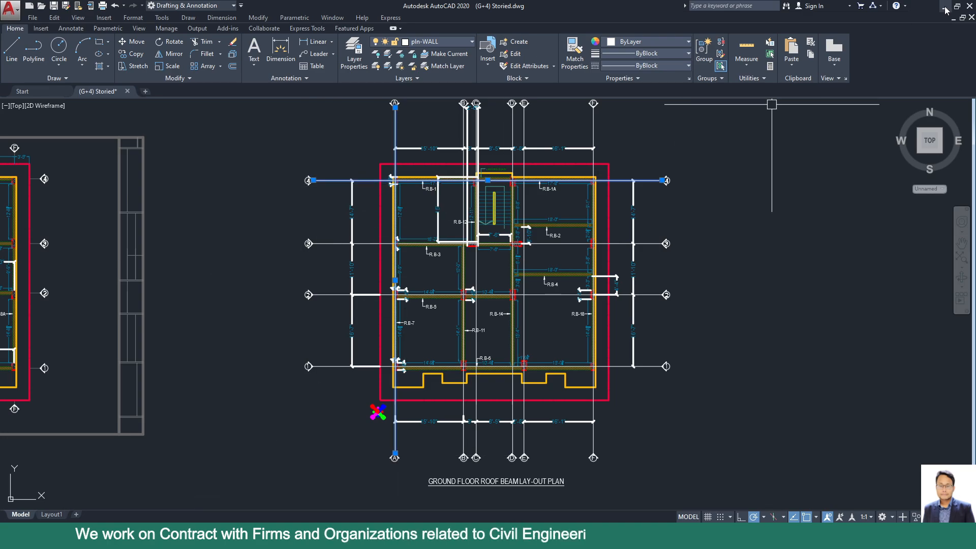
{"action": "left_click", "coordinate": [164, 413]}
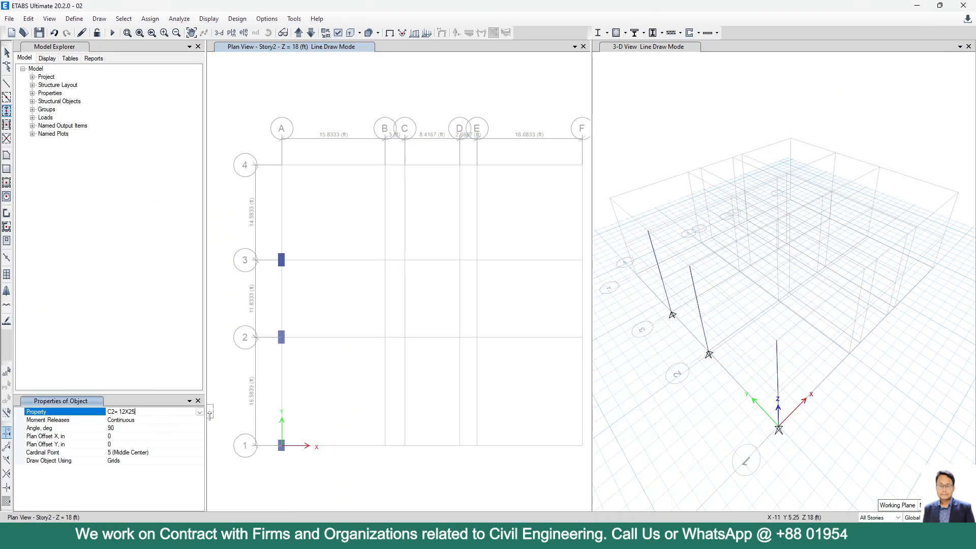
{"action": "left_click", "coordinate": [200, 412]}
{"action": "left_click", "coordinate": [130, 445]}
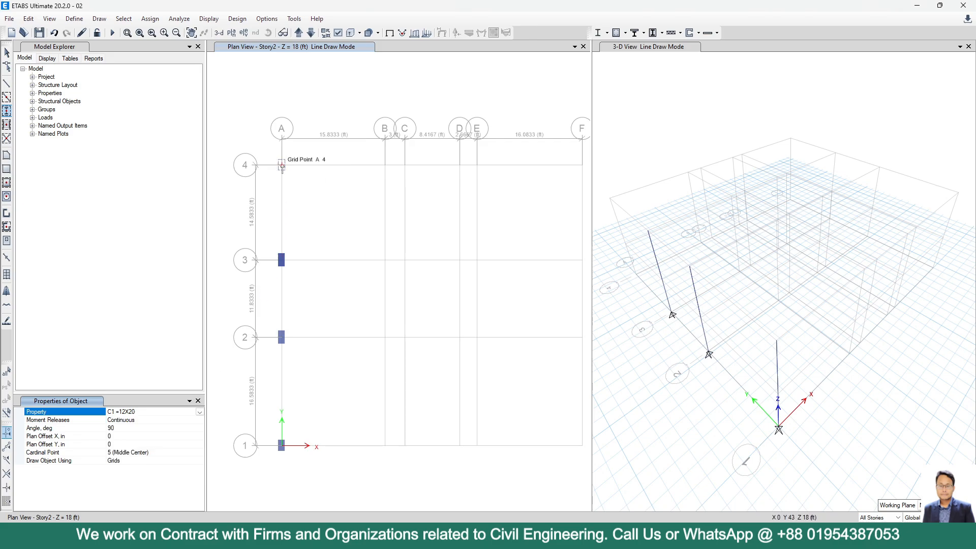
{"action": "left_click", "coordinate": [281, 165]}
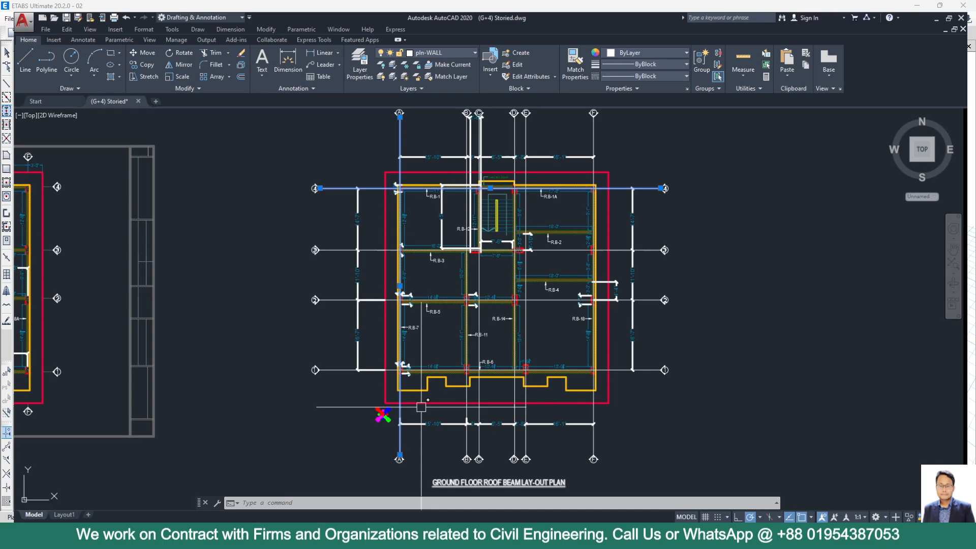
Step: Switch to AutoCAD, clear the selection and highlight grid lines B and 1 to locate the column at their intersection
{"action": "scroll", "coordinate": [294, 305], "scroll_direction": "down", "scroll_amount": 3}
{"action": "scroll", "coordinate": [336, 372], "scroll_direction": "up", "scroll_amount": 4}
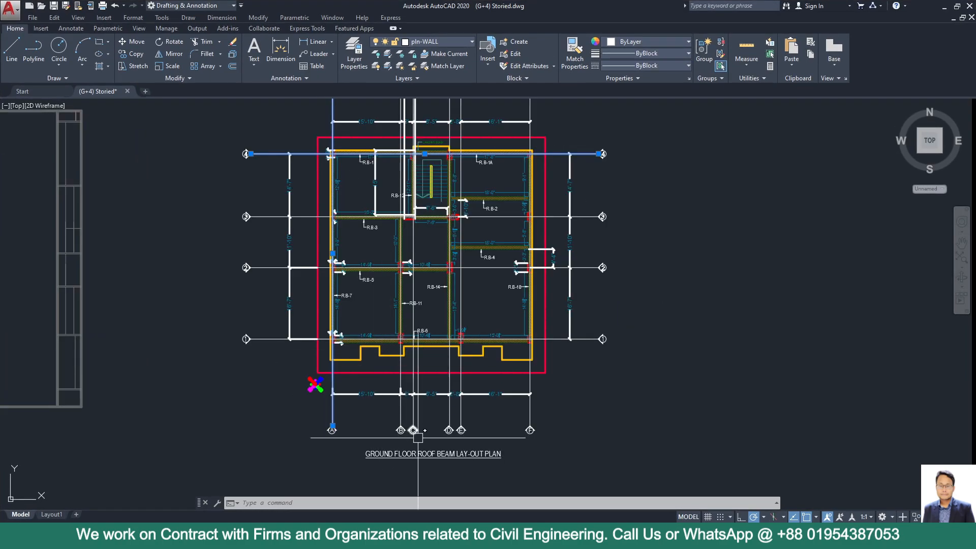
{"action": "key", "text": "Escape"}
{"action": "scroll", "coordinate": [408, 428], "scroll_direction": "up", "scroll_amount": 5}
{"action": "left_click", "coordinate": [401, 450]}
{"action": "left_click", "coordinate": [374, 414]}
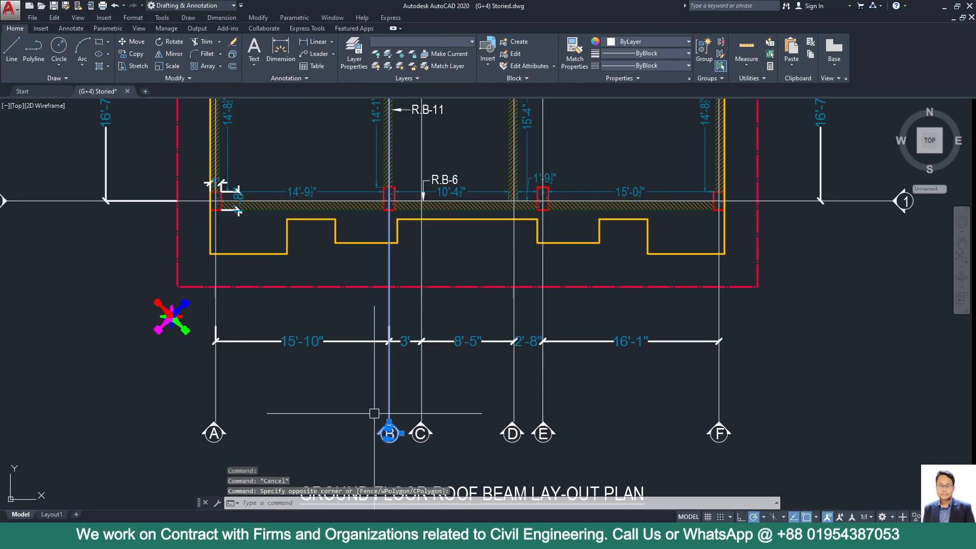
{"action": "scroll", "coordinate": [371, 401], "scroll_direction": "down", "scroll_amount": 3}
{"action": "scroll", "coordinate": [369, 386], "scroll_direction": "down", "scroll_amount": 3}
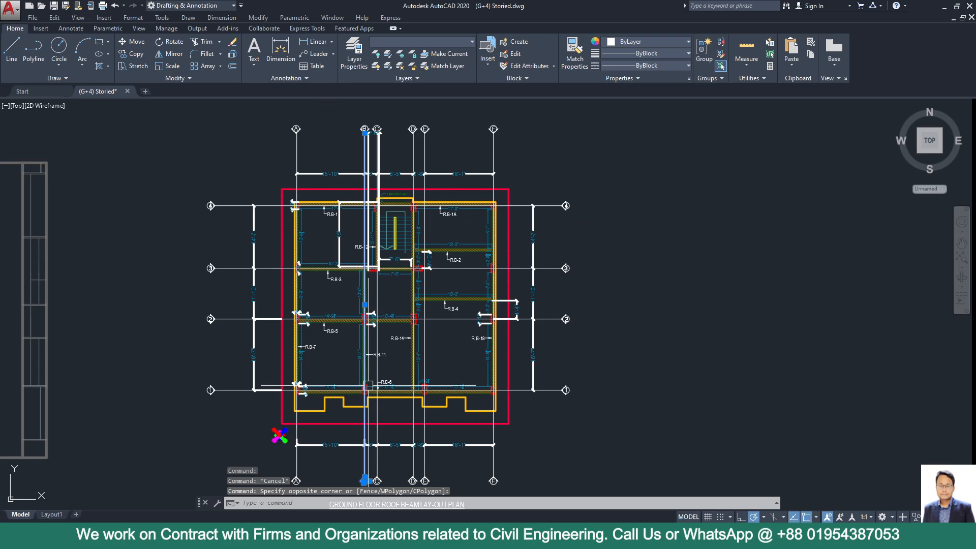
{"action": "scroll", "coordinate": [279, 436], "scroll_direction": "up", "scroll_amount": 3}
{"action": "scroll", "coordinate": [254, 417], "scroll_direction": "down", "scroll_amount": 3}
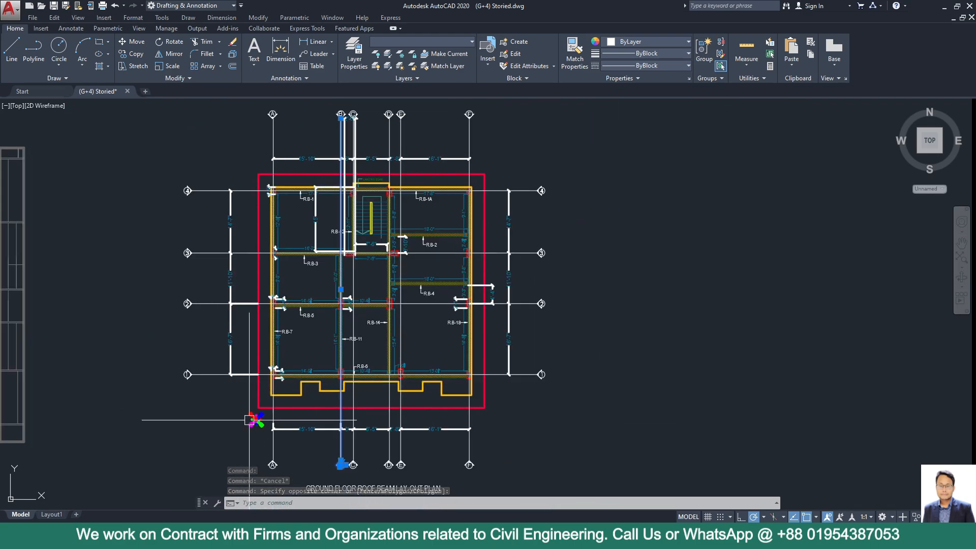
{"action": "scroll", "coordinate": [328, 462], "scroll_direction": "up", "scroll_amount": 3}
{"action": "middle_click_drag", "start_coordinate": [389, 465], "coordinate": [405, 436]}
{"action": "scroll", "coordinate": [405, 438], "scroll_direction": "down", "scroll_amount": 1}
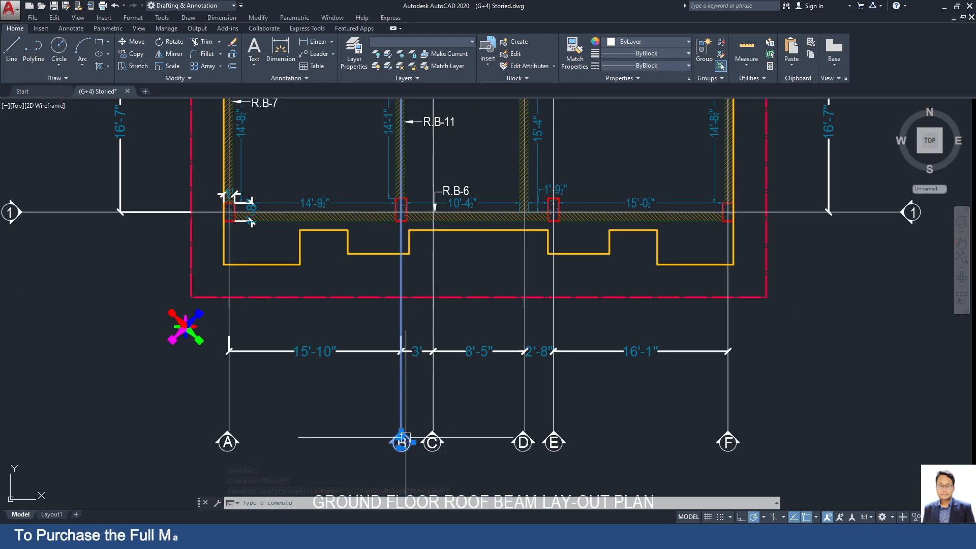
{"action": "left_click", "coordinate": [40, 212]}
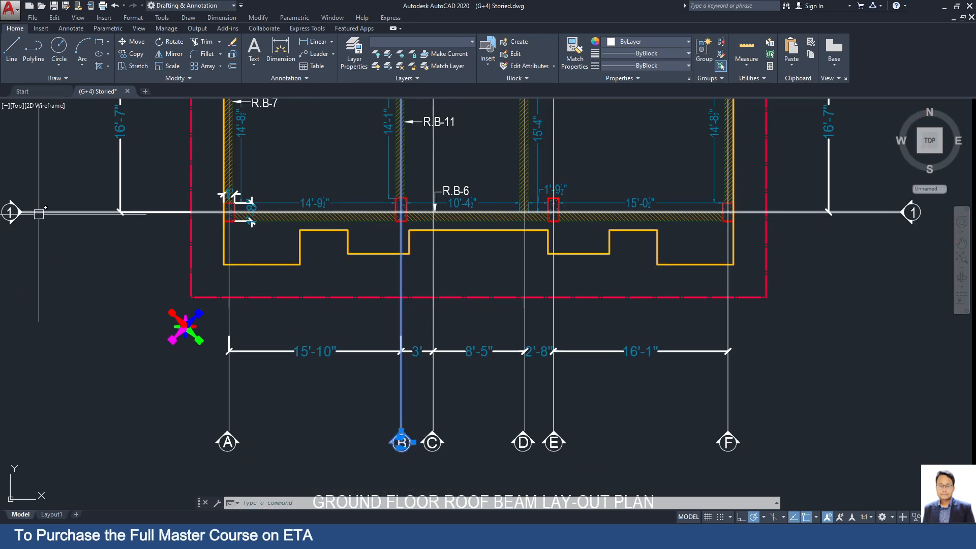
Step: Add a vertical linear dimension along the long side of the column at grids B and 1
{"action": "left_click", "coordinate": [324, 44]}
{"action": "scroll", "coordinate": [502, 213], "scroll_direction": "up", "scroll_amount": 3}
{"action": "left_click", "coordinate": [396, 212]}
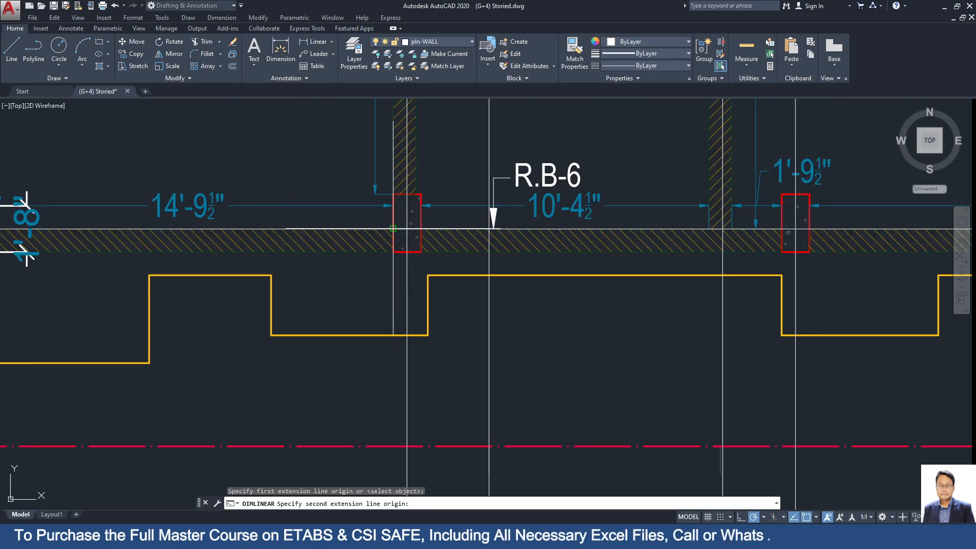
{"action": "left_click", "coordinate": [394, 252]}
{"action": "left_click", "coordinate": [390, 229]}
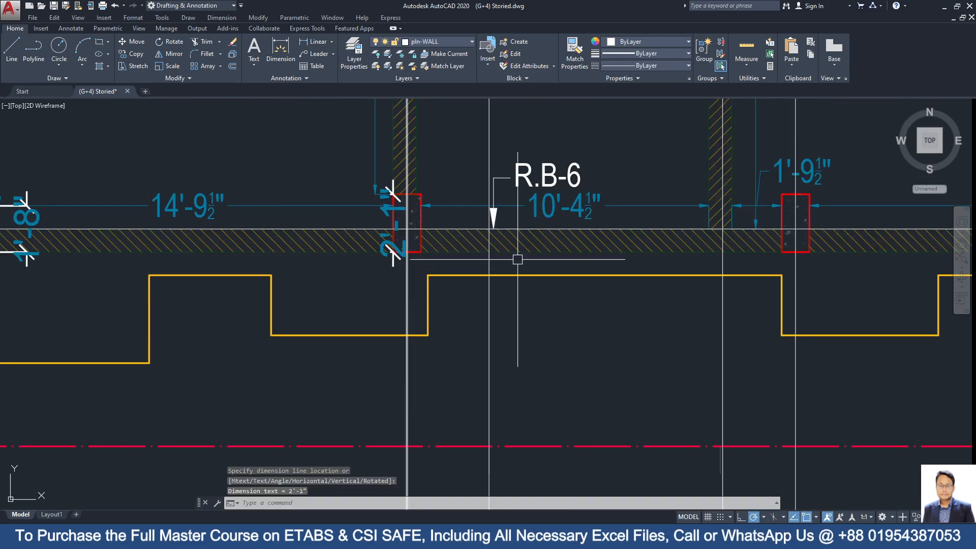
Step: Return to ETABS and place a column with section C2= 12X25 at grid intersection B-1
{"action": "left_click", "coordinate": [942, 8]}
{"action": "left_click", "coordinate": [192, 412]}
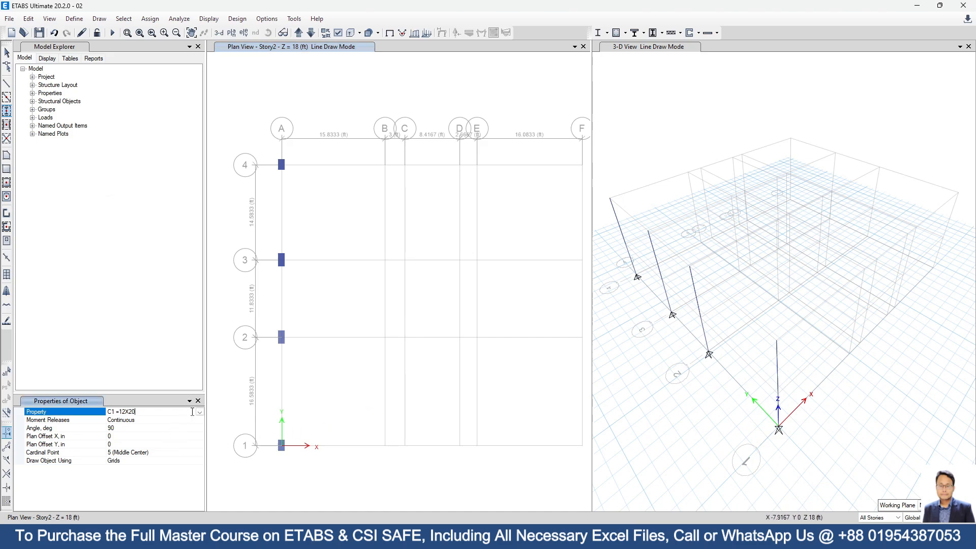
{"action": "left_click", "coordinate": [199, 413]}
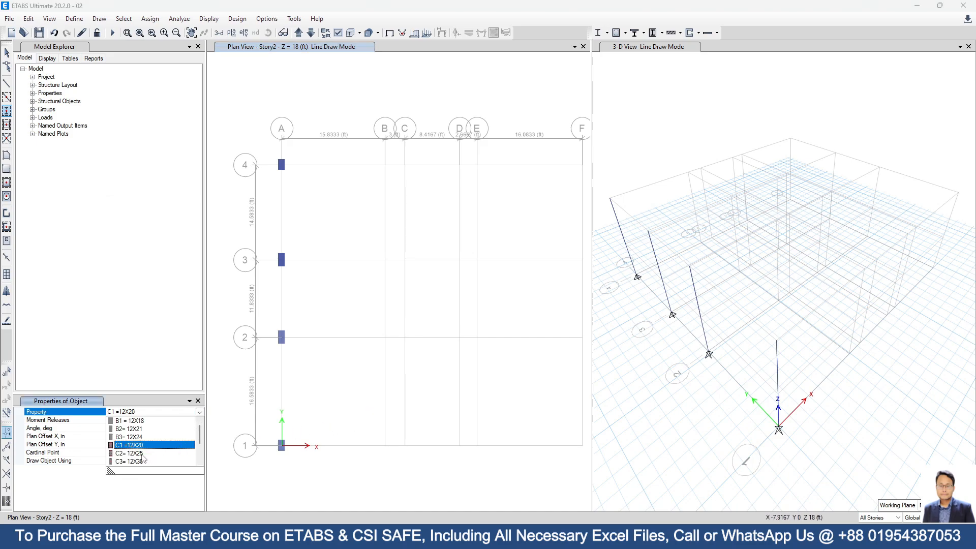
{"action": "left_click", "coordinate": [134, 453]}
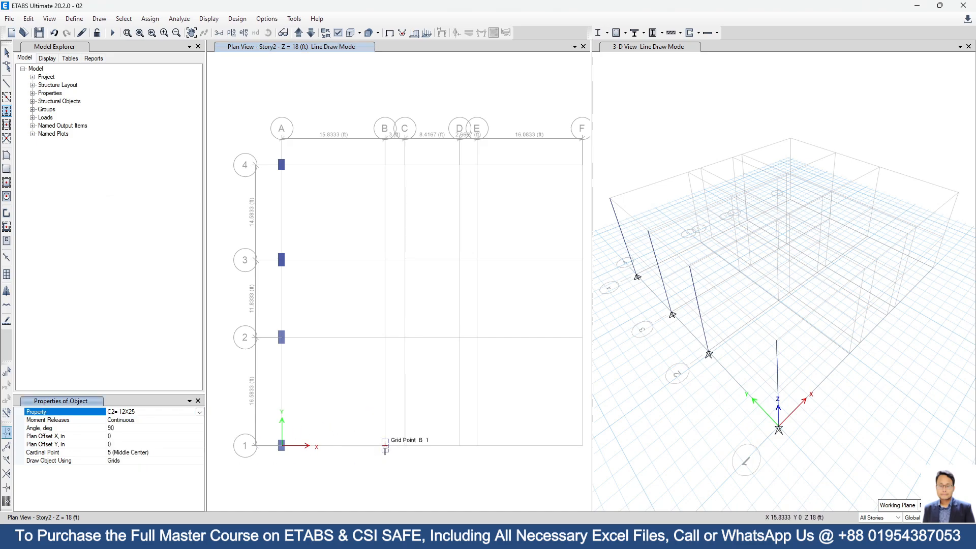
{"action": "left_click", "coordinate": [385, 447]}
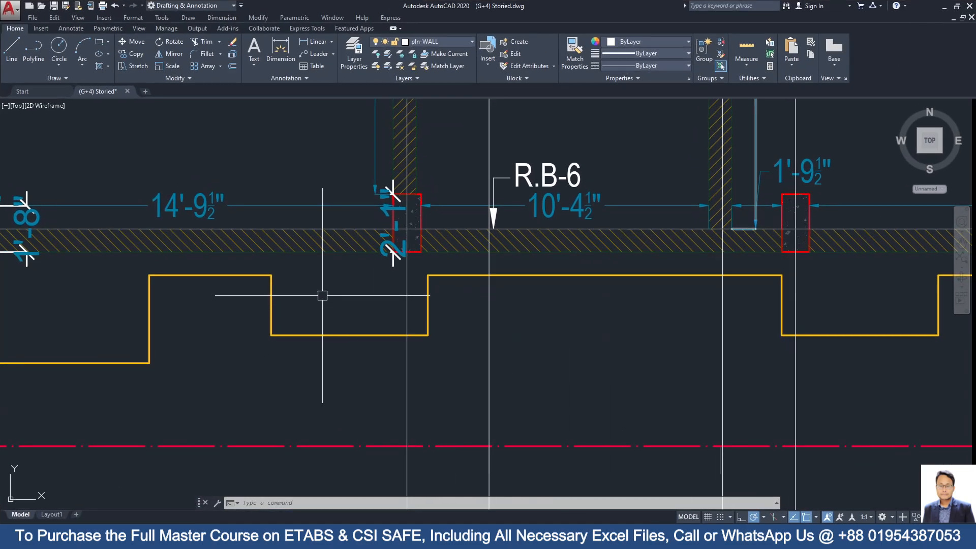
Step: In AutoCAD, highlight grid lines 2 and B to locate the column at their intersection
{"action": "scroll", "coordinate": [325, 290], "scroll_direction": "down", "scroll_amount": 6}
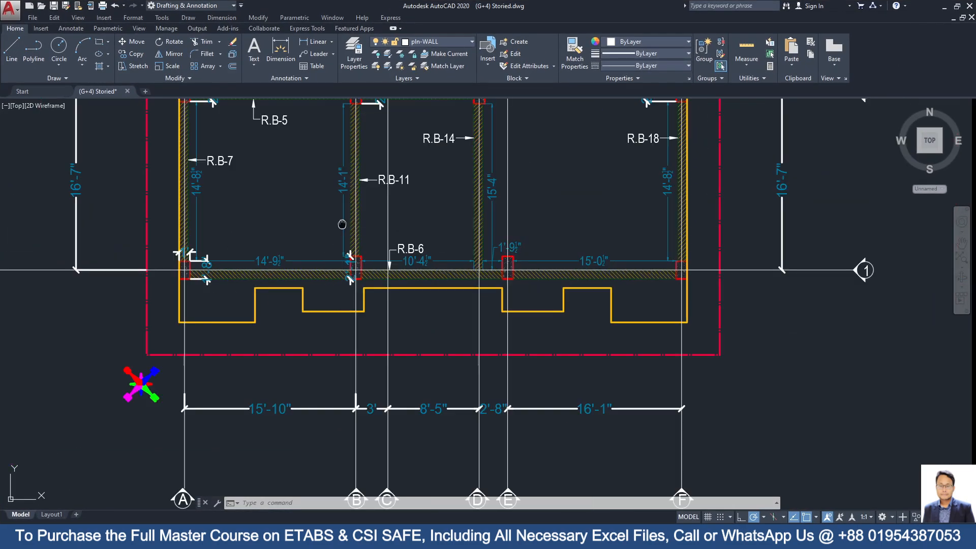
{"action": "left_click", "coordinate": [140, 259]}
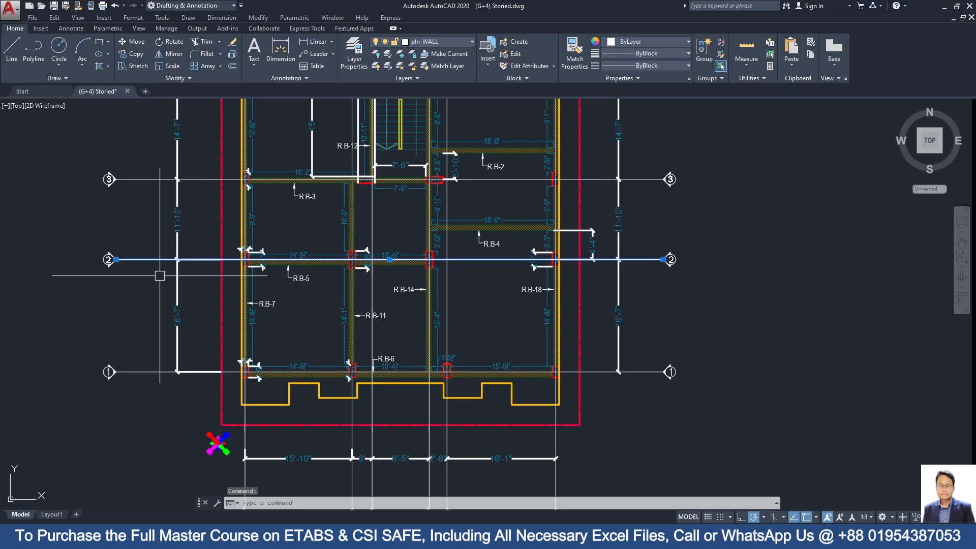
{"action": "middle_click_drag", "start_coordinate": [447, 350], "coordinate": [431, 195]}
{"action": "left_click", "coordinate": [335, 342]}
{"action": "middle_click_drag", "start_coordinate": [337, 207], "coordinate": [336, 275]}
Step: Add a vertical linear dimension along the long side of the column at grids B and 2
{"action": "scroll", "coordinate": [334, 159], "scroll_direction": "up", "scroll_amount": 5}
{"action": "key", "text": "space"}
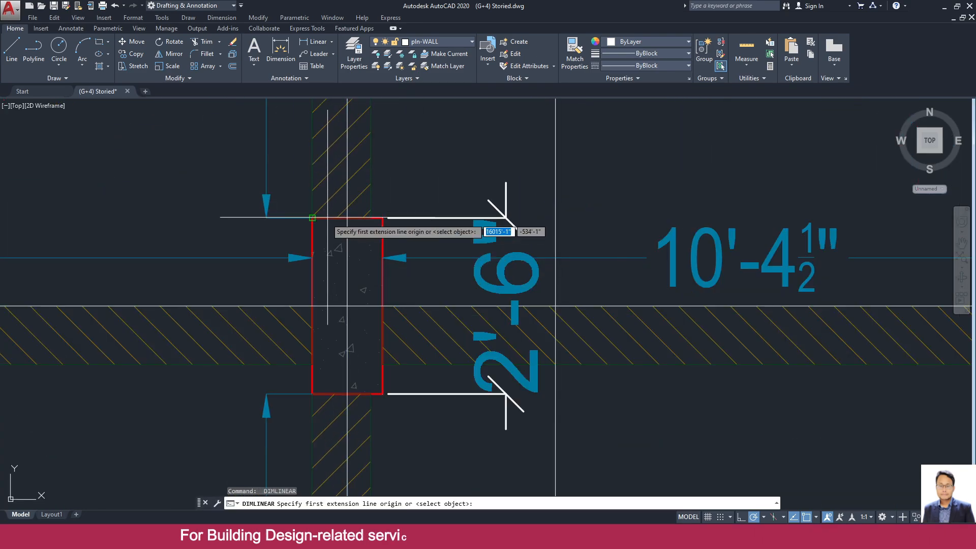
{"action": "left_click", "coordinate": [312, 218]}
{"action": "left_click", "coordinate": [312, 394]}
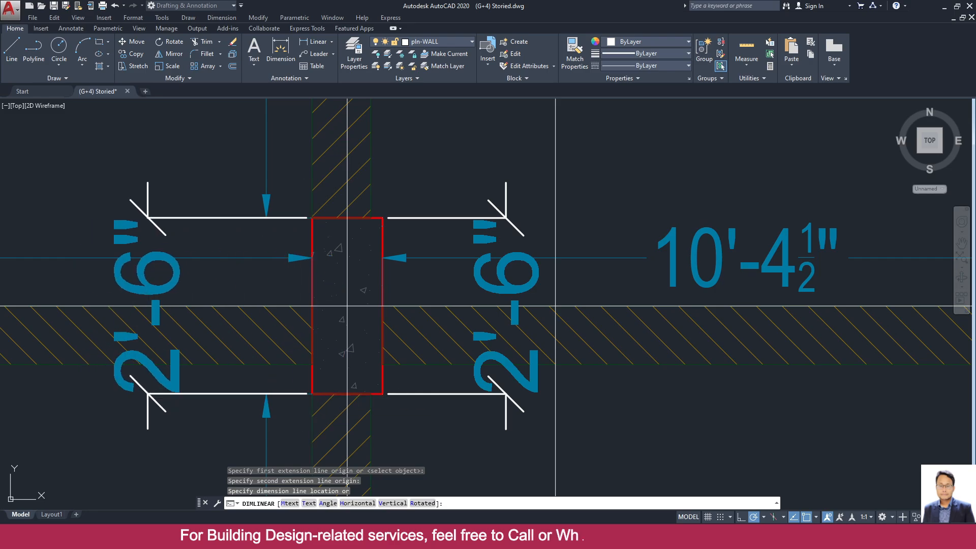
{"action": "left_click", "coordinate": [147, 385]}
{"action": "scroll", "coordinate": [204, 399], "scroll_direction": "down", "scroll_amount": 5}
{"action": "middle_click_drag", "start_coordinate": [257, 402], "coordinate": [272, 355]}
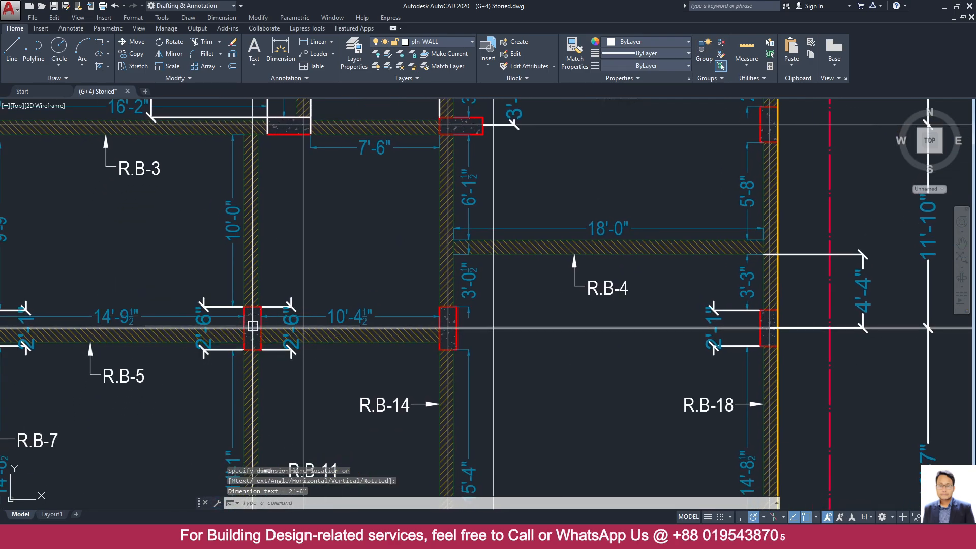
Step: Switch to ETABS and place a column with section C3= 12X30 at grid intersection B-2
{"action": "left_click", "coordinate": [949, 8]}
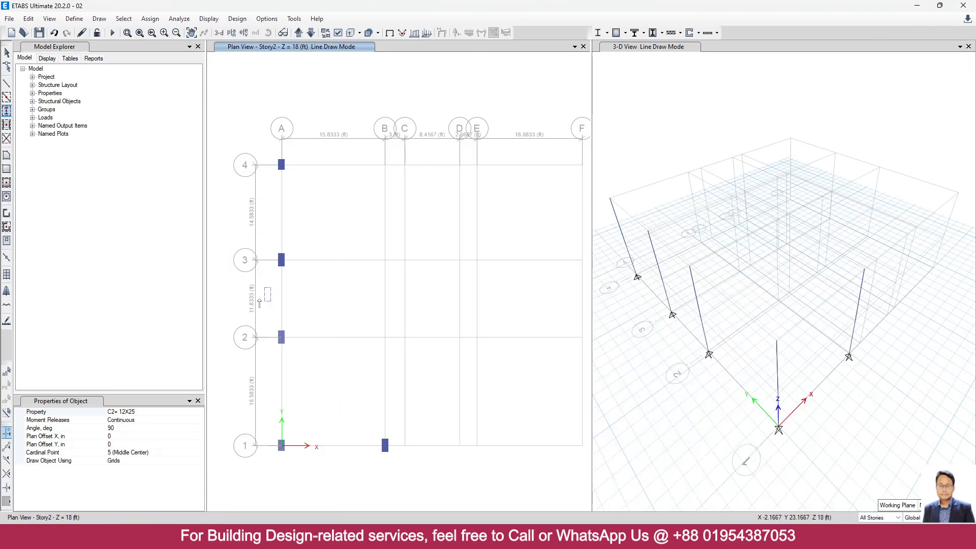
{"action": "left_click", "coordinate": [197, 412]}
{"action": "left_click", "coordinate": [200, 412]}
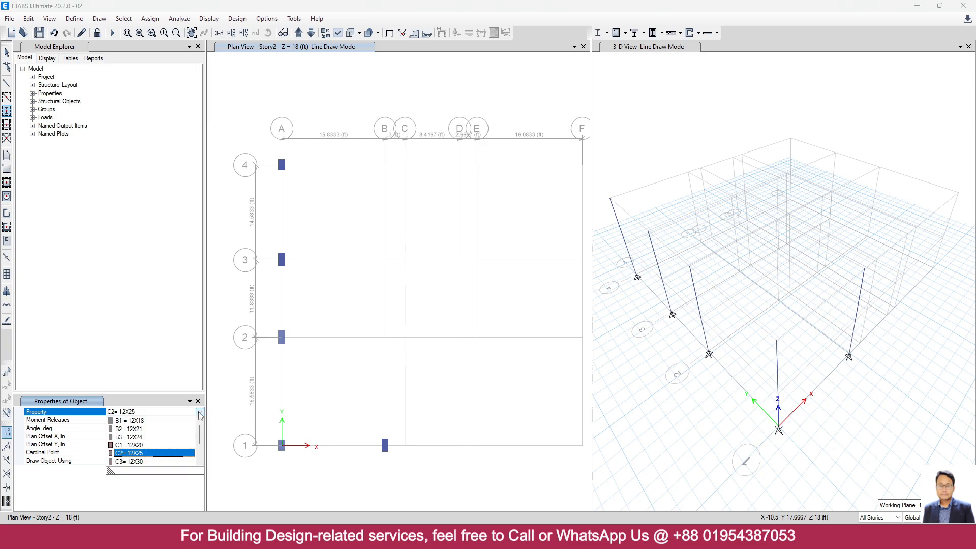
{"action": "left_click", "coordinate": [128, 461]}
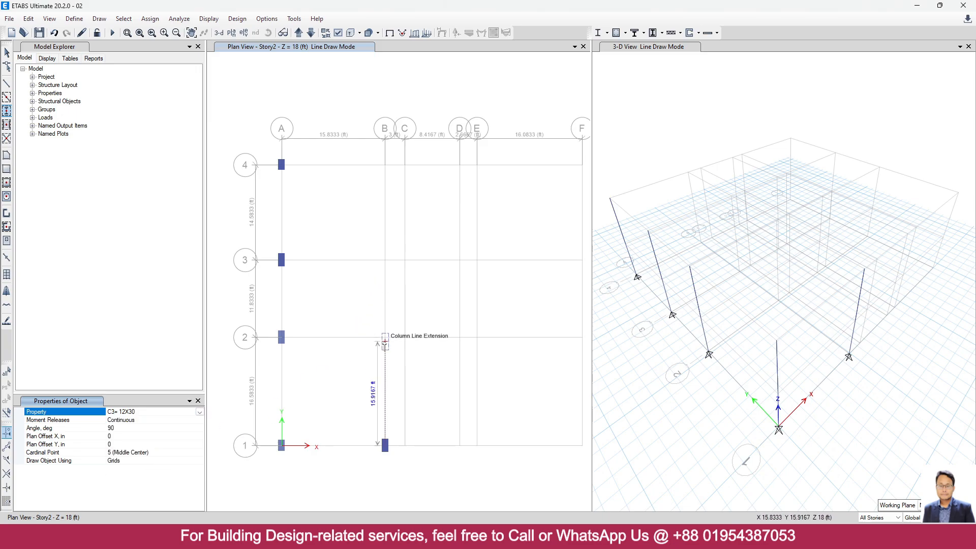
{"action": "left_click", "coordinate": [385, 339]}
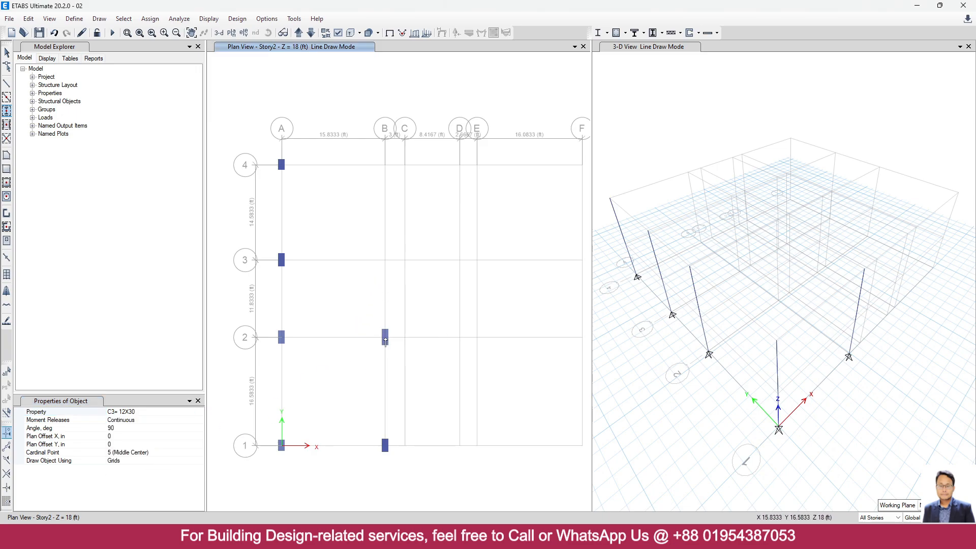
Step: Switch to AutoCAD and examine the layout plan around grids B to D for the next column to model
{"action": "left_click", "coordinate": [700, 537]}
{"action": "scroll", "coordinate": [386, 347], "scroll_direction": "down", "scroll_amount": 2}
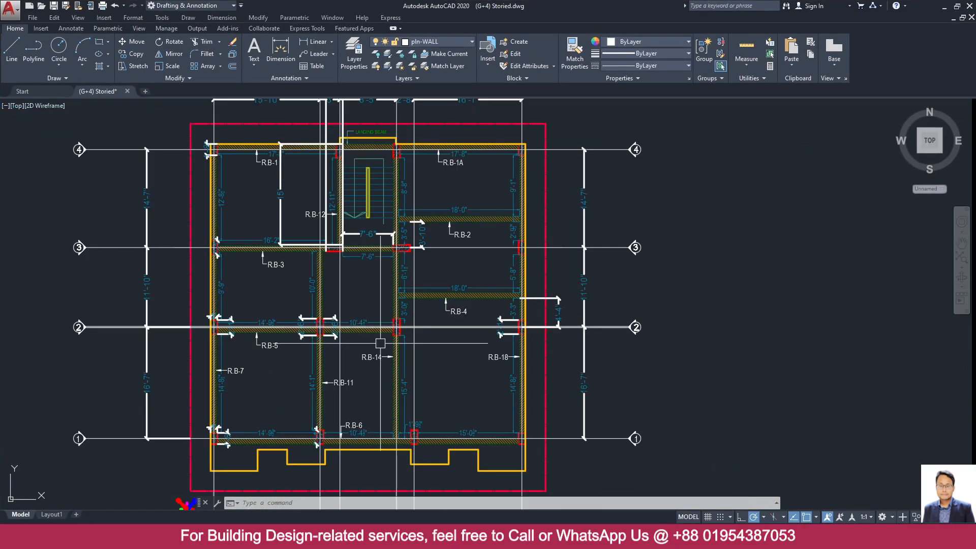
{"action": "middle_click_drag", "start_coordinate": [380, 343], "coordinate": [380, 350]}
{"action": "middle_click_drag", "start_coordinate": [423, 439], "coordinate": [392, 273]}
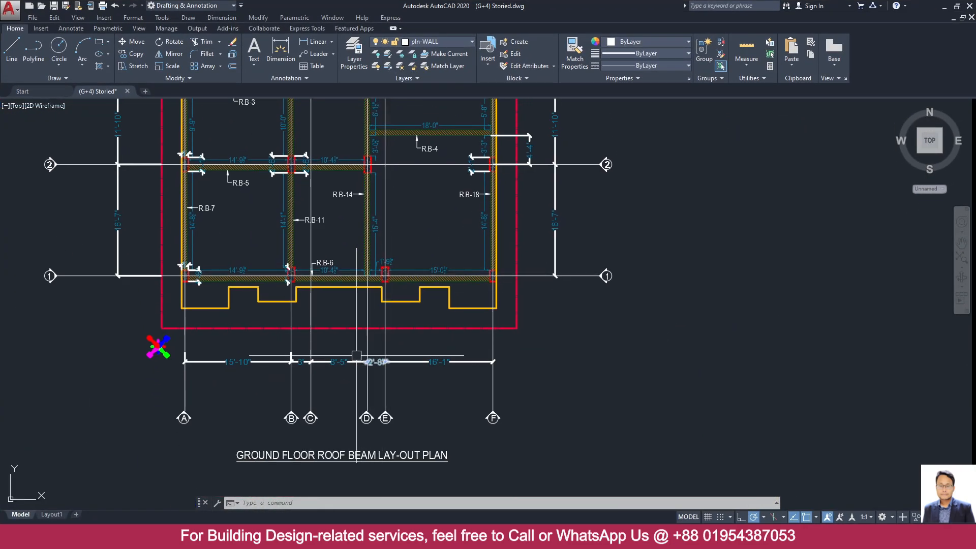
{"action": "middle_click_drag", "start_coordinate": [350, 337], "coordinate": [348, 429]}
{"action": "scroll", "coordinate": [310, 216], "scroll_direction": "up", "scroll_amount": 2}
{"action": "scroll", "coordinate": [309, 215], "scroll_direction": "down", "scroll_amount": 3}
{"action": "scroll", "coordinate": [309, 216], "scroll_direction": "down", "scroll_amount": 2}
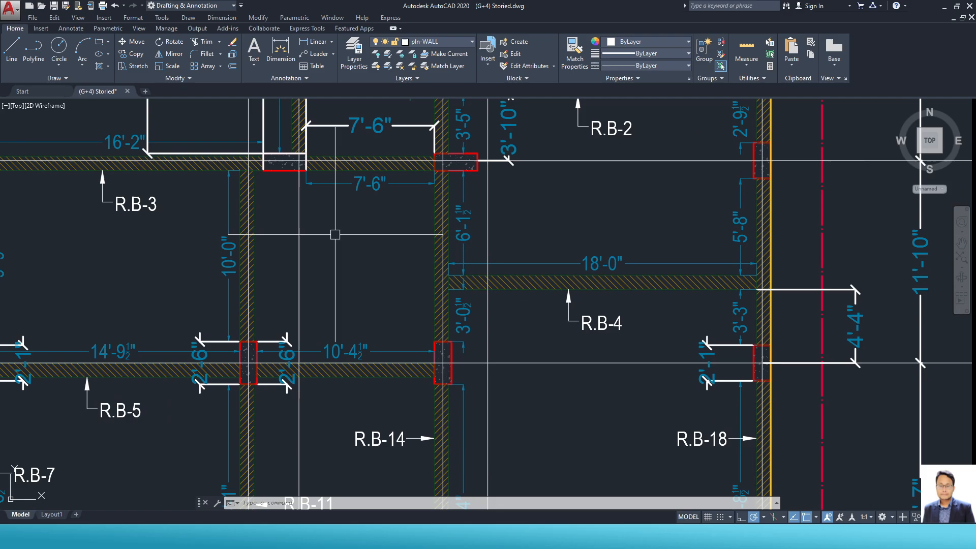
{"action": "scroll", "coordinate": [289, 224], "scroll_direction": "up", "scroll_amount": 3}
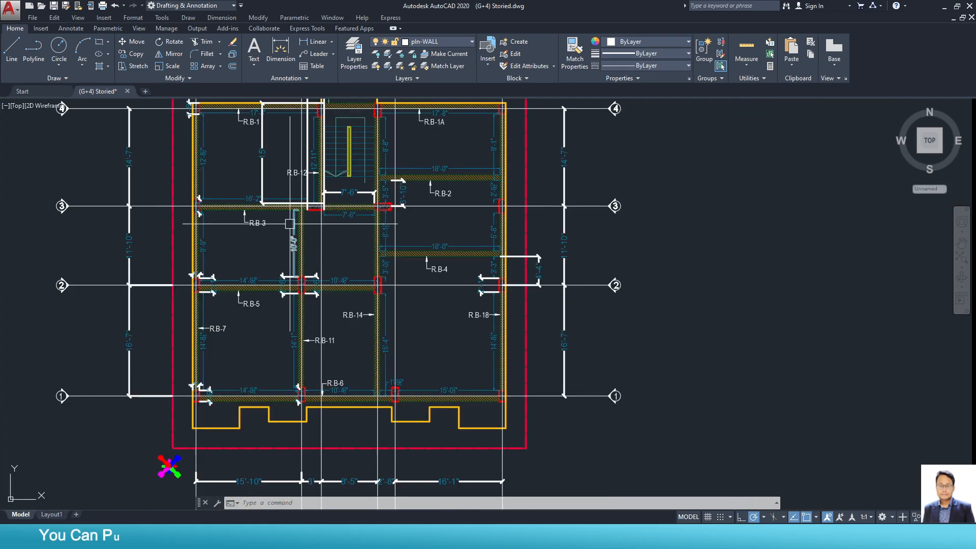
Step: Highlight grid lines 3 and C to check the position of the column near their intersection
{"action": "left_click", "coordinate": [88, 206]}
{"action": "middle_click_drag", "start_coordinate": [432, 337], "coordinate": [425, 180]}
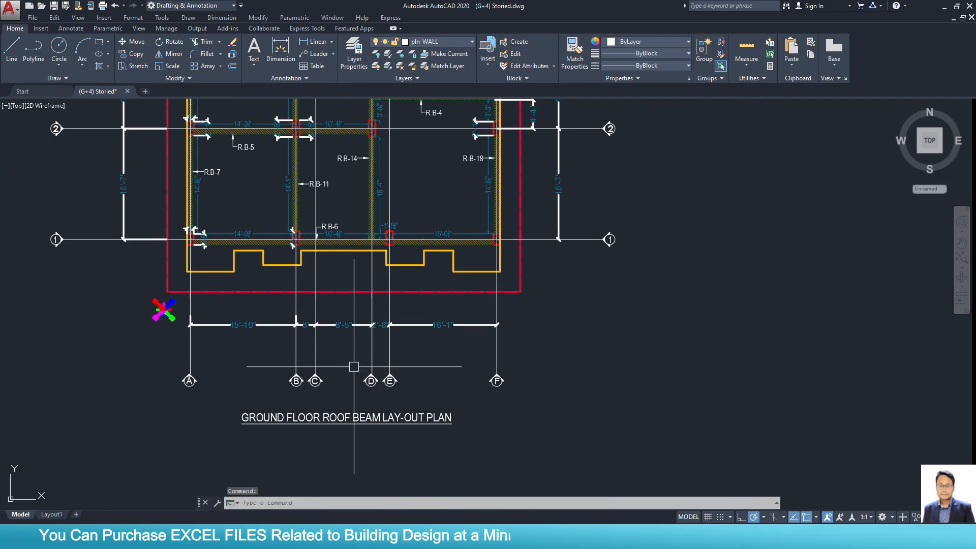
{"action": "left_click", "coordinate": [316, 356]}
{"action": "scroll", "coordinate": [346, 405], "scroll_direction": "down", "scroll_amount": 2}
{"action": "scroll", "coordinate": [331, 152], "scroll_direction": "up", "scroll_amount": 2}
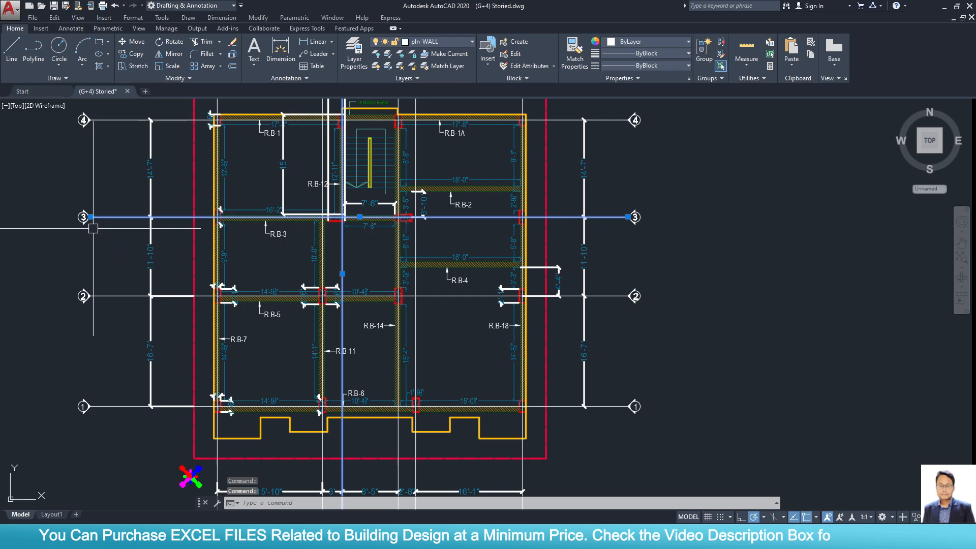
{"action": "middle_click_drag", "start_coordinate": [366, 369], "coordinate": [395, 318]}
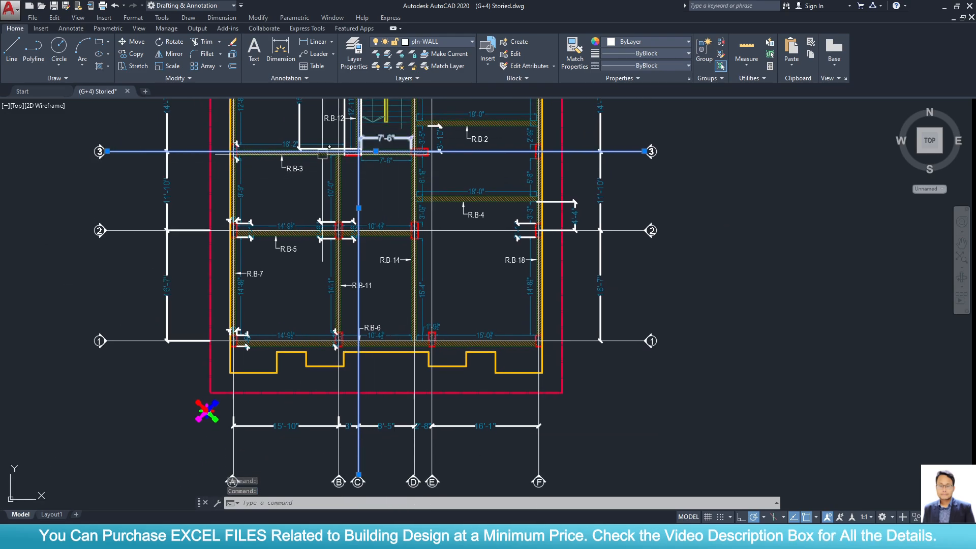
Step: Measure the long horizontal side of the column near grids C and 3 with a linear dimension
{"action": "scroll", "coordinate": [362, 133], "scroll_direction": "up", "scroll_amount": 4}
{"action": "key", "text": "space"}
{"action": "left_click", "coordinate": [244, 279]}
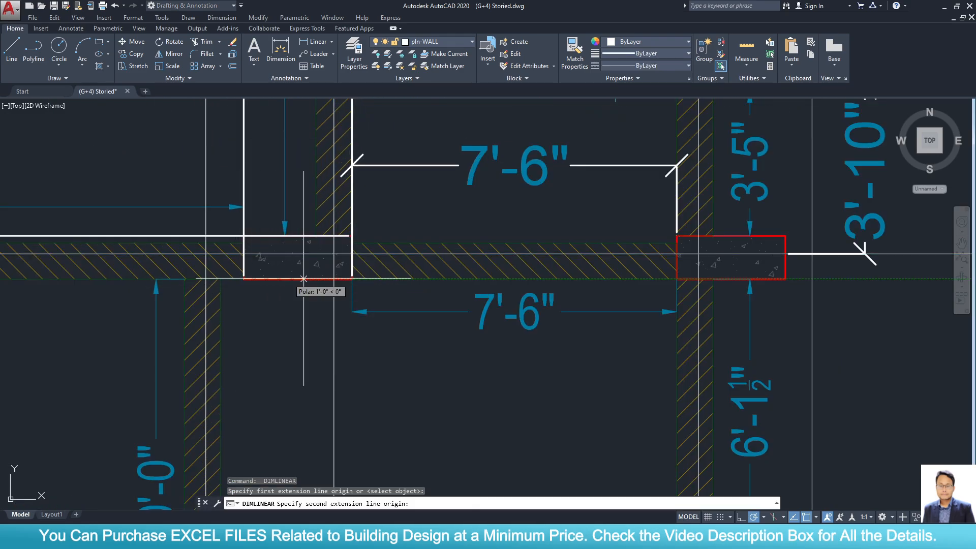
{"action": "left_click", "coordinate": [352, 278]}
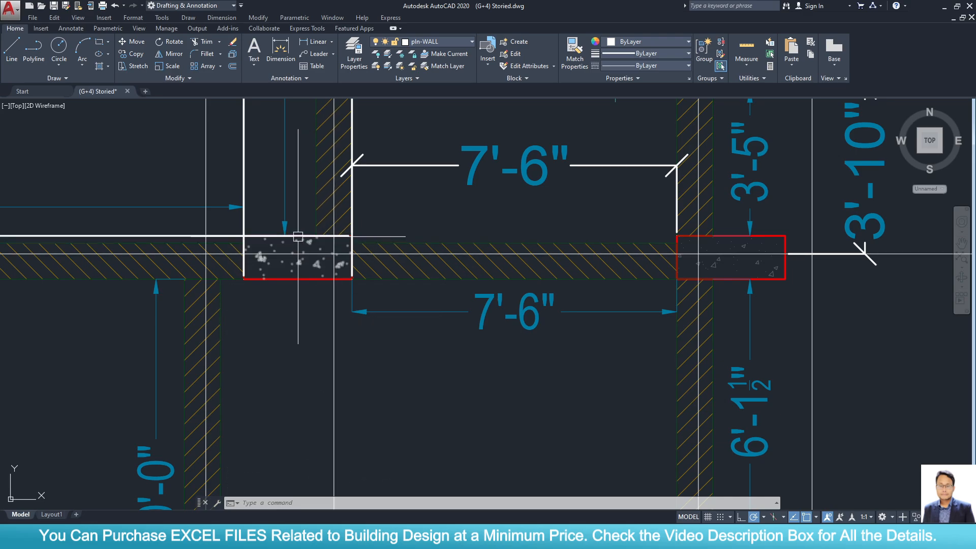
Step: Examine the column near grids C and 3 on the layout plan for its position and orientation relative to the surrounding grids
{"action": "scroll", "coordinate": [331, 324], "scroll_direction": "down", "scroll_amount": 8}
{"action": "middle_click_drag", "start_coordinate": [337, 354], "coordinate": [333, 385]}
{"action": "scroll", "coordinate": [335, 318], "scroll_direction": "up", "scroll_amount": 1}
{"action": "scroll", "coordinate": [332, 385], "scroll_direction": "up", "scroll_amount": 1}
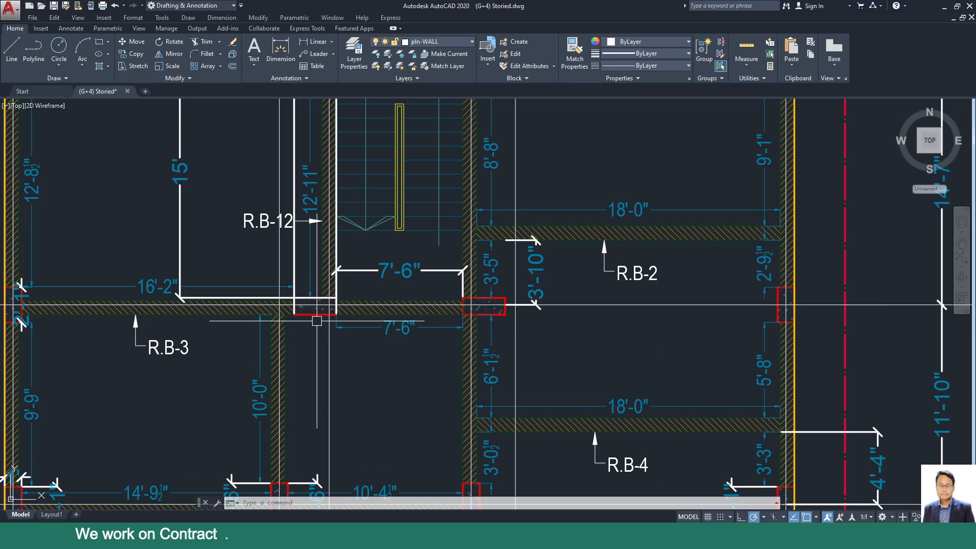
{"action": "scroll", "coordinate": [314, 319], "scroll_direction": "down", "scroll_amount": 4}
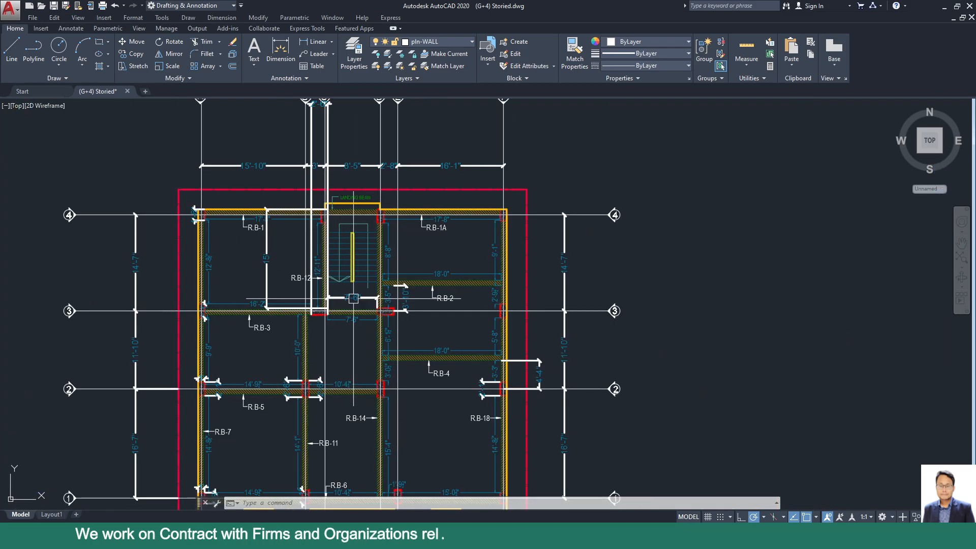
{"action": "middle_click_drag", "start_coordinate": [319, 332], "coordinate": [335, 239]}
{"action": "scroll", "coordinate": [335, 237], "scroll_direction": "up", "scroll_amount": 2}
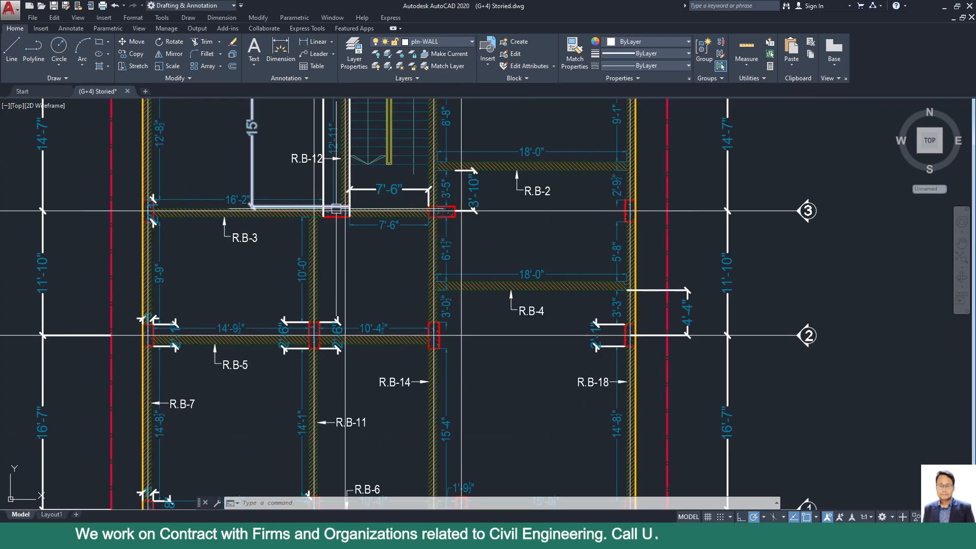
{"action": "scroll", "coordinate": [344, 223], "scroll_direction": "down", "scroll_amount": 2}
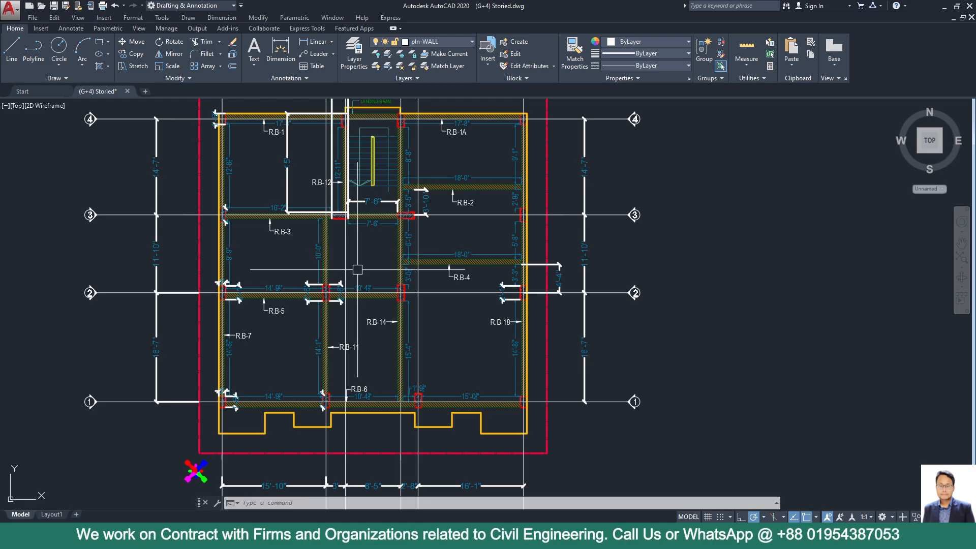
{"action": "mouse_move", "coordinate": [357, 270]}
{"action": "middle_mouse_down"}
{"action": "mouse_move", "coordinate": [375, 211]}
{"action": "mouse_move", "coordinate": [350, 265]}
{"action": "middle_mouse_up"}
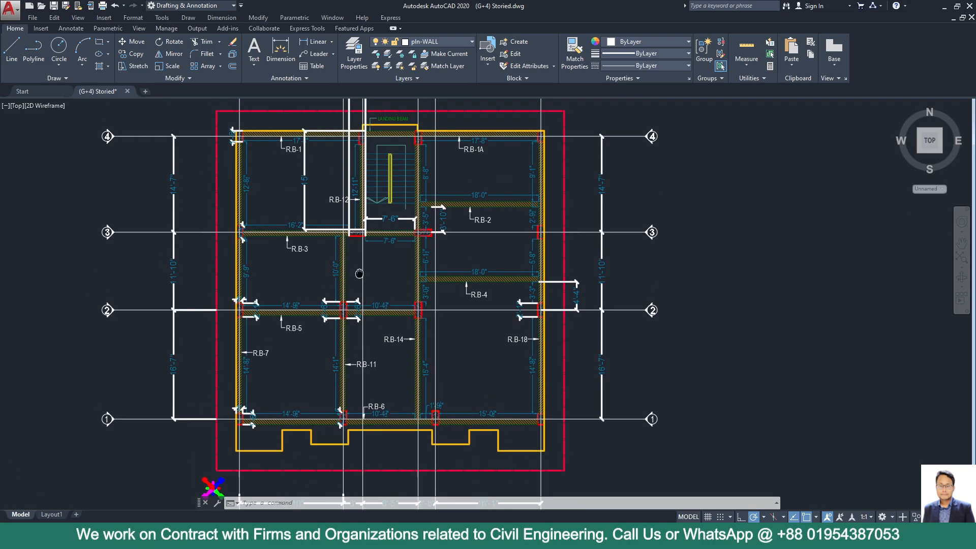
{"action": "scroll", "coordinate": [343, 279], "scroll_direction": "up", "scroll_amount": 4}
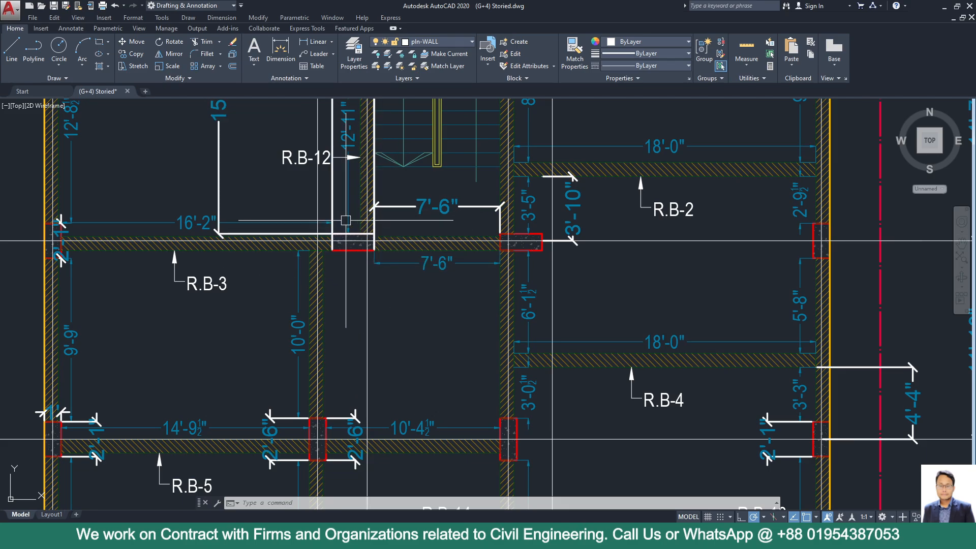
{"action": "scroll", "coordinate": [364, 264], "scroll_direction": "up", "scroll_amount": 3}
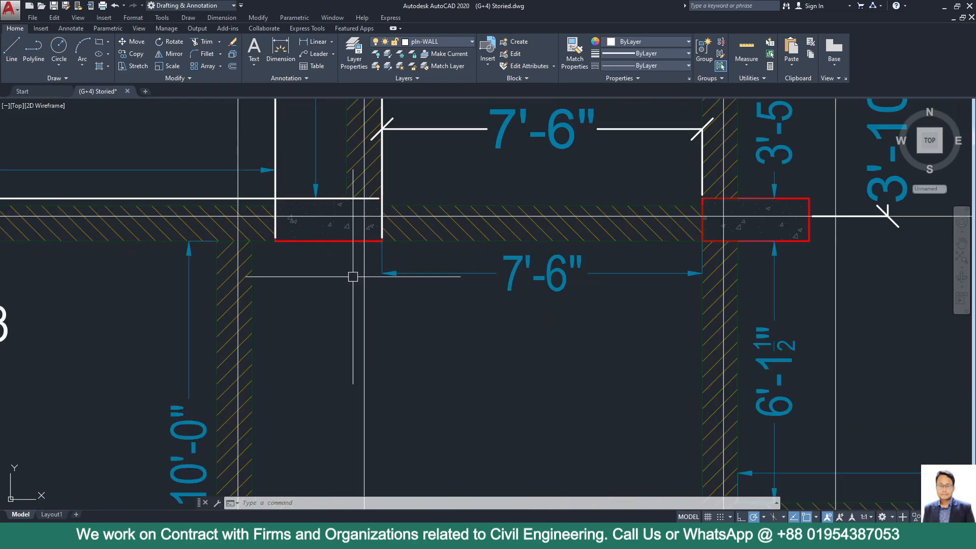
{"action": "scroll", "coordinate": [350, 277], "scroll_direction": "down", "scroll_amount": 6}
{"action": "scroll", "coordinate": [412, 261], "scroll_direction": "up", "scroll_amount": 4}
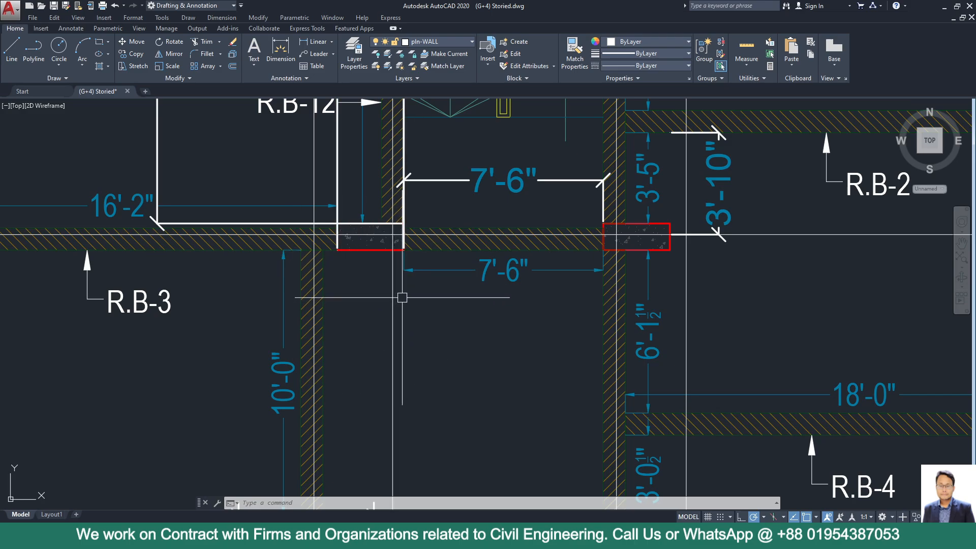
{"action": "scroll", "coordinate": [391, 274], "scroll_direction": "down", "scroll_amount": 1}
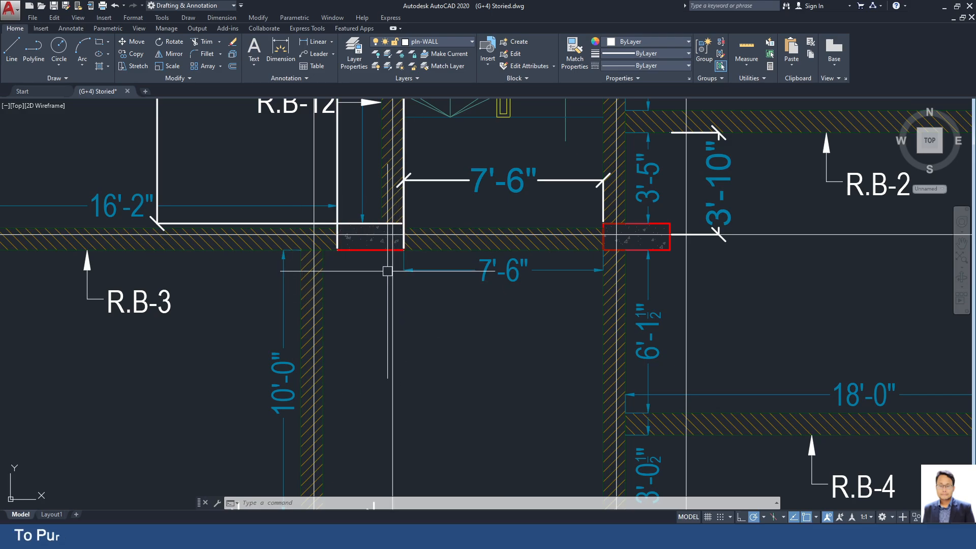
{"action": "scroll", "coordinate": [405, 274], "scroll_direction": "down", "scroll_amount": 3}
{"action": "middle_click_drag", "start_coordinate": [405, 274], "coordinate": [409, 338]}
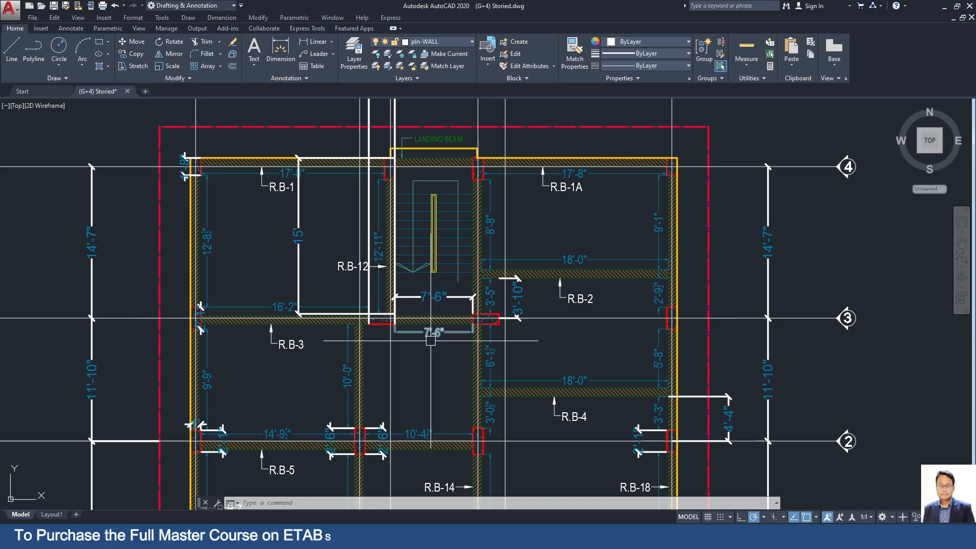
Step: Switch to ETABS and place a column with section C3= 12X30 at a 0 degree angle at grid intersection C-3
{"action": "left_click", "coordinate": [947, 8]}
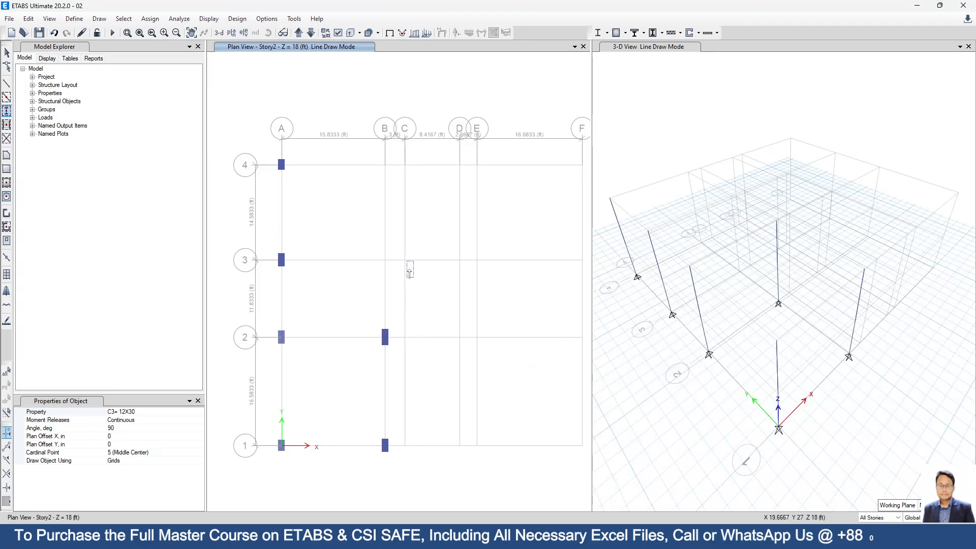
{"action": "left_click", "coordinate": [116, 428]}
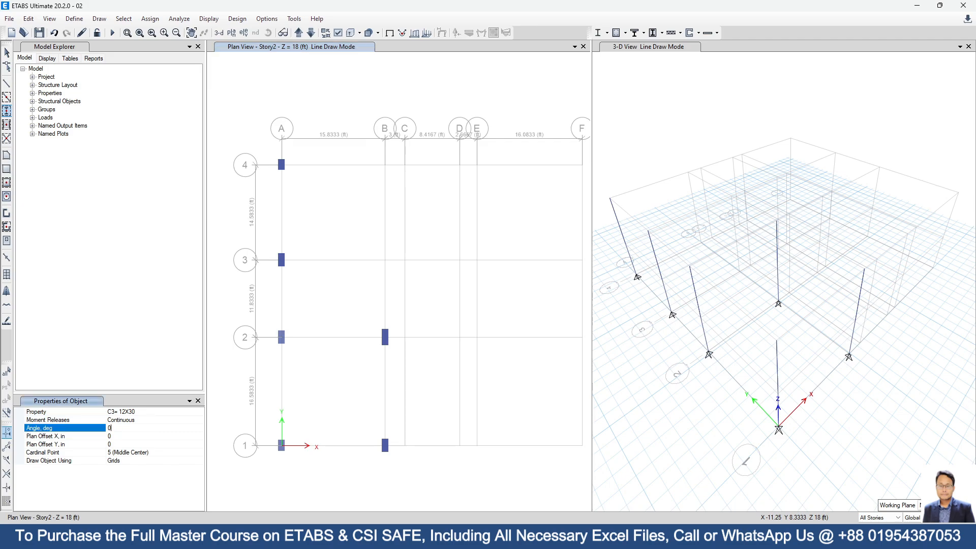
{"action": "left_click", "coordinate": [404, 260]}
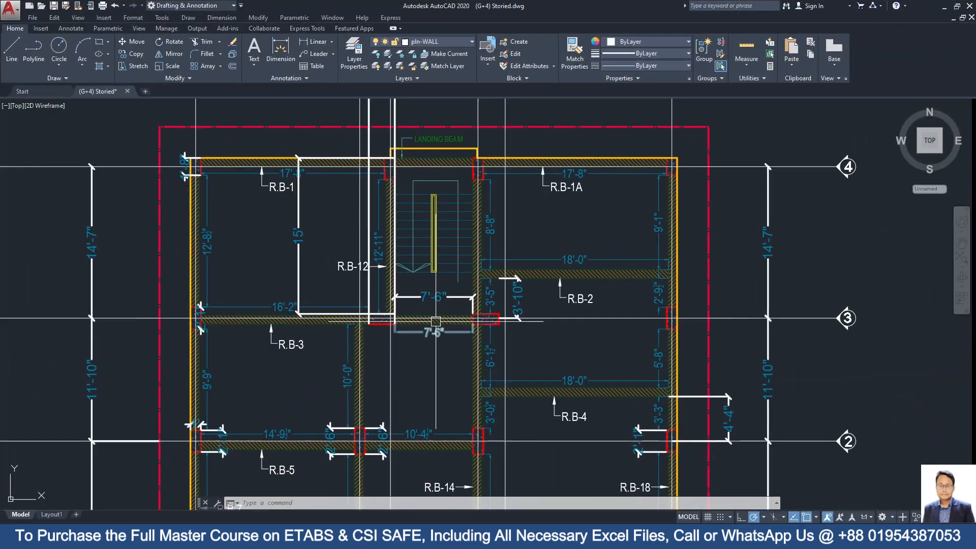
Step: Switch to AutoCAD and add a vertical linear dimension along the long side of the column at grids C and 4
{"action": "scroll", "coordinate": [436, 327], "scroll_direction": "up", "scroll_amount": 2}
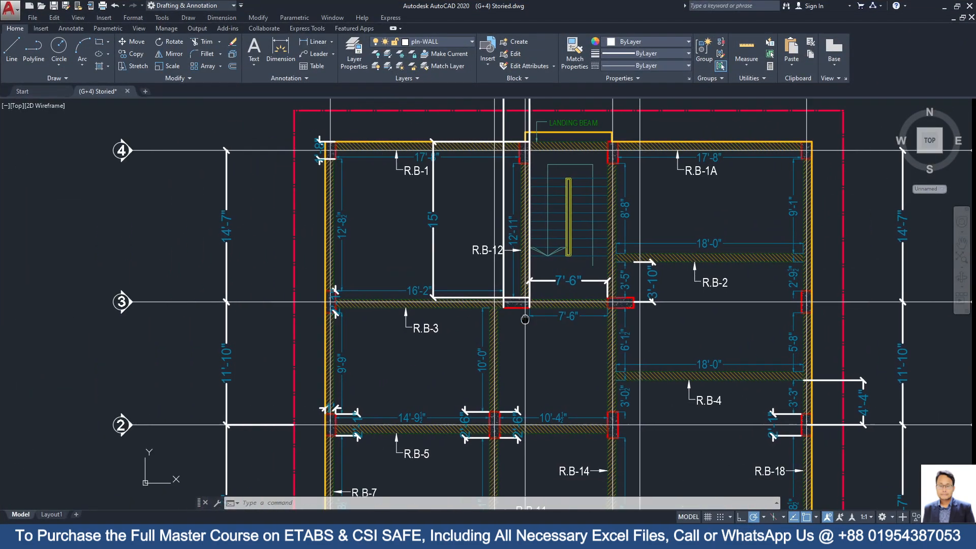
{"action": "scroll", "coordinate": [524, 317], "scroll_direction": "down", "scroll_amount": 2}
{"action": "middle_click_drag", "start_coordinate": [433, 301], "coordinate": [426, 325]}
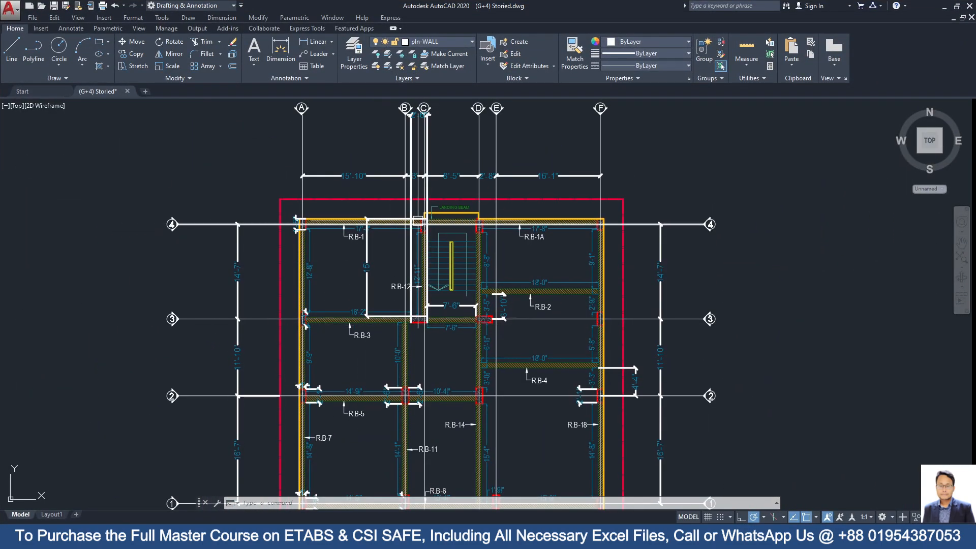
{"action": "scroll", "coordinate": [431, 231], "scroll_direction": "up", "scroll_amount": 4}
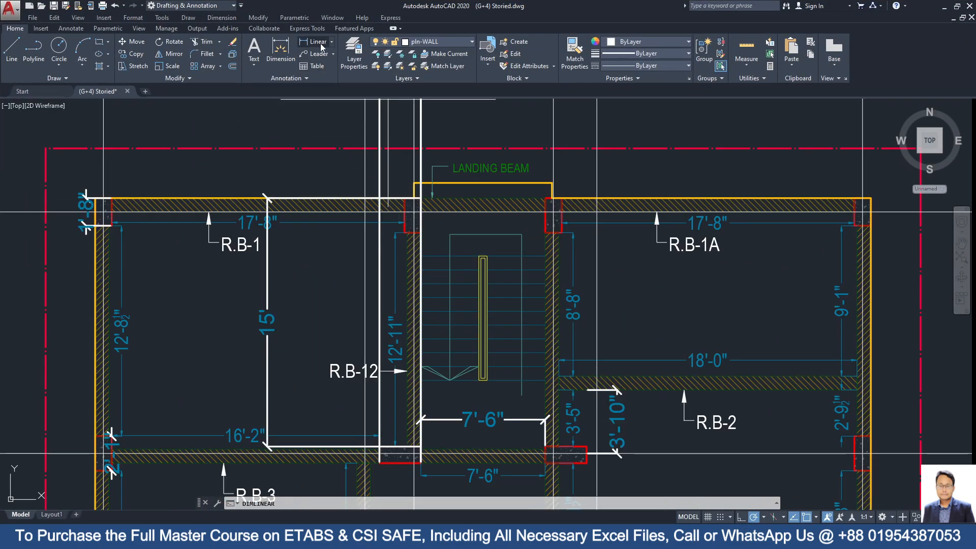
{"action": "scroll", "coordinate": [417, 188], "scroll_direction": "up", "scroll_amount": 6}
{"action": "left_click", "coordinate": [365, 230]}
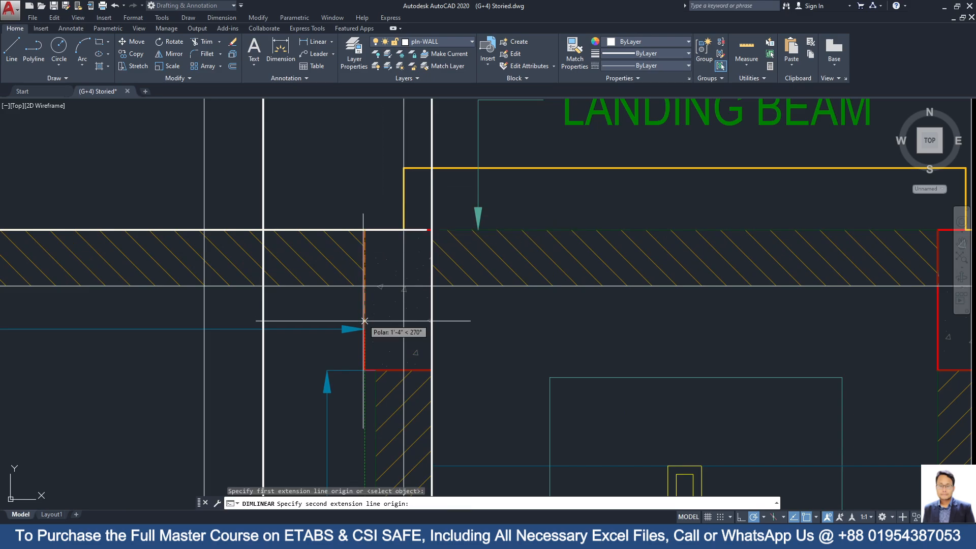
{"action": "left_click", "coordinate": [364, 369]}
{"action": "left_click", "coordinate": [257, 361]}
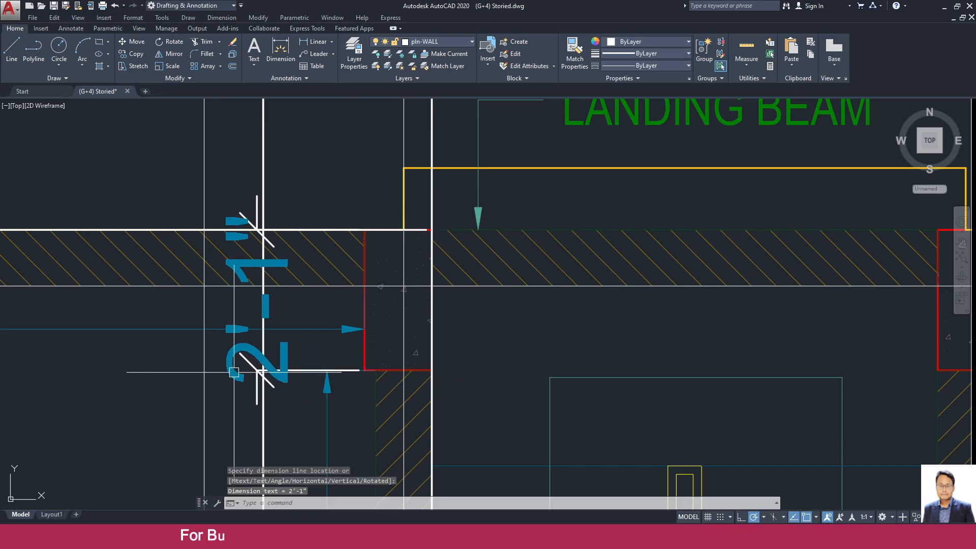
Step: Switch to ETABS and place a column with section C2= 12X25 at a 90 degree angle at grid intersection C-4
{"action": "left_click", "coordinate": [944, 6]}
{"action": "left_click", "coordinate": [115, 428]}
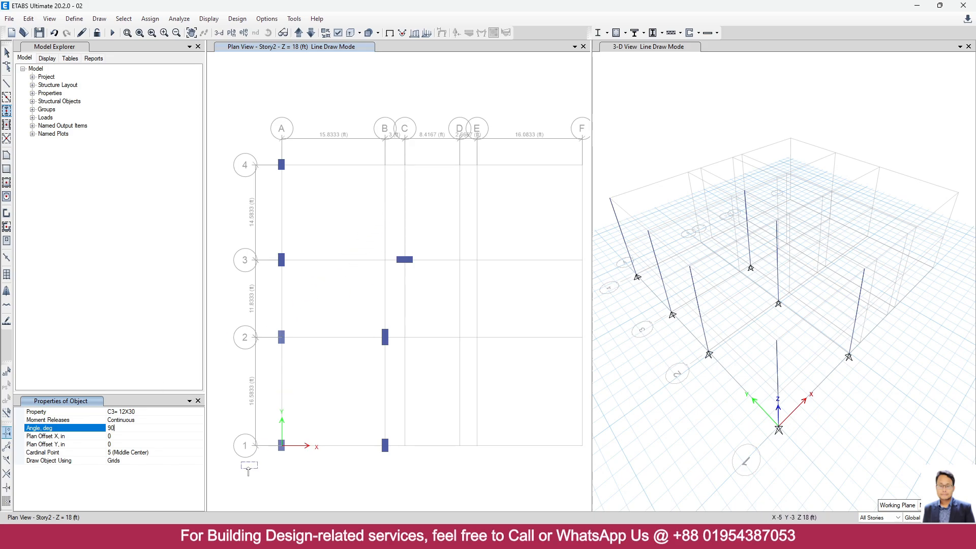
{"action": "left_click", "coordinate": [198, 411]}
{"action": "left_click", "coordinate": [200, 412]}
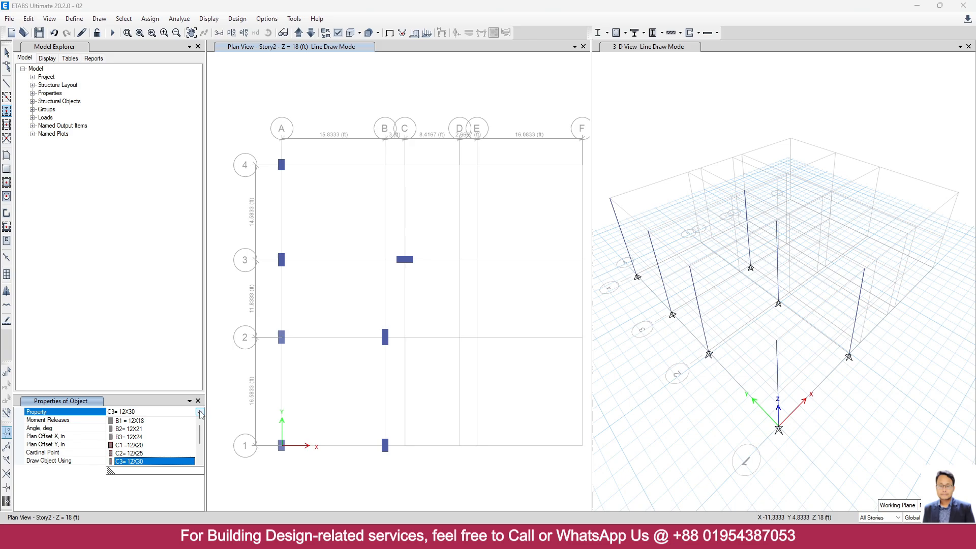
{"action": "left_click", "coordinate": [141, 454]}
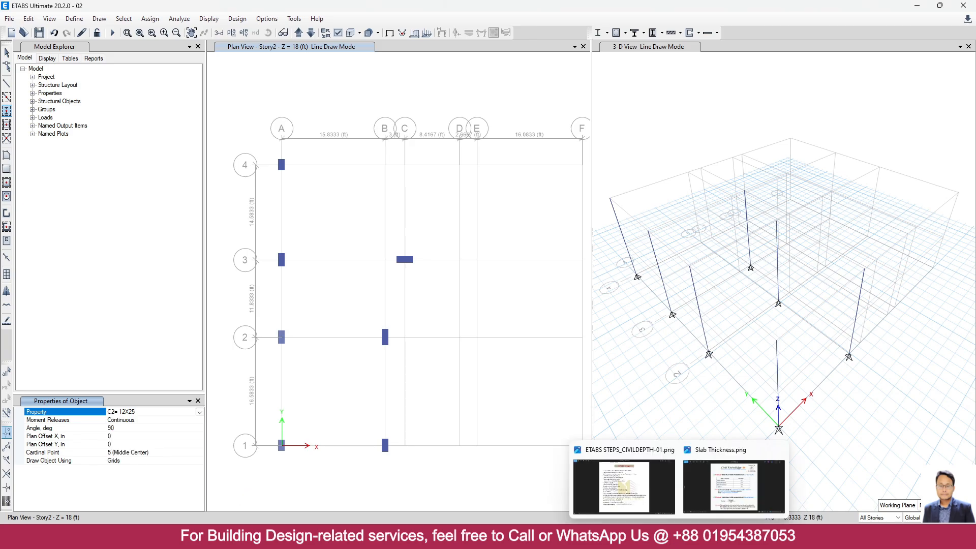
{"action": "left_click", "coordinate": [599, 536]}
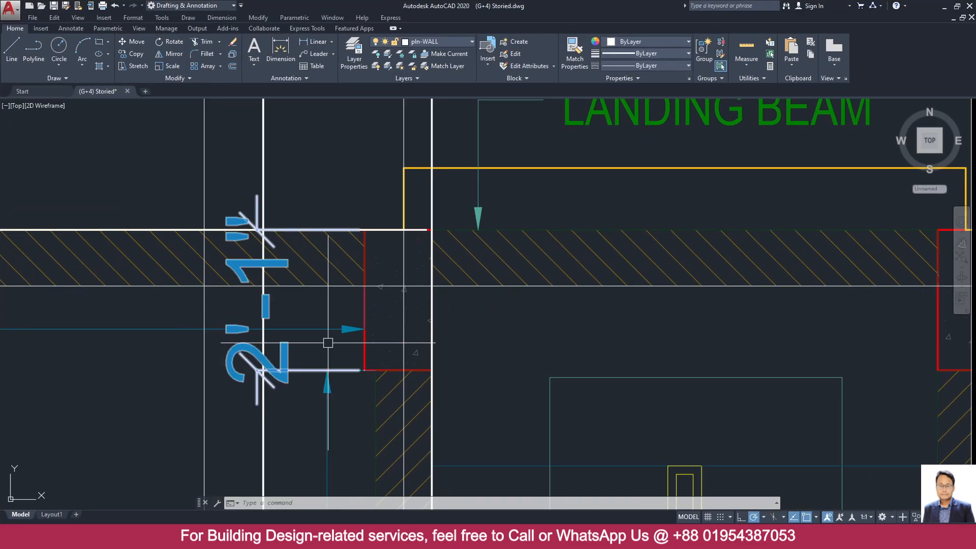
{"action": "scroll", "coordinate": [334, 333], "scroll_direction": "down", "scroll_amount": 3}
{"action": "left_click", "coordinate": [944, 9]}
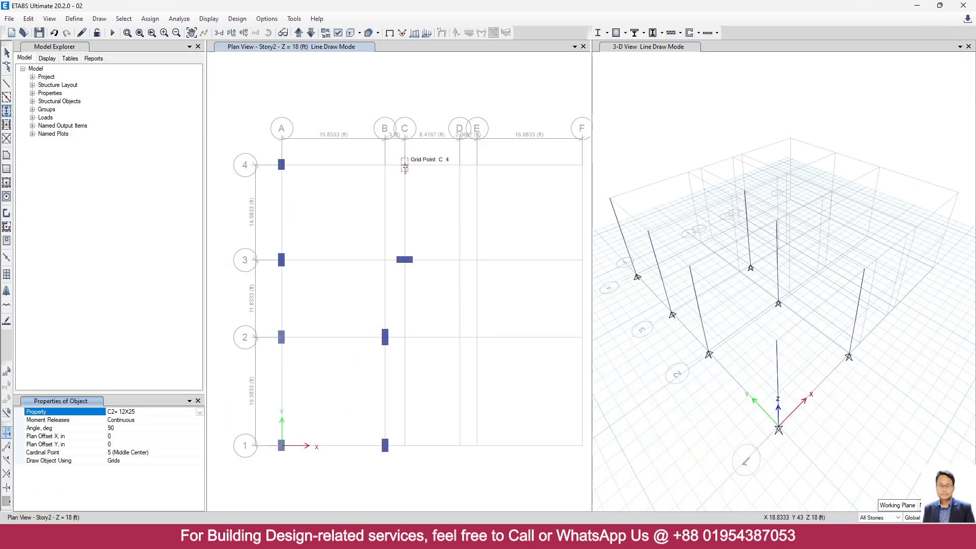
{"action": "left_click", "coordinate": [405, 166]}
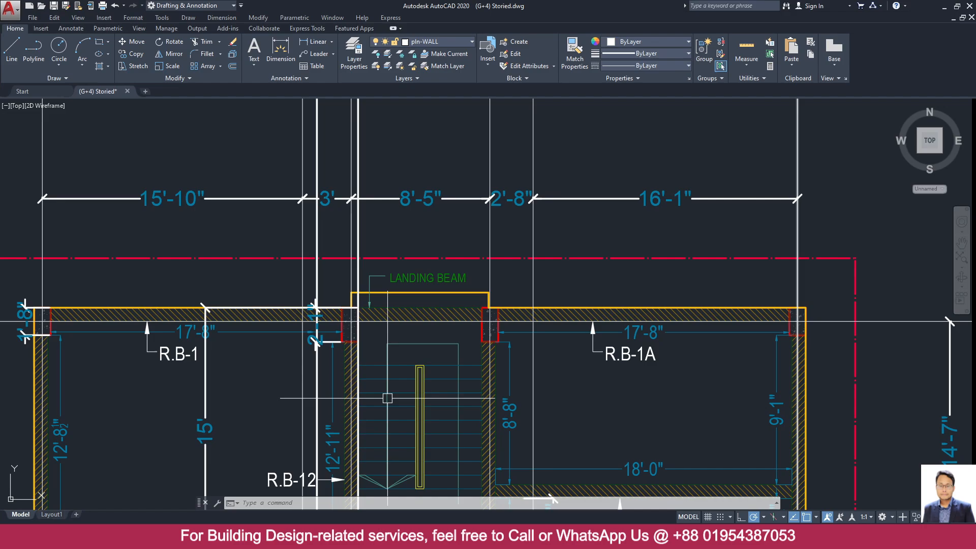
Step: Switch to AutoCAD and highlight grid lines D, 2, 3 and 4 to locate the columns along grid D
{"action": "scroll", "coordinate": [324, 373], "scroll_direction": "down", "scroll_amount": 4}
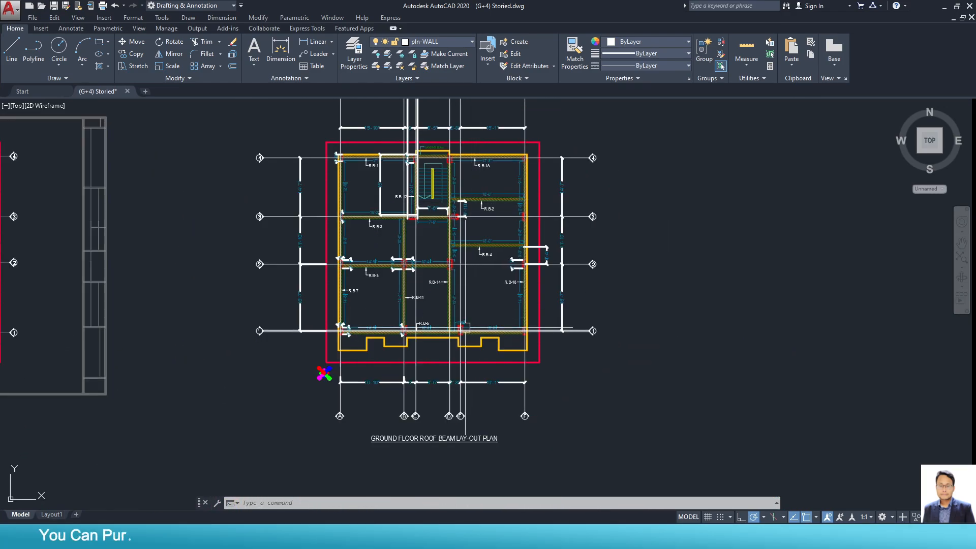
{"action": "scroll", "coordinate": [465, 327], "scroll_direction": "up", "scroll_amount": 4}
{"action": "scroll", "coordinate": [451, 331], "scroll_direction": "down", "scroll_amount": 2}
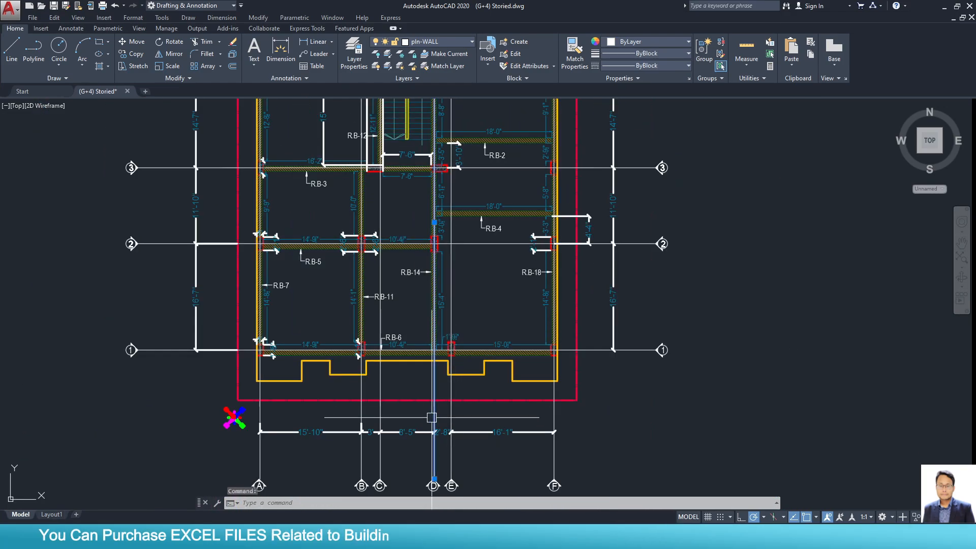
{"action": "left_click", "coordinate": [157, 243]}
{"action": "left_click", "coordinate": [160, 168]}
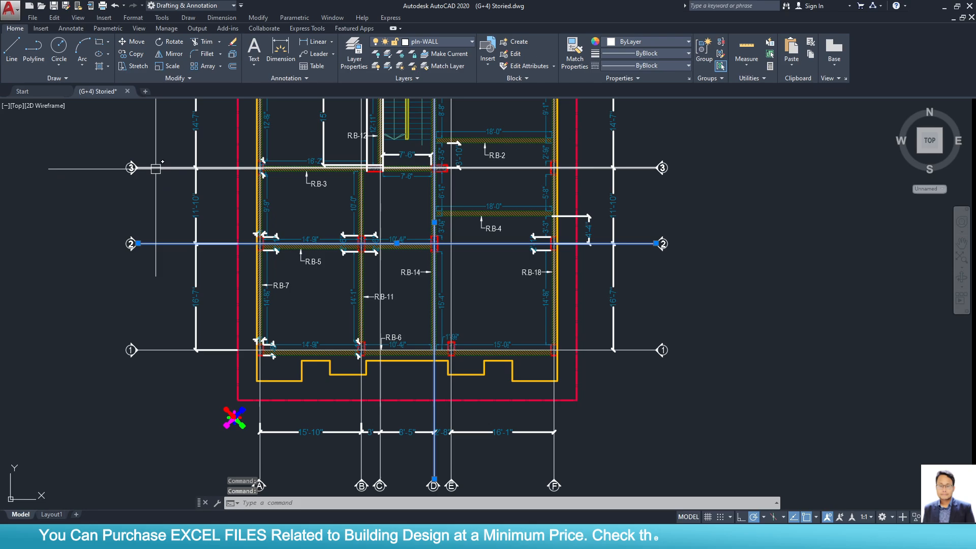
{"action": "middle_click_drag", "start_coordinate": [160, 169], "coordinate": [147, 268]}
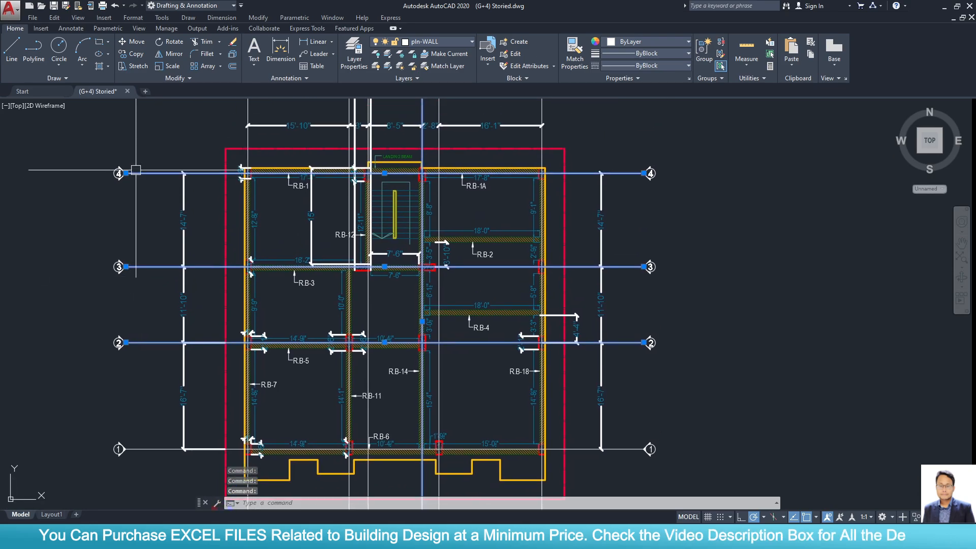
Step: Add a vertical linear dimension along the long side of the column at grids D and 2
{"action": "scroll", "coordinate": [416, 382], "scroll_direction": "up", "scroll_amount": 4}
{"action": "left_click", "coordinate": [316, 42]}
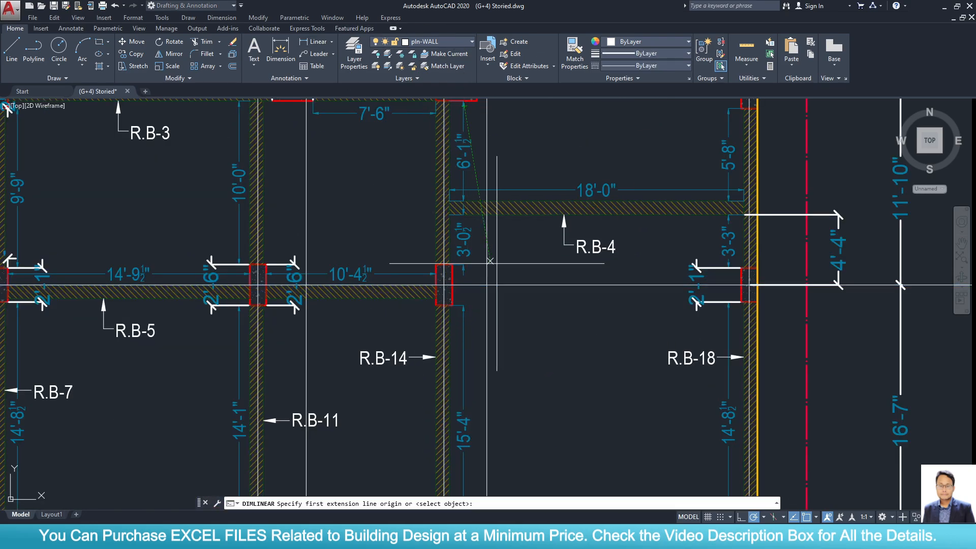
{"action": "scroll", "coordinate": [450, 278], "scroll_direction": "up", "scroll_amount": 3}
{"action": "left_click", "coordinate": [452, 264]}
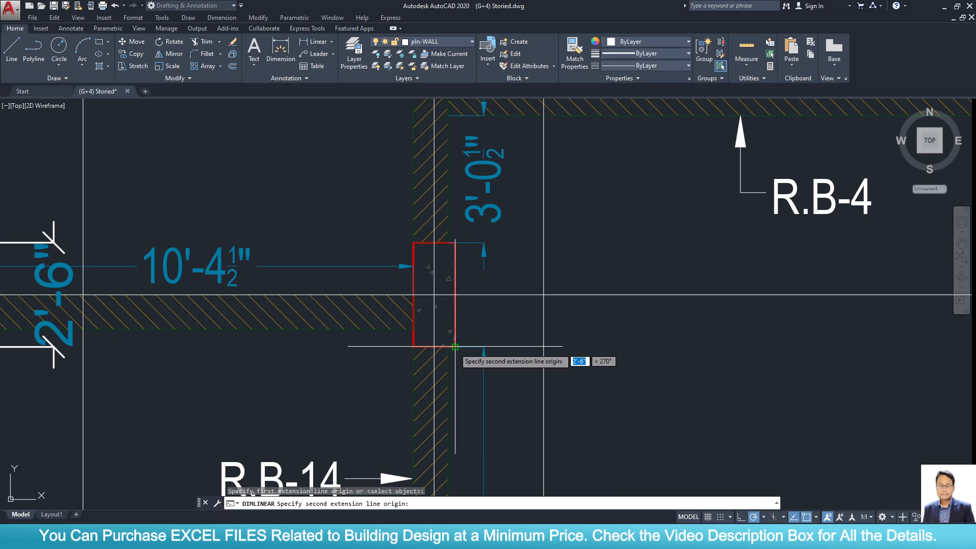
{"action": "left_click", "coordinate": [456, 347]}
{"action": "left_click", "coordinate": [599, 356]}
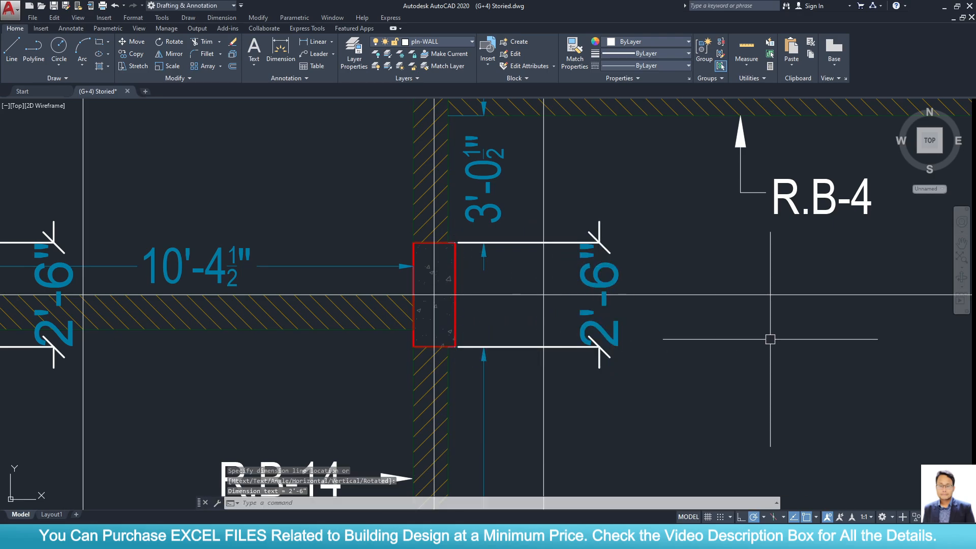
Step: Switch to ETABS and place a column with section C3= 12X30 at a 90 degree angle at grid intersection D-2
{"action": "left_click", "coordinate": [944, 9]}
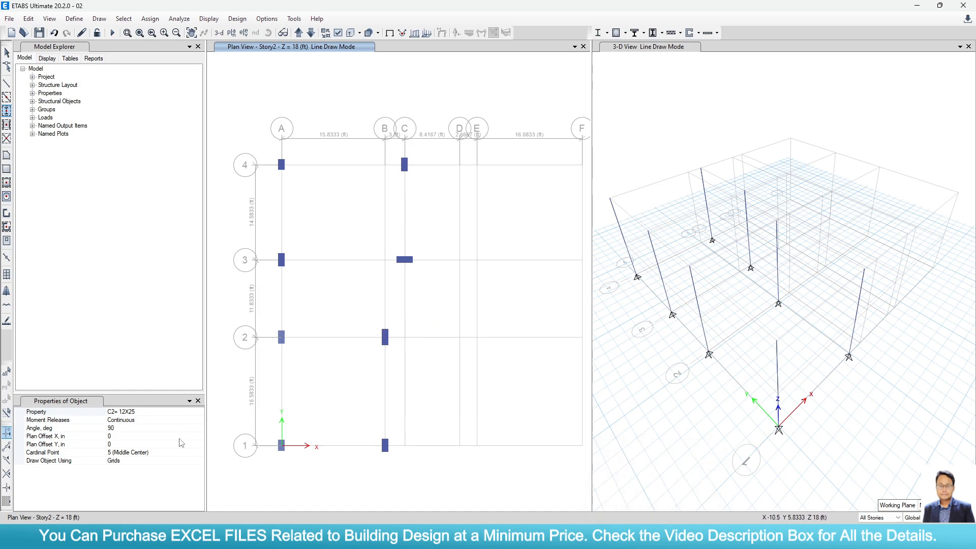
{"action": "left_click", "coordinate": [202, 420]}
{"action": "left_click", "coordinate": [200, 413]}
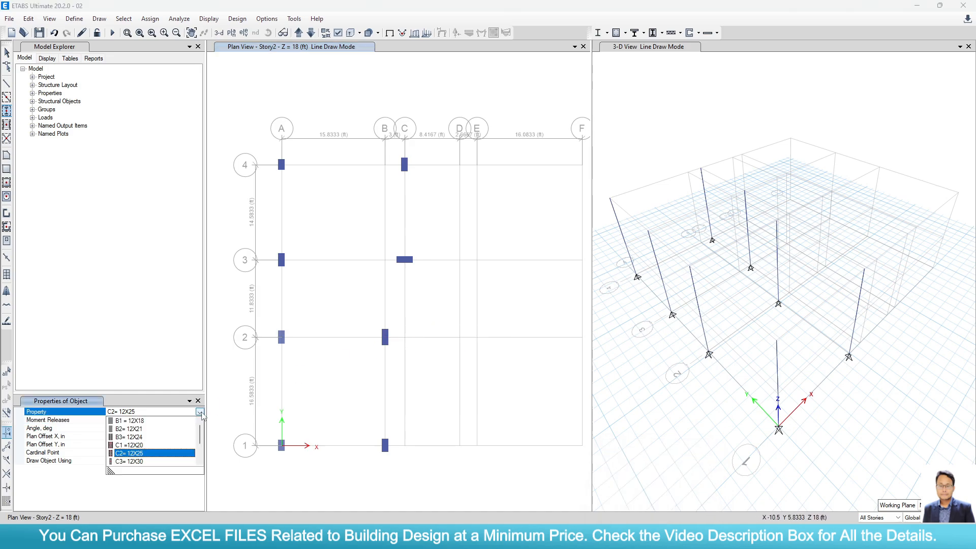
{"action": "left_click", "coordinate": [131, 462]}
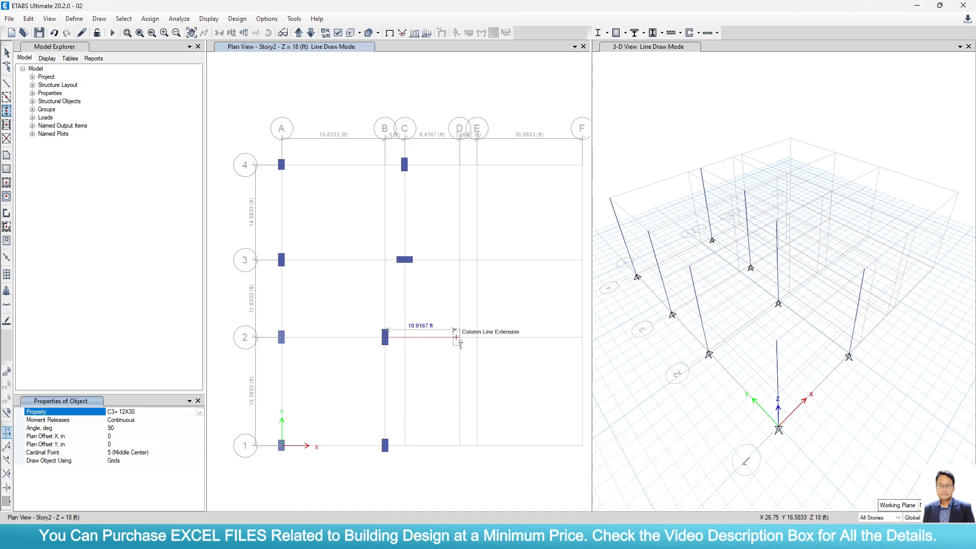
{"action": "left_click", "coordinate": [460, 338]}
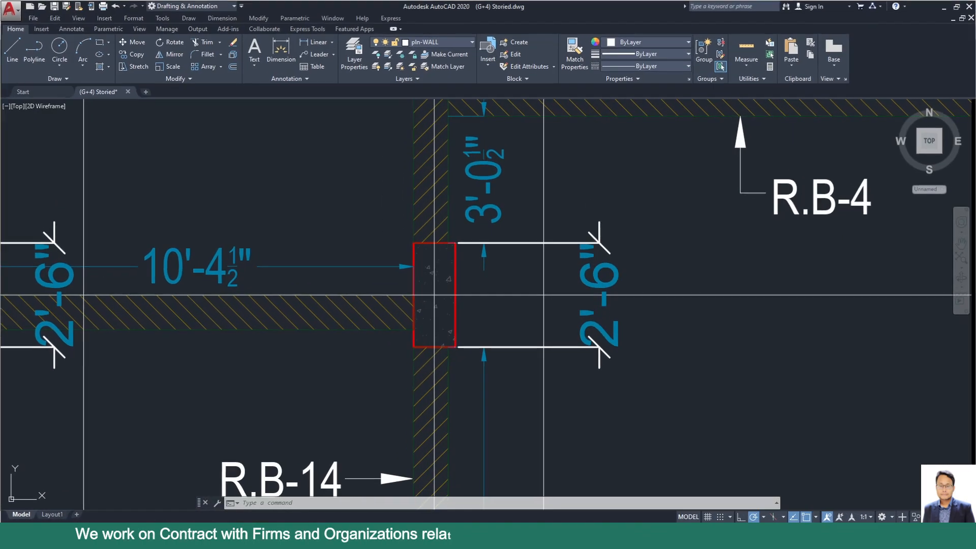
Step: Check the column at grids D and 3 in AutoCAD and place it in ETABS with section C3= 12X30 at a 0 degree angle
{"action": "scroll", "coordinate": [407, 361], "scroll_direction": "down", "scroll_amount": 6}
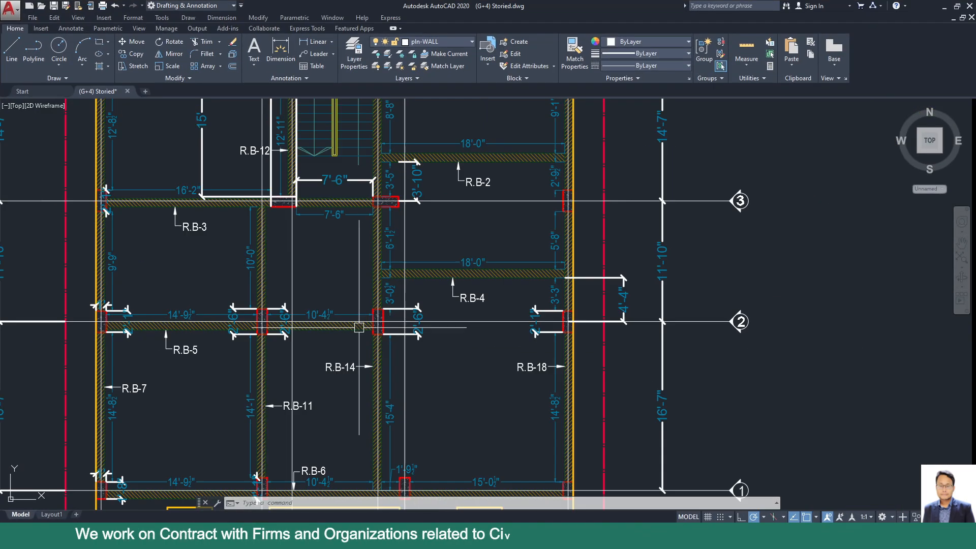
{"action": "scroll", "coordinate": [407, 305], "scroll_direction": "up", "scroll_amount": 4}
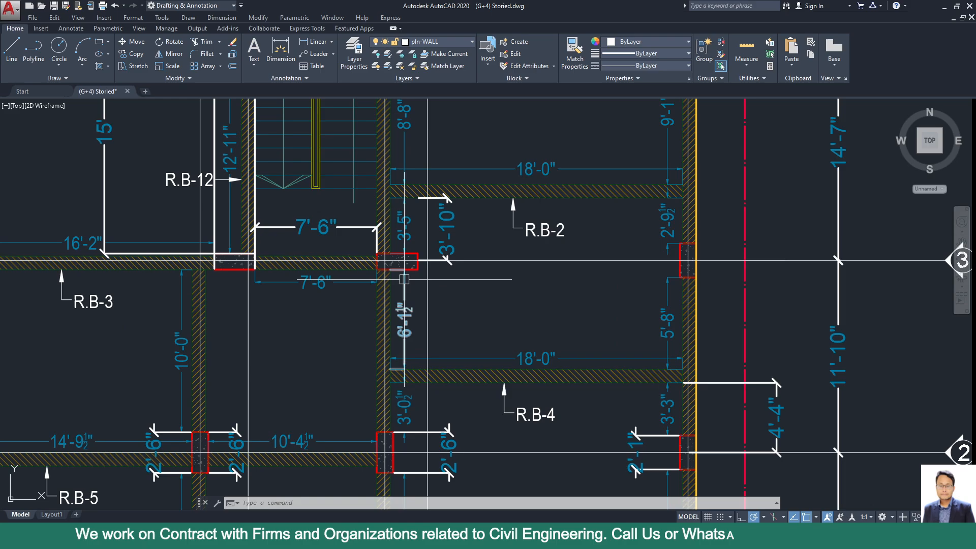
{"action": "left_click", "coordinate": [944, 6]}
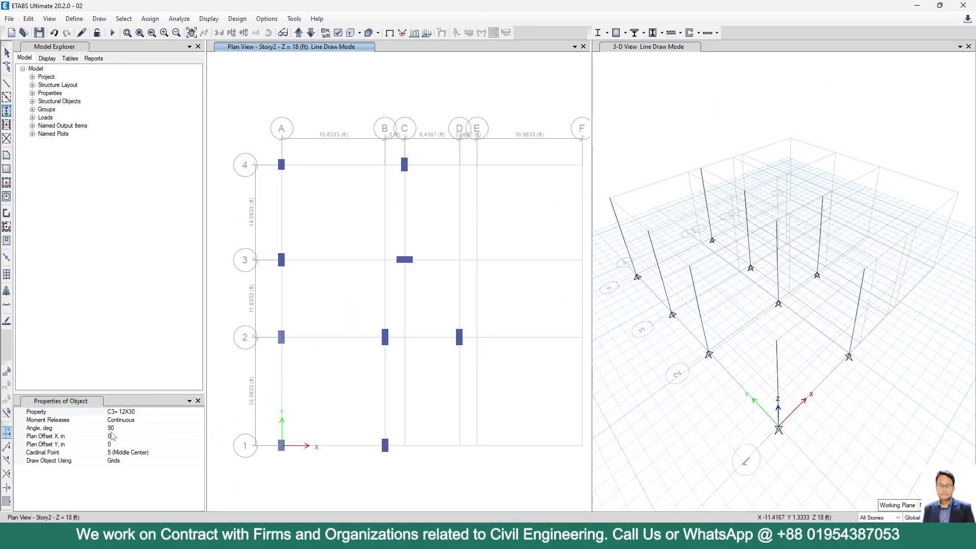
{"action": "left_click", "coordinate": [127, 428]}
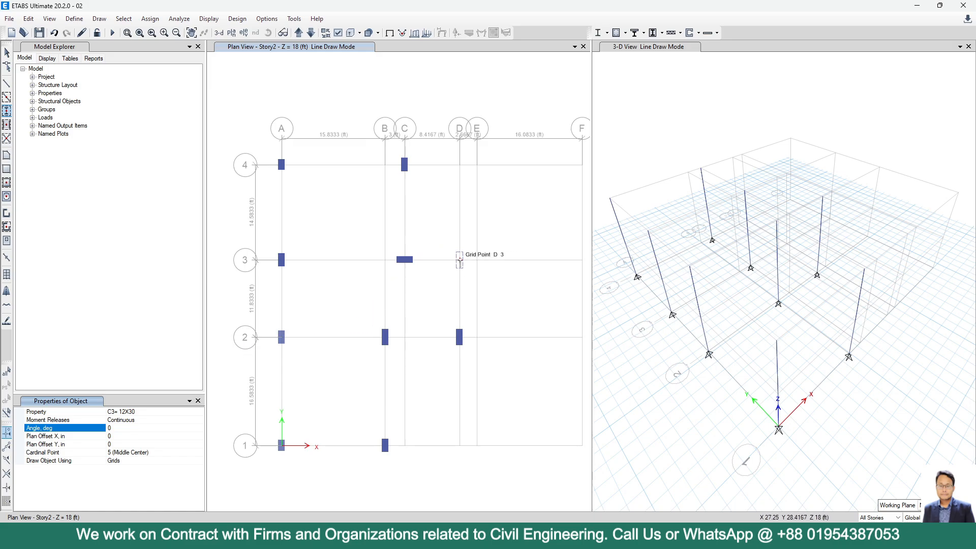
{"action": "left_click", "coordinate": [459, 261]}
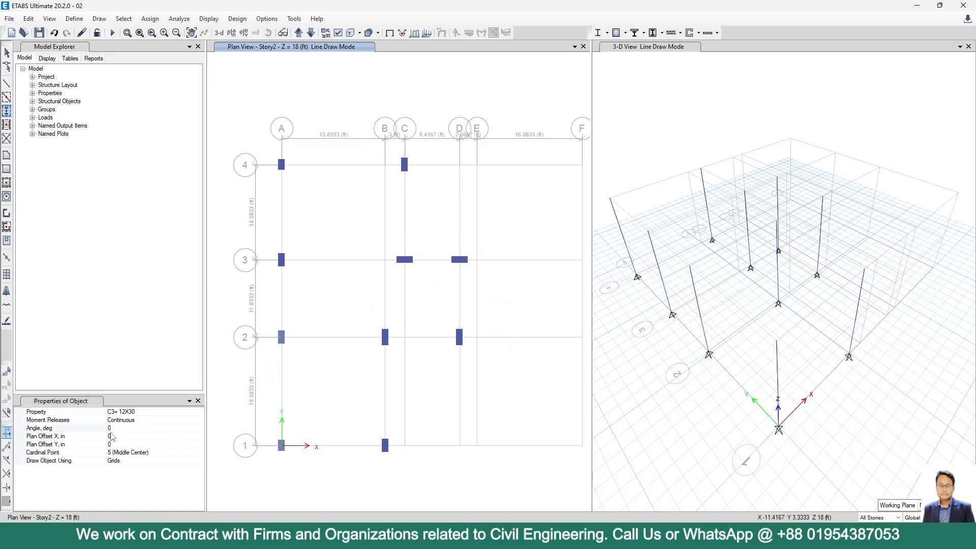
Step: Set the column angle to 90 degrees and, in AutoCAD, add a vertical linear dimension along the long side of the column at grids D and 4
{"action": "left_click", "coordinate": [110, 429]}
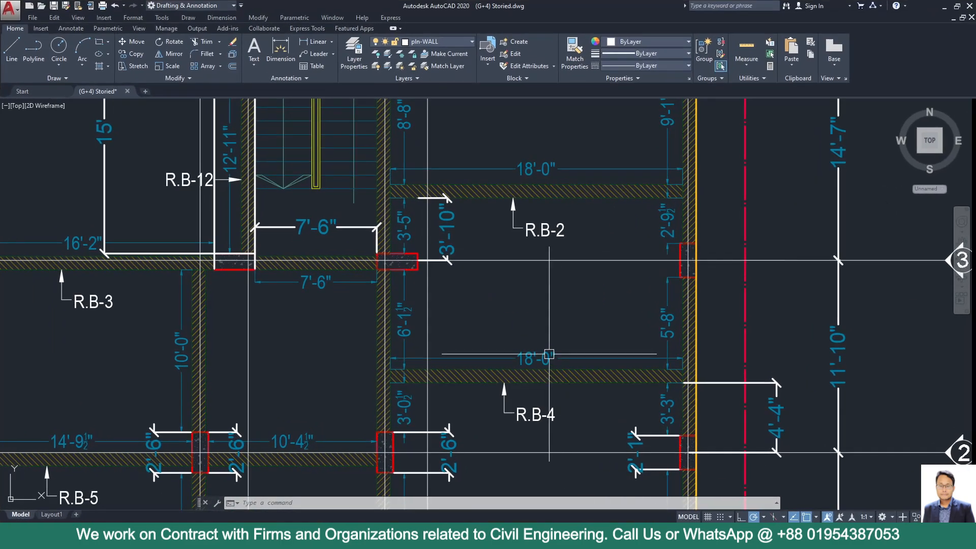
{"action": "scroll", "coordinate": [432, 220], "scroll_direction": "down", "scroll_amount": 5}
{"action": "scroll", "coordinate": [433, 220], "scroll_direction": "up", "scroll_amount": 8}
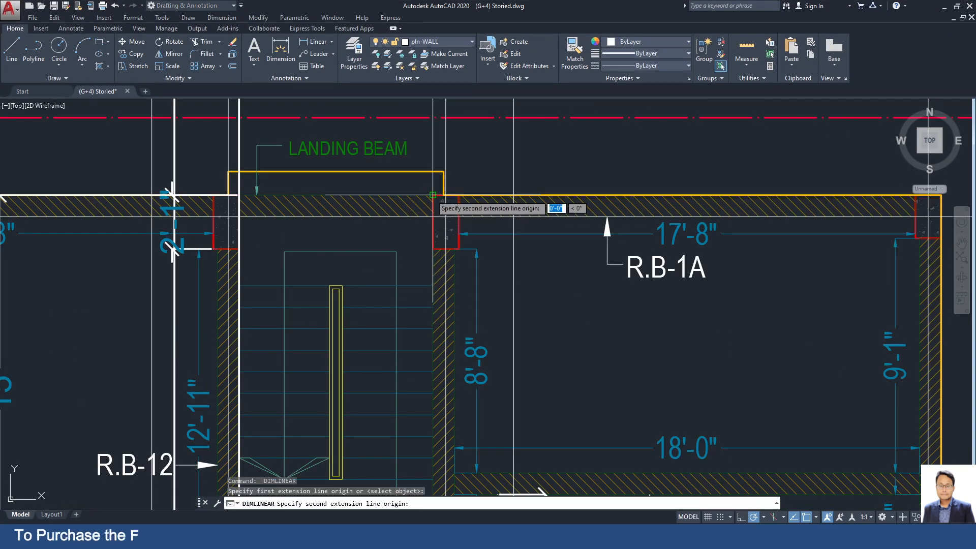
{"action": "left_click", "coordinate": [433, 195]}
{"action": "left_click", "coordinate": [433, 249]}
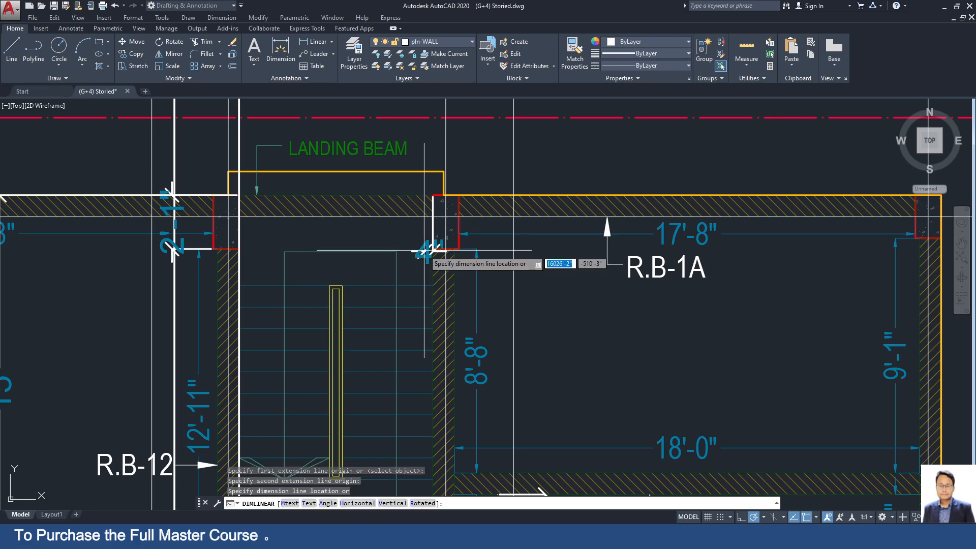
Step: Switch to ETABS and place a column with section C2= 12X25 at grid intersection D-4
{"action": "left_click", "coordinate": [945, 8]}
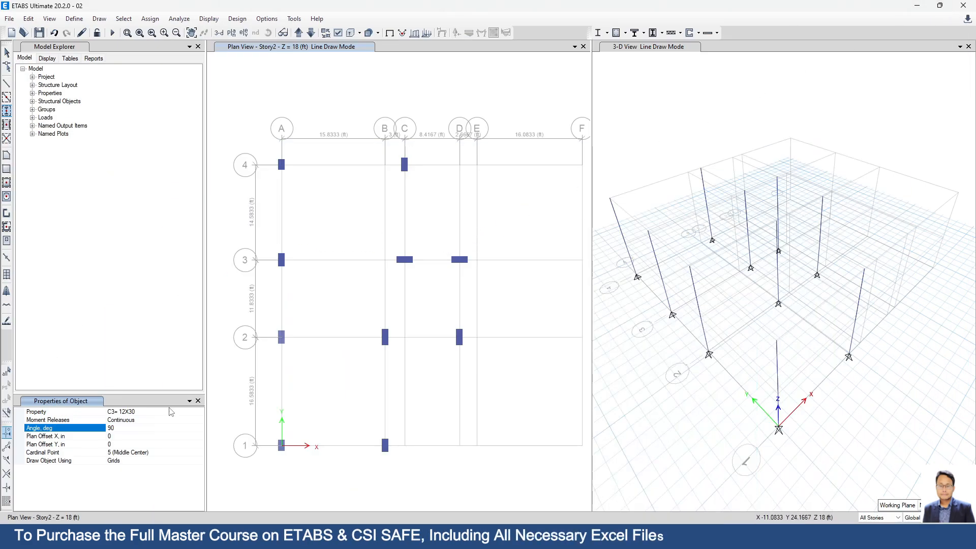
{"action": "left_click", "coordinate": [171, 411]}
{"action": "left_click", "coordinate": [200, 412]}
{"action": "left_click", "coordinate": [142, 453]}
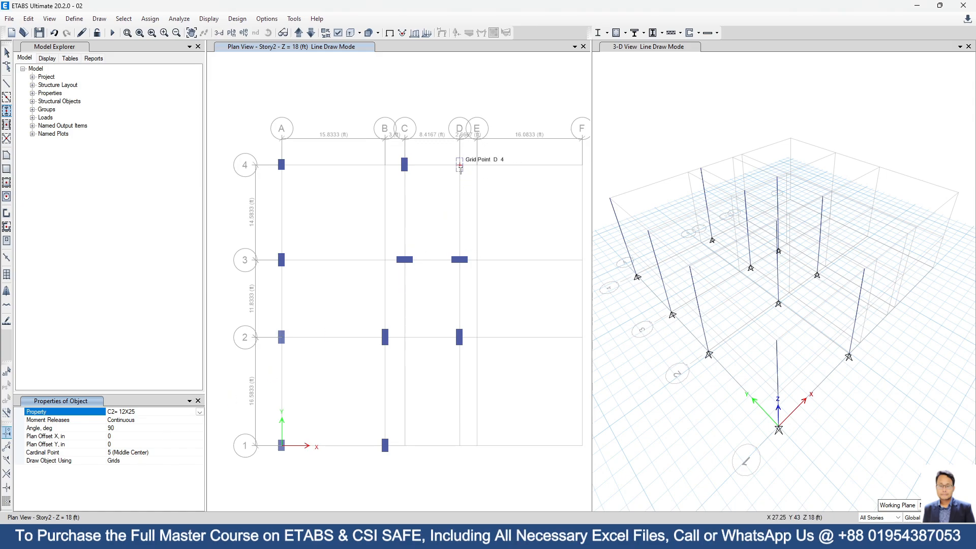
{"action": "left_click", "coordinate": [459, 165]}
{"action": "middle_click_drag", "start_coordinate": [564, 501], "coordinate": [450, 431]}
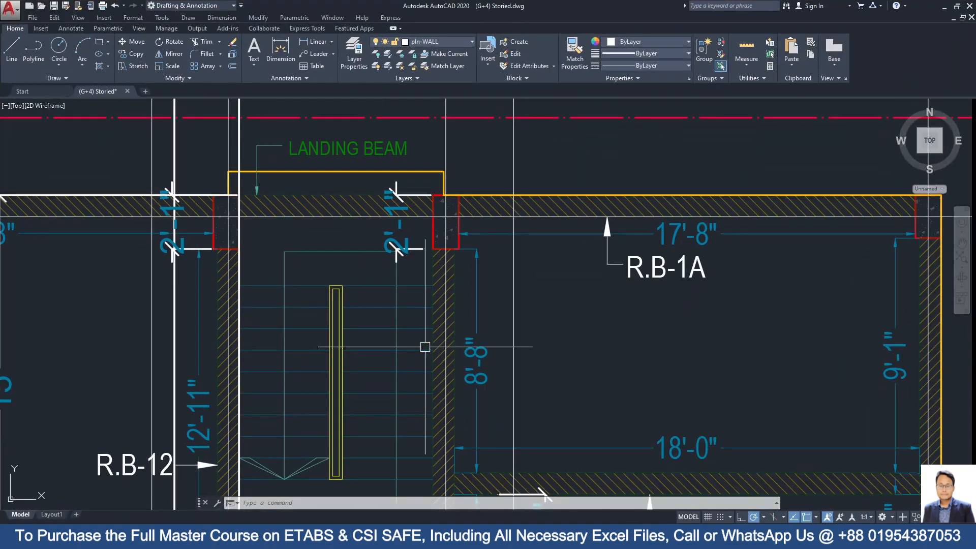
Step: Switch to AutoCAD and highlight grid lines E and 1 to locate the column at their intersection
{"action": "scroll", "coordinate": [414, 346], "scroll_direction": "down", "scroll_amount": 3}
{"action": "scroll", "coordinate": [405, 218], "scroll_direction": "up", "scroll_amount": 3}
{"action": "scroll", "coordinate": [404, 218], "scroll_direction": "down", "scroll_amount": 5}
{"action": "scroll", "coordinate": [428, 344], "scroll_direction": "up", "scroll_amount": 3}
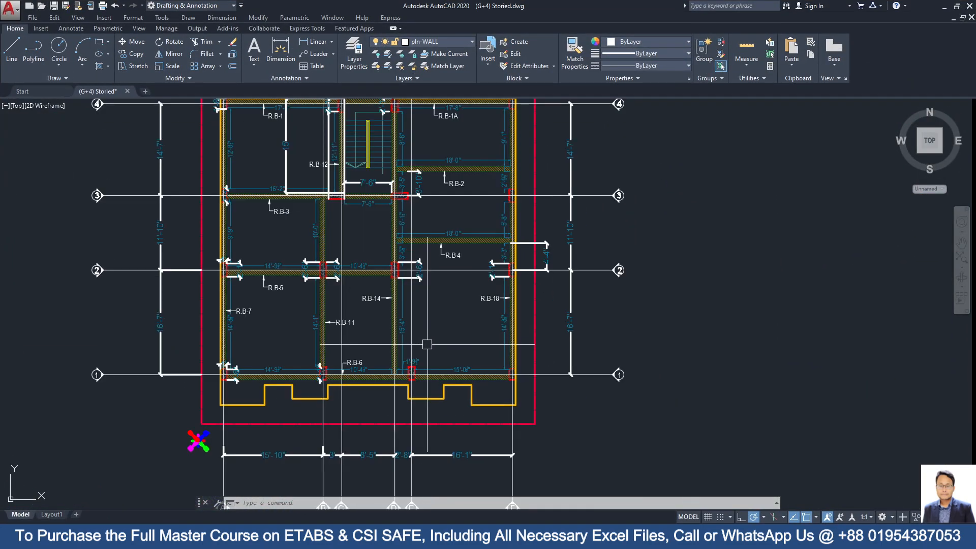
{"action": "left_click", "coordinate": [413, 475]}
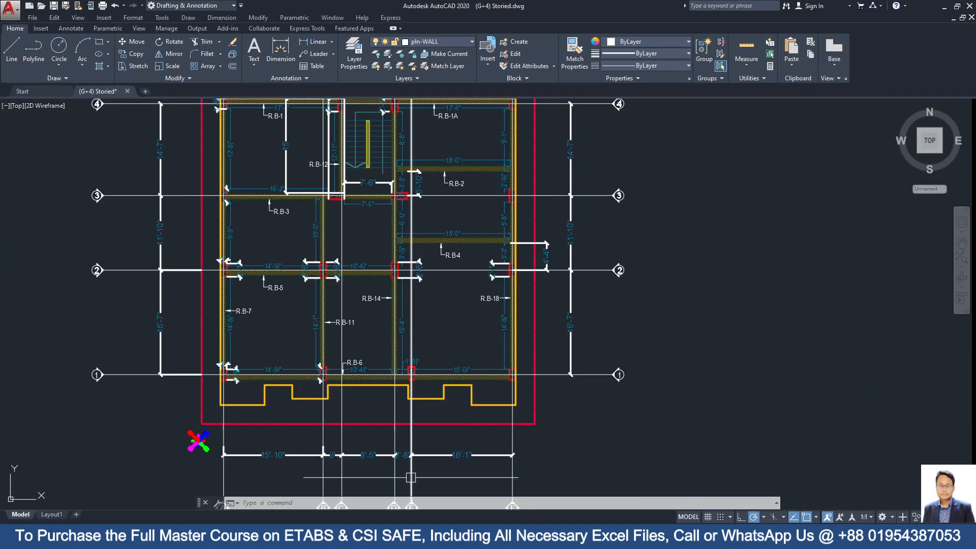
{"action": "left_click", "coordinate": [614, 375]}
Step: Add a vertical linear dimension along the column at grids E and 1, and place a C2= 12X25 column at E-1 in ETABS
{"action": "scroll", "coordinate": [406, 384], "scroll_direction": "up", "scroll_amount": 4}
{"action": "key", "text": "Escape"}
{"action": "key", "text": "space"}
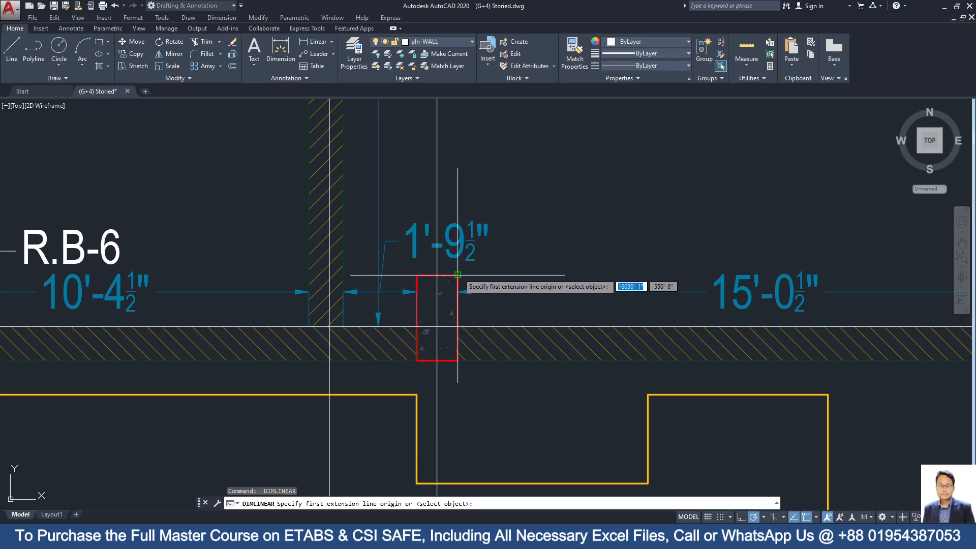
{"action": "left_click", "coordinate": [457, 275]}
{"action": "left_click", "coordinate": [458, 360]}
{"action": "left_click", "coordinate": [518, 361]}
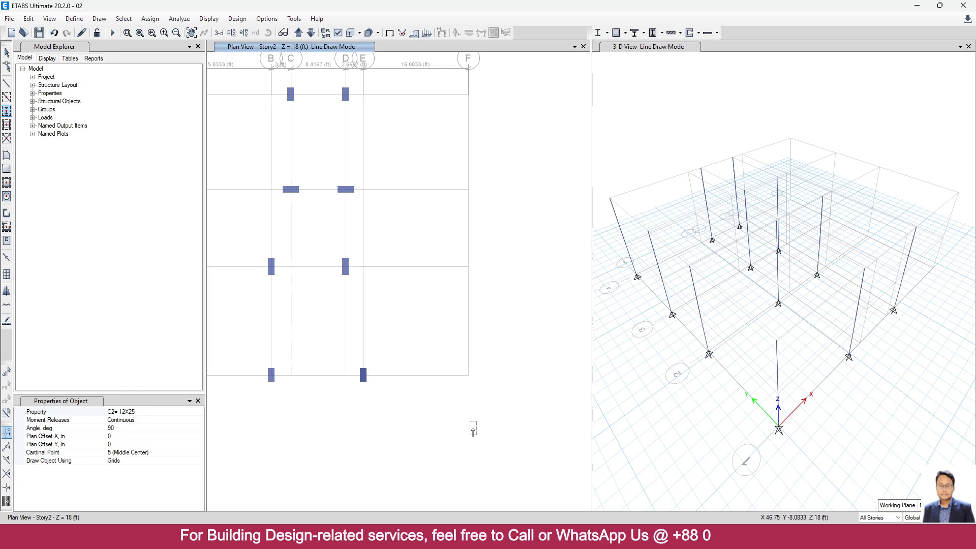
Step: Switch to AutoCAD and highlight grid lines F, 1, 2, 3 and 4 to locate the columns along grid F
{"action": "scroll", "coordinate": [473, 430], "scroll_direction": "down", "scroll_amount": 3}
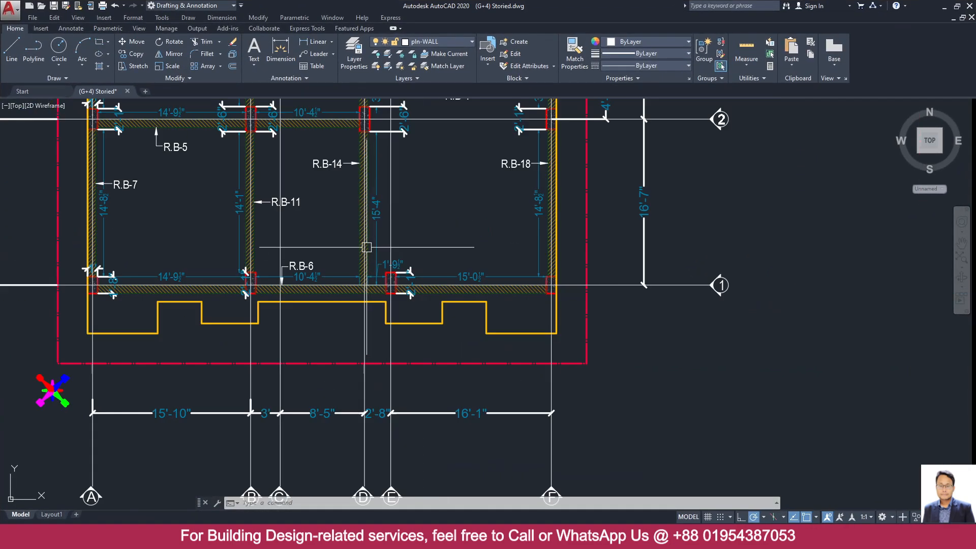
{"action": "middle_click_drag", "start_coordinate": [424, 397], "coordinate": [425, 307]}
{"action": "left_click", "coordinate": [470, 442]}
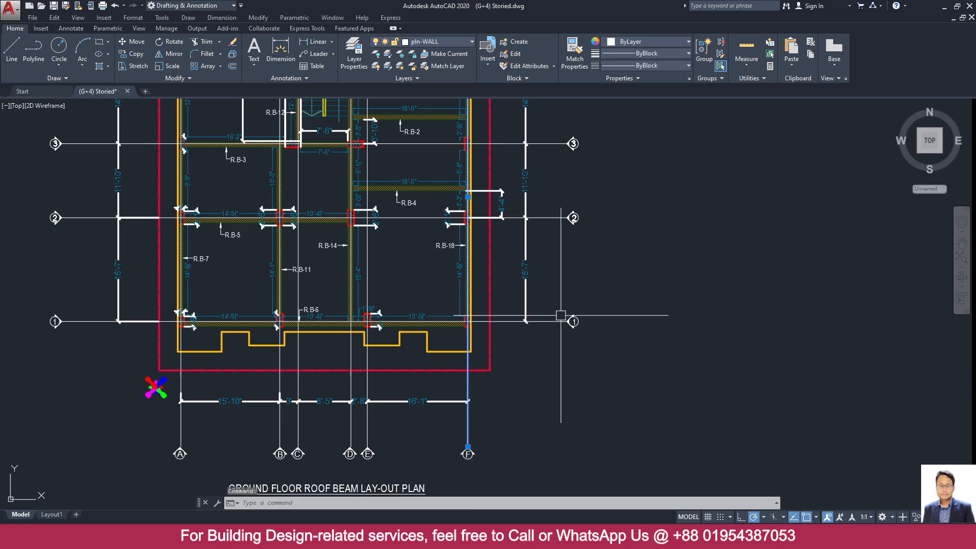
{"action": "left_click", "coordinate": [553, 319]}
{"action": "left_click", "coordinate": [548, 218]}
{"action": "middle_click_drag", "start_coordinate": [547, 218], "coordinate": [532, 321]}
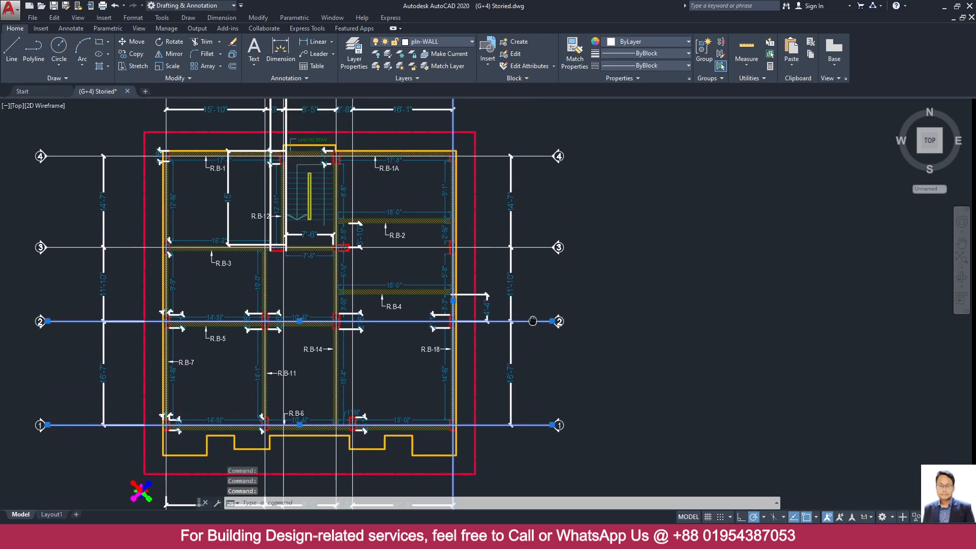
{"action": "left_click", "coordinate": [538, 249]}
{"action": "left_click", "coordinate": [538, 157]}
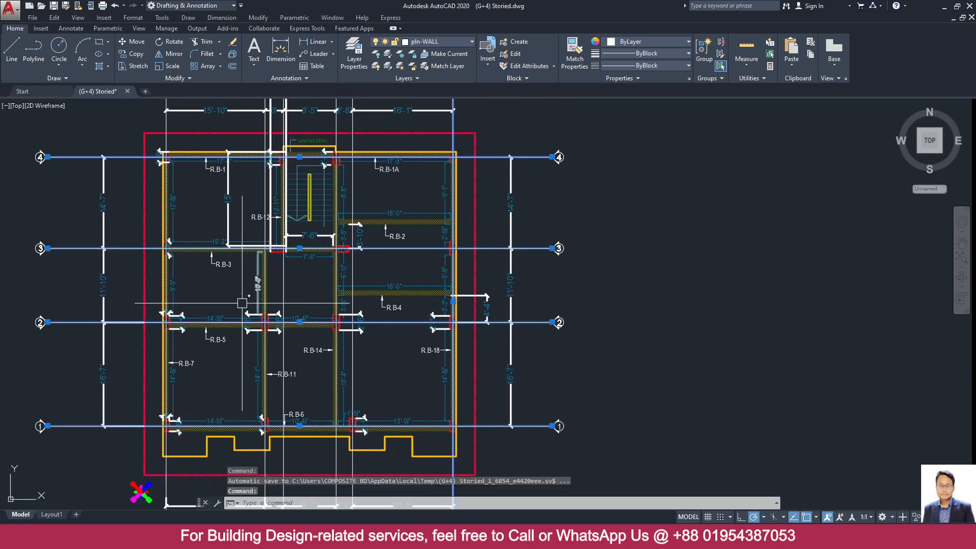
Step: Add a vertical linear dimension along the long side of the column at grids F and 1
{"action": "scroll", "coordinate": [444, 438], "scroll_direction": "up", "scroll_amount": 3}
{"action": "scroll", "coordinate": [554, 381], "scroll_direction": "down", "scroll_amount": 5}
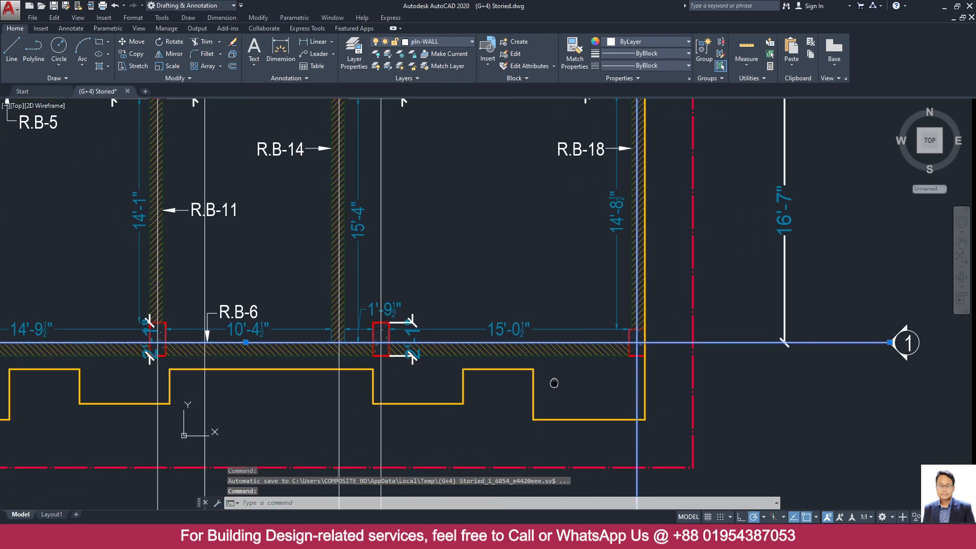
{"action": "scroll", "coordinate": [580, 386], "scroll_direction": "up", "scroll_amount": 5}
{"action": "key", "text": "space"}
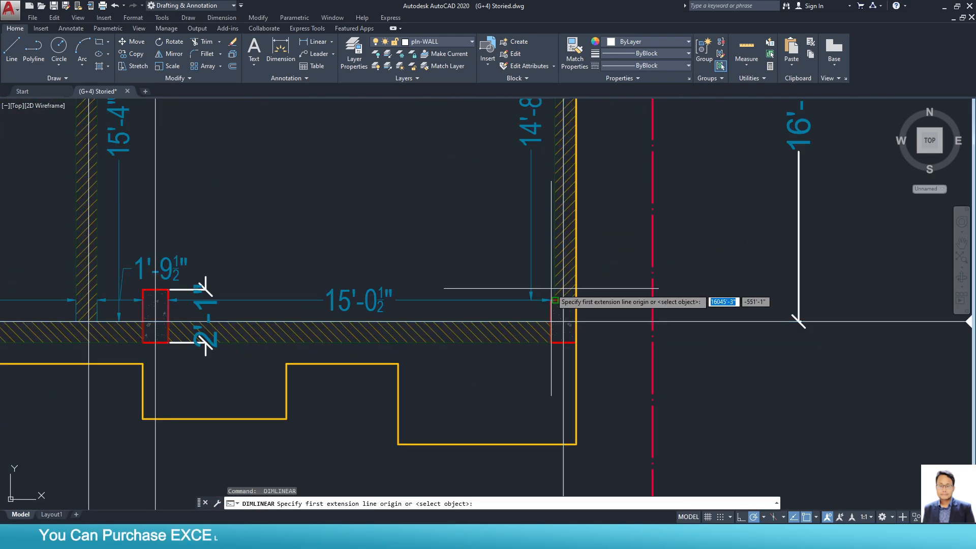
{"action": "left_click", "coordinate": [551, 301]}
{"action": "left_click", "coordinate": [551, 343]}
{"action": "left_click", "coordinate": [529, 321]}
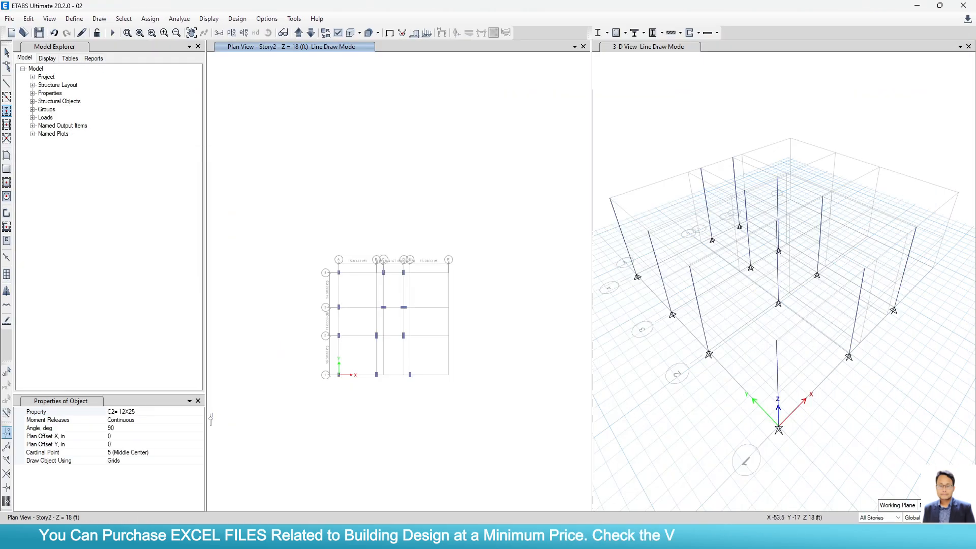
Step: Switch to ETABS and place a column with section C1 =12X20 at grid intersection F-1
{"action": "left_click", "coordinate": [198, 412]}
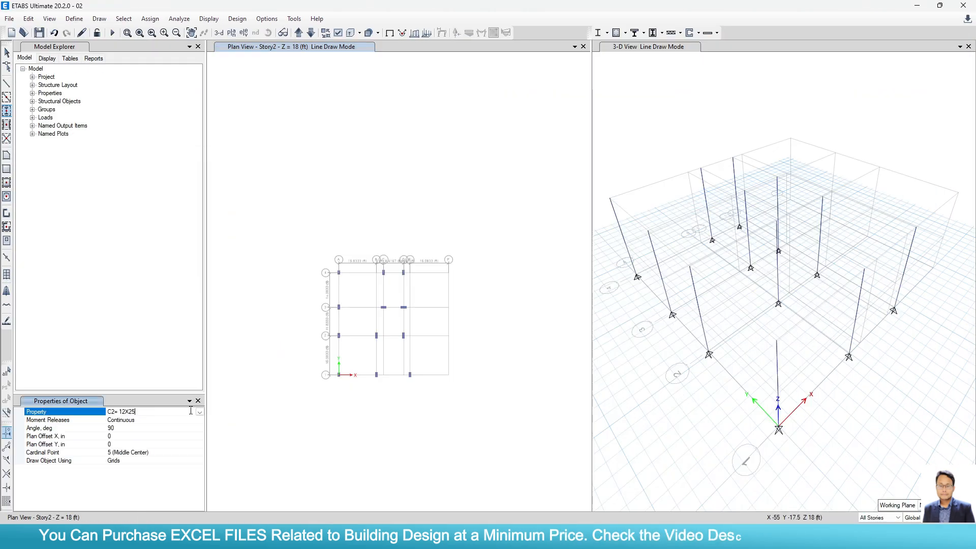
{"action": "left_click", "coordinate": [200, 412]}
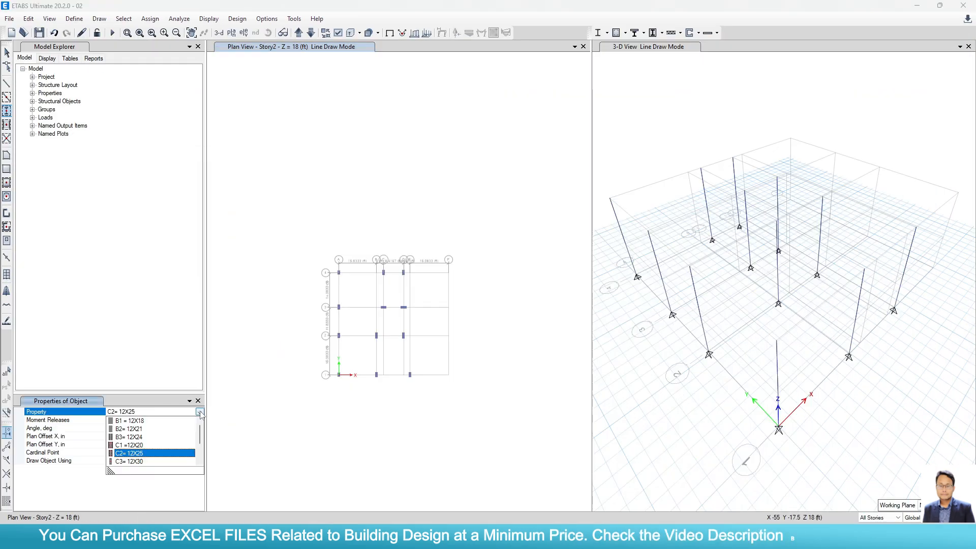
{"action": "left_click", "coordinate": [130, 445]}
{"action": "scroll", "coordinate": [444, 356], "scroll_direction": "up", "scroll_amount": 3}
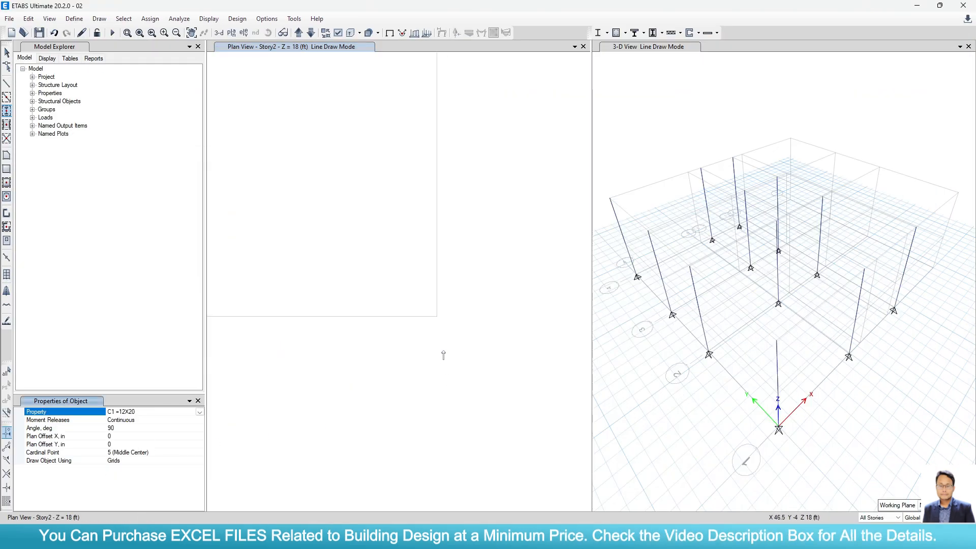
{"action": "left_click", "coordinate": [436, 318]}
{"action": "scroll", "coordinate": [414, 429], "scroll_direction": "down", "scroll_amount": 5}
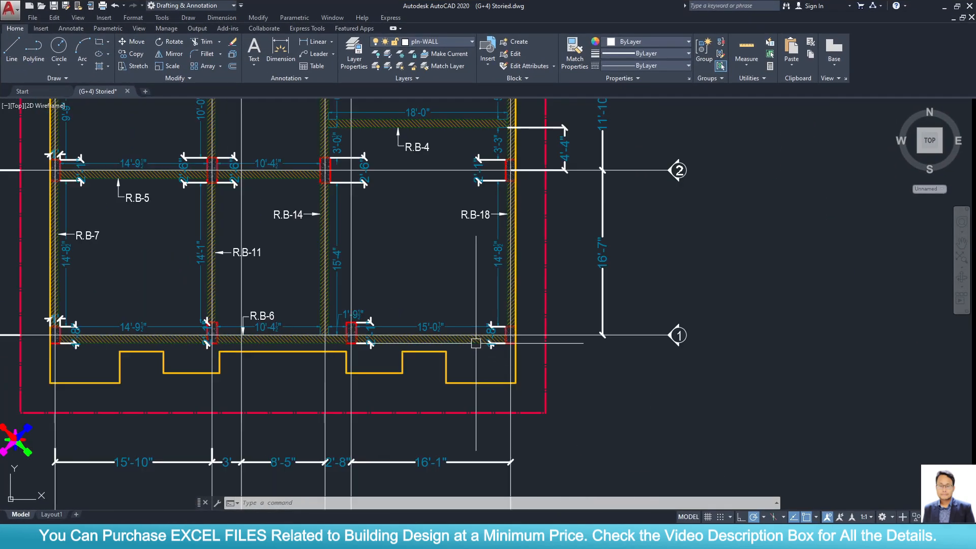
Step: Switch to AutoCAD, clear the selection and check the existing long-side dimension of the column at grids F and 2
{"action": "middle_click_drag", "start_coordinate": [634, 176], "coordinate": [634, 276]}
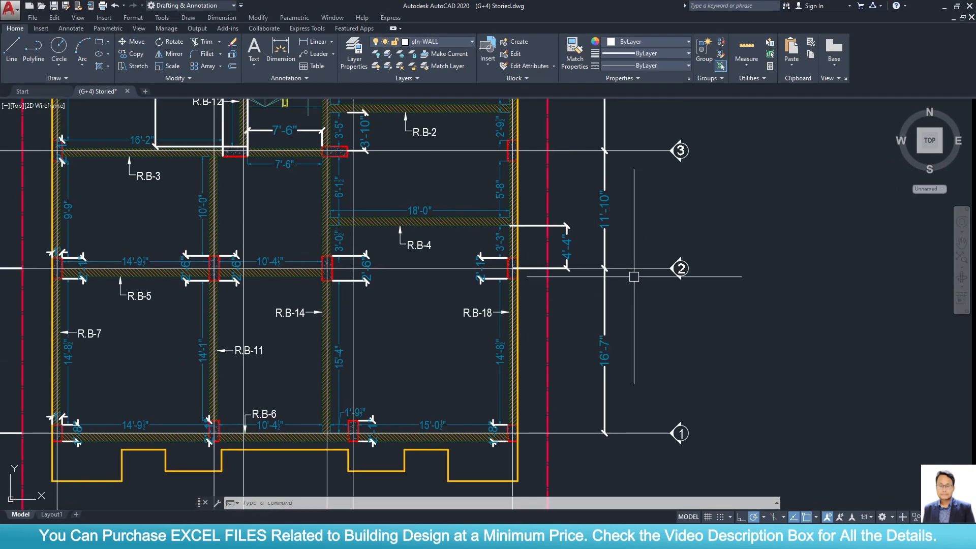
{"action": "key", "text": "Escape"}
{"action": "scroll", "coordinate": [523, 272], "scroll_direction": "up", "scroll_amount": 6}
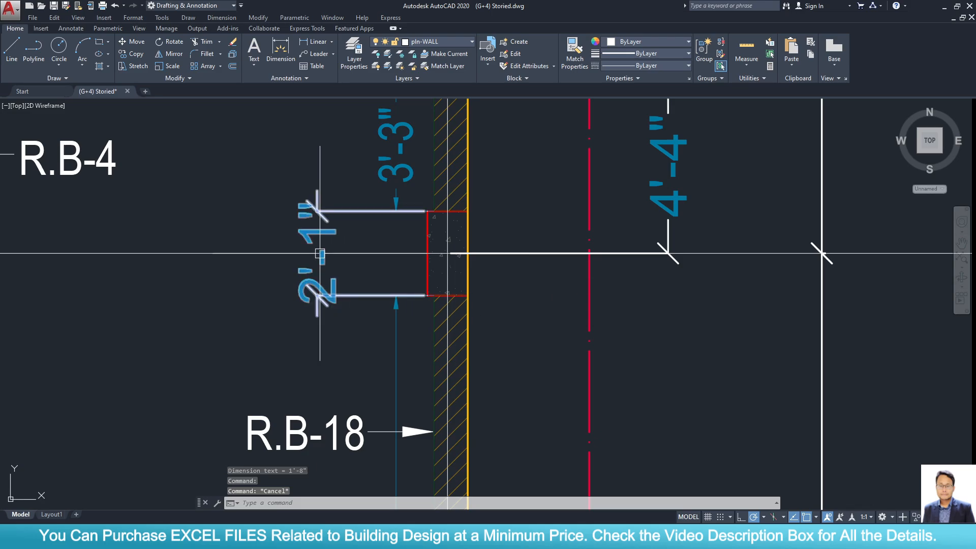
{"action": "scroll", "coordinate": [320, 253], "scroll_direction": "down", "scroll_amount": 4}
Step: Switch to ETABS and place a column with section C2= 12X25 at grid intersection F-2
{"action": "left_click", "coordinate": [946, 9]}
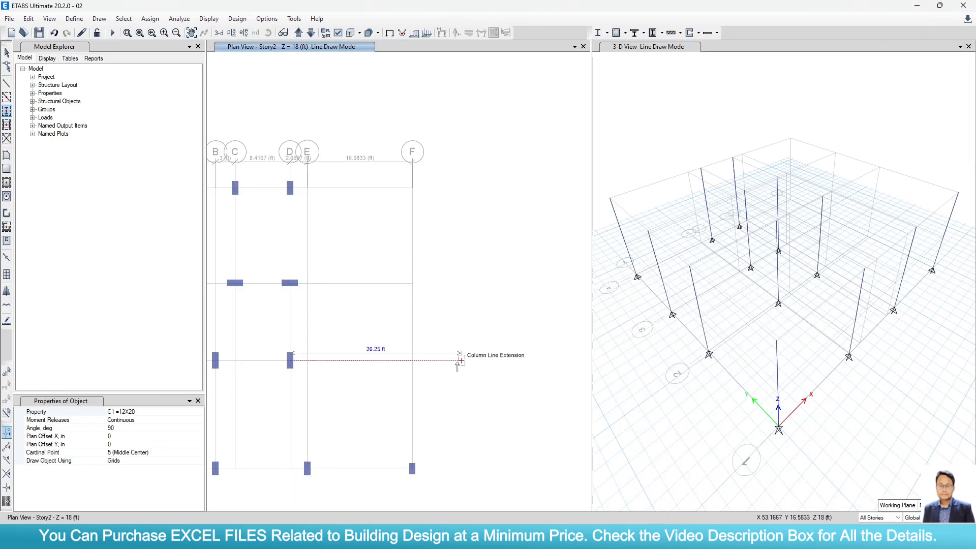
{"action": "left_click", "coordinate": [148, 413]}
{"action": "left_click", "coordinate": [200, 413]}
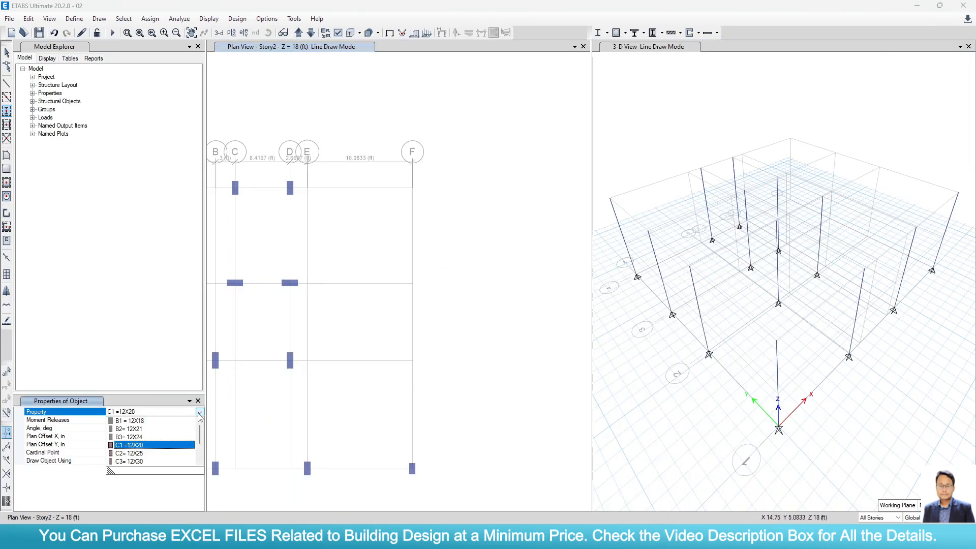
{"action": "left_click", "coordinate": [136, 454]}
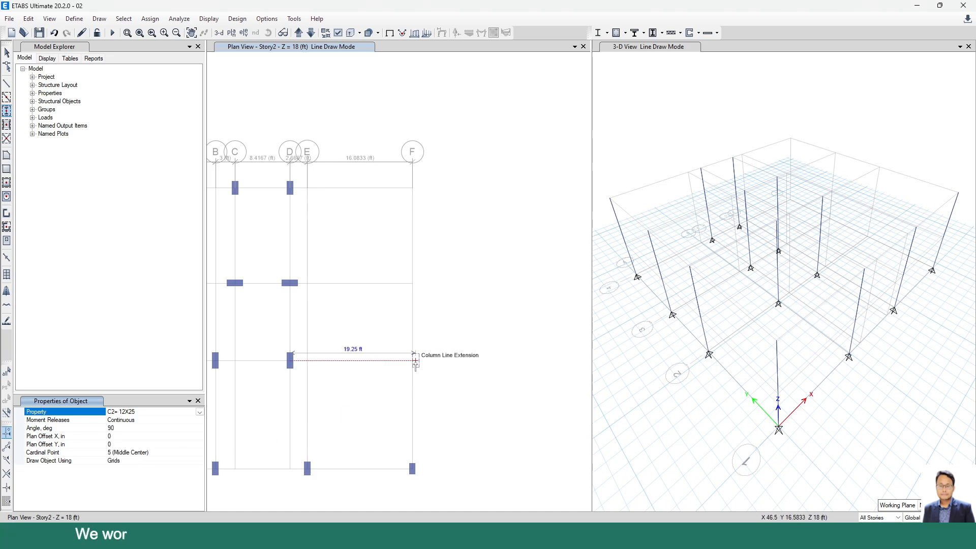
{"action": "left_click", "coordinate": [413, 362]}
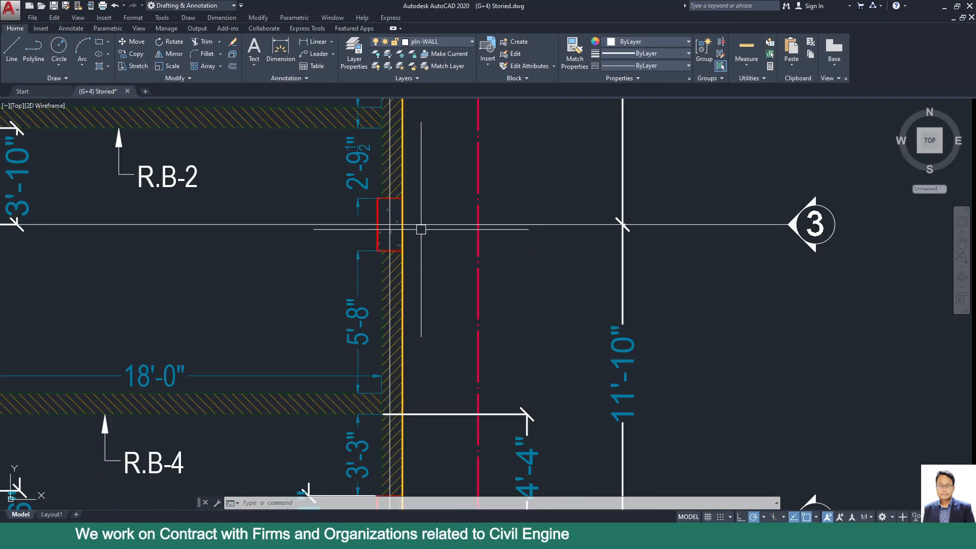
Step: In AutoCAD, add a vertical linear dimension along the long side of the column at grids F and 3, and return to ETABS
{"action": "key", "text": "space"}
{"action": "left_click", "coordinate": [377, 198]}
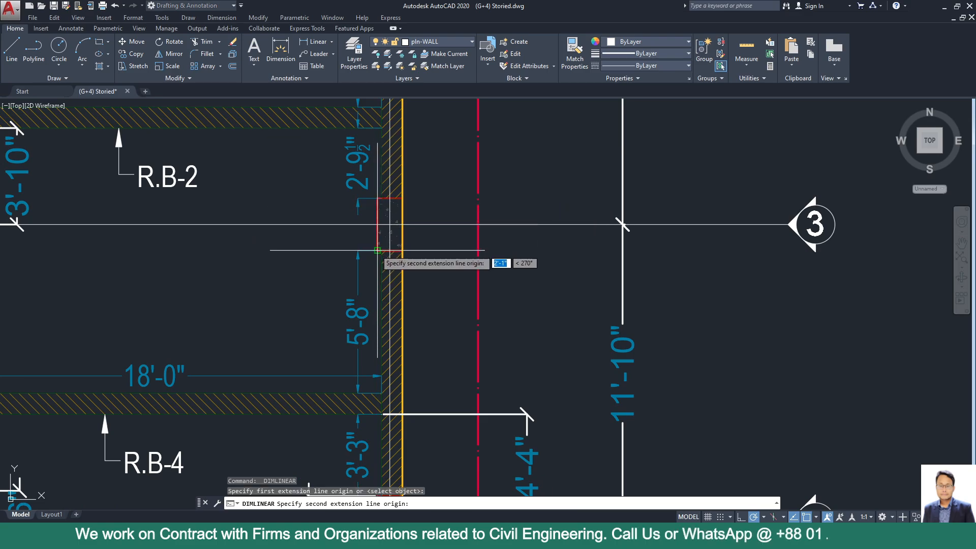
{"action": "left_click", "coordinate": [377, 250]}
{"action": "left_click", "coordinate": [163, 270]}
{"action": "left_click", "coordinate": [945, 6]}
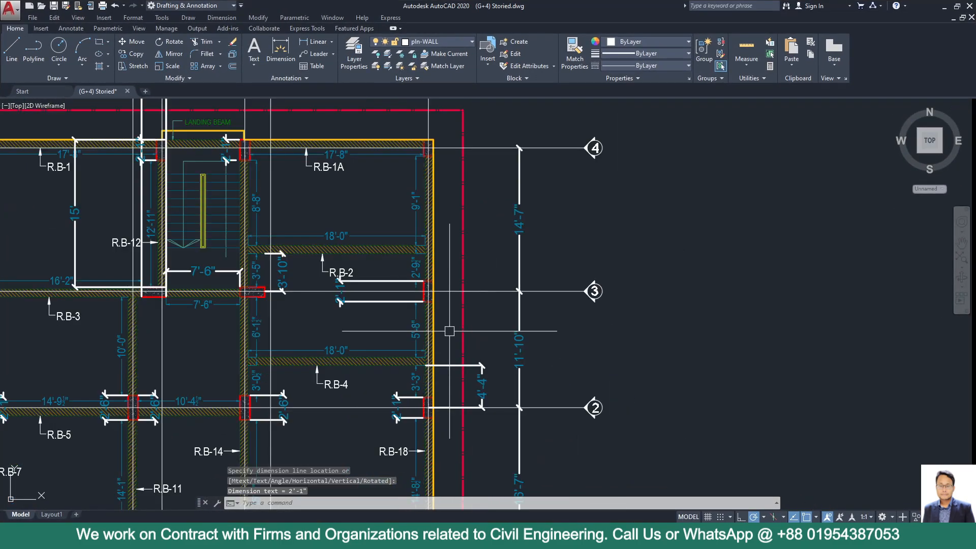
Step: Add a vertical linear dimension in AutoCAD along the long side of the corner column at grids F and 4
{"action": "scroll", "coordinate": [428, 248], "scroll_direction": "up", "scroll_amount": 1}
{"action": "key", "text": "space"}
{"action": "left_click", "coordinate": [396, 129]}
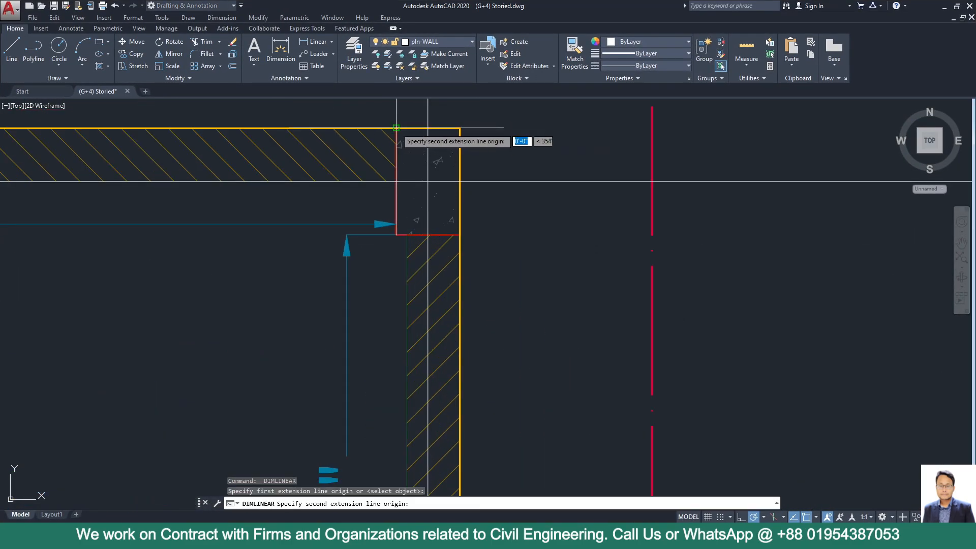
{"action": "left_click", "coordinate": [396, 234]}
{"action": "left_click", "coordinate": [327, 234]}
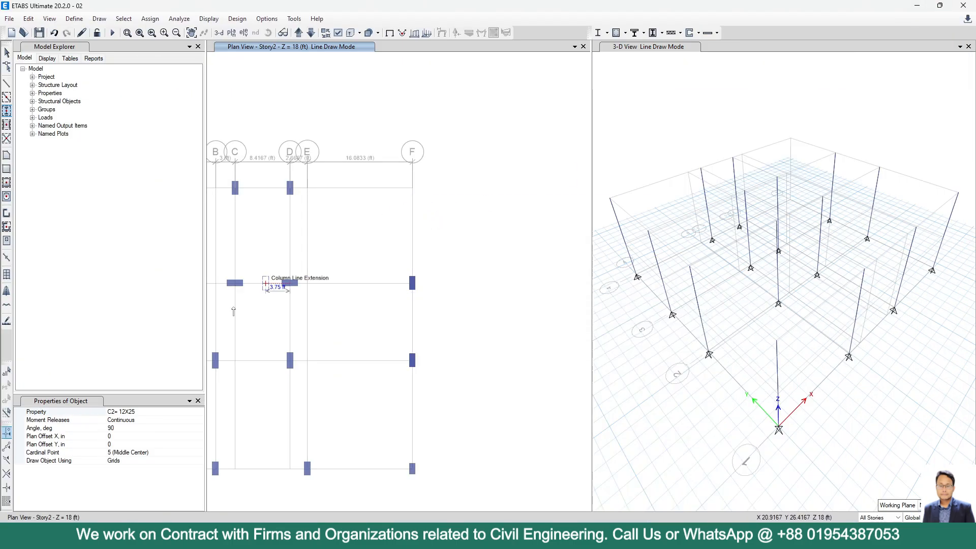
Step: In ETABS, place a column with section C1 =12X20 at grid intersection F-4, and save the model
{"action": "left_click", "coordinate": [167, 413]}
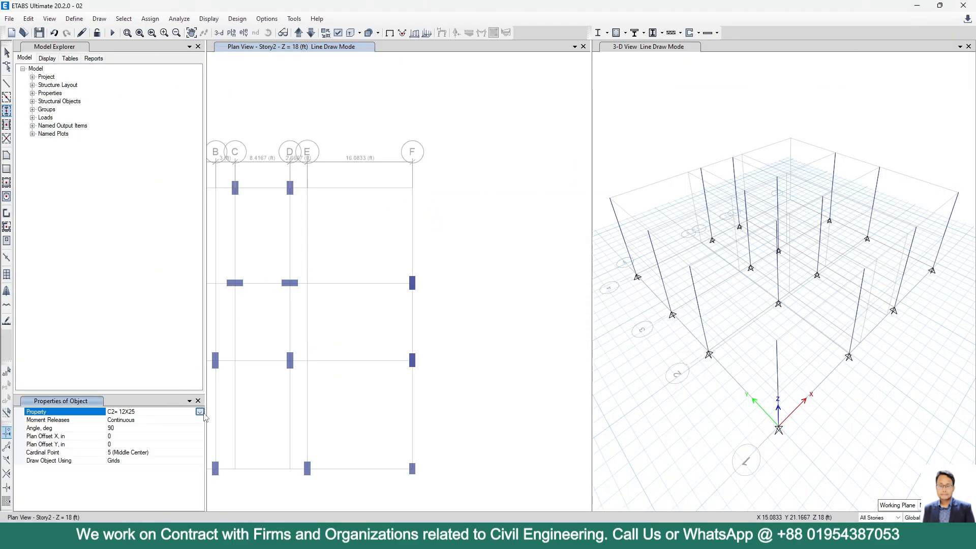
{"action": "left_click", "coordinate": [200, 412]}
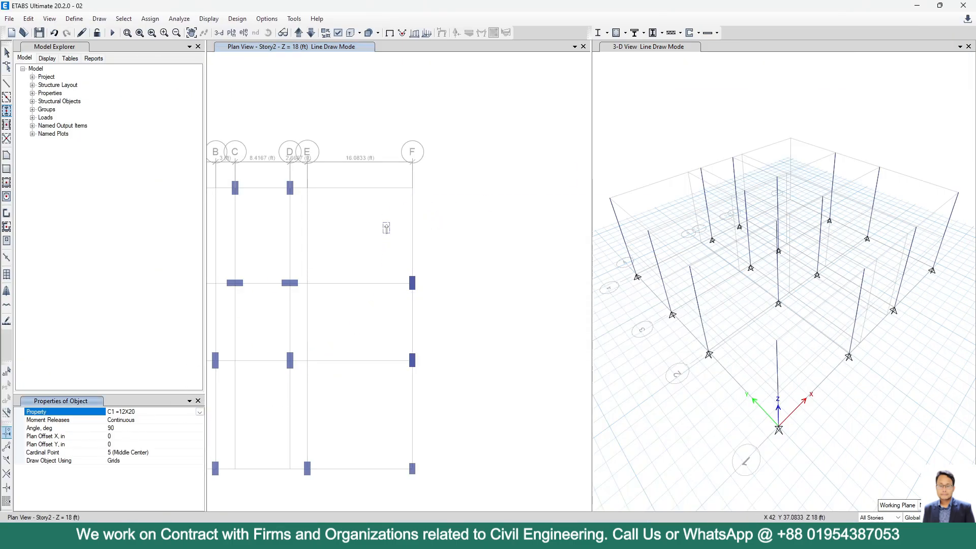
{"action": "left_click", "coordinate": [413, 188]}
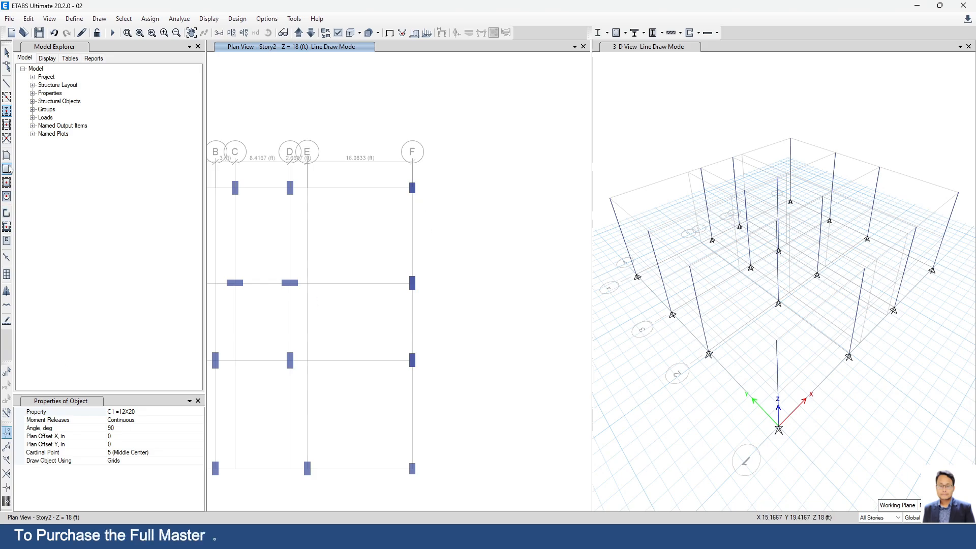
{"action": "key", "text": "Escape"}
{"action": "key", "text": "ctrl+s"}
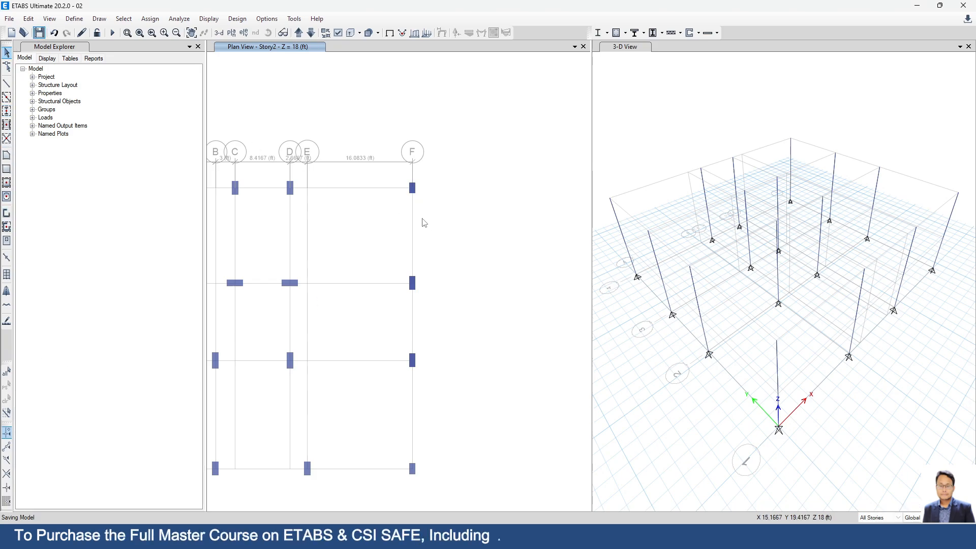
Step: Move the plan view down to Story1 and set the story drawing scope to One Story
{"action": "scroll", "coordinate": [420, 220], "scroll_direction": "down", "scroll_amount": 4}
{"action": "scroll", "coordinate": [346, 246], "scroll_direction": "up", "scroll_amount": 4}
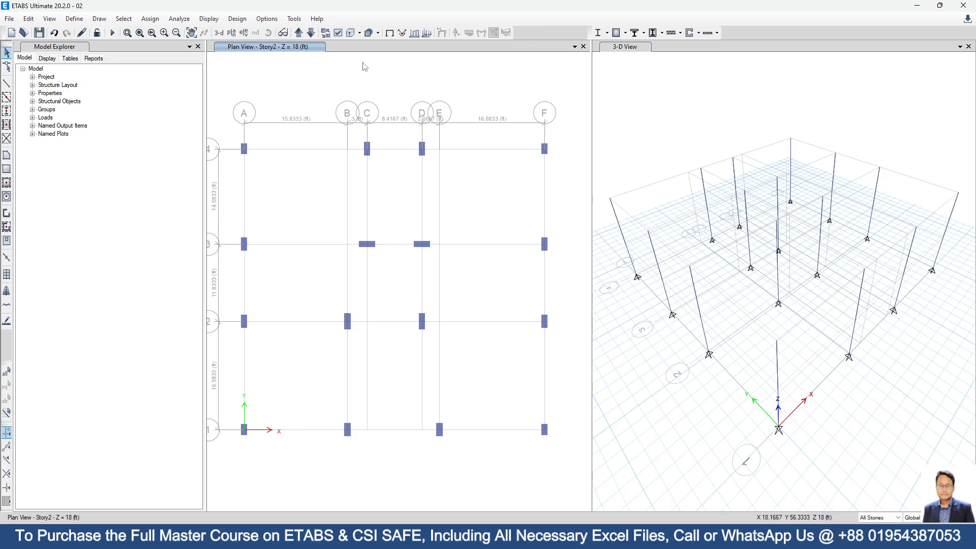
{"action": "left_click", "coordinate": [311, 34]}
{"action": "left_click", "coordinate": [878, 520]}
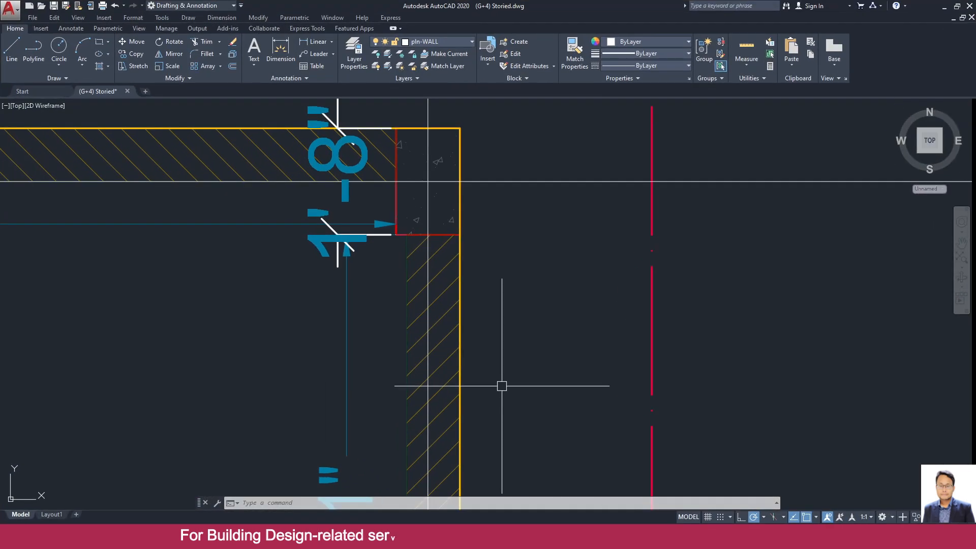
Step: Switch to AutoCAD and compare the ground floor and typical floor roof beam layout plans, and return to ETABS
{"action": "scroll", "coordinate": [501, 385], "scroll_direction": "down", "scroll_amount": 10}
{"action": "scroll", "coordinate": [149, 328], "scroll_direction": "up", "scroll_amount": 2}
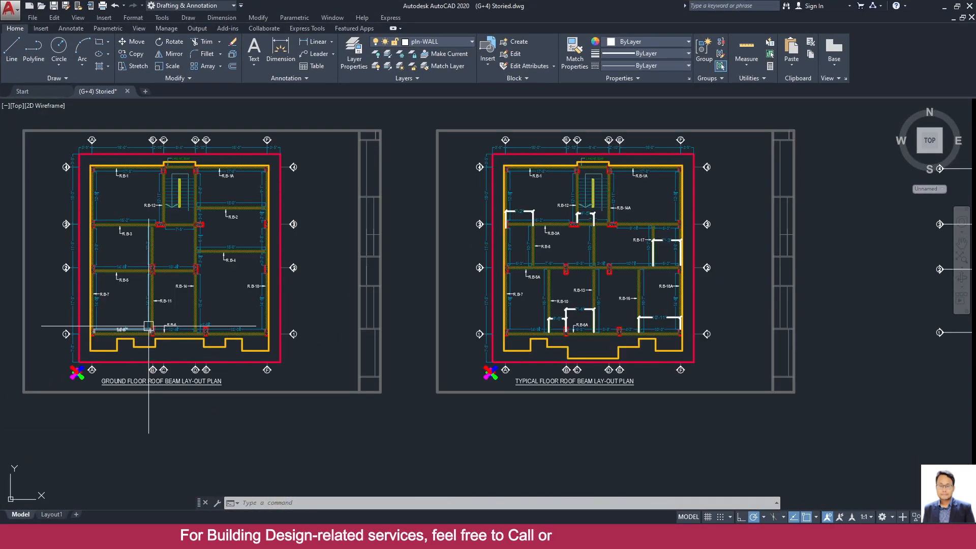
{"action": "middle_click_drag", "start_coordinate": [154, 323], "coordinate": [332, 329]}
{"action": "scroll", "coordinate": [295, 457], "scroll_direction": "down", "scroll_amount": 2}
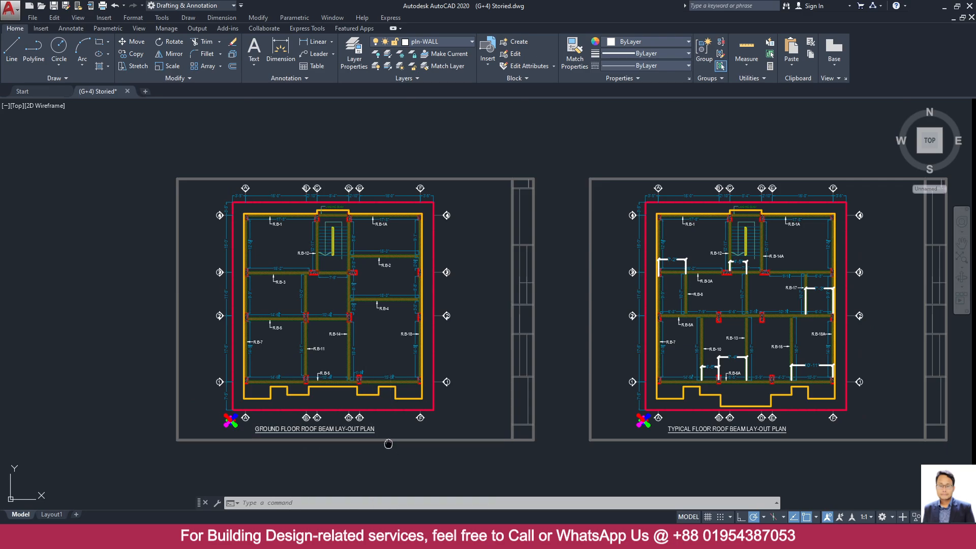
{"action": "middle_click_drag", "start_coordinate": [388, 323], "coordinate": [118, 324]}
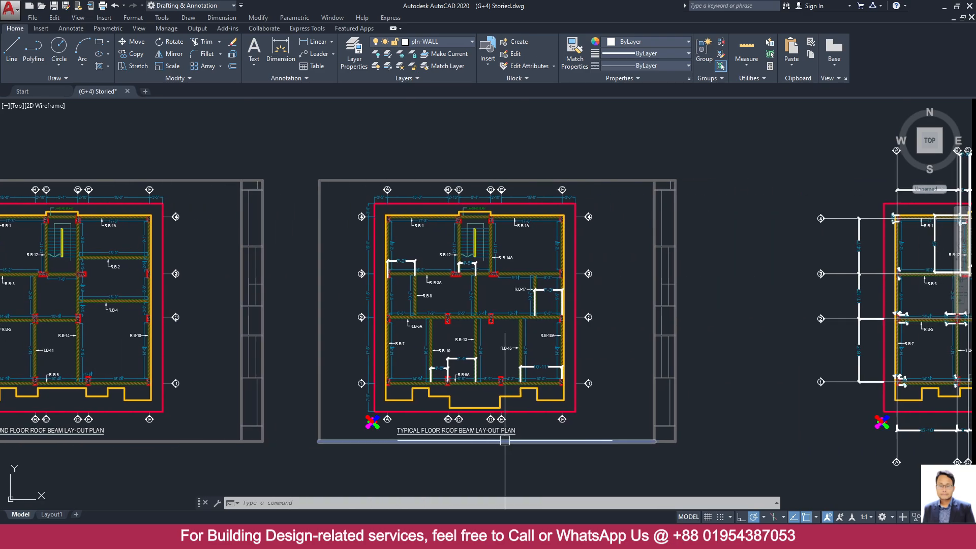
{"action": "left_click", "coordinate": [944, 7]}
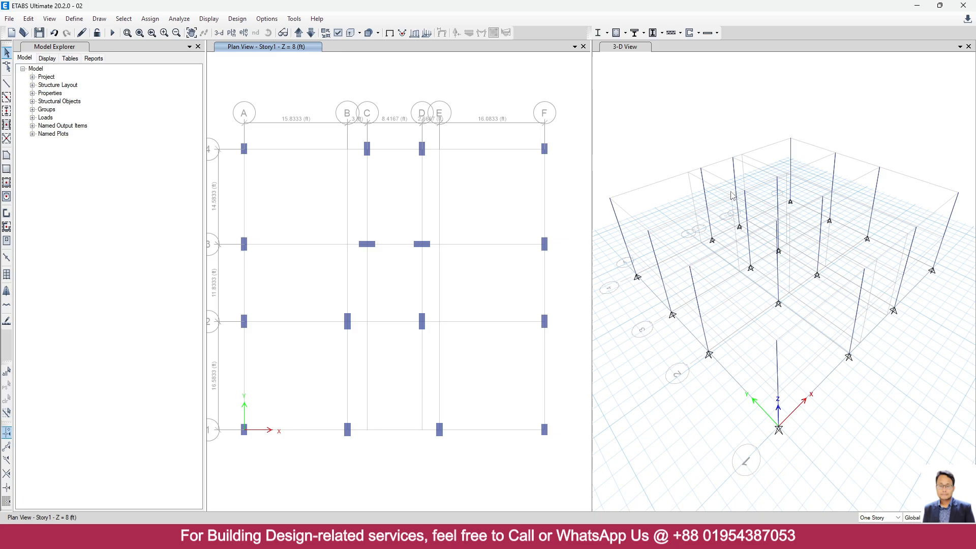
Step: Draw a beam with section B1 = 12X18 on Similar Stories from grid intersection A-4 to C-4
{"action": "left_click", "coordinate": [7, 83]}
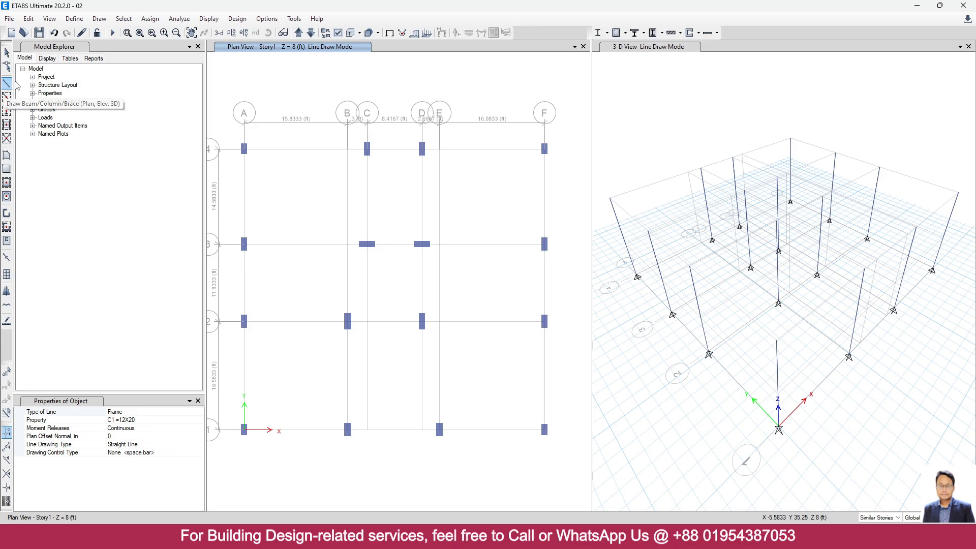
{"action": "left_click", "coordinate": [152, 421]}
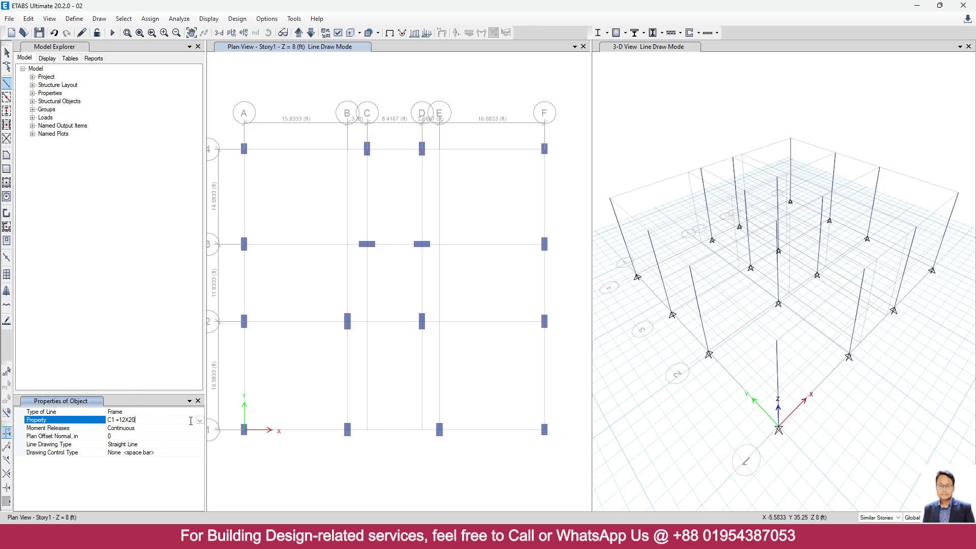
{"action": "left_click", "coordinate": [200, 420]}
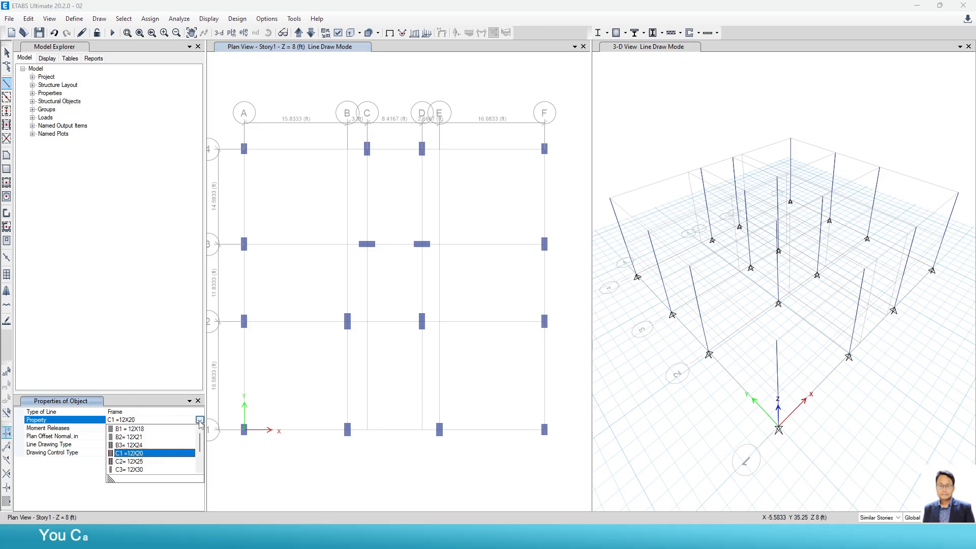
{"action": "left_click", "coordinate": [133, 430]}
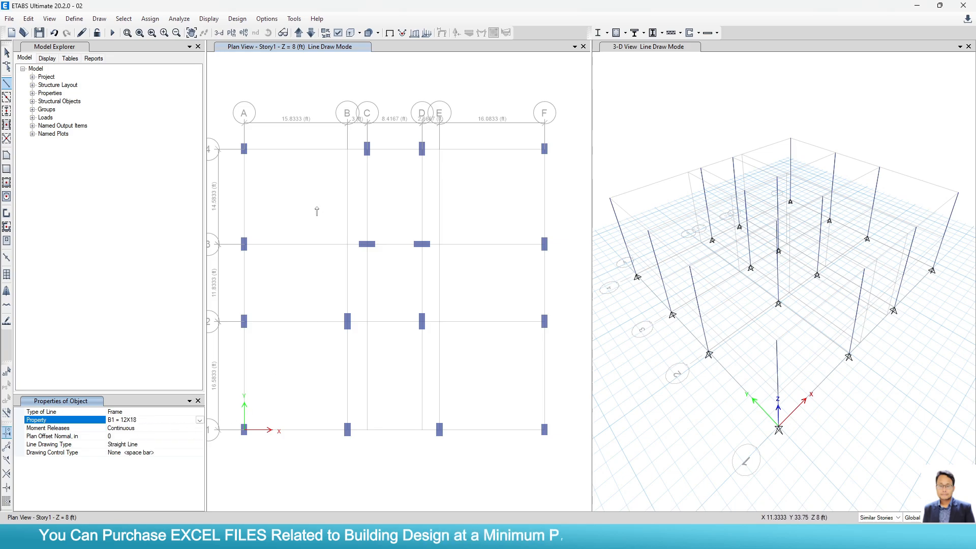
{"action": "left_click", "coordinate": [244, 149]}
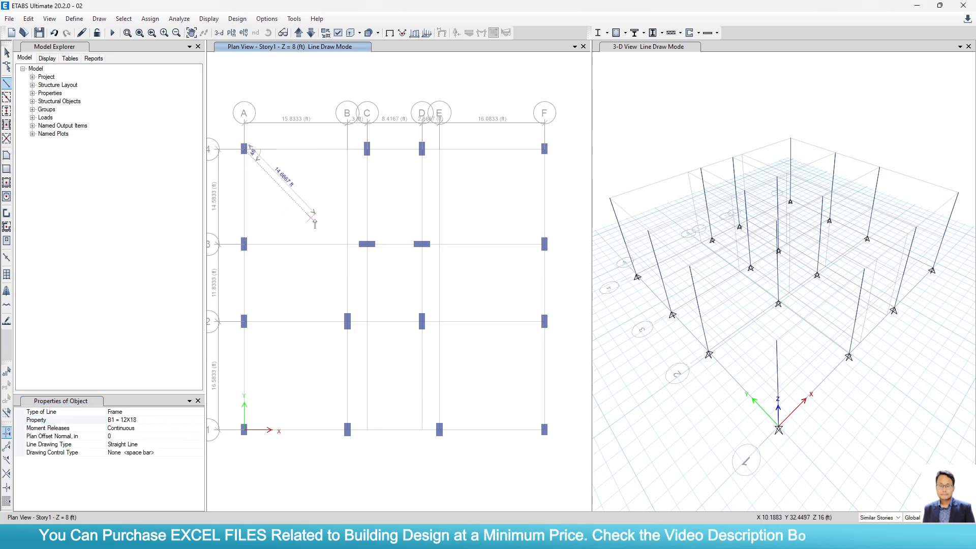
{"action": "scroll", "coordinate": [366, 155], "scroll_direction": "up", "scroll_amount": 5}
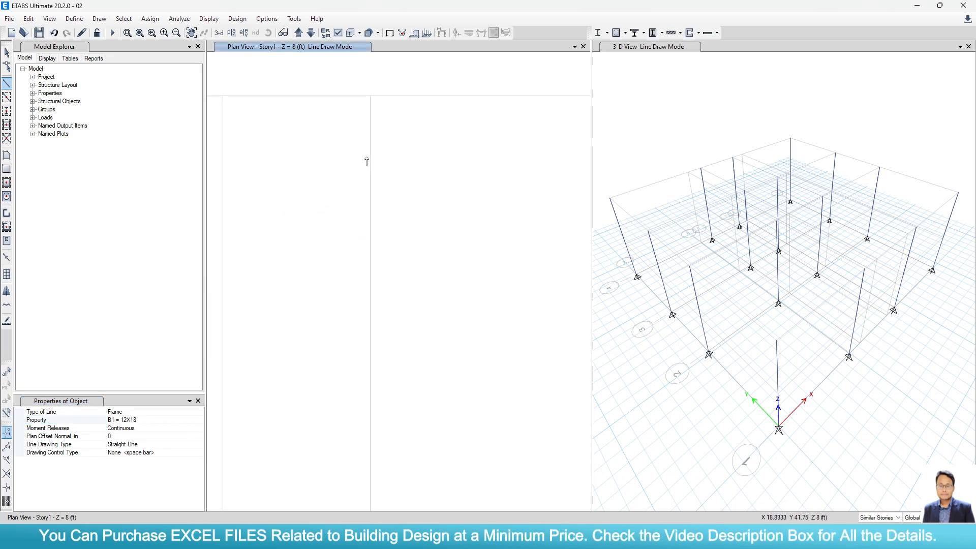
{"action": "left_click", "coordinate": [371, 98]}
Step: Continue the B1 = 12X18 beams along grid 4 from C-4 to D-4 and on to F-4
{"action": "scroll", "coordinate": [388, 318], "scroll_direction": "down", "scroll_amount": 3}
{"action": "middle_click_drag", "start_coordinate": [471, 255], "coordinate": [321, 238]}
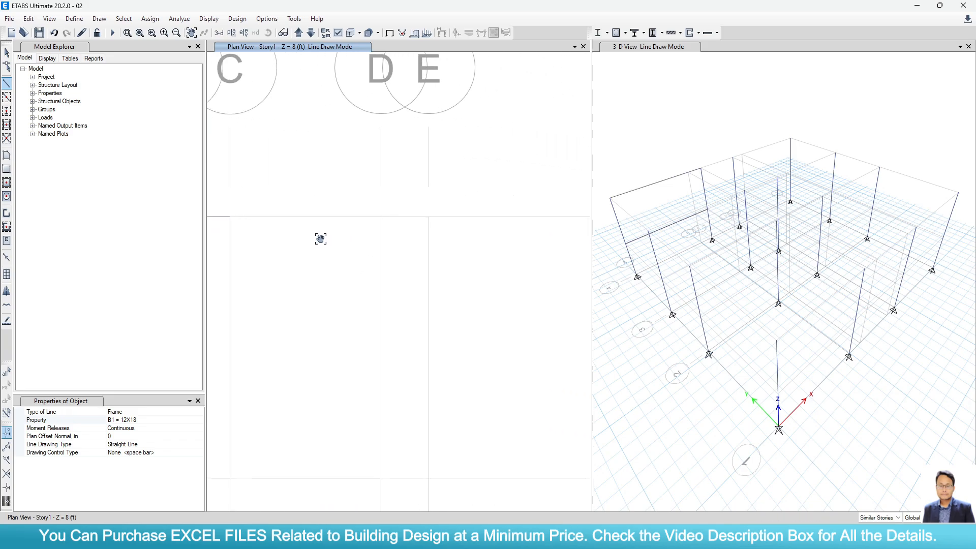
{"action": "left_click", "coordinate": [381, 217]}
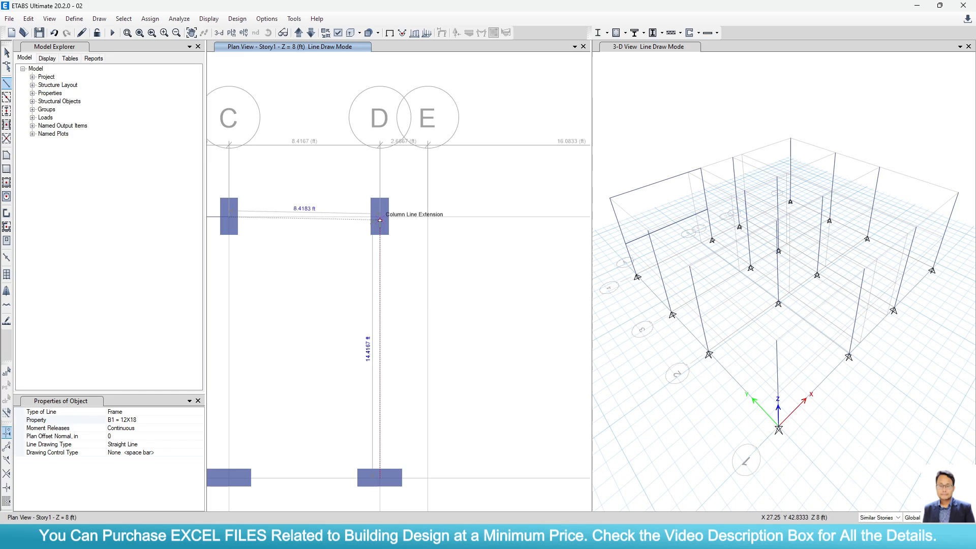
{"action": "scroll", "coordinate": [395, 314], "scroll_direction": "down", "scroll_amount": 3}
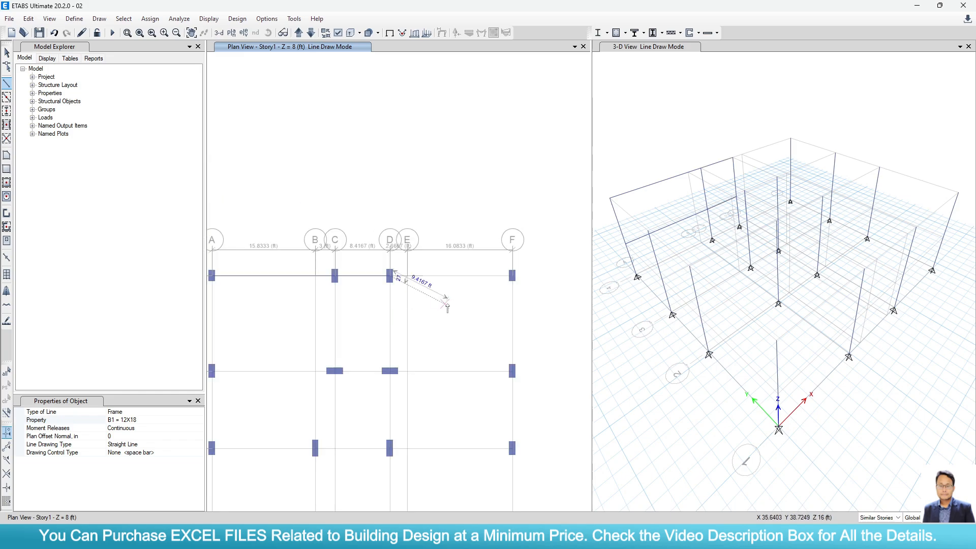
{"action": "middle_click_drag", "start_coordinate": [456, 303], "coordinate": [401, 301]}
{"action": "scroll", "coordinate": [407, 293], "scroll_direction": "up", "scroll_amount": 5}
{"action": "scroll", "coordinate": [378, 247], "scroll_direction": "down", "scroll_amount": 2}
{"action": "scroll", "coordinate": [379, 247], "scroll_direction": "down", "scroll_amount": 1}
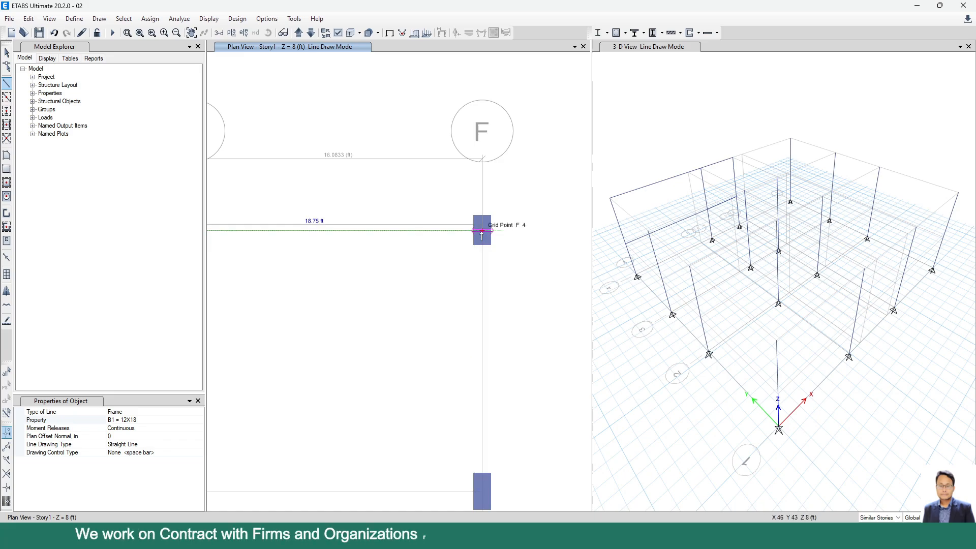
{"action": "left_click", "coordinate": [481, 232]}
{"action": "scroll", "coordinate": [543, 298], "scroll_direction": "down", "scroll_amount": 2}
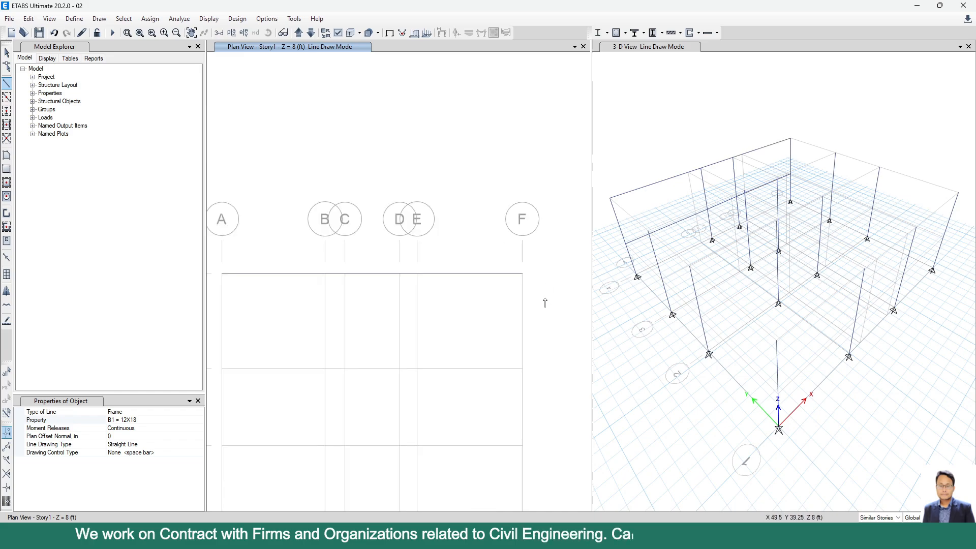
Step: Draw B1 = 12X18 beams along grid 3 from A-3 through C-3 and D-3 to F-3
{"action": "middle_click_drag", "start_coordinate": [360, 368], "coordinate": [325, 290]}
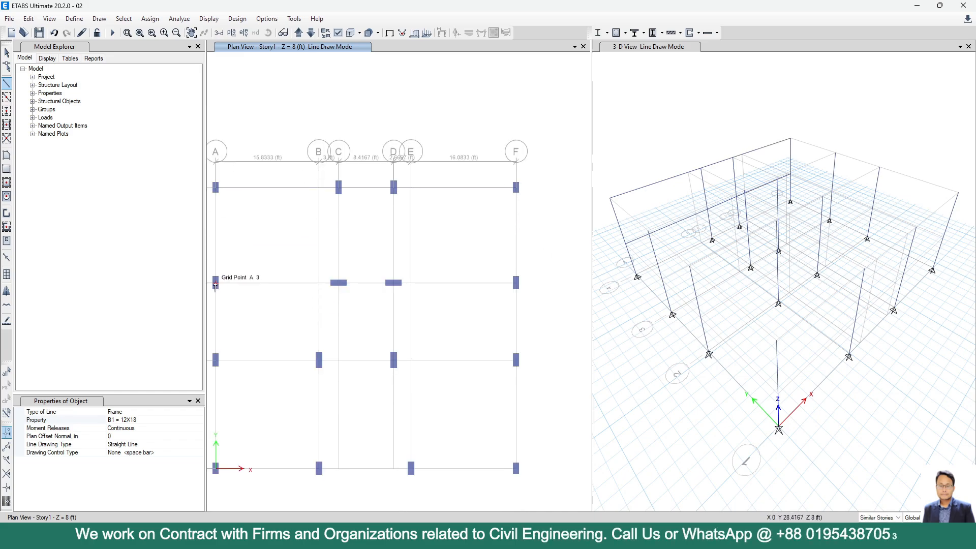
{"action": "left_click", "coordinate": [215, 282]}
{"action": "scroll", "coordinate": [339, 283], "scroll_direction": "up", "scroll_amount": 3}
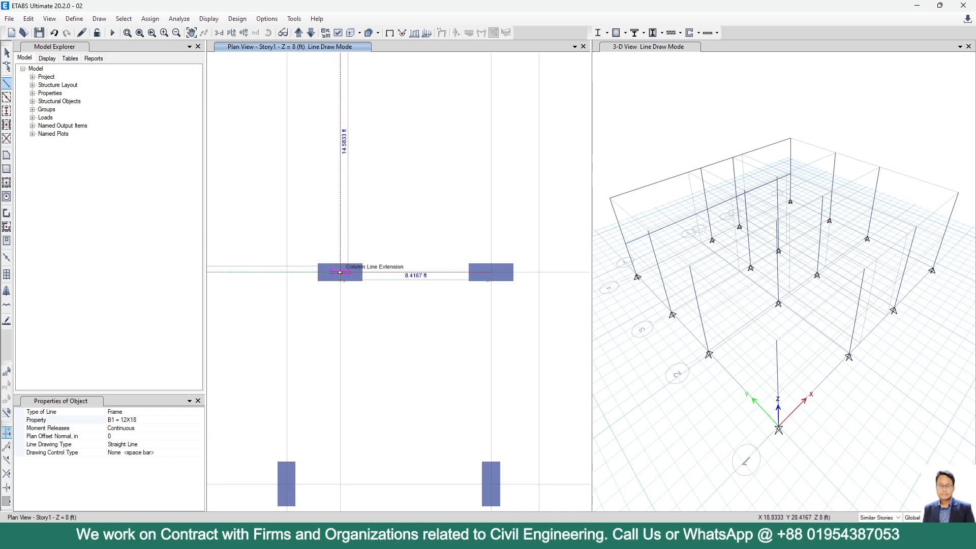
{"action": "left_click", "coordinate": [340, 272]}
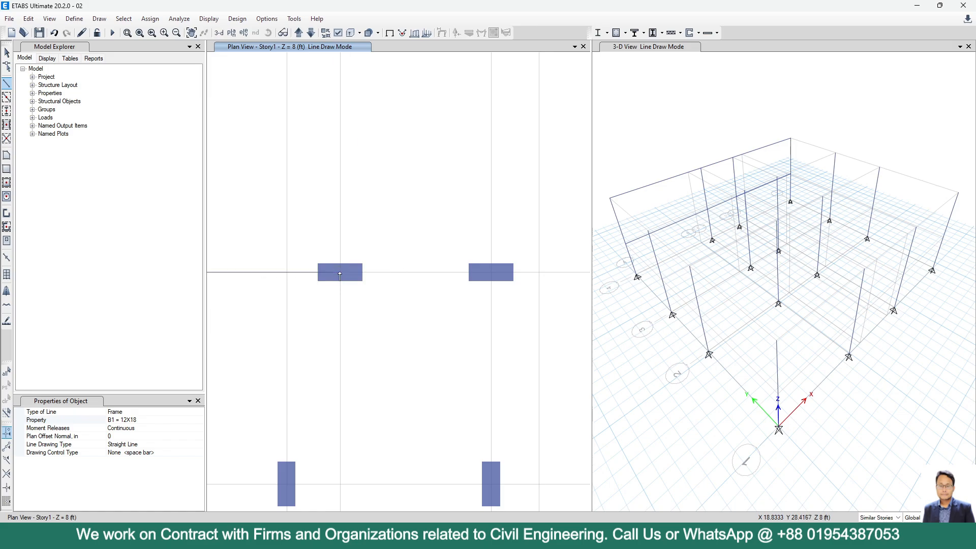
{"action": "left_click", "coordinate": [491, 274]}
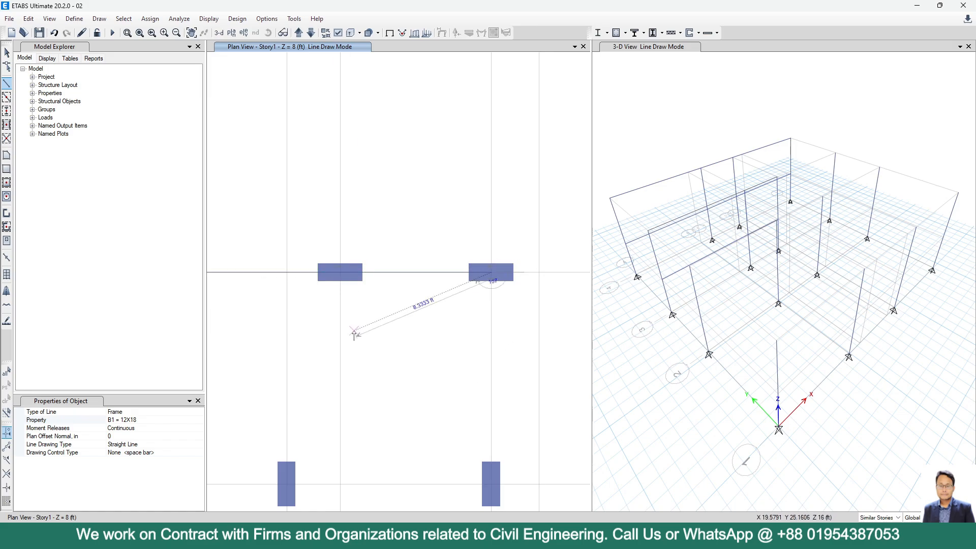
{"action": "scroll", "coordinate": [331, 334], "scroll_direction": "down", "scroll_amount": 3}
{"action": "left_click", "coordinate": [513, 312]}
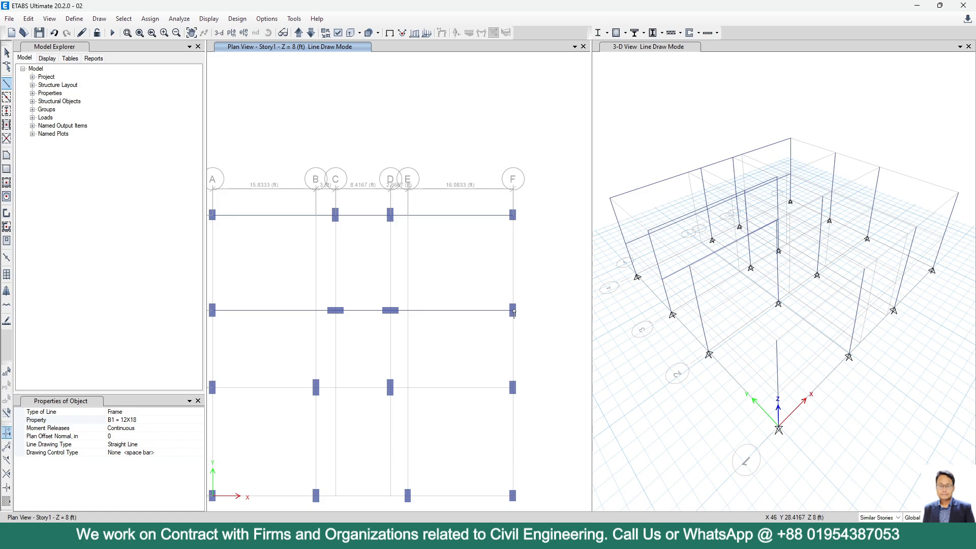
{"action": "middle_click_drag", "start_coordinate": [218, 400], "coordinate": [246, 348]}
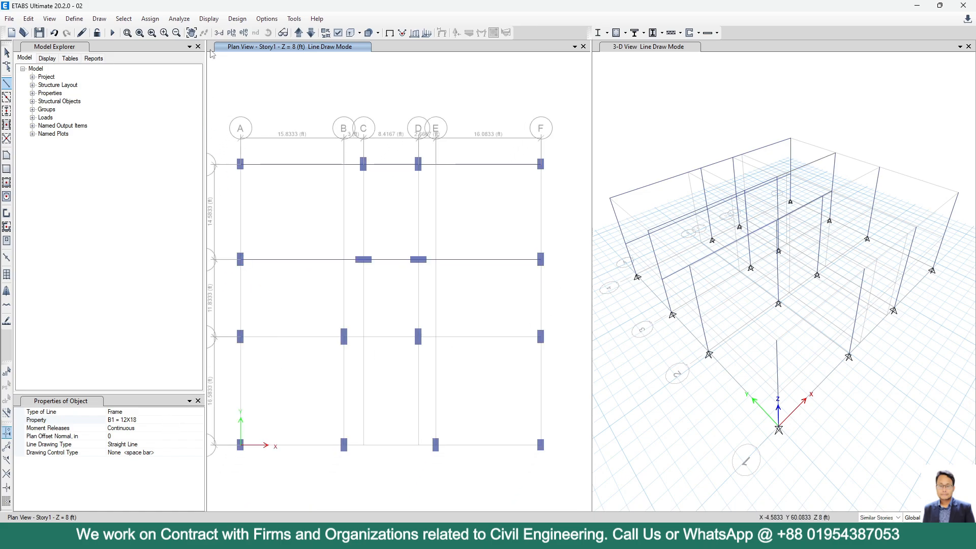
Step: Draw B1 = 12X18 beams along grid 2 from A-2 through B-2 and D-2 to F-2
{"action": "left_click_drag", "start_coordinate": [206, 43], "coordinate": [127, 42]}
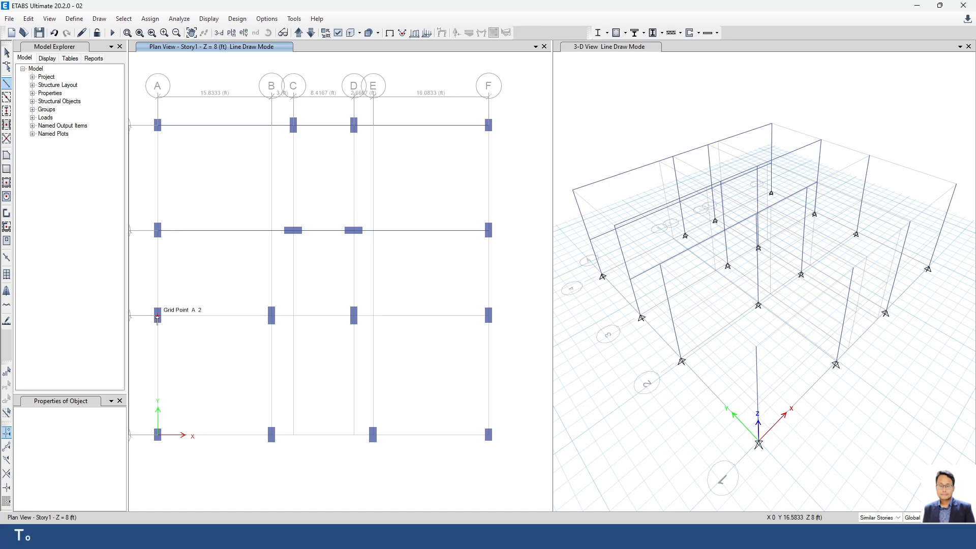
{"action": "left_click", "coordinate": [158, 315]}
{"action": "left_click", "coordinate": [272, 315]}
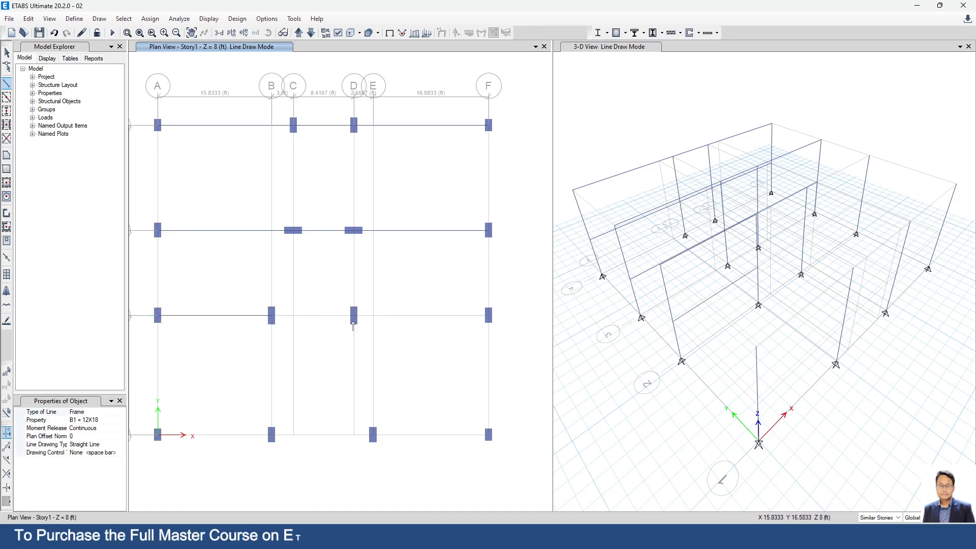
{"action": "left_click", "coordinate": [354, 315]}
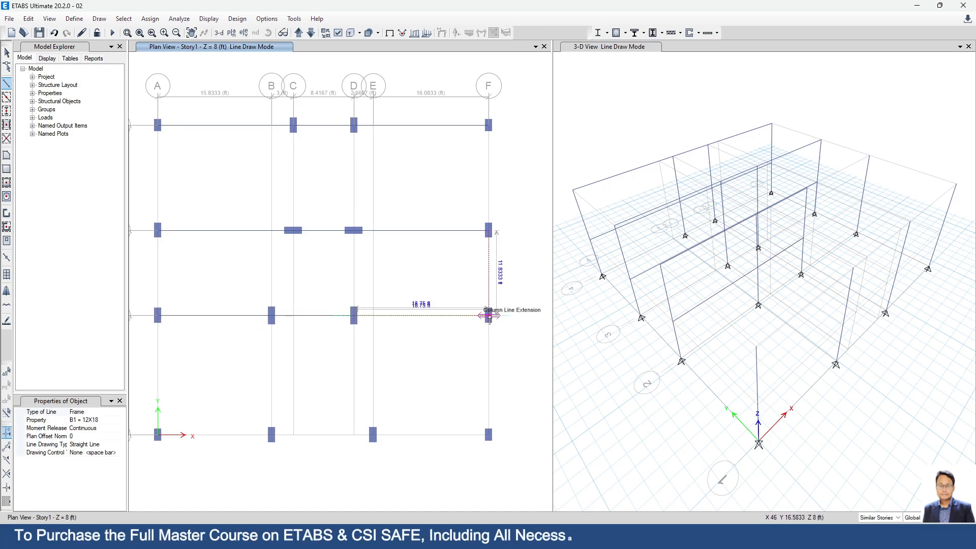
{"action": "left_click", "coordinate": [489, 315]}
{"action": "right_click", "coordinate": [508, 354]}
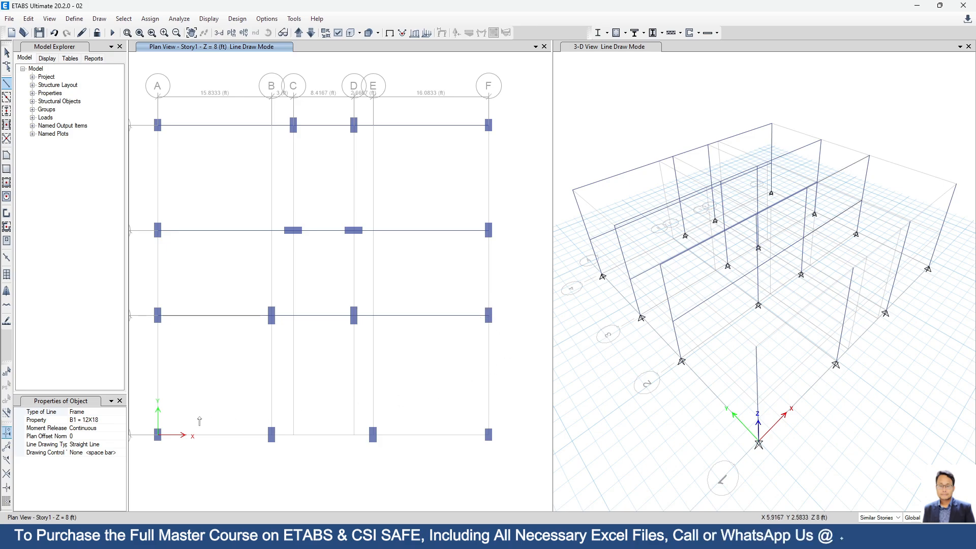
Step: Draw B1 = 12X18 beams along grid 1 from A-1 through B-1 and E-1 to F-1, and end line drawing
{"action": "left_click", "coordinate": [158, 434]}
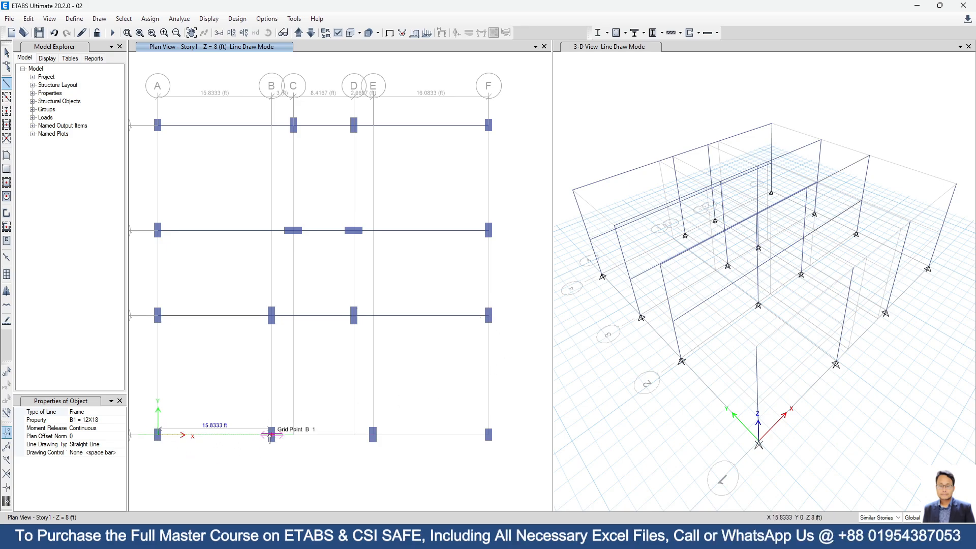
{"action": "left_click", "coordinate": [271, 435]}
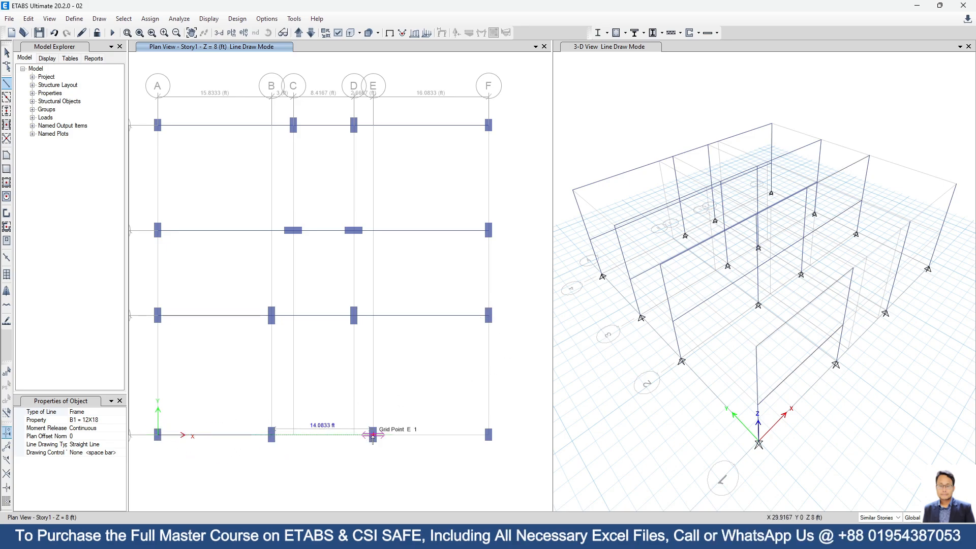
{"action": "left_click", "coordinate": [372, 435]}
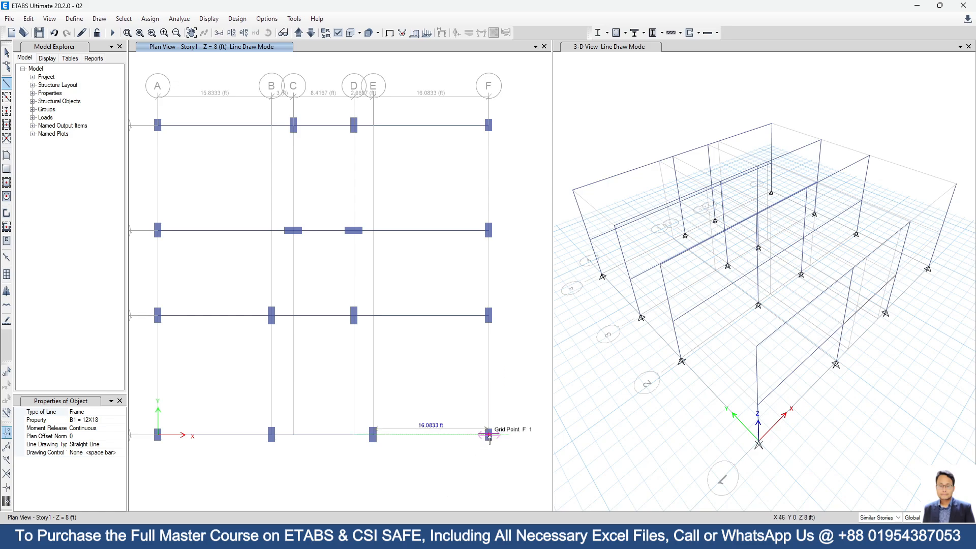
{"action": "double_click", "coordinate": [489, 436]}
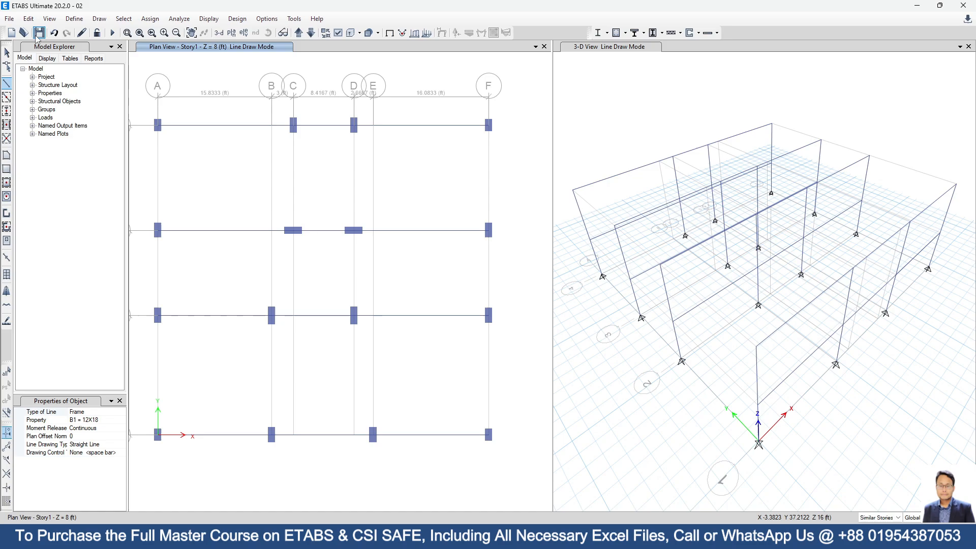
{"action": "left_click", "coordinate": [7, 52]}
Step: Limit drawing to One Story and draw B1 = 12X18 beams along grid A from A-4 through A-3 and A-2 to A-1
{"action": "scroll", "coordinate": [705, 442], "scroll_direction": "down", "scroll_amount": 3}
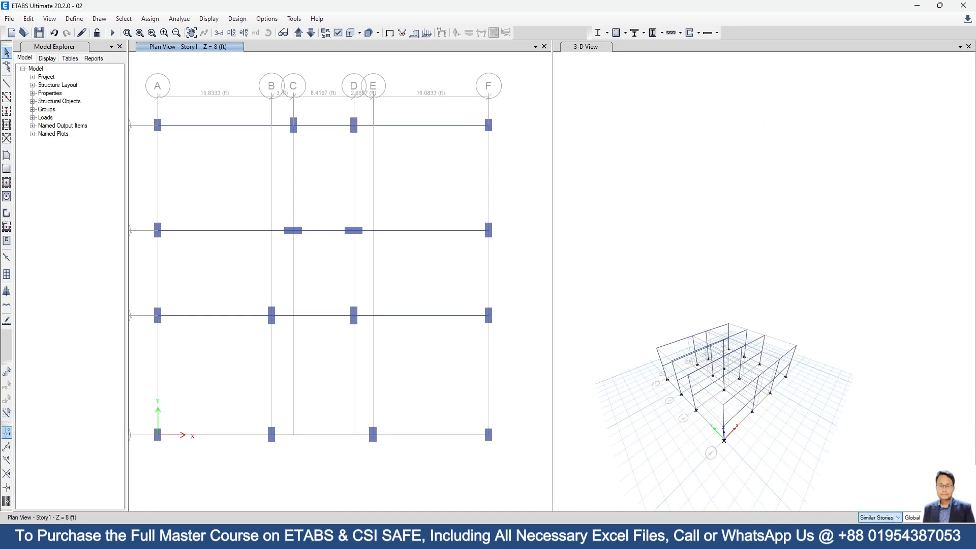
{"action": "left_click", "coordinate": [872, 527]}
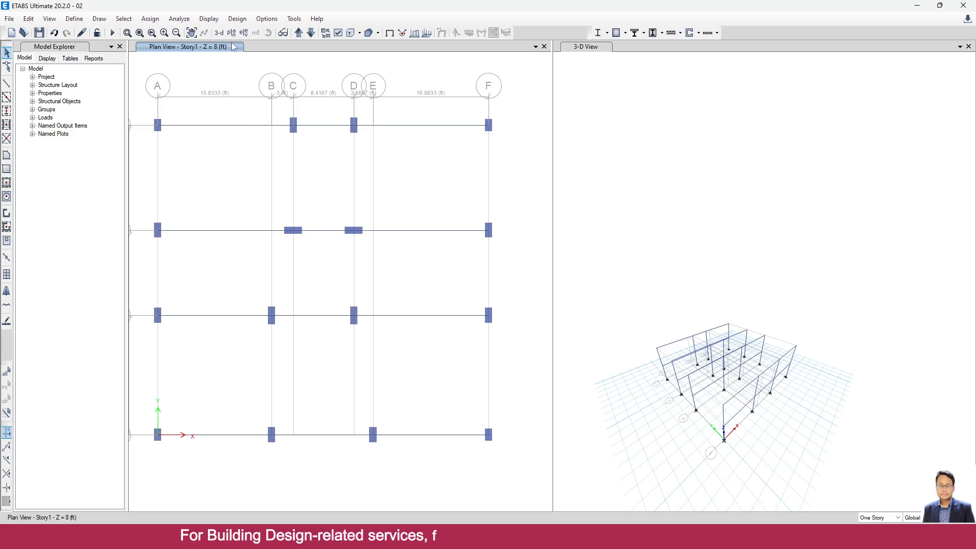
{"action": "middle_click_drag", "start_coordinate": [319, 365], "coordinate": [336, 324]}
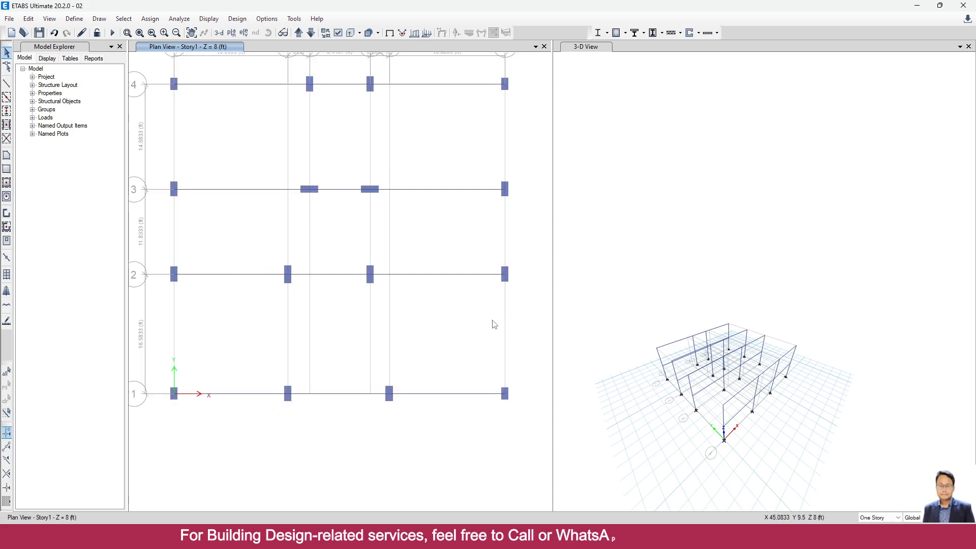
{"action": "middle_click_drag", "start_coordinate": [469, 306], "coordinate": [464, 342]}
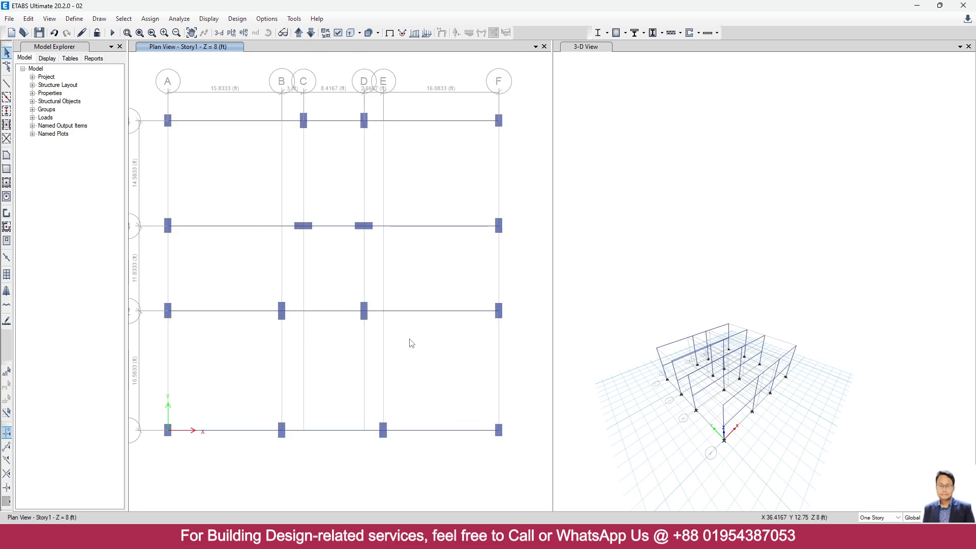
{"action": "left_click", "coordinate": [168, 120]}
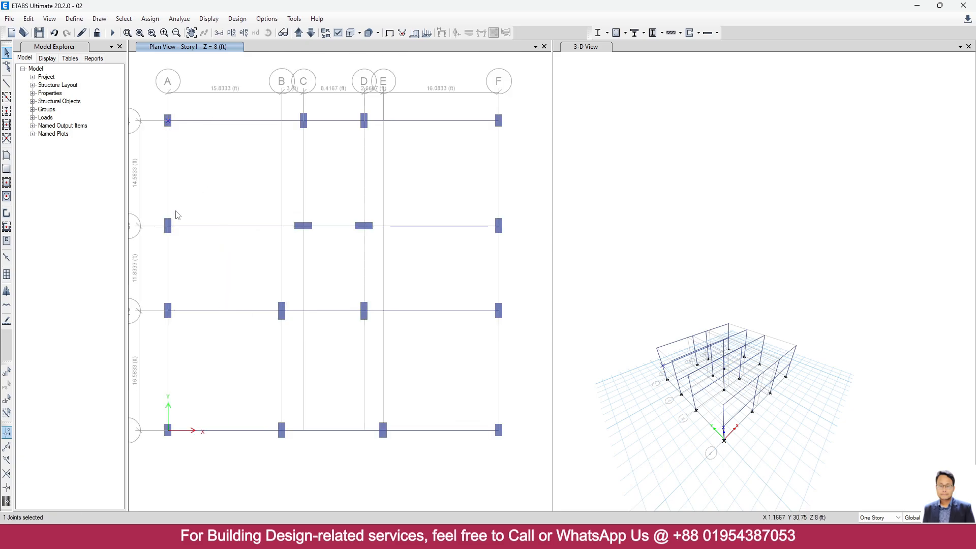
{"action": "left_click", "coordinate": [6, 84]}
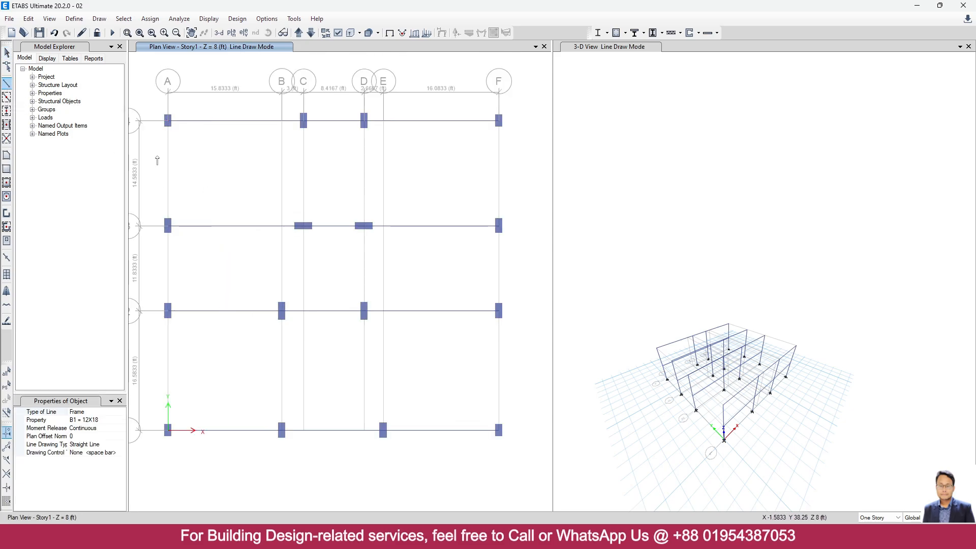
{"action": "left_click", "coordinate": [168, 121]}
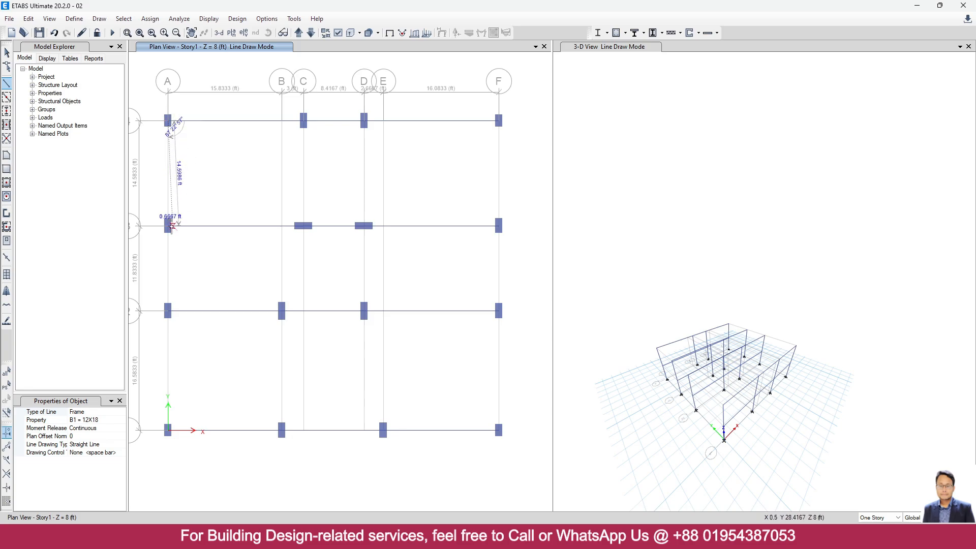
{"action": "left_click", "coordinate": [169, 226]}
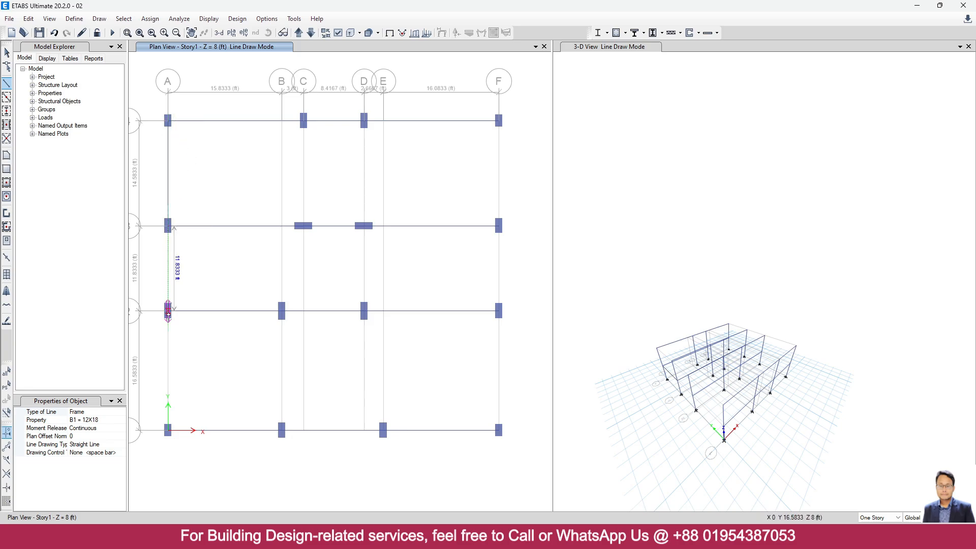
{"action": "left_click", "coordinate": [168, 311]}
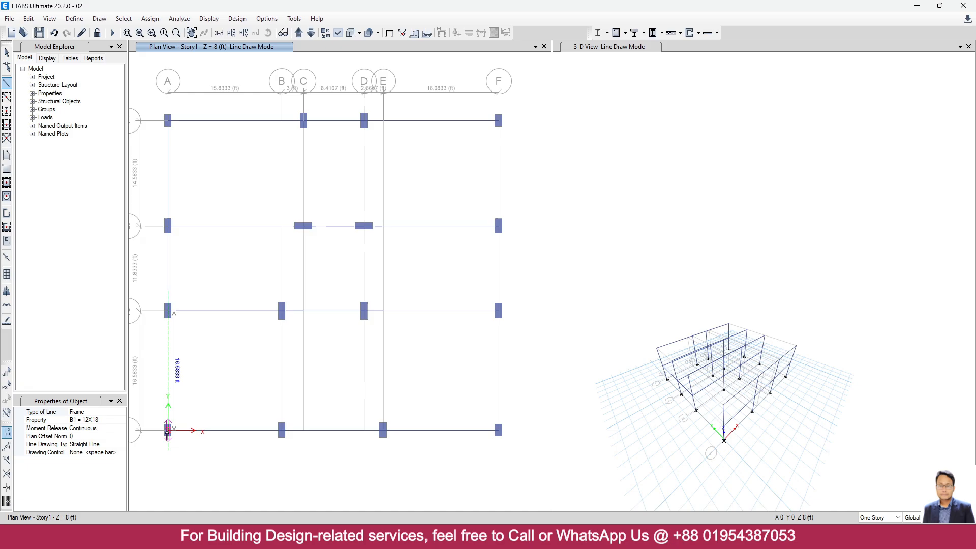
{"action": "double_click", "coordinate": [168, 430]}
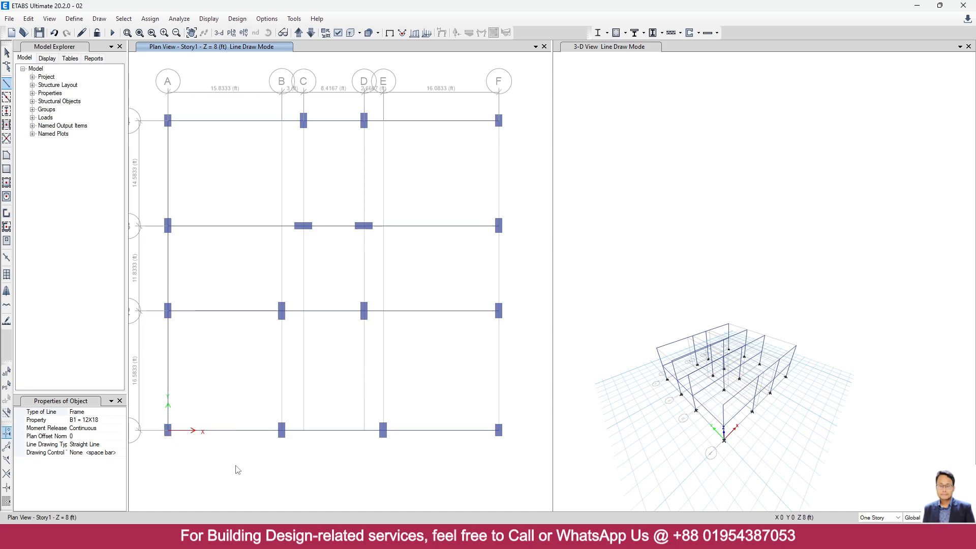
Step: Draw B1 = 12X18 beams on Story1 from B-1 through B-2 to C-3, and from C-4 to C-3
{"action": "left_click", "coordinate": [282, 311]}
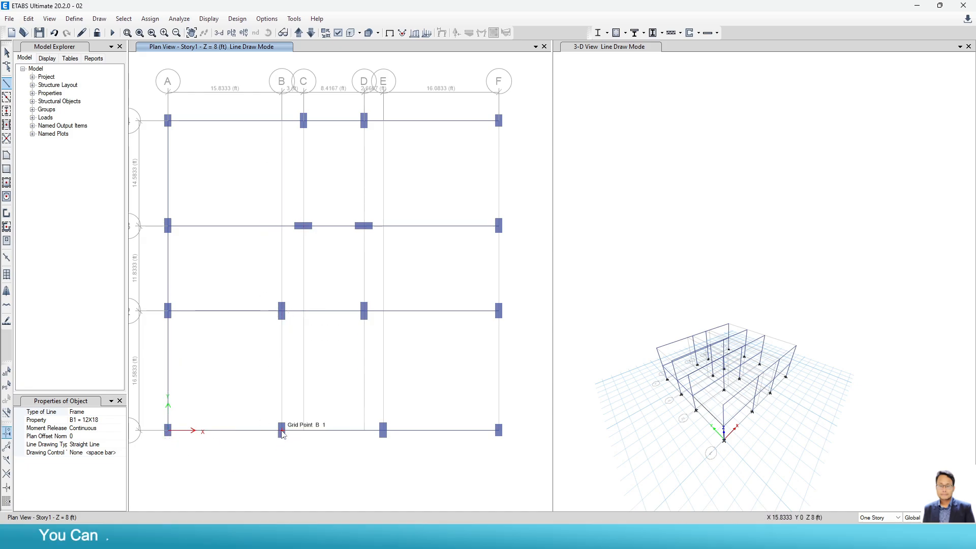
{"action": "left_click", "coordinate": [282, 430]}
{"action": "left_click", "coordinate": [283, 311]}
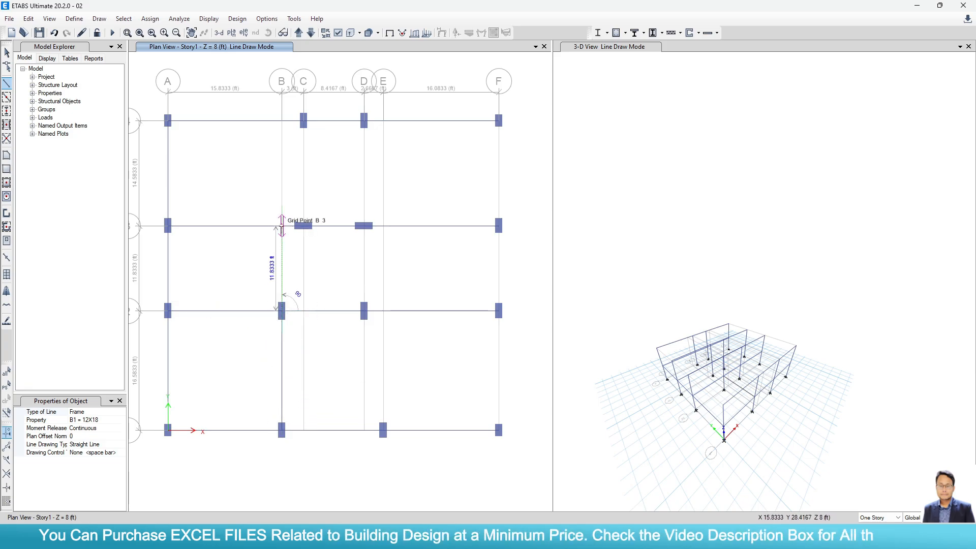
{"action": "left_click", "coordinate": [304, 226]}
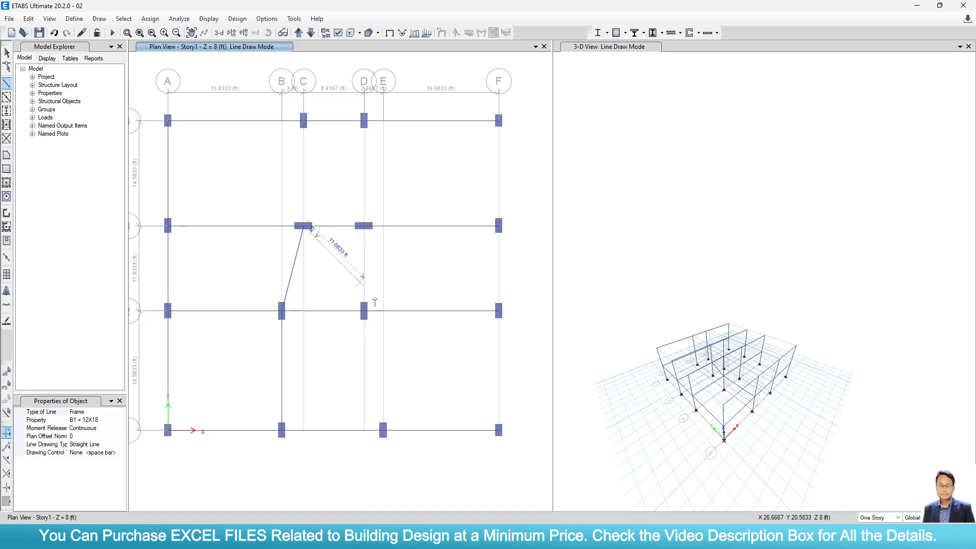
{"action": "right_click", "coordinate": [375, 301]}
{"action": "left_click", "coordinate": [304, 121]}
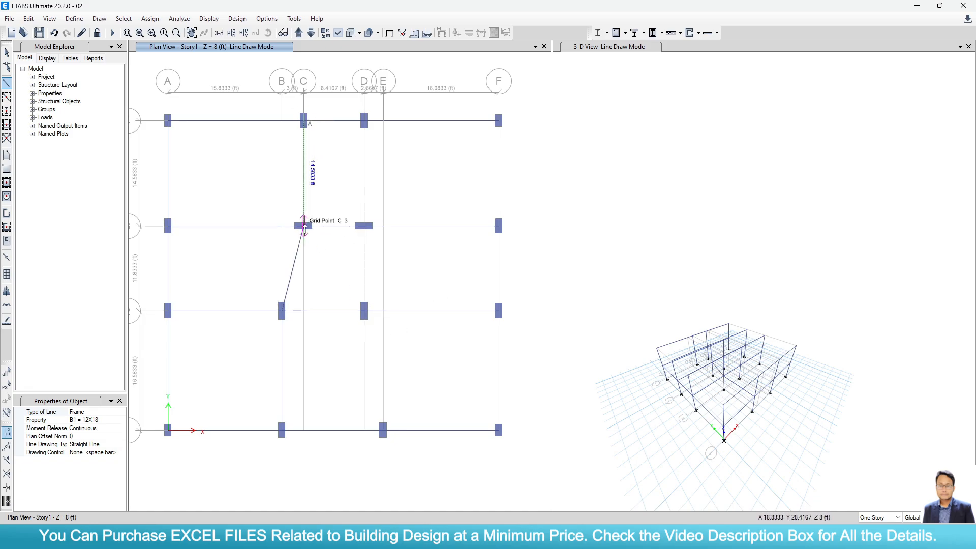
{"action": "left_click", "coordinate": [303, 226]}
{"action": "right_click", "coordinate": [303, 226]}
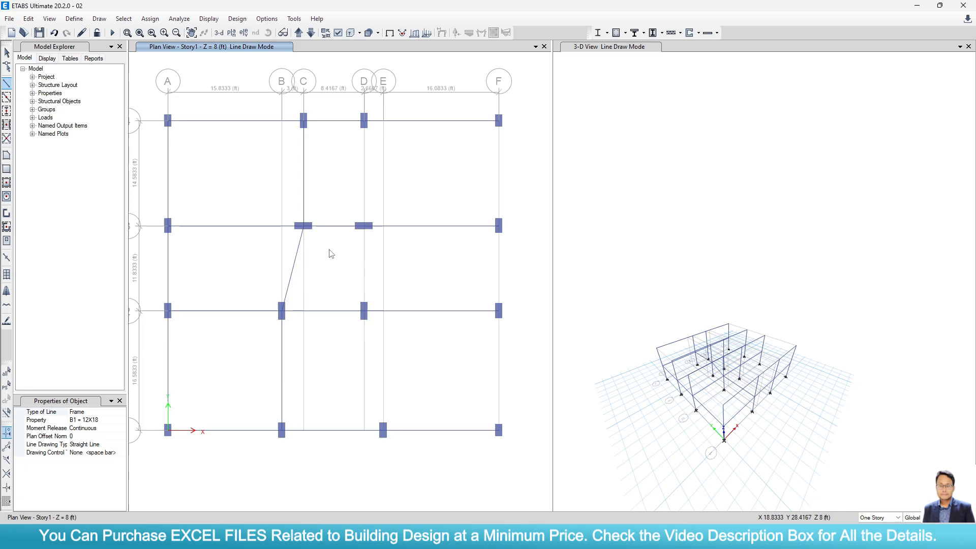
Step: Draw B1 = 12X18 beams on Story1 from E-1 to D-2 and on along grid D through D-3 to D-4
{"action": "left_click", "coordinate": [383, 431]}
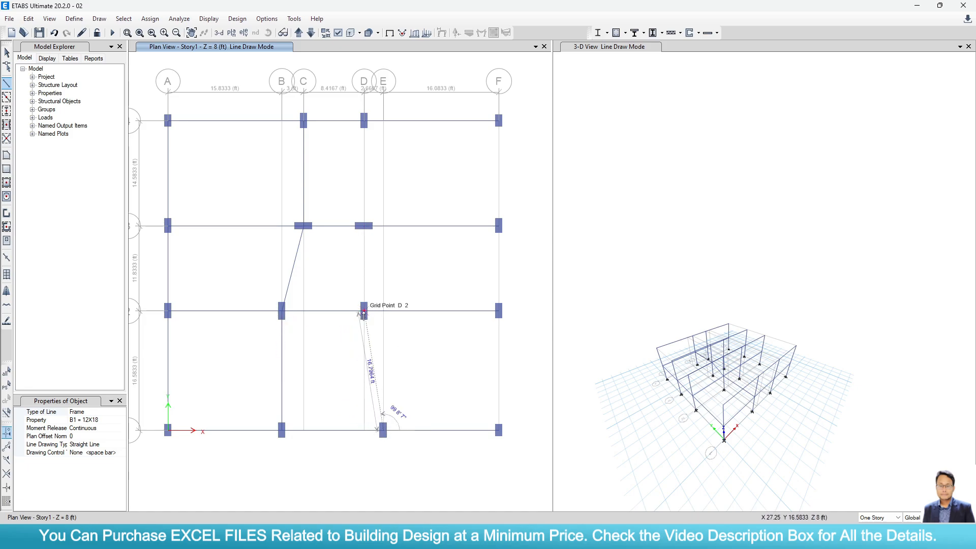
{"action": "left_click", "coordinate": [364, 312]}
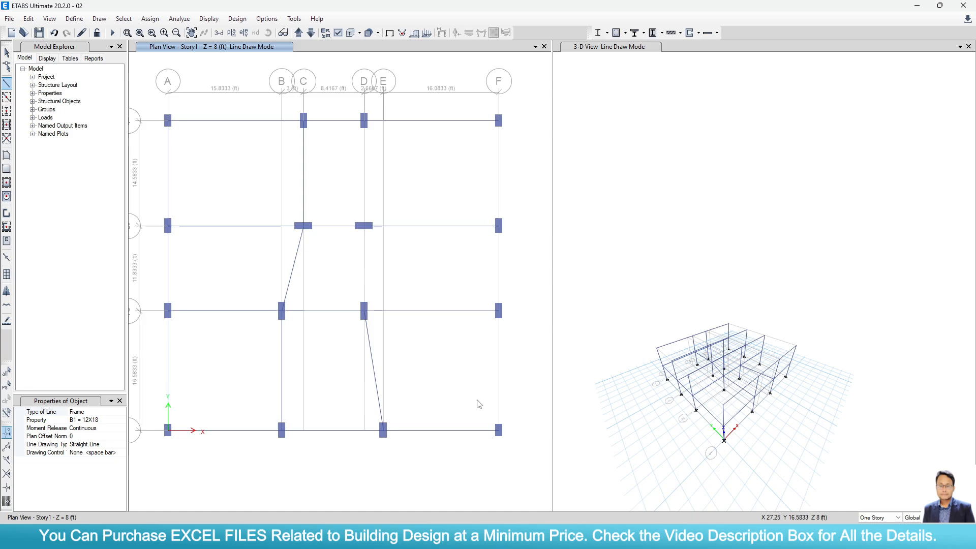
{"action": "left_click", "coordinate": [365, 226]}
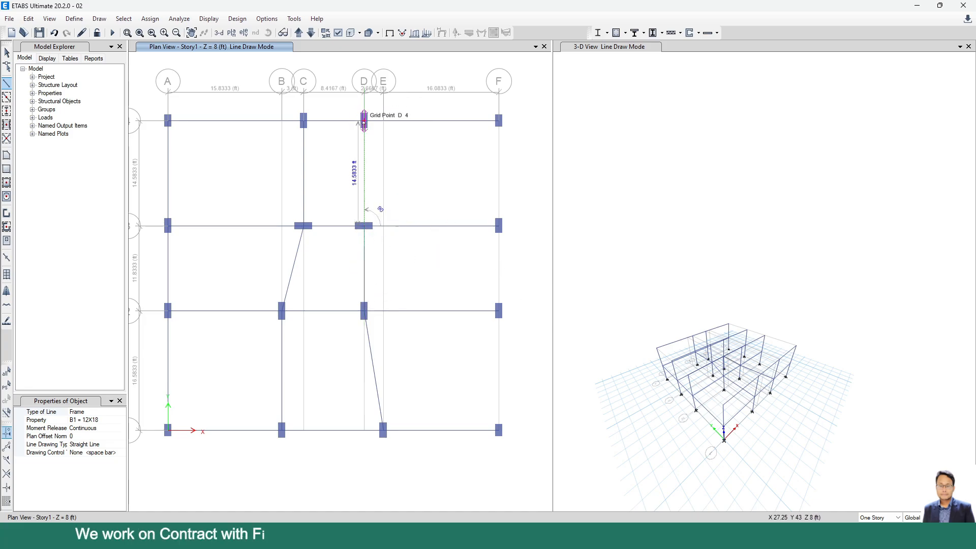
{"action": "double_click", "coordinate": [364, 122]}
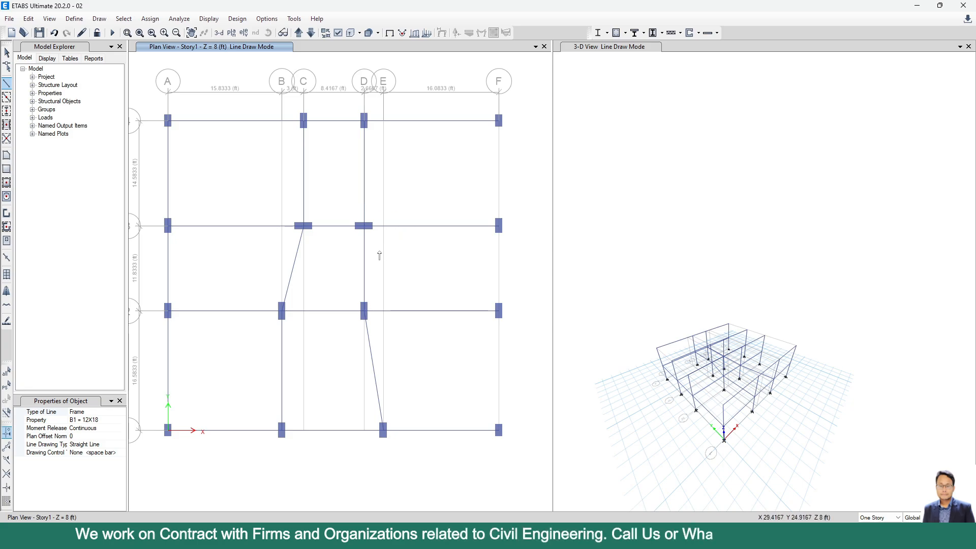
{"action": "left_click", "coordinate": [282, 310]}
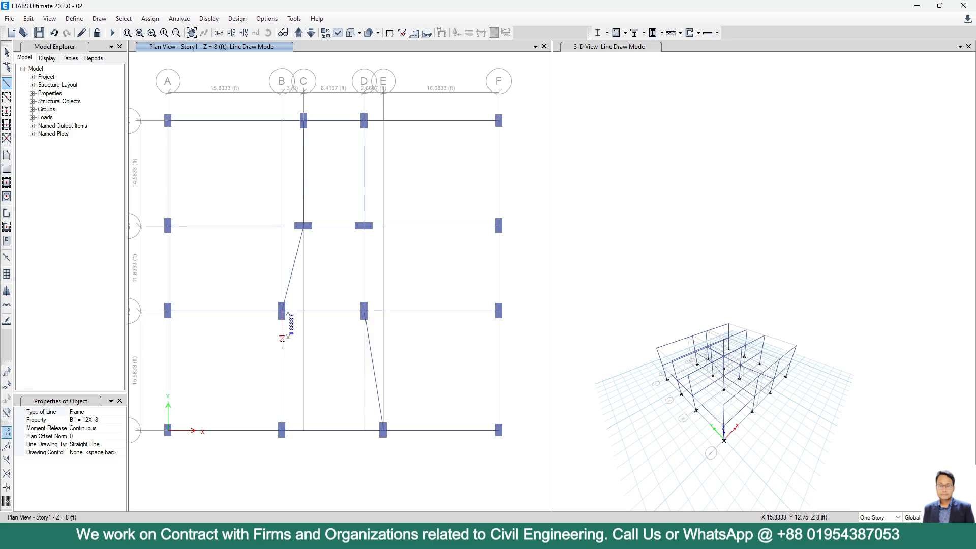
Step: Draw B1 = 12X18 beams along grid F on Story1 from F-1 through F-2 and F-3 to F-4, and end line drawing
{"action": "left_click", "coordinate": [499, 431]}
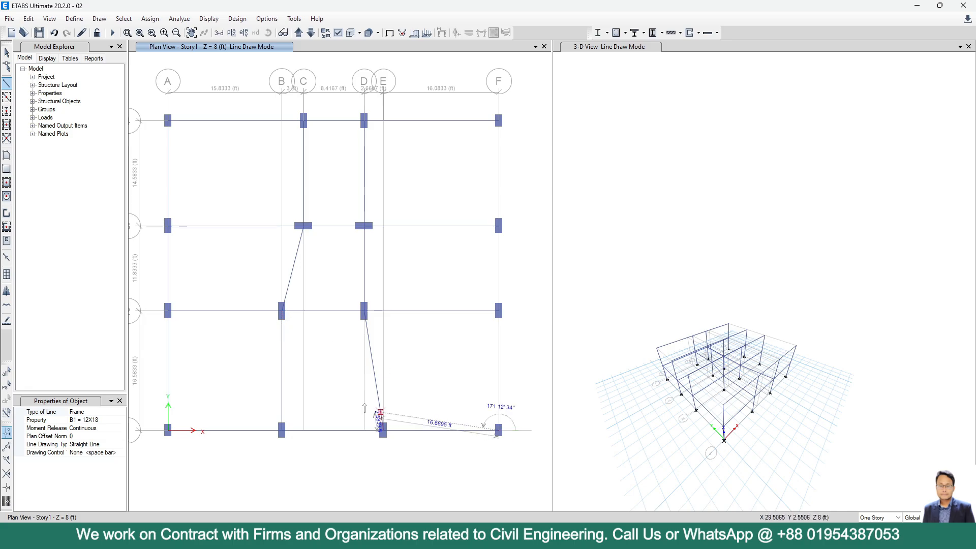
{"action": "left_click", "coordinate": [499, 311]}
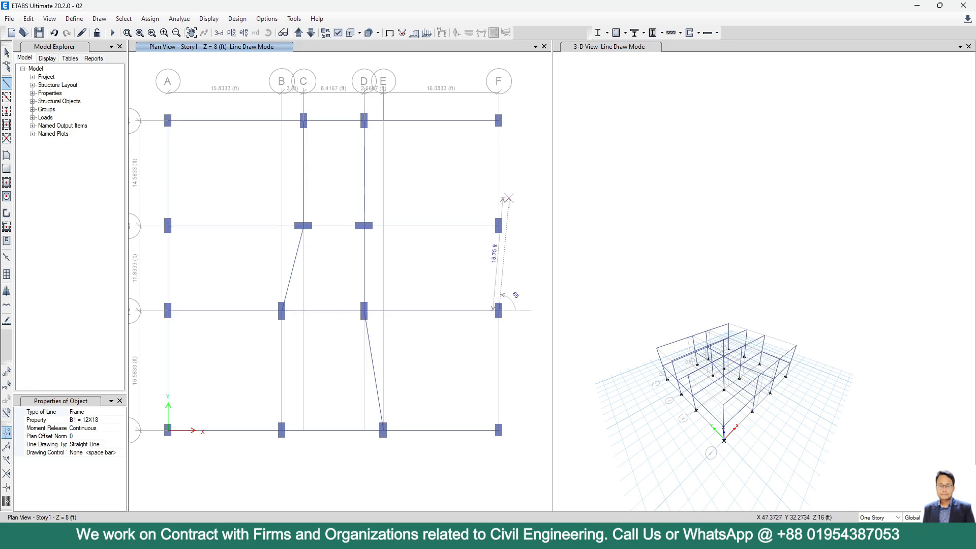
{"action": "left_click", "coordinate": [499, 226]}
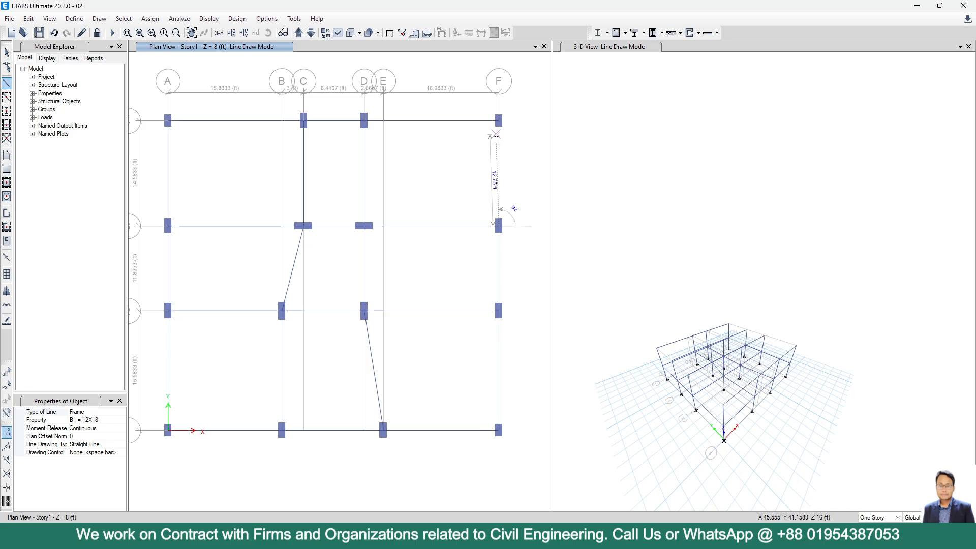
{"action": "double_click", "coordinate": [499, 123]}
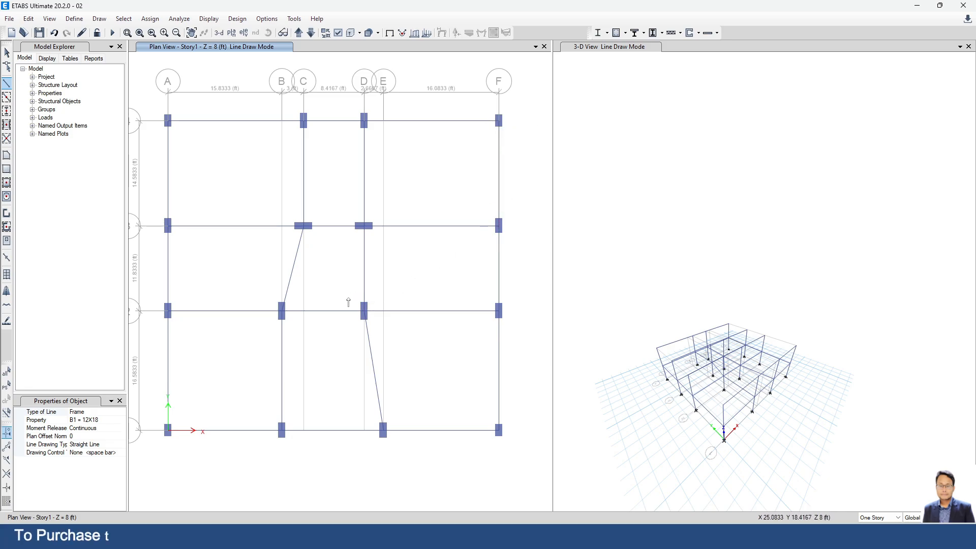
{"action": "scroll", "coordinate": [348, 298], "scroll_direction": "down", "scroll_amount": 3}
{"action": "scroll", "coordinate": [331, 294], "scroll_direction": "up", "scroll_amount": 3}
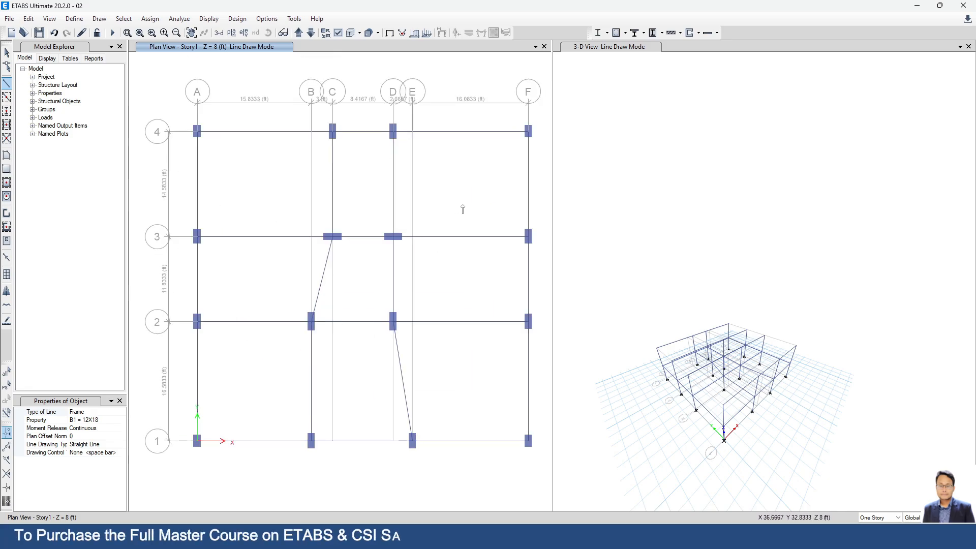
{"action": "key", "text": "Escape"}
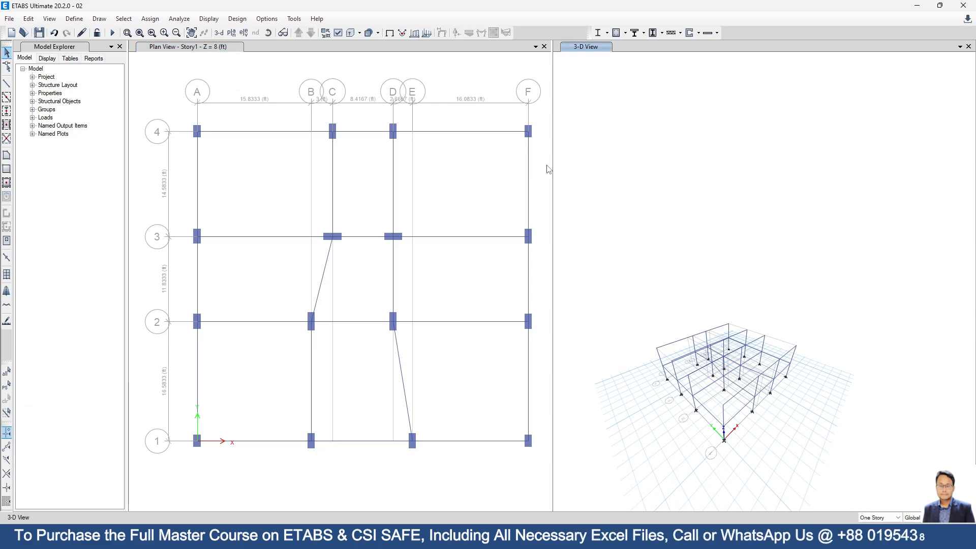
Step: Move the plan view to Story2 and delete all beams along grids 1, 2, 3 and 4 there
{"action": "left_click", "coordinate": [299, 33]}
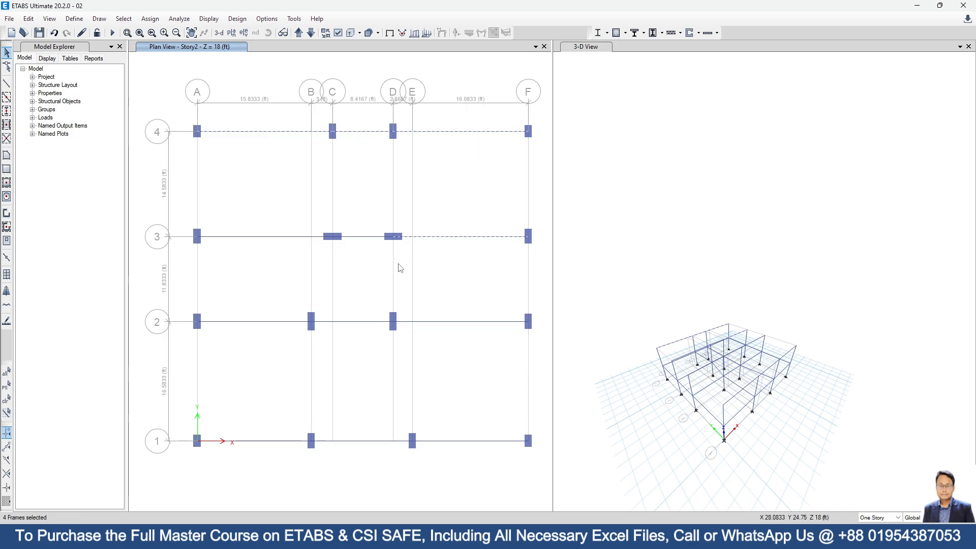
{"action": "left_click", "coordinate": [232, 322]}
{"action": "left_click_drag", "start_coordinate": [485, 472], "coordinate": [422, 403]}
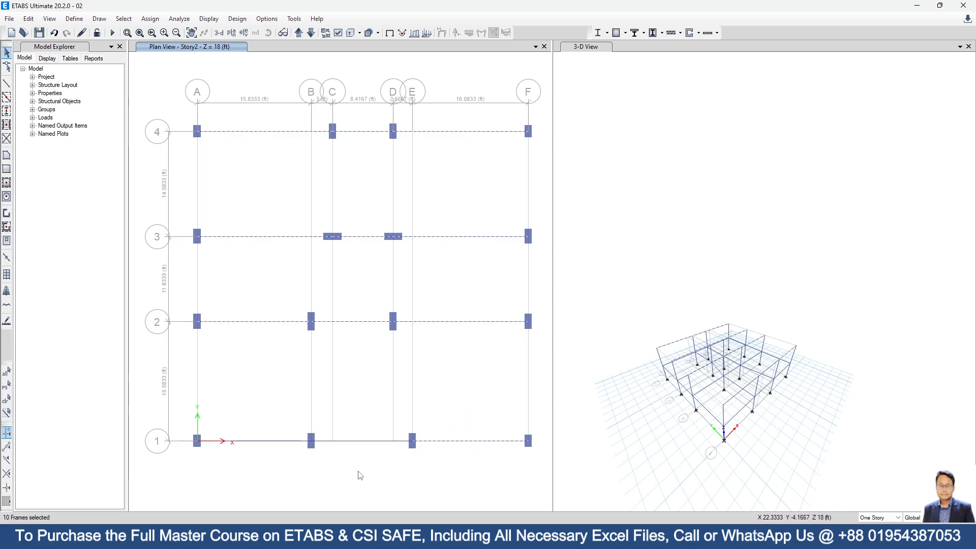
{"action": "key", "text": "Delete"}
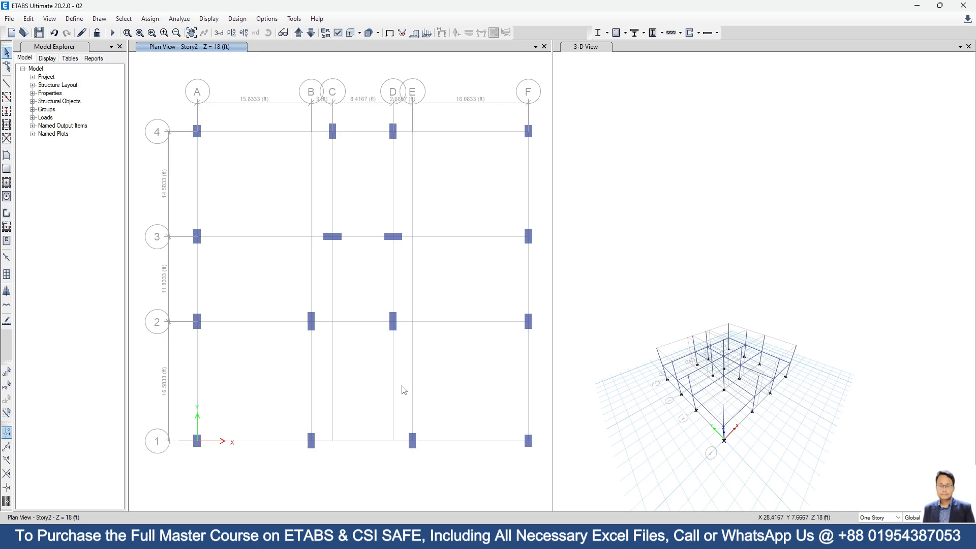
Step: Compare the Base, Story1 and Story2 plans in turn, ending on the Story2 plan
{"action": "middle_click_drag", "start_coordinate": [399, 388], "coordinate": [418, 414]}
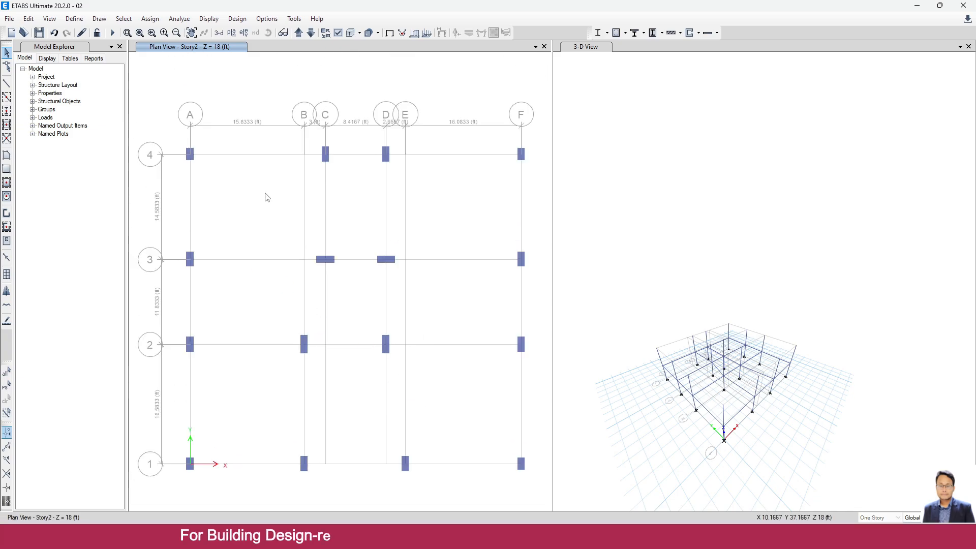
{"action": "left_click", "coordinate": [298, 32]}
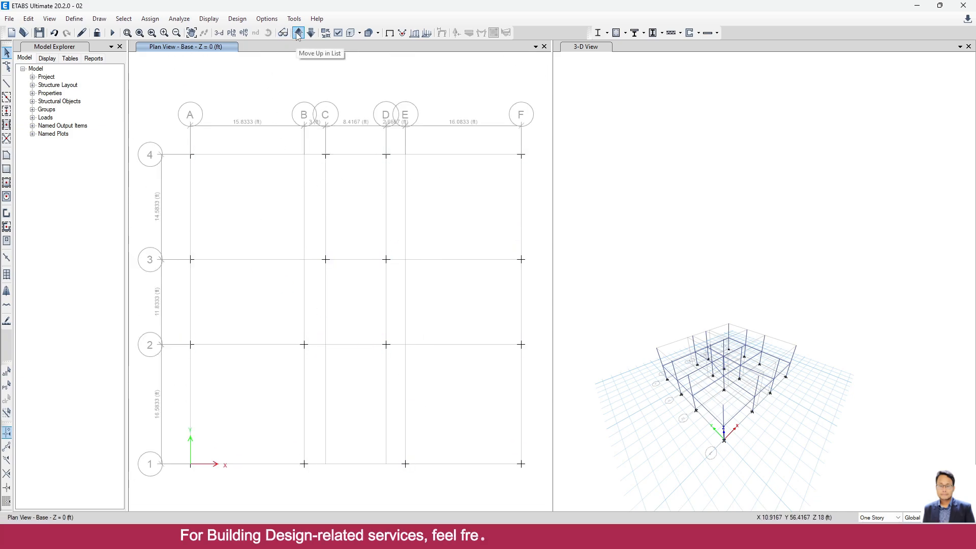
{"action": "left_click", "coordinate": [298, 33]}
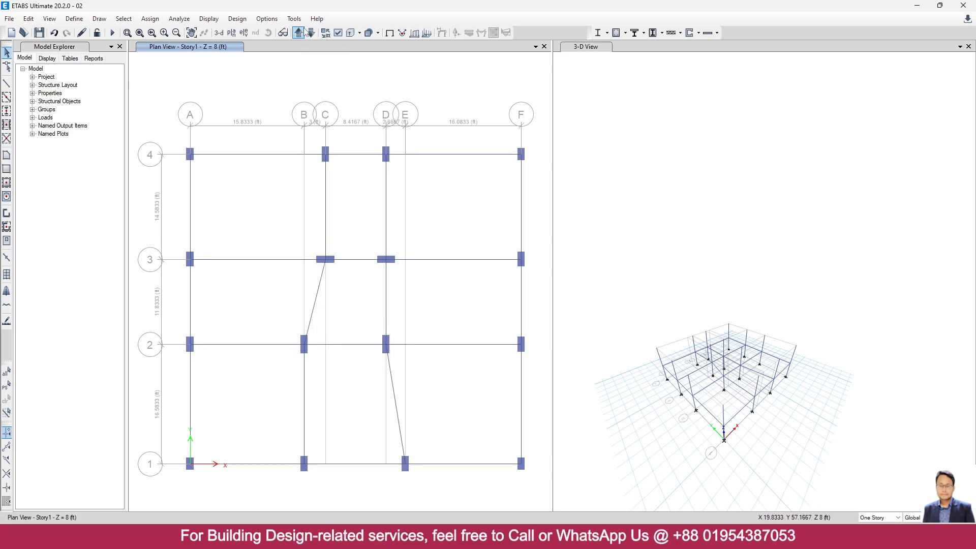
{"action": "left_click", "coordinate": [300, 33]}
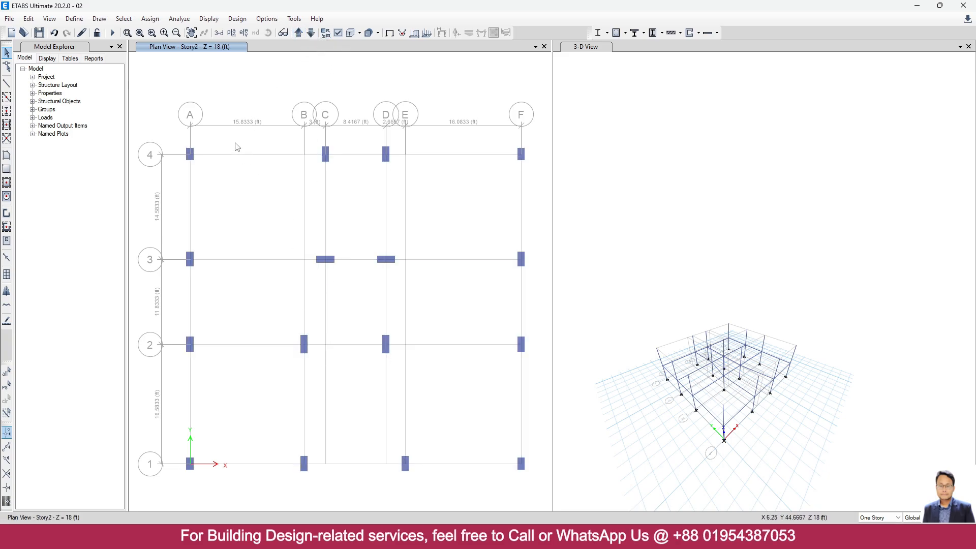
Step: Switch to AutoCAD, examine the ground floor roof beam layout plan's beam arrangement, and return to ETABS
{"action": "scroll", "coordinate": [235, 143], "scroll_direction": "down", "scroll_amount": 3}
{"action": "scroll", "coordinate": [238, 146], "scroll_direction": "up", "scroll_amount": 3}
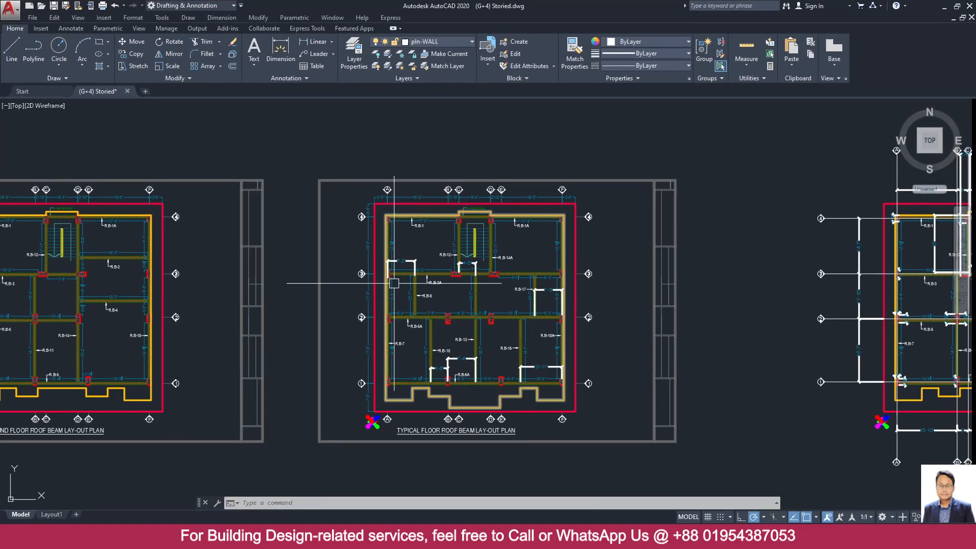
{"action": "scroll", "coordinate": [447, 277], "scroll_direction": "down", "scroll_amount": 3}
{"action": "middle_click_drag", "start_coordinate": [654, 279], "coordinate": [305, 279]}
{"action": "scroll", "coordinate": [346, 302], "scroll_direction": "up", "scroll_amount": 3}
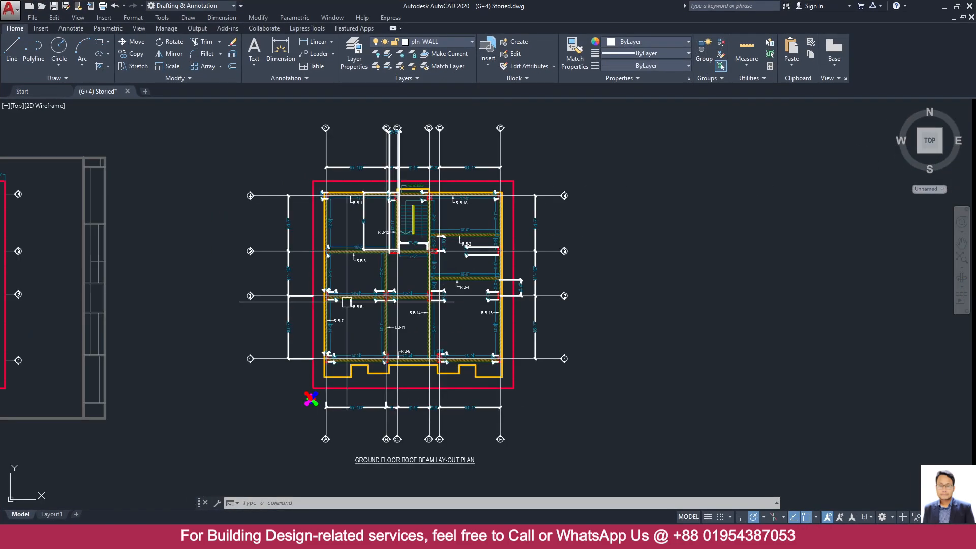
{"action": "scroll", "coordinate": [363, 434], "scroll_direction": "up", "scroll_amount": 2}
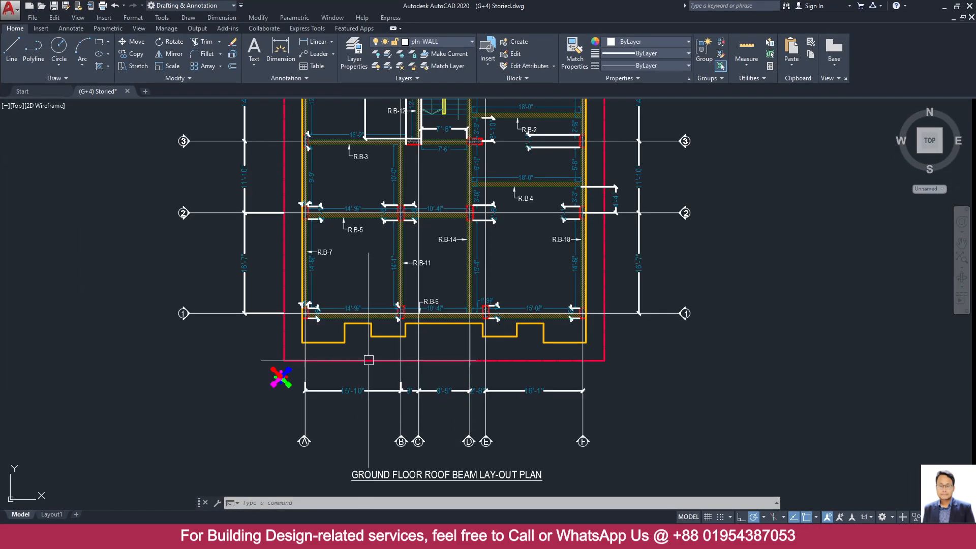
{"action": "mouse_move", "coordinate": [368, 360]}
{"action": "middle_mouse_down"}
{"action": "mouse_move", "coordinate": [372, 391]}
{"action": "mouse_move", "coordinate": [372, 325]}
{"action": "mouse_move", "coordinate": [358, 453]}
{"action": "middle_mouse_up"}
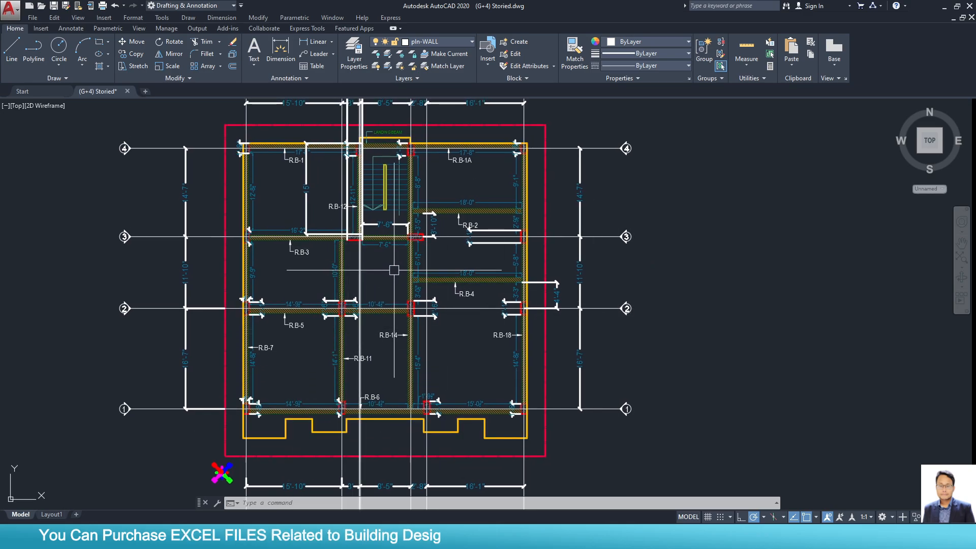
{"action": "left_click", "coordinate": [940, 11]}
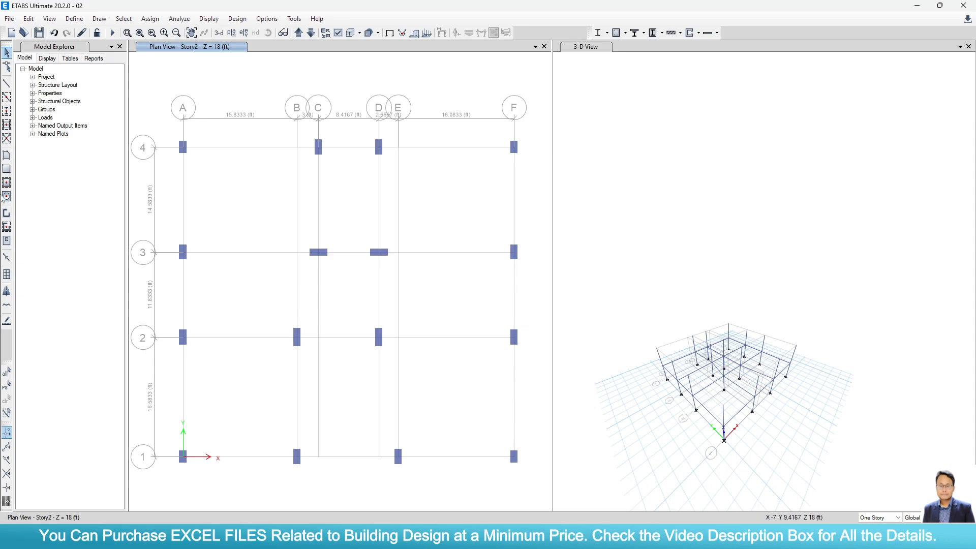
Step: Draw B1 = 12X18 beams along grid 1 on Story2 from A-1 through B-1 and E-1 to F-1
{"action": "left_click", "coordinate": [6, 83]}
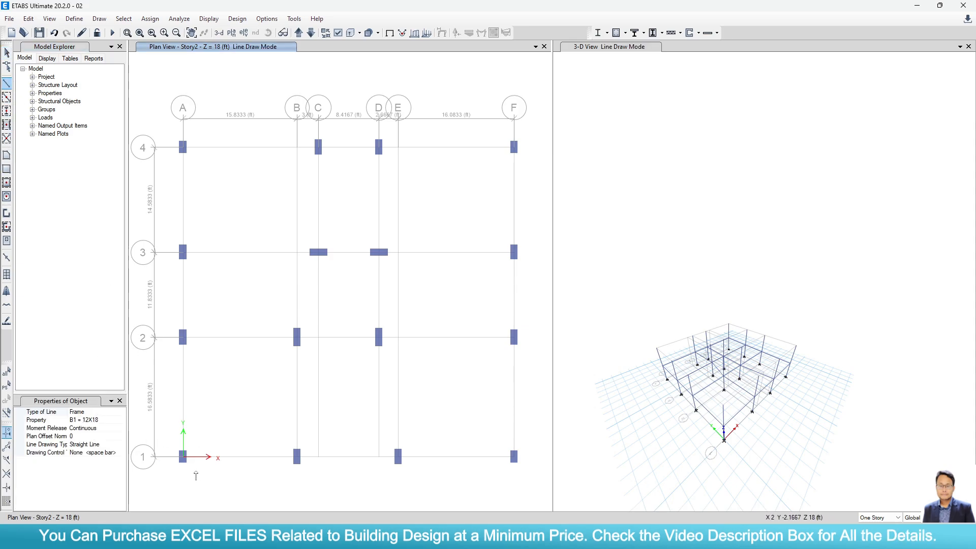
{"action": "left_click", "coordinate": [184, 457]}
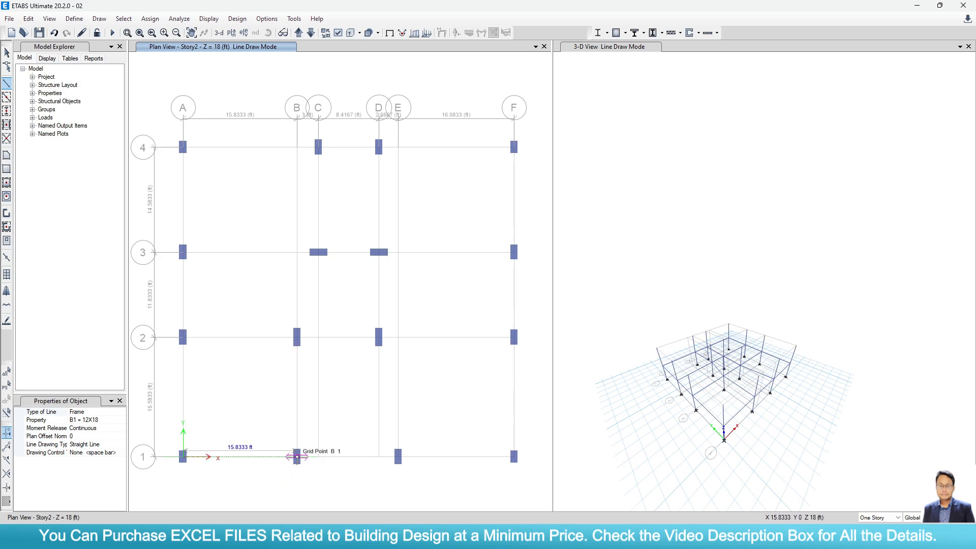
{"action": "double_click", "coordinate": [297, 456]}
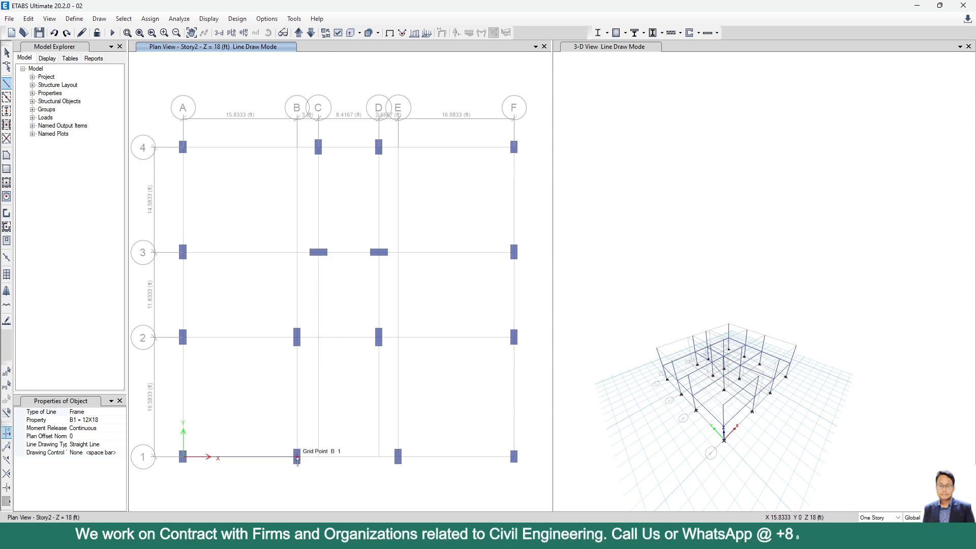
{"action": "left_click", "coordinate": [297, 458]}
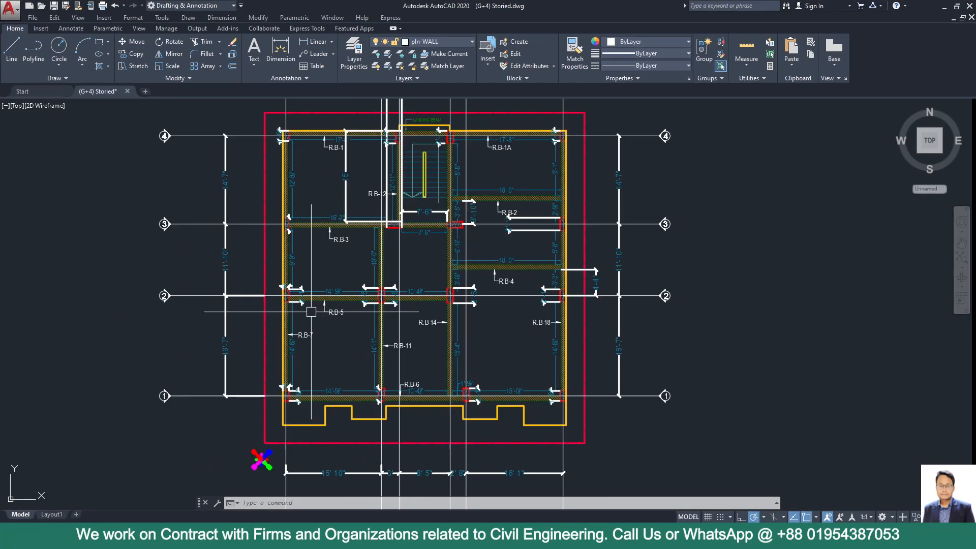
Step: Switch to AutoCAD, examine beam R.B-5 along grid 2 and where it ends, and return to ETABS
{"action": "scroll", "coordinate": [231, 301], "scroll_direction": "up", "scroll_amount": 1}
{"action": "middle_click_drag", "start_coordinate": [375, 309], "coordinate": [232, 357]}
{"action": "left_click", "coordinate": [234, 357]}
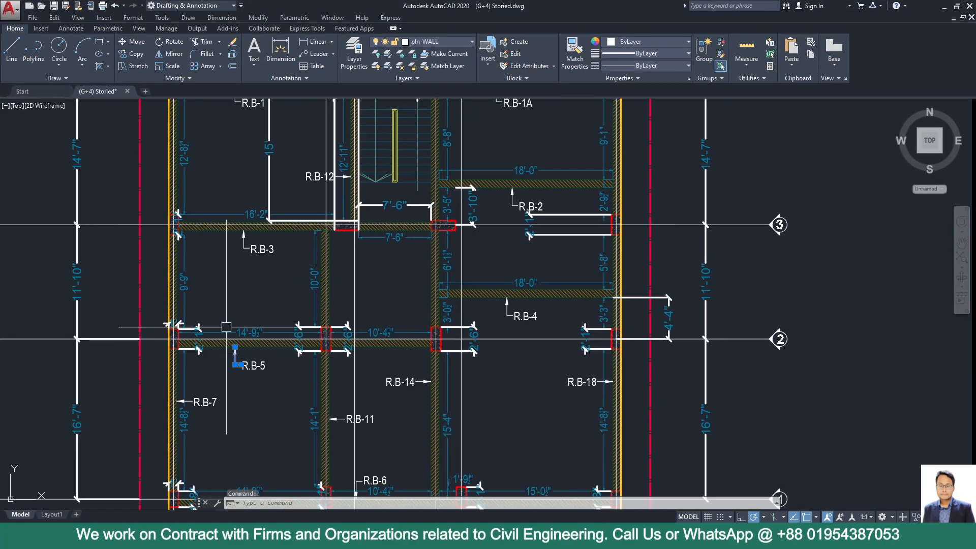
{"action": "left_click", "coordinate": [225, 324]}
{"action": "left_click", "coordinate": [434, 340]}
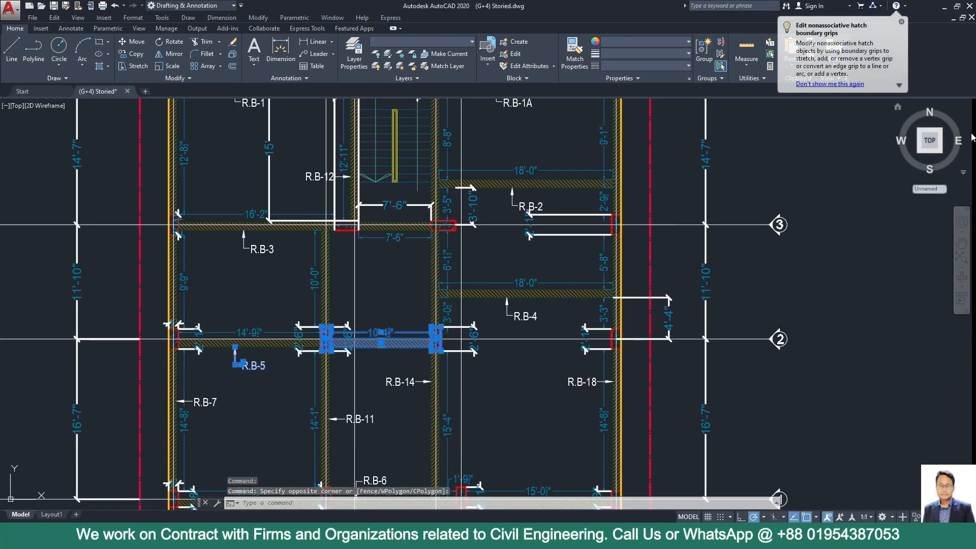
{"action": "left_click", "coordinate": [946, 6]}
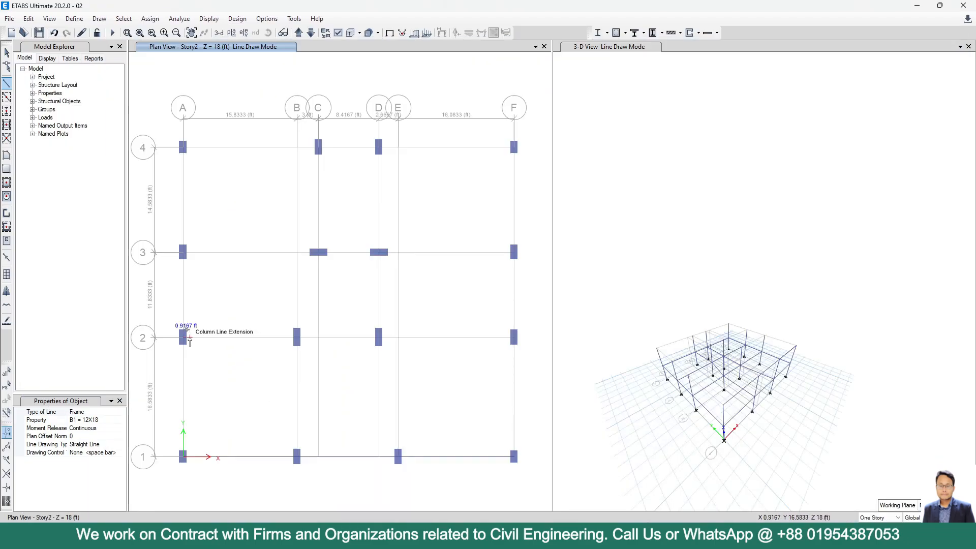
Step: Draw B1 = 12X18 beams along grid 2 on Story2 from A-2 through B-2 to D-2
{"action": "left_click", "coordinate": [182, 338]}
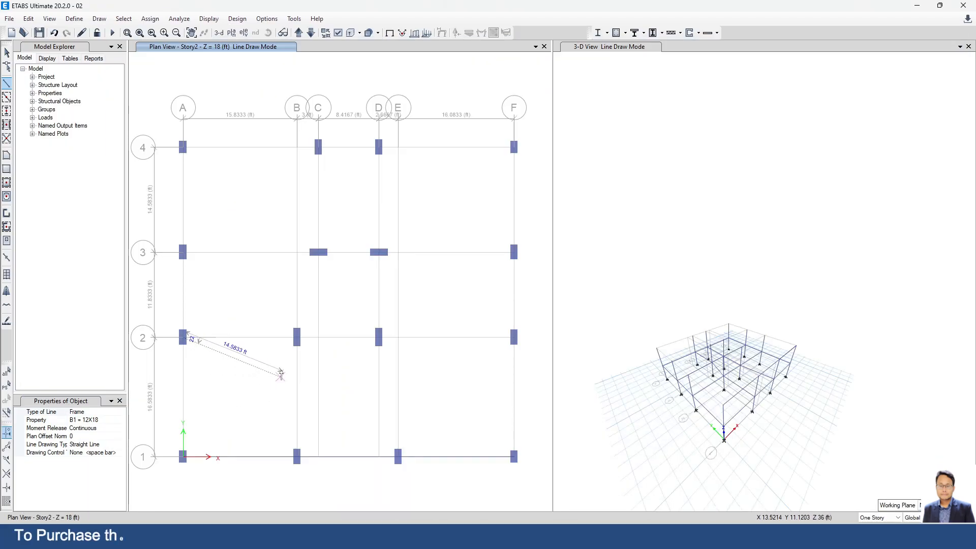
{"action": "double_click", "coordinate": [297, 338]}
{"action": "left_click", "coordinate": [297, 337]}
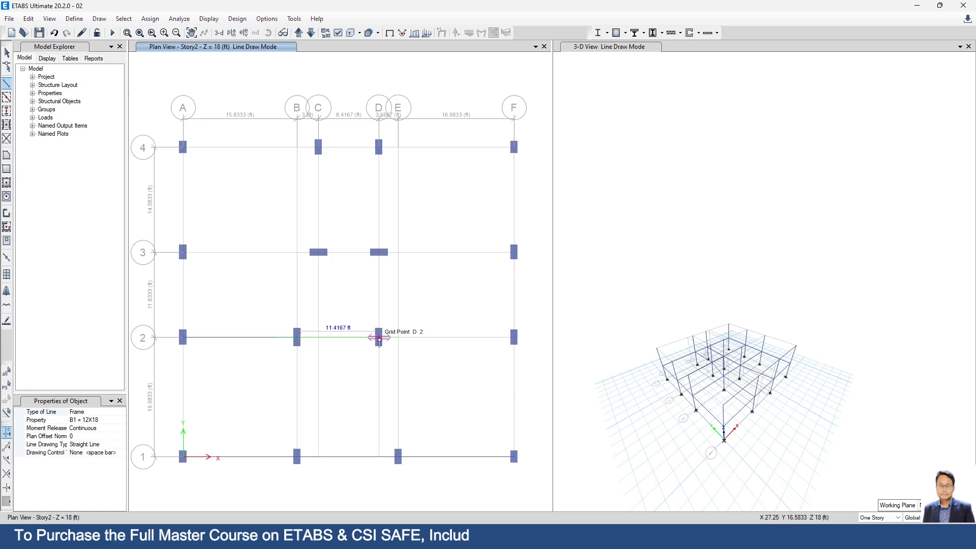
{"action": "left_click", "coordinate": [379, 337]}
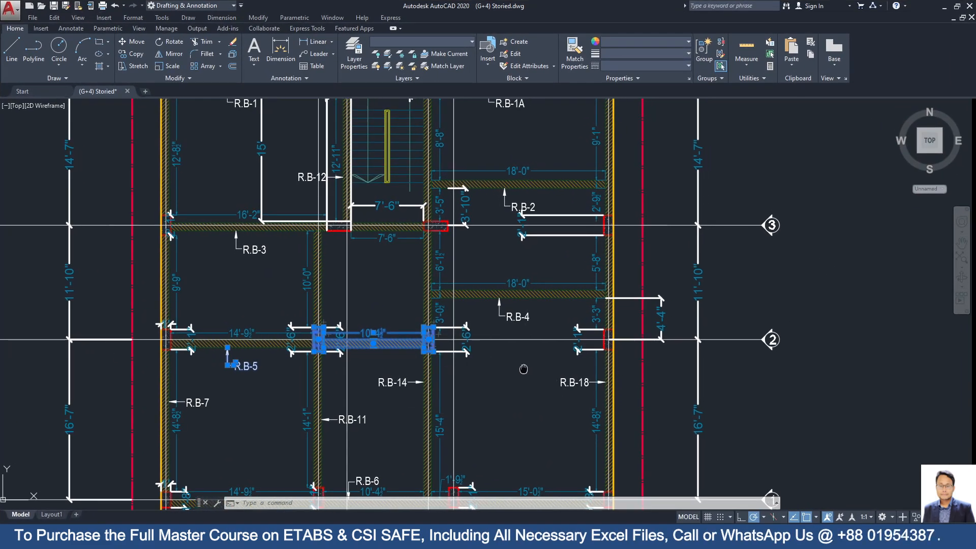
Step: Switch to AutoCAD and examine beam R.B-4 between beams R.B-14 and R.B-18
{"action": "middle_click_drag", "start_coordinate": [495, 313], "coordinate": [457, 333]}
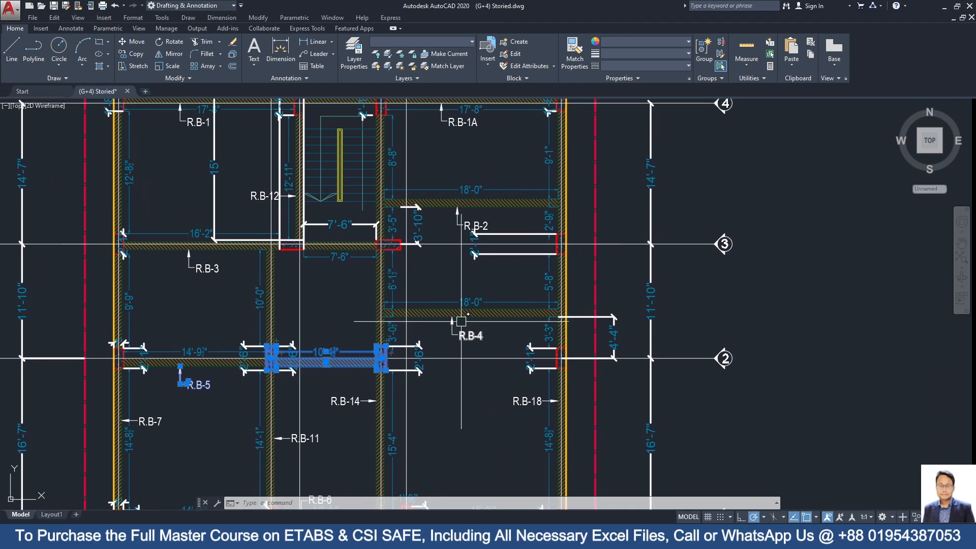
{"action": "scroll", "coordinate": [428, 338], "scroll_direction": "up", "scroll_amount": 2}
{"action": "key", "text": "Escape"}
{"action": "left_click", "coordinate": [426, 337]}
{"action": "left_click", "coordinate": [418, 291]}
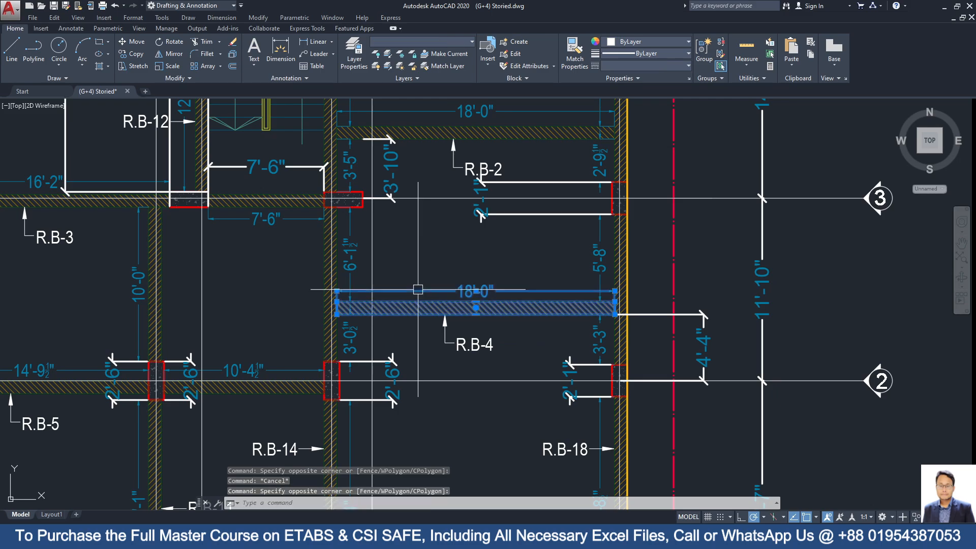
{"action": "key", "text": "Escape"}
Step: Add a linear dimension from R.B-4's lower edge at R.B-14 to grid line 2, and return to ETABS
{"action": "left_click", "coordinate": [281, 49]}
{"action": "scroll", "coordinate": [343, 323], "scroll_direction": "up", "scroll_amount": 4}
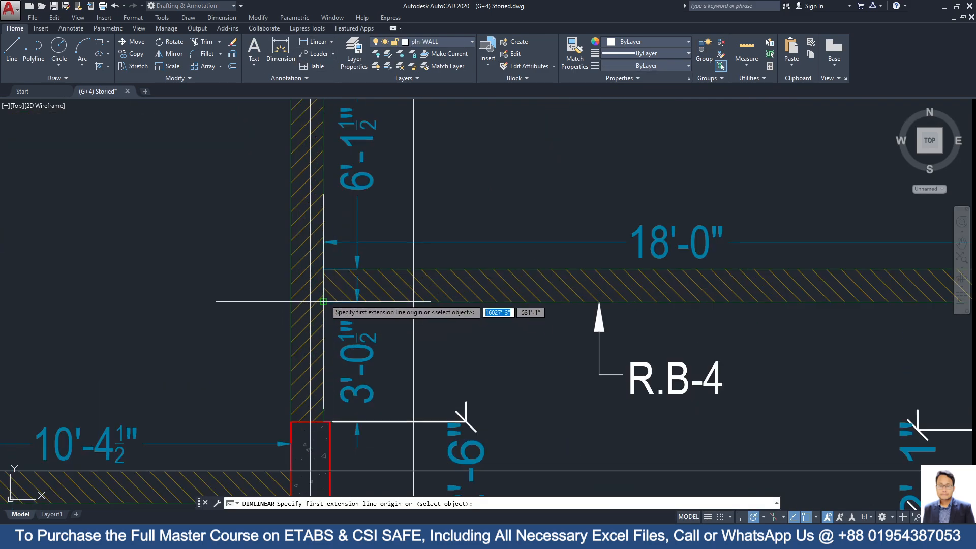
{"action": "left_click", "coordinate": [323, 302]}
{"action": "middle_click_drag", "start_coordinate": [328, 439], "coordinate": [339, 338]}
{"action": "left_click", "coordinate": [339, 338]}
{"action": "scroll", "coordinate": [509, 350], "scroll_direction": "down", "scroll_amount": 3}
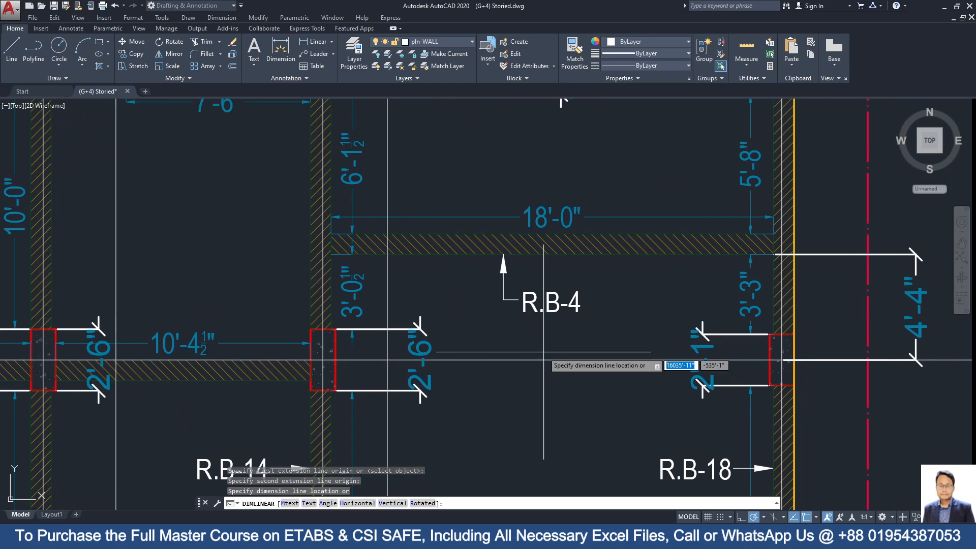
{"action": "scroll", "coordinate": [620, 349], "scroll_direction": "up", "scroll_amount": 1}
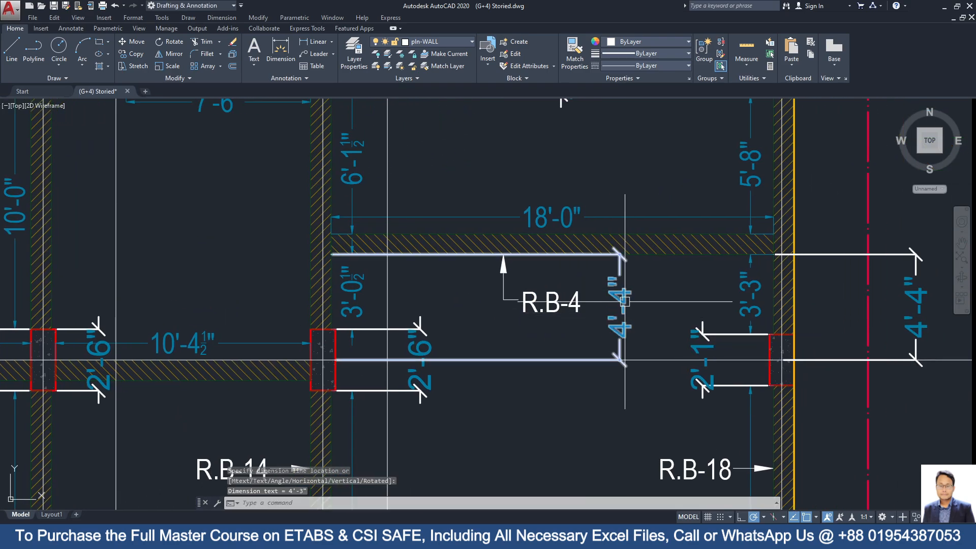
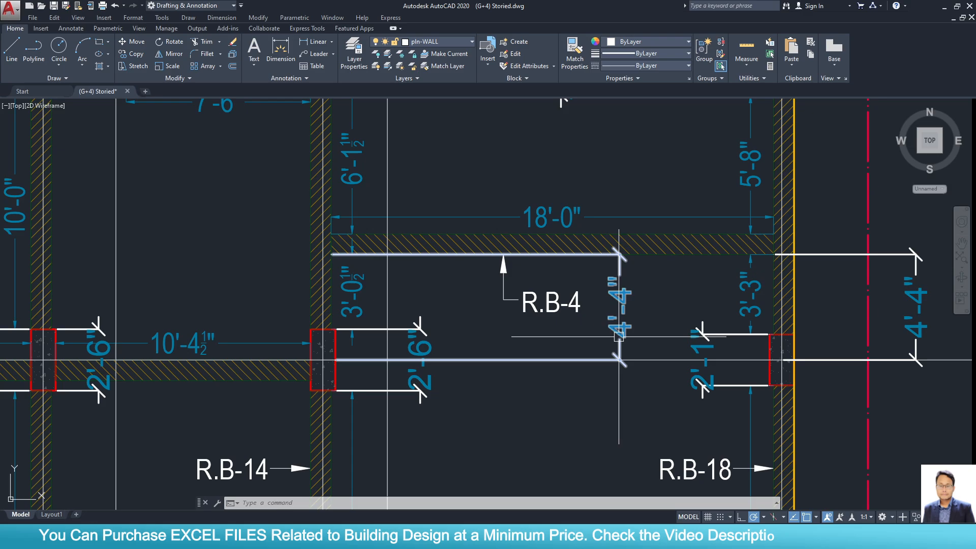
{"action": "left_click", "coordinate": [945, 9]}
Step: Draw a B1 = 12X18 beam on Story2 from D-2 to F-2, end line drawing, and select that beam
{"action": "left_click", "coordinate": [378, 337]}
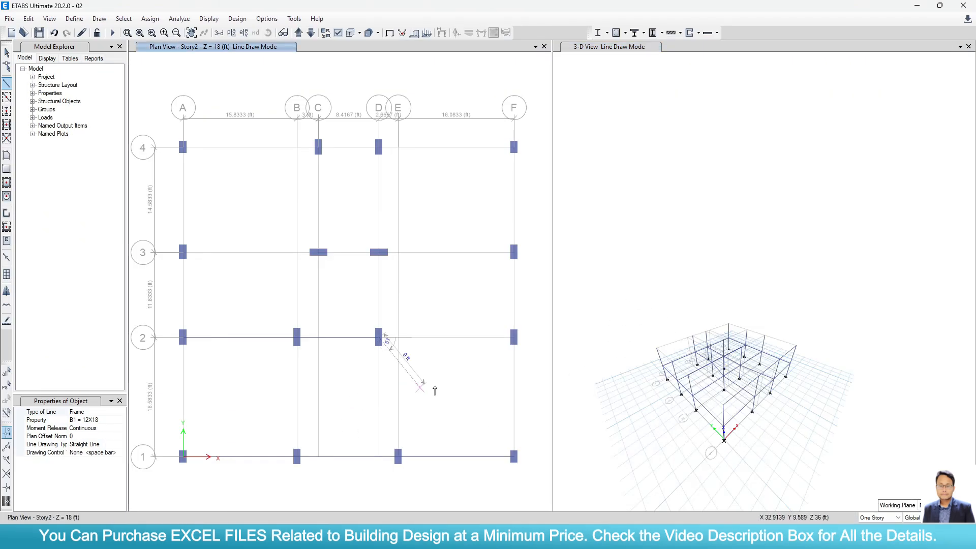
{"action": "left_click", "coordinate": [7, 55]}
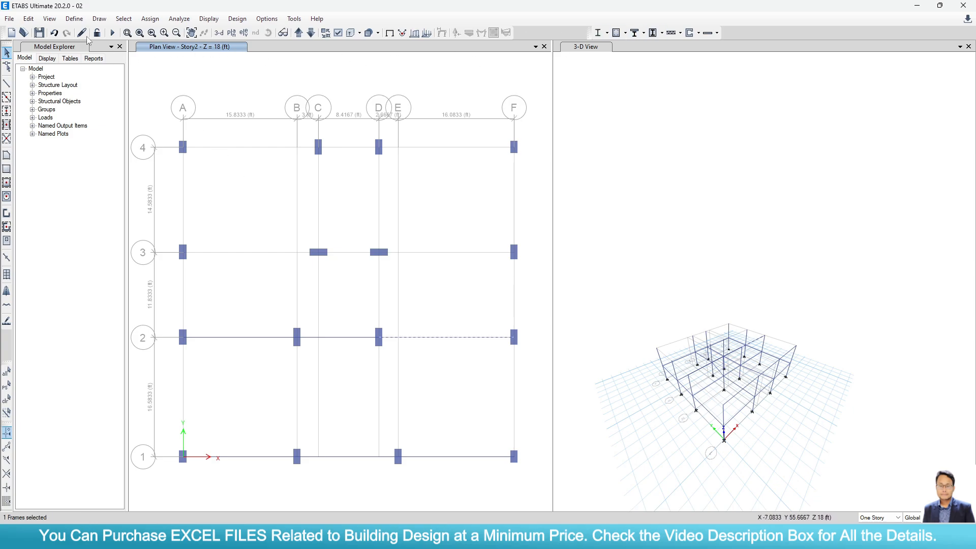
Step: Show the Edit toolbar and replicate the selected D-2 to F-2 beam linearly with dx 0, dy 5.3333 ft, number 1, deleting the original
{"action": "right_click", "coordinate": [782, 32]}
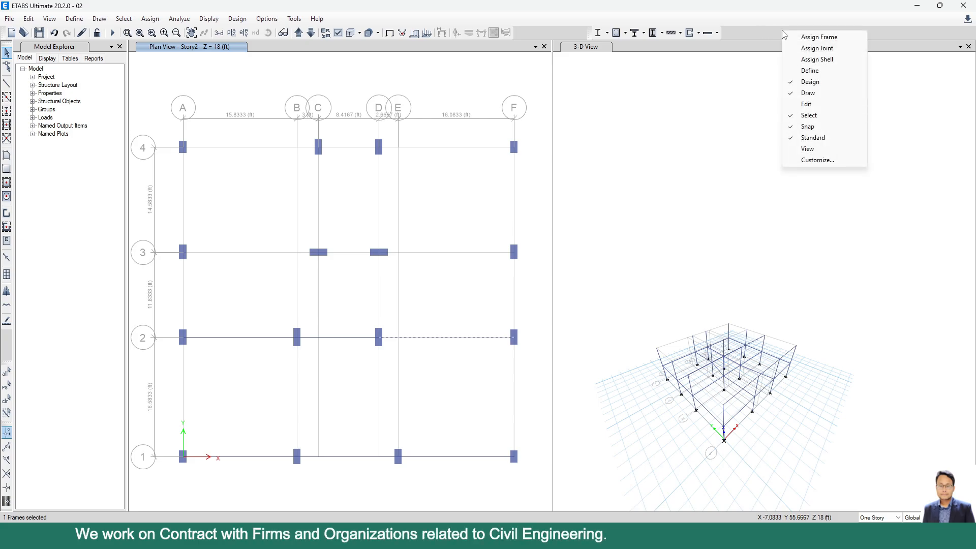
{"action": "left_click", "coordinate": [822, 109]}
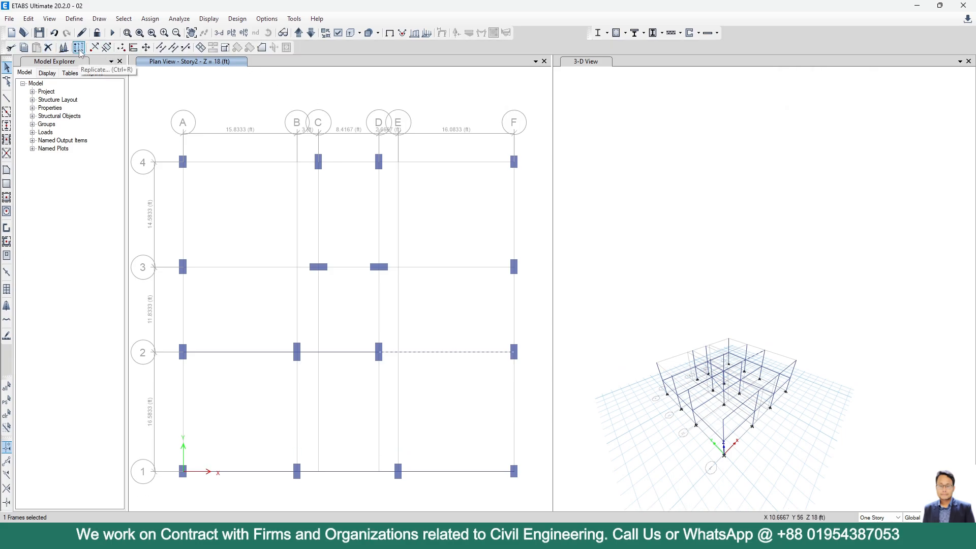
{"action": "left_click", "coordinate": [28, 19]}
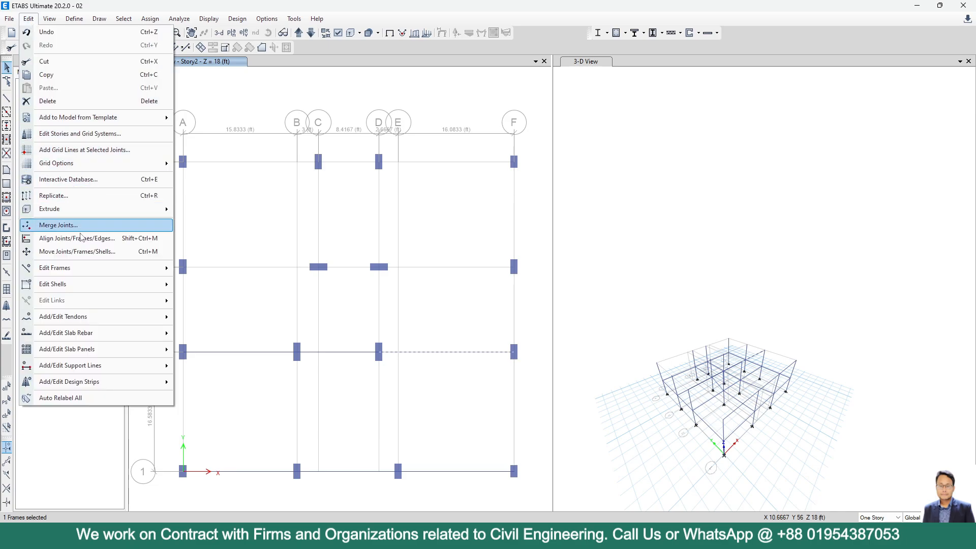
{"action": "mouse_move", "coordinate": [94, 273]}
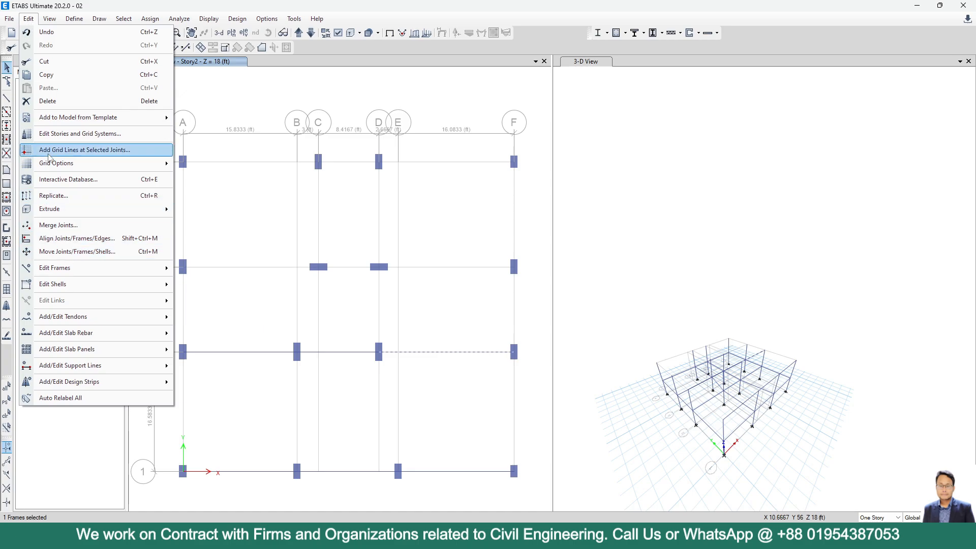
{"action": "left_click", "coordinate": [54, 196]}
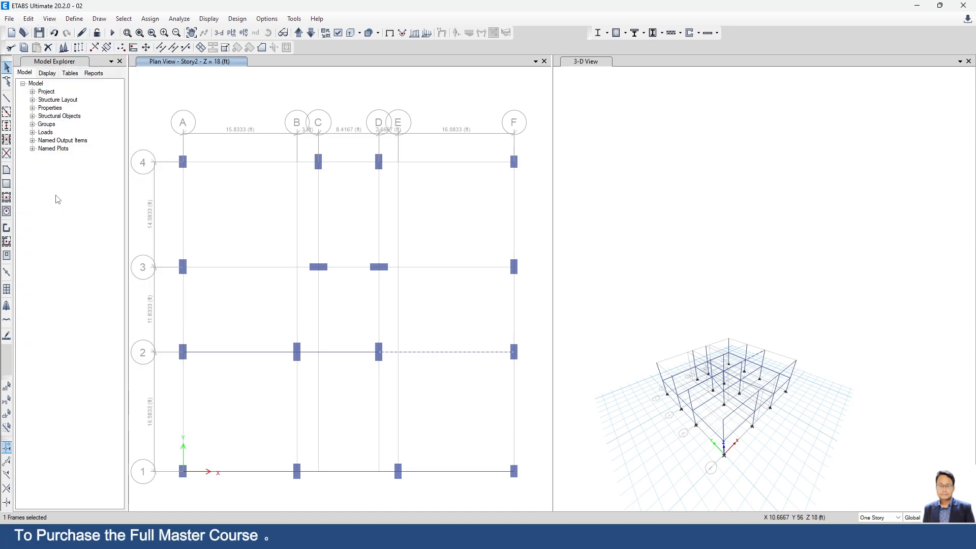
{"action": "left_click_drag", "start_coordinate": [457, 167], "coordinate": [673, 176]}
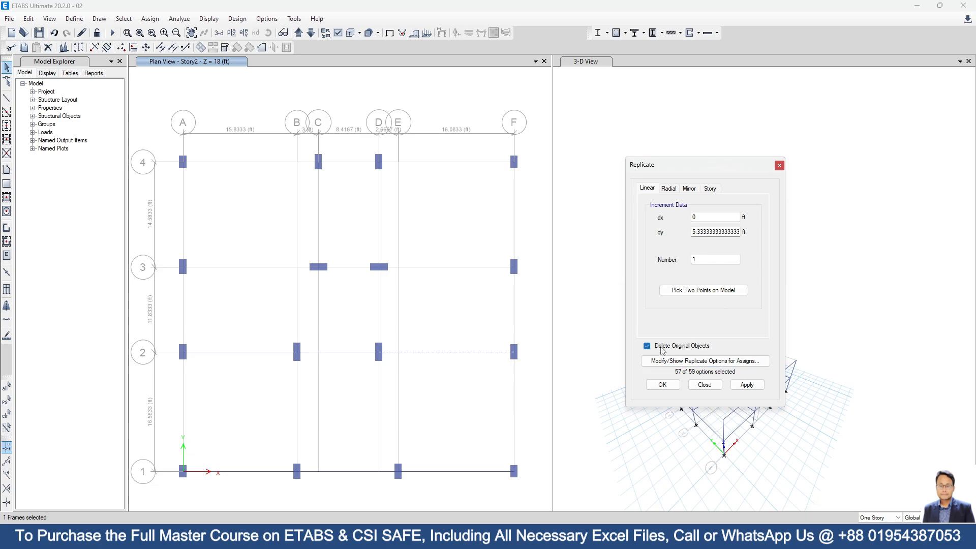
{"action": "left_click", "coordinate": [747, 385]}
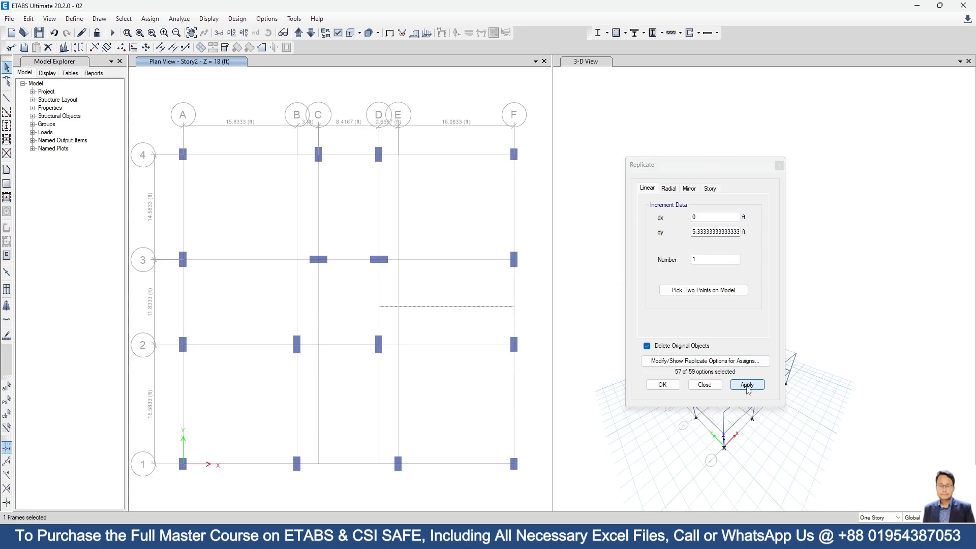
{"action": "left_click", "coordinate": [662, 386]}
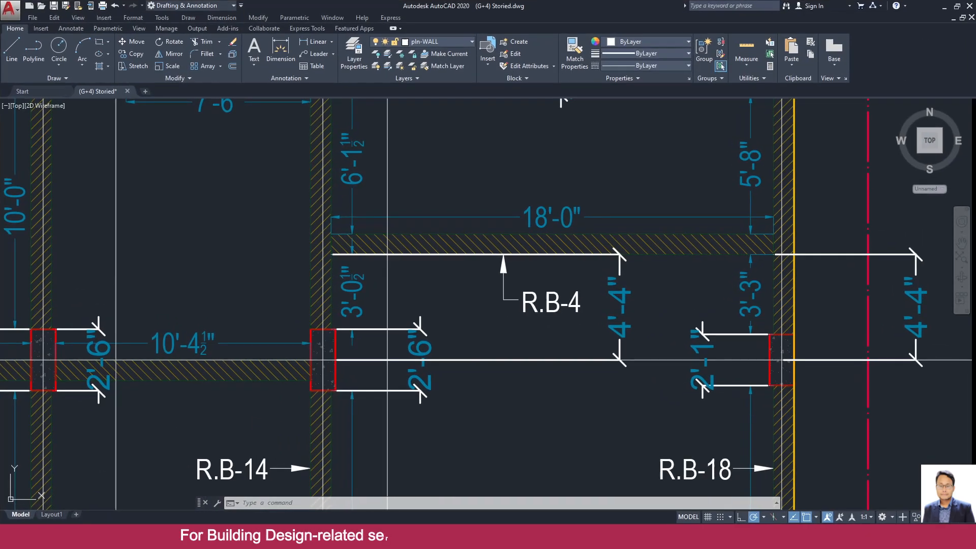
Step: Switch to AutoCAD, examine the roof beam layout around grid lines 2 to 4, and return to ETABS
{"action": "scroll", "coordinate": [267, 310], "scroll_direction": "down", "scroll_amount": 5}
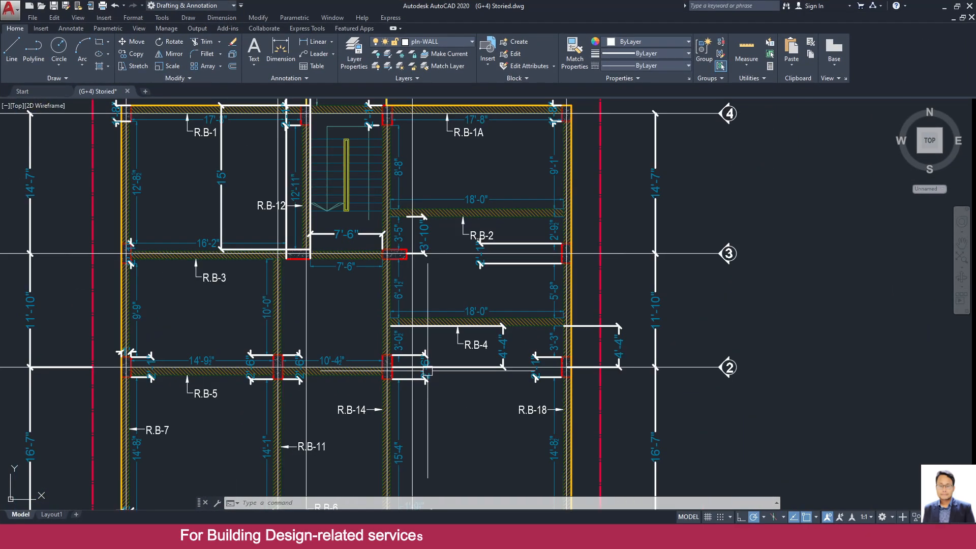
{"action": "middle_click_drag", "start_coordinate": [254, 286], "coordinate": [267, 309]}
{"action": "scroll", "coordinate": [255, 294], "scroll_direction": "down", "scroll_amount": 3}
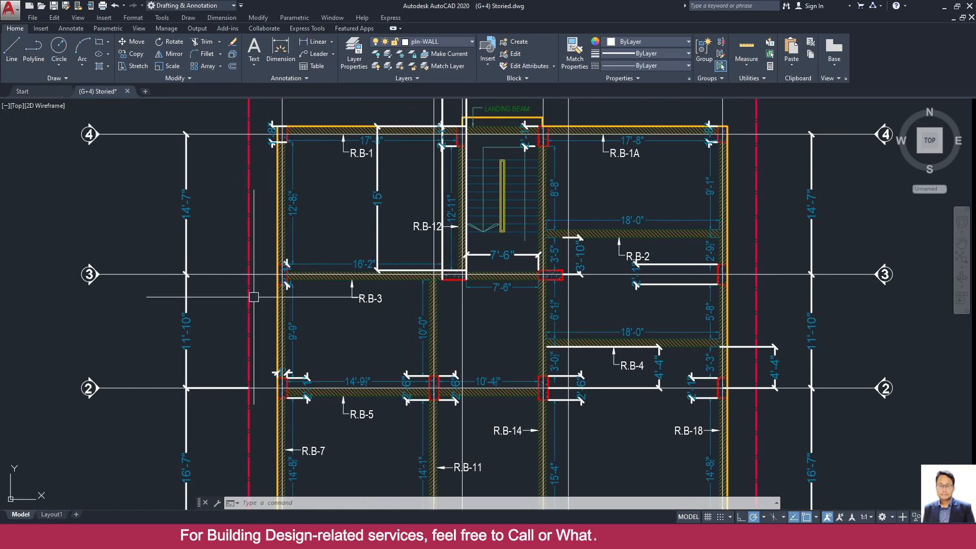
{"action": "scroll", "coordinate": [548, 280], "scroll_direction": "up", "scroll_amount": 3}
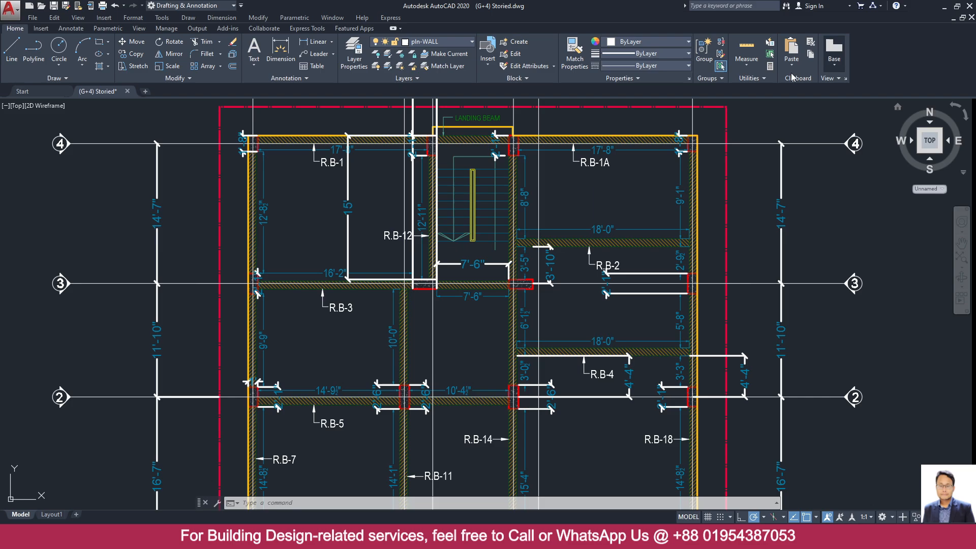
{"action": "middle_click_drag", "start_coordinate": [506, 202], "coordinate": [488, 275]}
{"action": "left_click", "coordinate": [943, 7]}
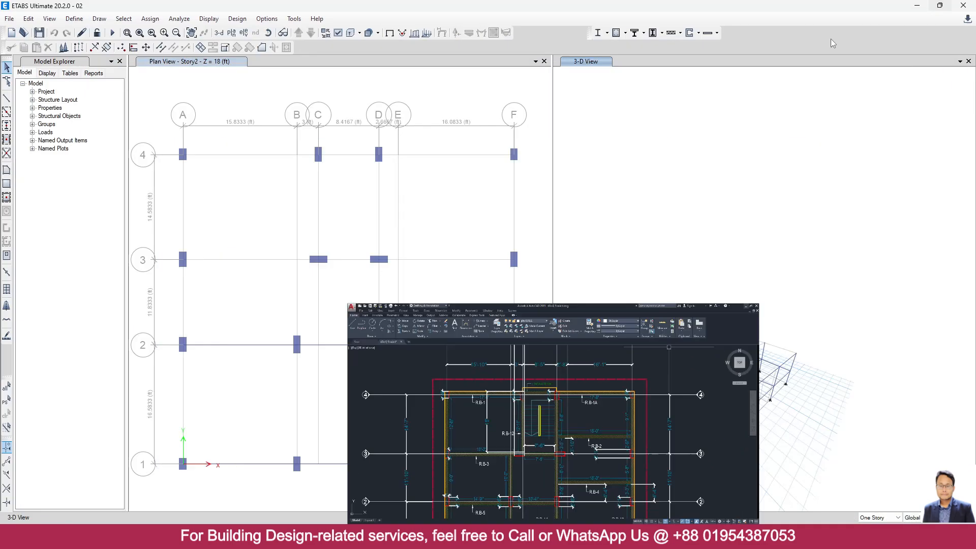
Step: Draw B1 = 12X18 beams along grid 3 on Story2 from A-3 through C-3 to D-3
{"action": "left_click", "coordinate": [6, 98]}
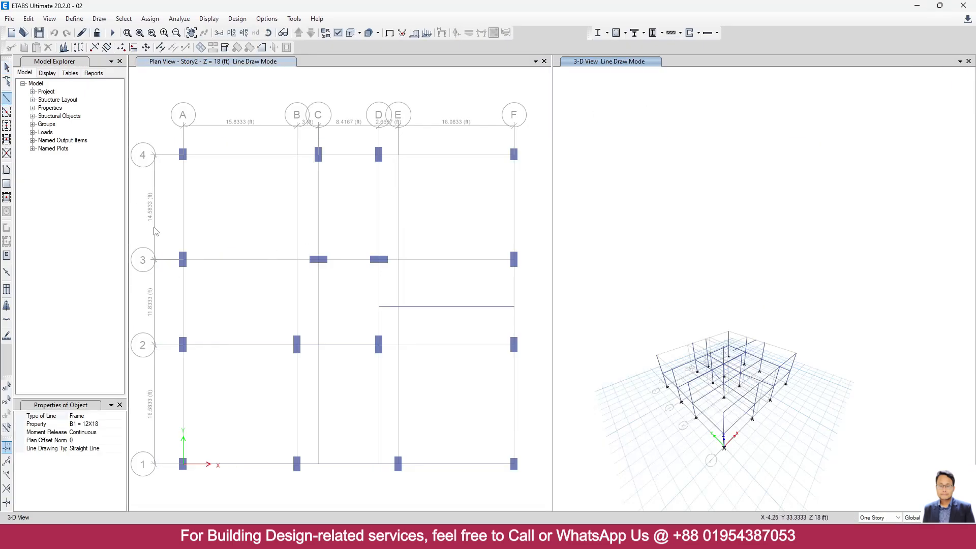
{"action": "left_click", "coordinate": [184, 261]}
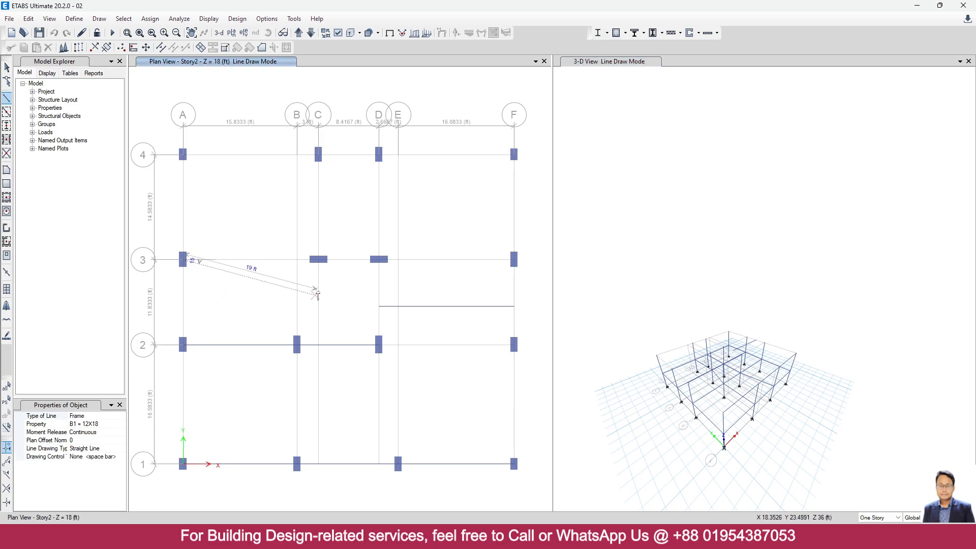
{"action": "left_click", "coordinate": [319, 259]}
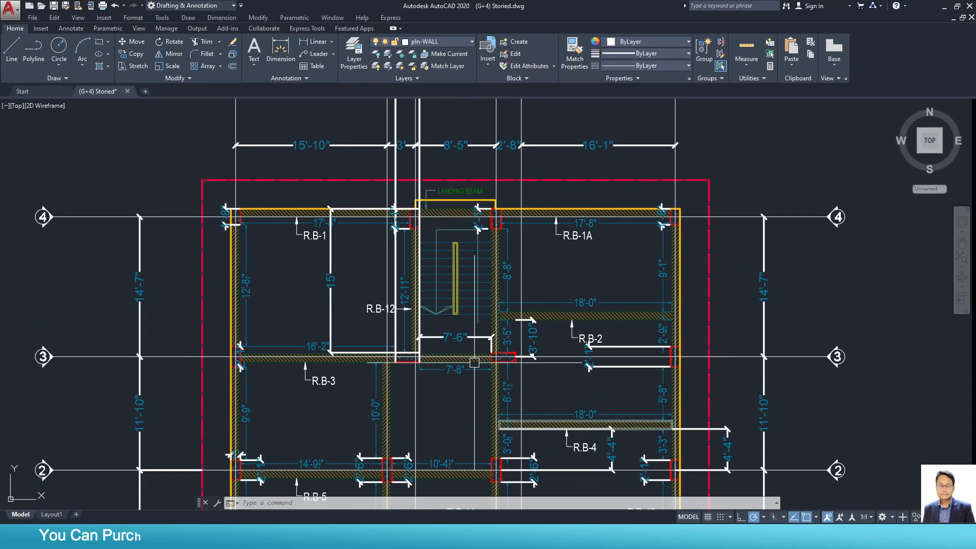
Step: Switch to AutoCAD and examine beam R.B-2 above grid line 3
{"action": "scroll", "coordinate": [457, 359], "scroll_direction": "down", "scroll_amount": 3}
{"action": "middle_click_drag", "start_coordinate": [517, 342], "coordinate": [396, 328]}
{"action": "scroll", "coordinate": [396, 328], "scroll_direction": "up", "scroll_amount": 2}
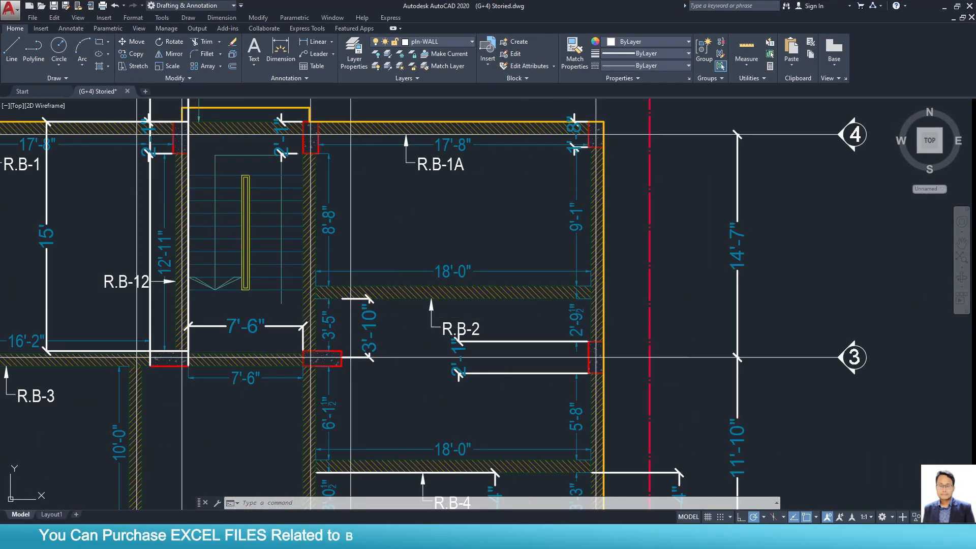
{"action": "left_click", "coordinate": [401, 287]}
{"action": "key", "text": "Escape"}
Step: Add a linear dimension from R.B-2's lower edge to grid line 3 and select the new dimension
{"action": "left_click", "coordinate": [309, 42]}
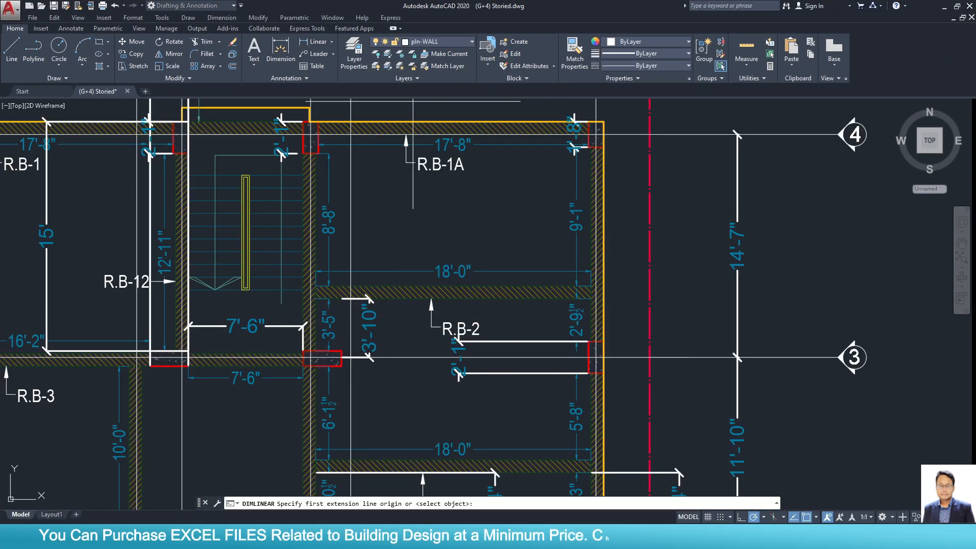
{"action": "scroll", "coordinate": [513, 321], "scroll_direction": "up", "scroll_amount": 4}
{"action": "scroll", "coordinate": [386, 172], "scroll_direction": "down", "scroll_amount": 1}
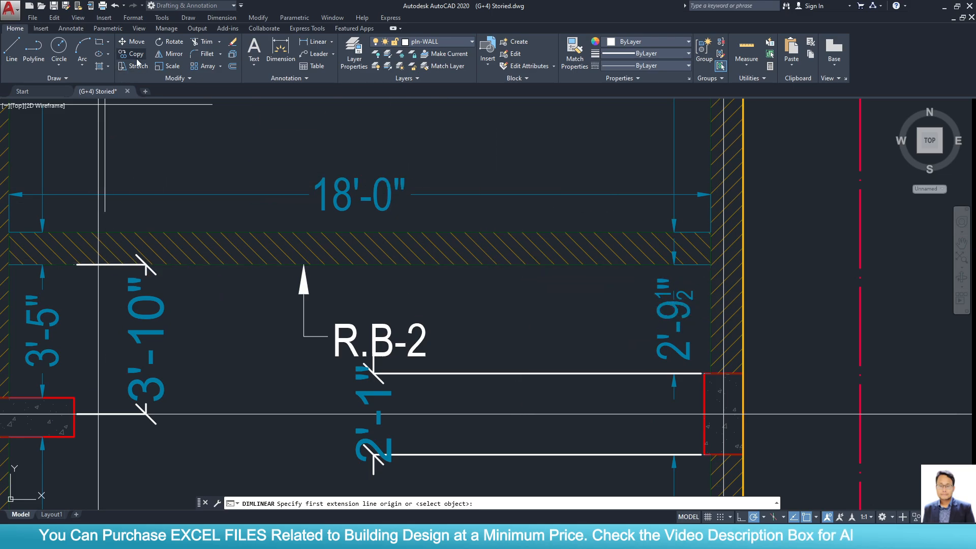
{"action": "left_click", "coordinate": [309, 41]}
{"action": "scroll", "coordinate": [187, 270], "scroll_direction": "down", "scroll_amount": 2}
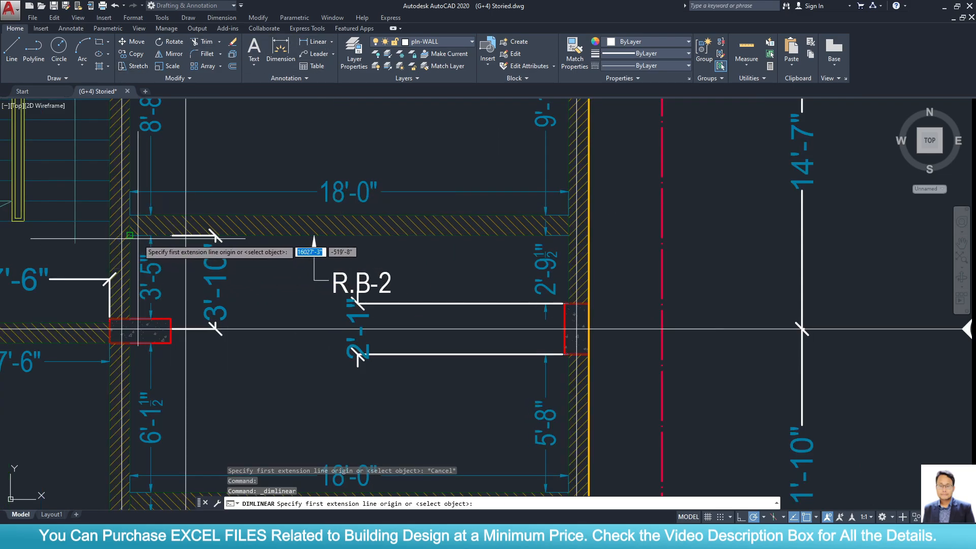
{"action": "left_click", "coordinate": [122, 329]}
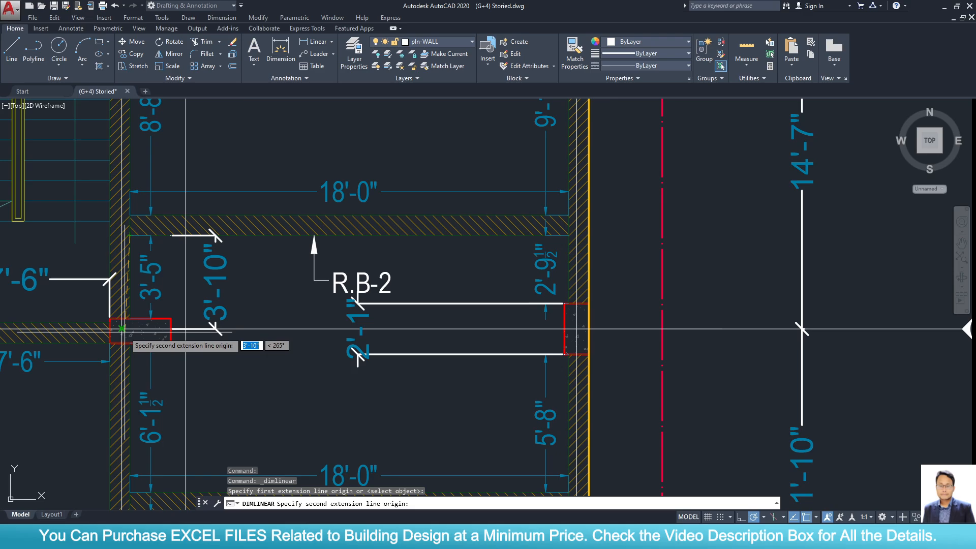
{"action": "left_click", "coordinate": [130, 236]}
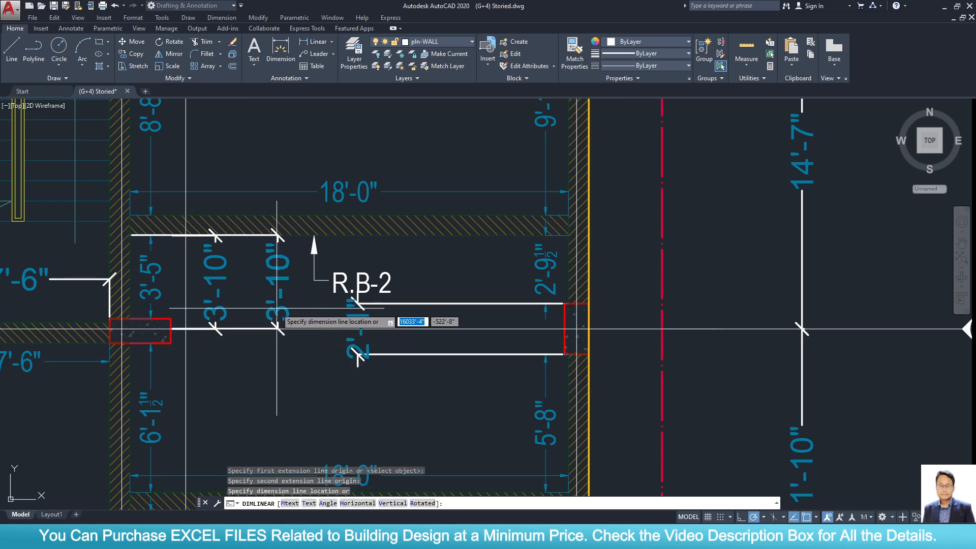
{"action": "left_click", "coordinate": [478, 321]}
{"action": "left_click", "coordinate": [483, 279]}
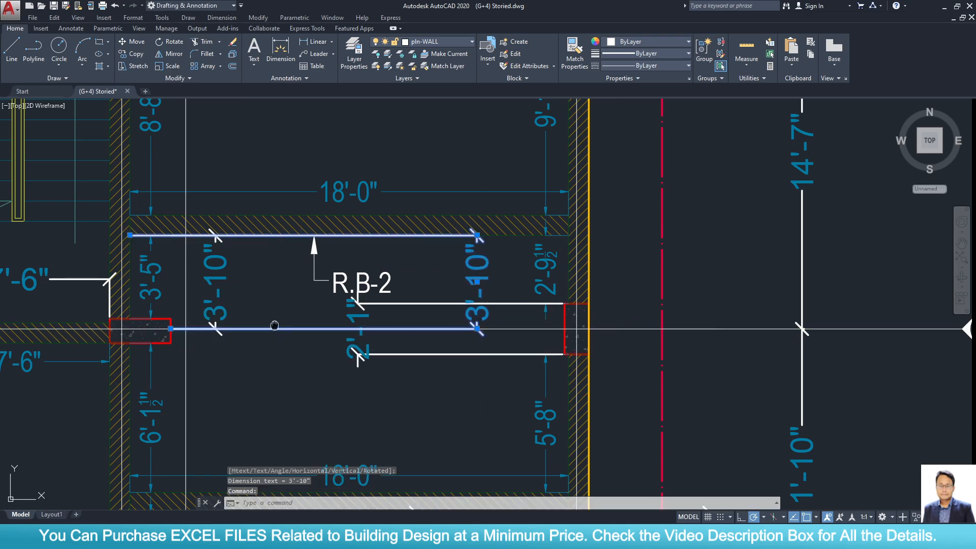
Step: Read the R.B-2 offset dimension up close and return to ETABS
{"action": "scroll", "coordinate": [483, 269], "scroll_direction": "down", "scroll_amount": 5}
{"action": "scroll", "coordinate": [353, 255], "scroll_direction": "up", "scroll_amount": 5}
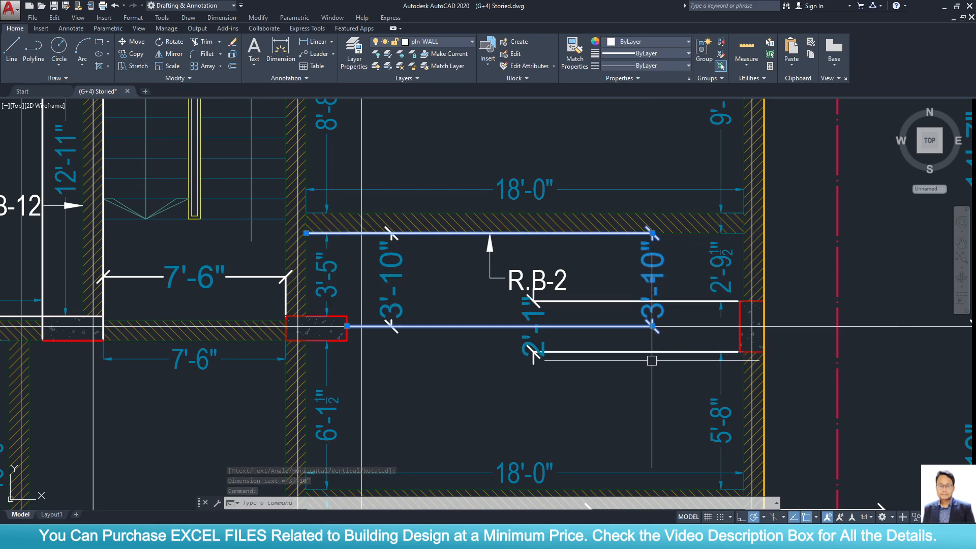
{"action": "scroll", "coordinate": [648, 318], "scroll_direction": "up", "scroll_amount": 4}
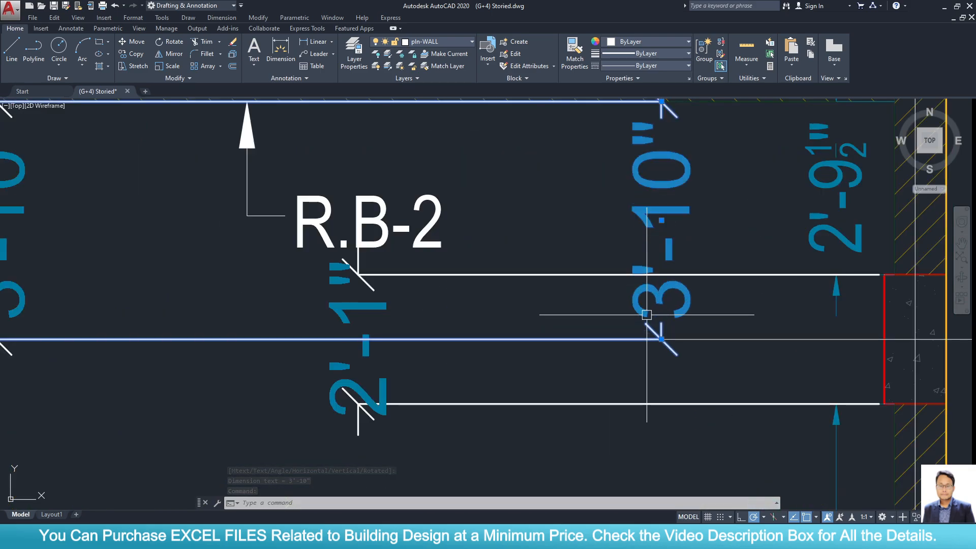
{"action": "left_click", "coordinate": [947, 10]}
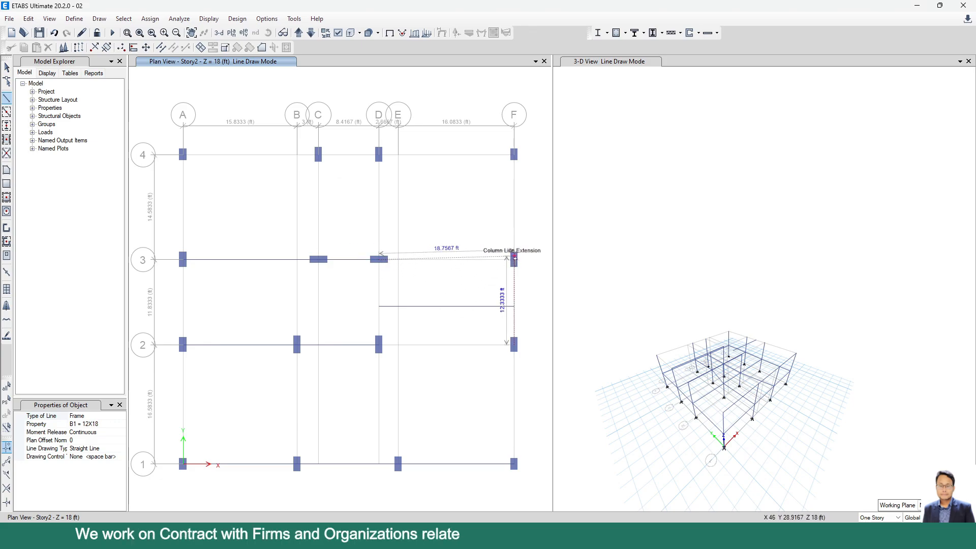
Step: Draw a B1 = 12X18 beam on Story2 from D-3 to F-3 and replicate it by dy 3.8333 ft, deleting the original
{"action": "left_click", "coordinate": [514, 260]}
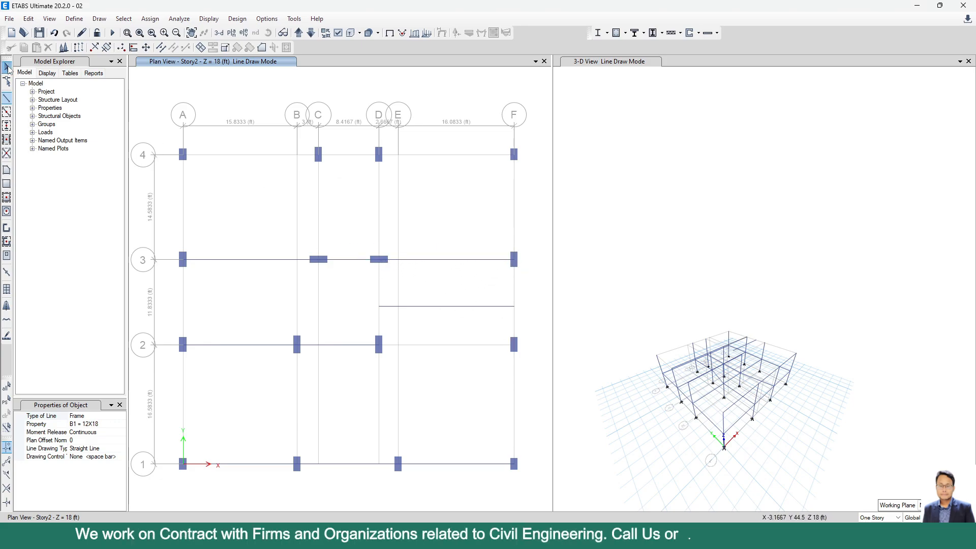
{"action": "left_click", "coordinate": [7, 68]}
{"action": "left_click", "coordinate": [436, 261]}
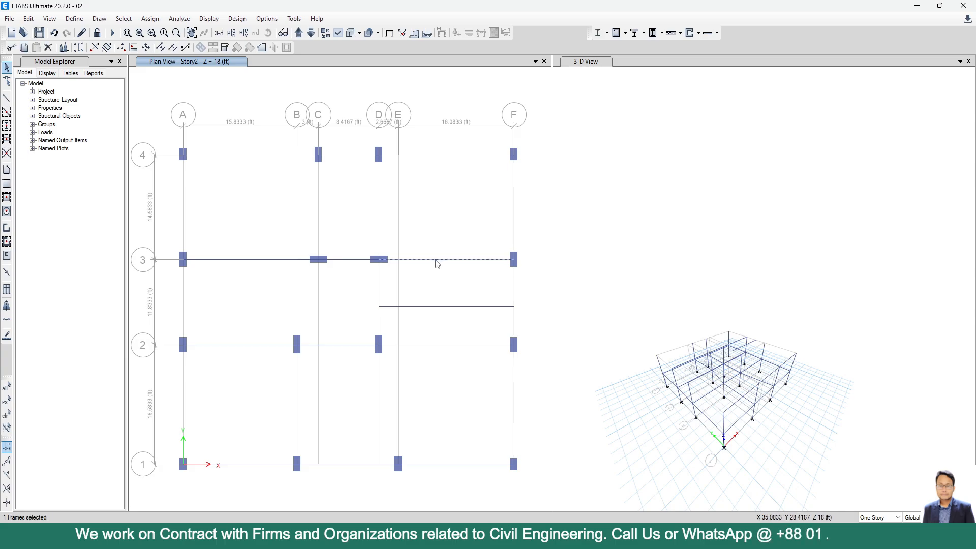
{"action": "left_click", "coordinate": [78, 47]}
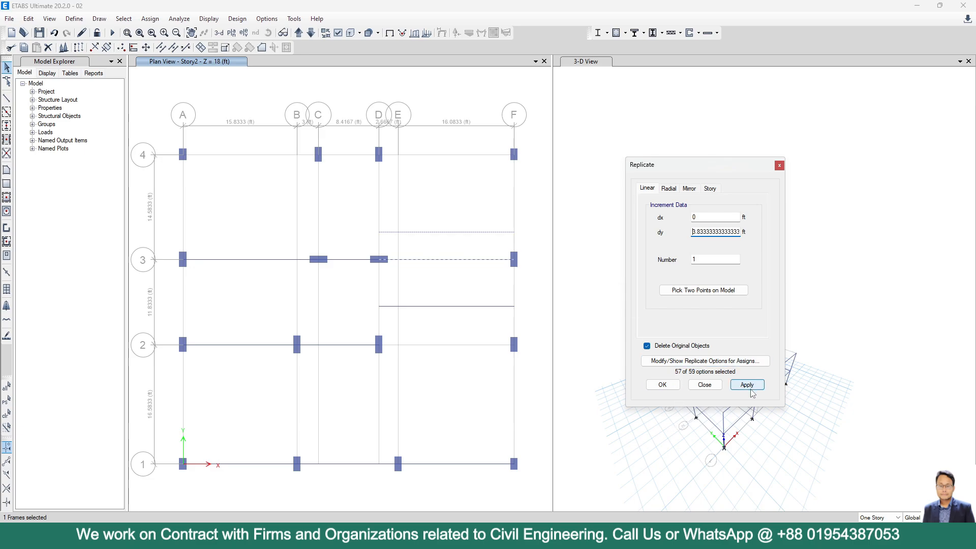
{"action": "left_click", "coordinate": [662, 386]}
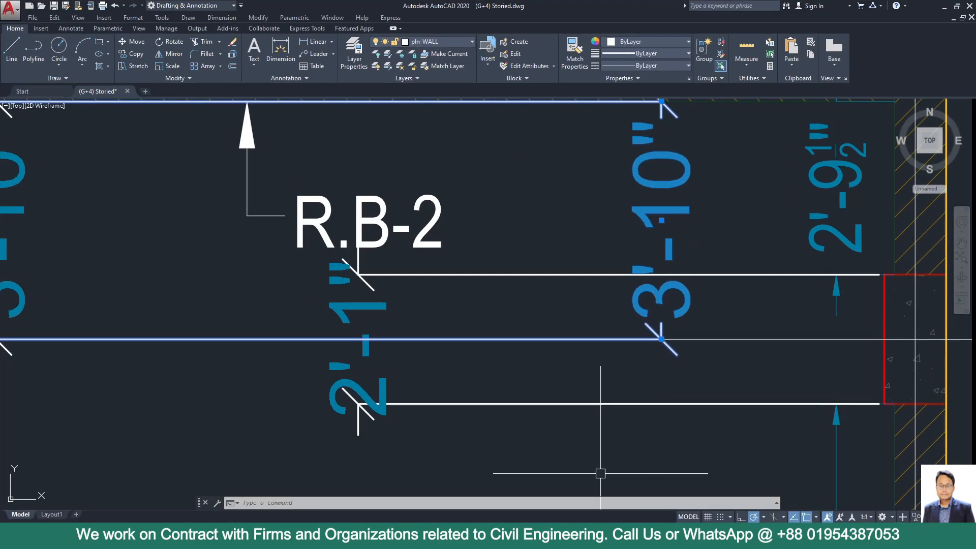
Step: Switch to AutoCAD and examine beams R.B-1 and R.B-1A along grid line 4
{"action": "scroll", "coordinate": [600, 472], "scroll_direction": "down", "scroll_amount": 10}
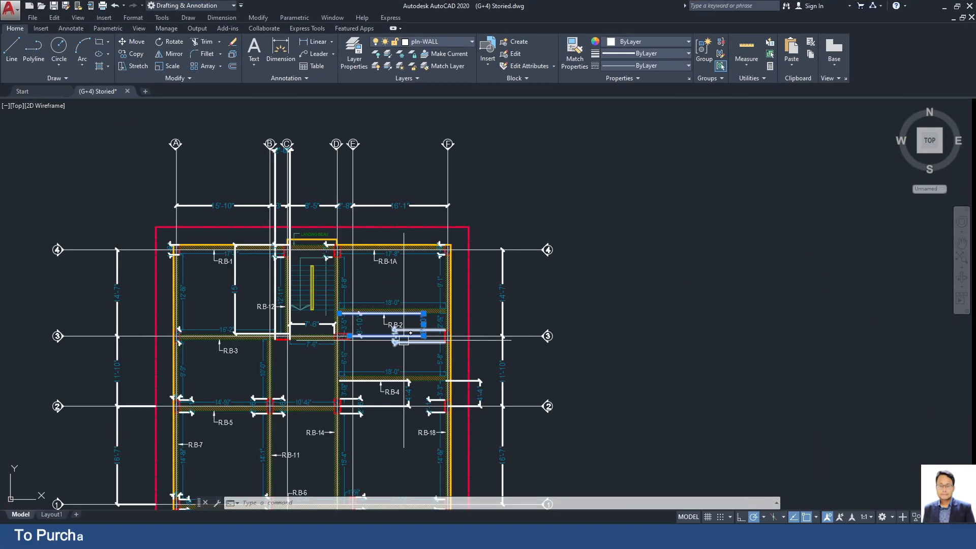
{"action": "middle_click_drag", "start_coordinate": [51, 295], "coordinate": [90, 314]}
{"action": "scroll", "coordinate": [220, 281], "scroll_direction": "up", "scroll_amount": 2}
{"action": "scroll", "coordinate": [635, 239], "scroll_direction": "down", "scroll_amount": 1}
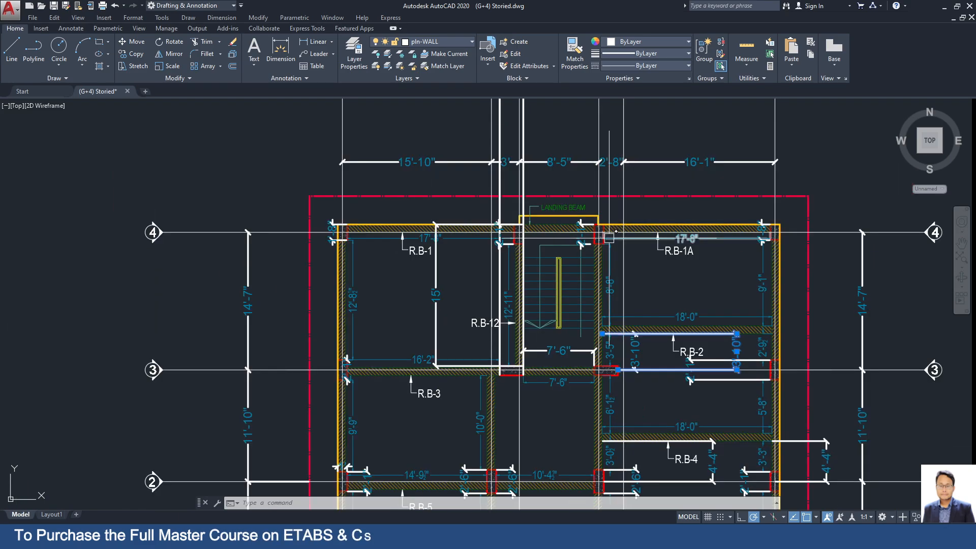
Step: Check the landing beam on grid 4 in the AutoCAD plan and draw a B1 = 12X18 frame beam from A4 to C4 in ETABS
{"action": "middle_click_drag", "start_coordinate": [571, 238], "coordinate": [481, 292]}
{"action": "scroll", "coordinate": [467, 293], "scroll_direction": "up", "scroll_amount": 2}
{"action": "left_click", "coordinate": [460, 293]}
{"action": "left_click", "coordinate": [450, 249]}
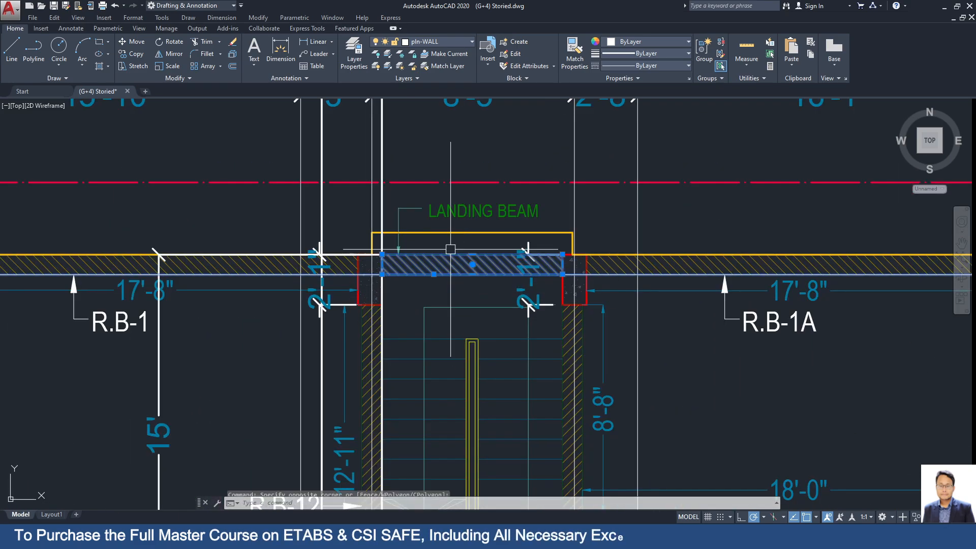
{"action": "left_click", "coordinate": [945, 8]}
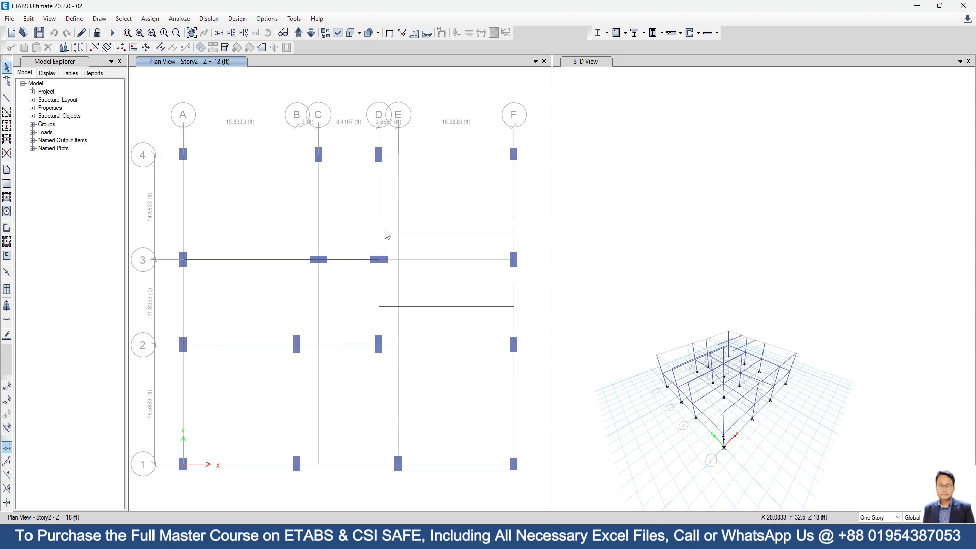
{"action": "left_click", "coordinate": [6, 99]}
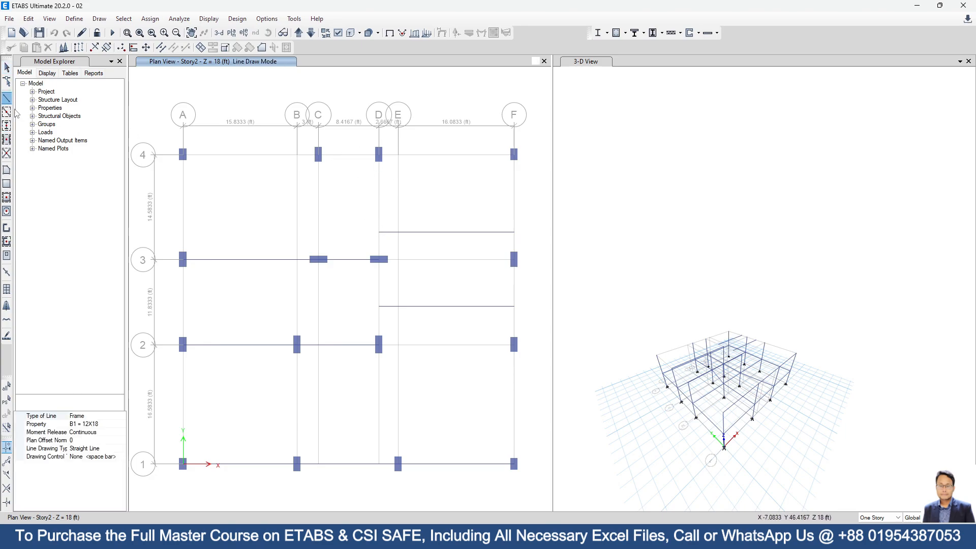
{"action": "left_click", "coordinate": [123, 425]}
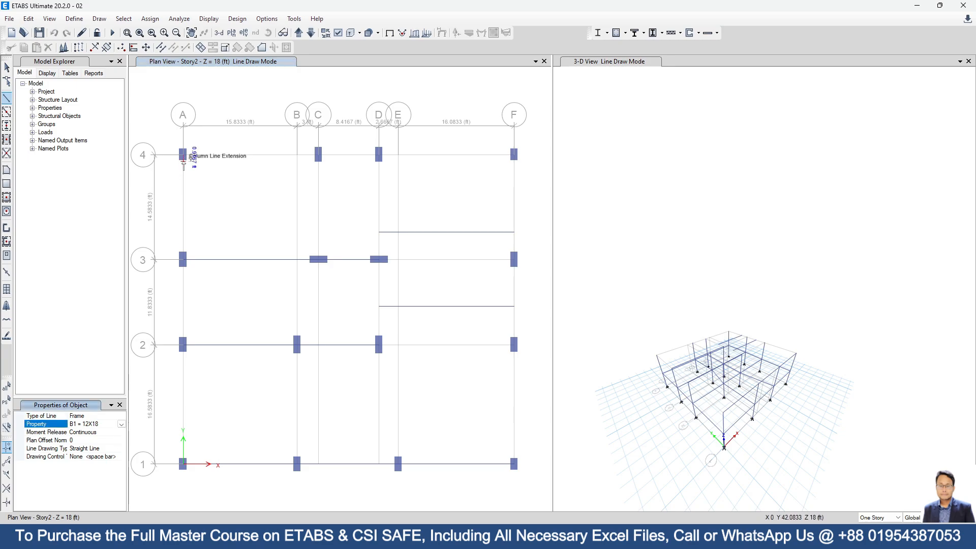
{"action": "left_click", "coordinate": [183, 156]}
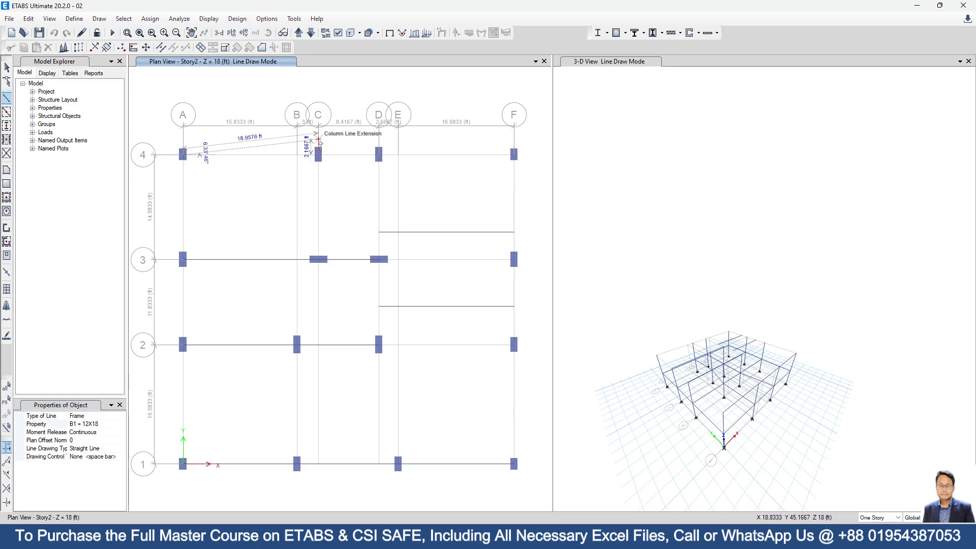
{"action": "double_click", "coordinate": [318, 155]}
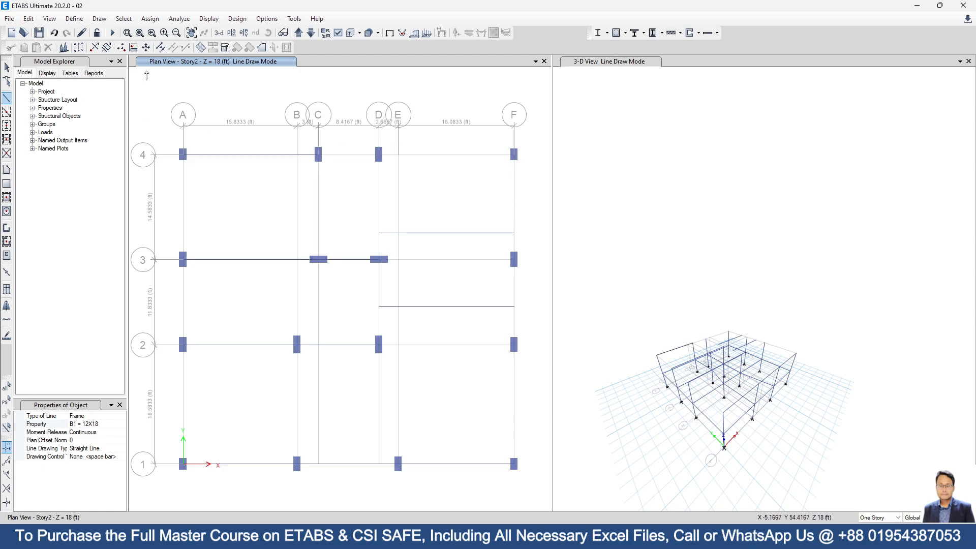
Step: Draw a B1 = 12X18 frame beam along grid 4 from grid point D4 to F4 on the Story2 plan
{"action": "middle_click_drag", "start_coordinate": [347, 190], "coordinate": [318, 218]}
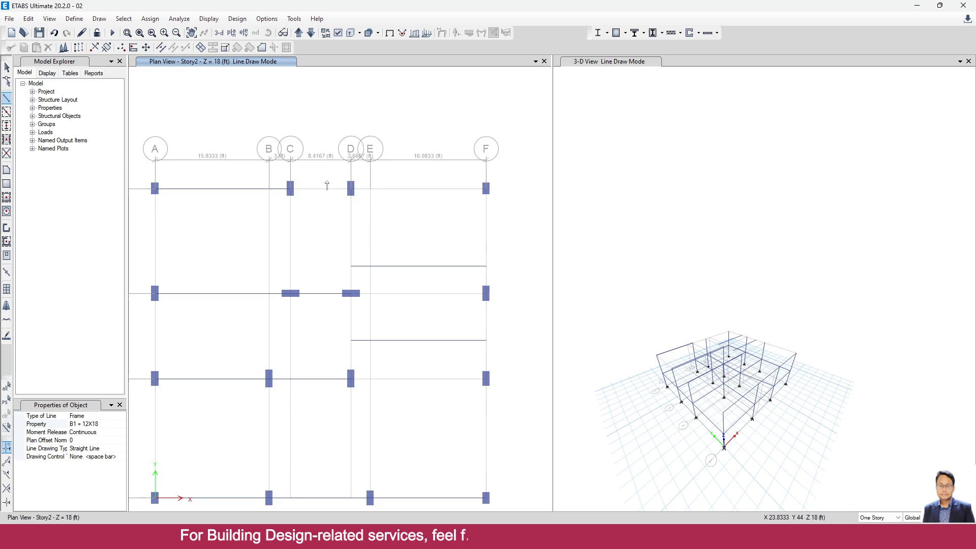
{"action": "scroll", "coordinate": [368, 173], "scroll_direction": "up", "scroll_amount": 3}
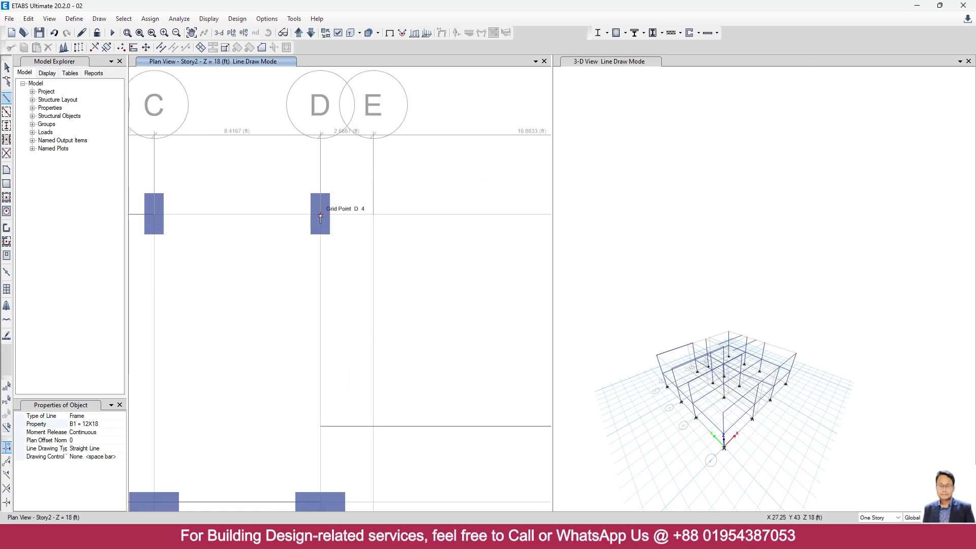
{"action": "scroll", "coordinate": [296, 343], "scroll_direction": "down", "scroll_amount": 3}
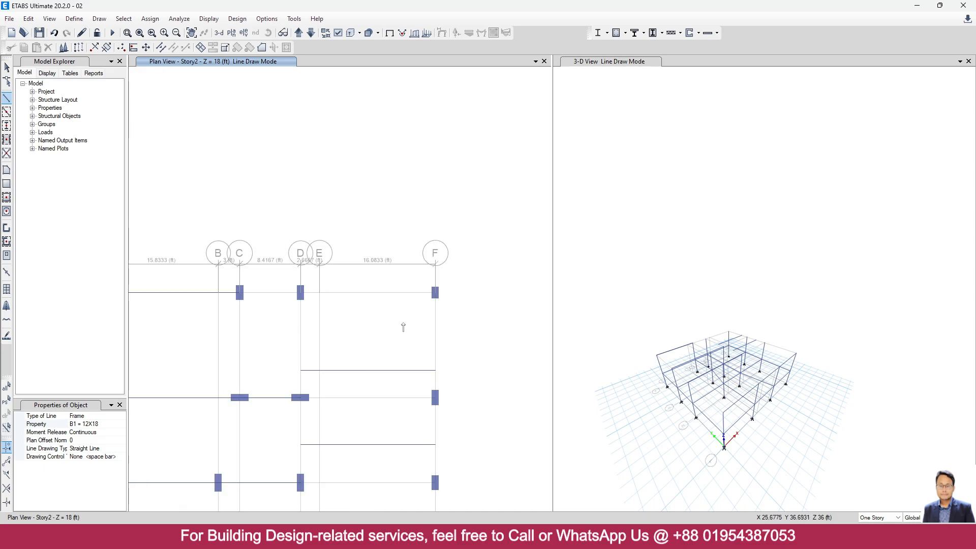
{"action": "left_click", "coordinate": [435, 292]}
{"action": "scroll", "coordinate": [442, 209], "scroll_direction": "down", "scroll_amount": 2}
{"action": "scroll", "coordinate": [427, 249], "scroll_direction": "up", "scroll_amount": 2}
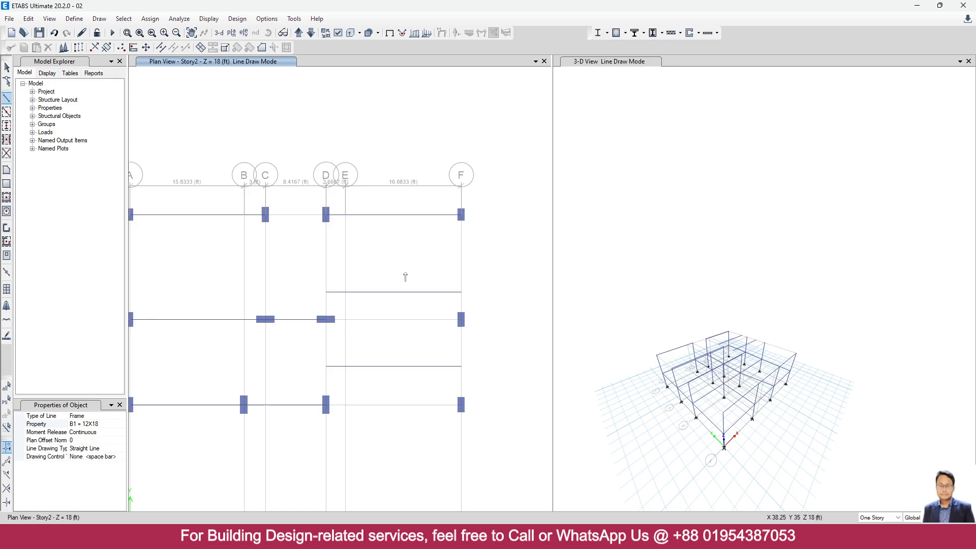
{"action": "middle_click_drag", "start_coordinate": [405, 273], "coordinate": [444, 248]}
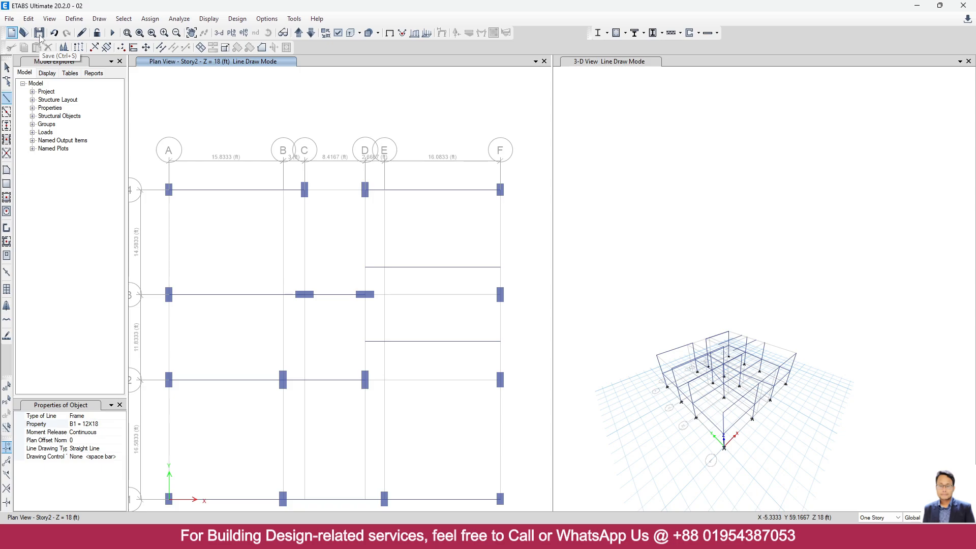
Step: Switch to AutoCAD and examine the full roof beam layout, including beam R.B-7 along grid A
{"action": "scroll", "coordinate": [308, 199], "scroll_direction": "down", "scroll_amount": 3}
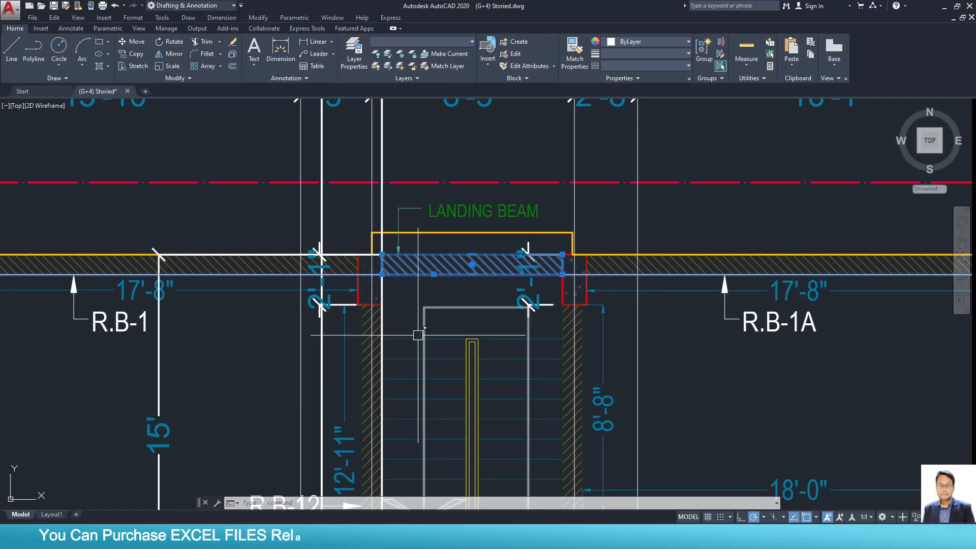
{"action": "scroll", "coordinate": [323, 300], "scroll_direction": "down", "scroll_amount": 5}
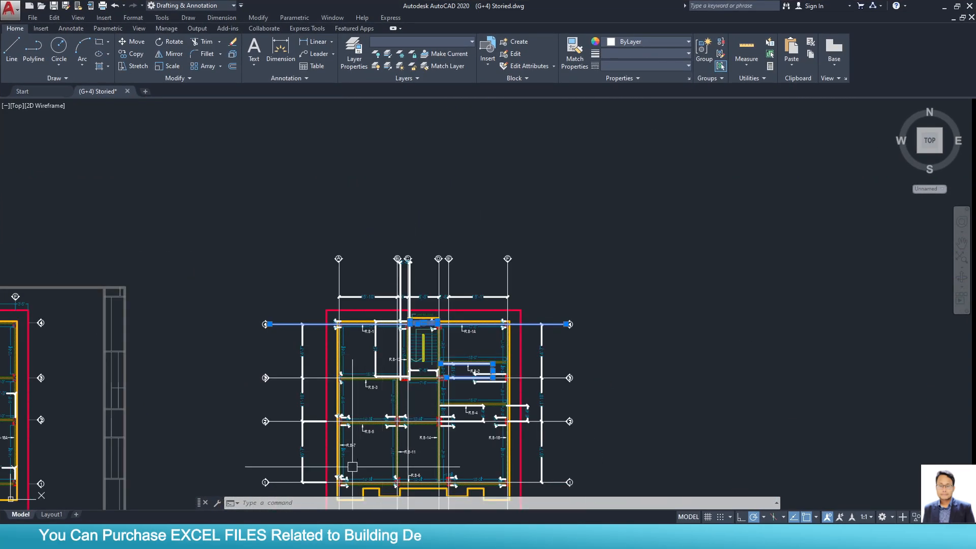
{"action": "scroll", "coordinate": [322, 300], "scroll_direction": "up", "scroll_amount": 5}
{"action": "middle_click_drag", "start_coordinate": [327, 311], "coordinate": [316, 483]}
{"action": "scroll", "coordinate": [308, 473], "scroll_direction": "down", "scroll_amount": 3}
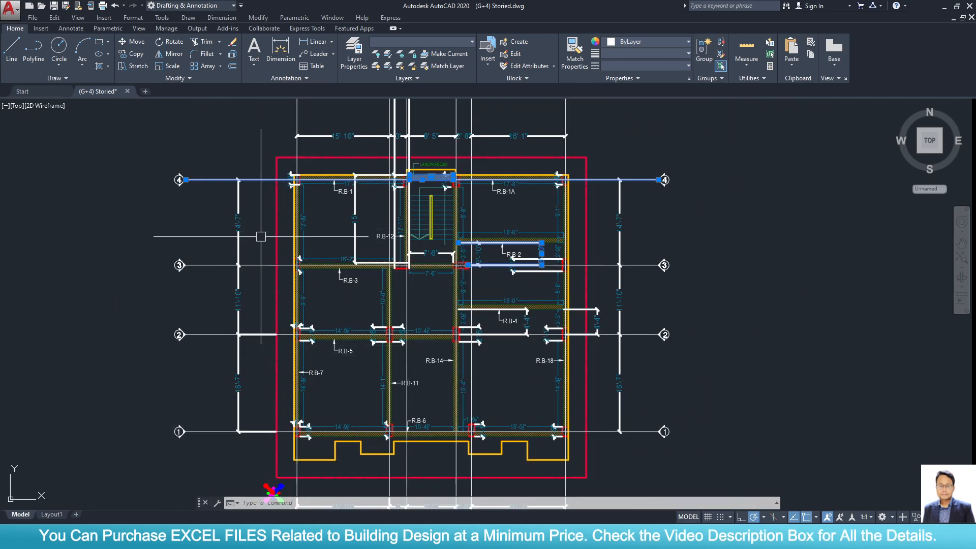
Step: Return to ETABS and draw continuous B1 = 12X18 beams along grid A from A1 through A2 and A3 to A4
{"action": "left_click", "coordinate": [946, 8]}
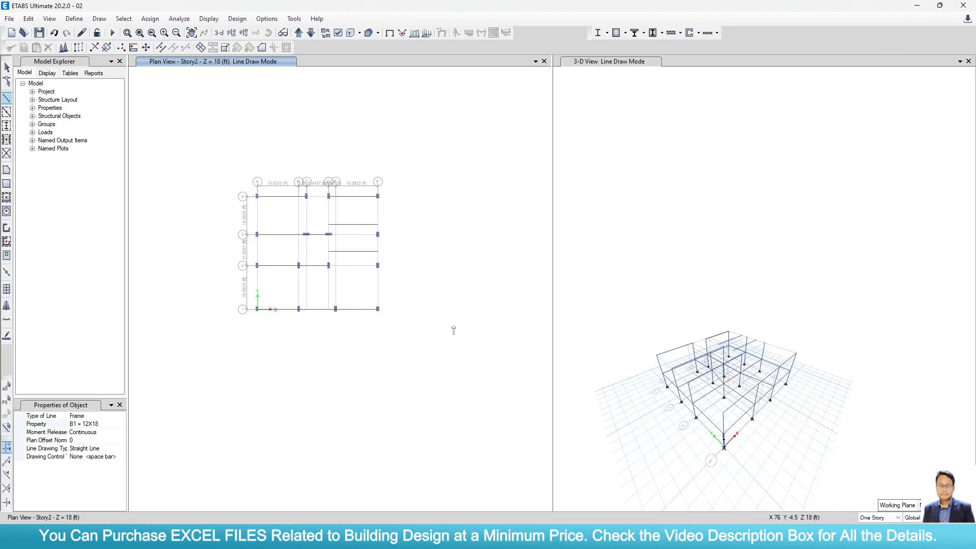
{"action": "scroll", "coordinate": [275, 266], "scroll_direction": "up", "scroll_amount": 5}
{"action": "scroll", "coordinate": [266, 312], "scroll_direction": "down", "scroll_amount": 3}
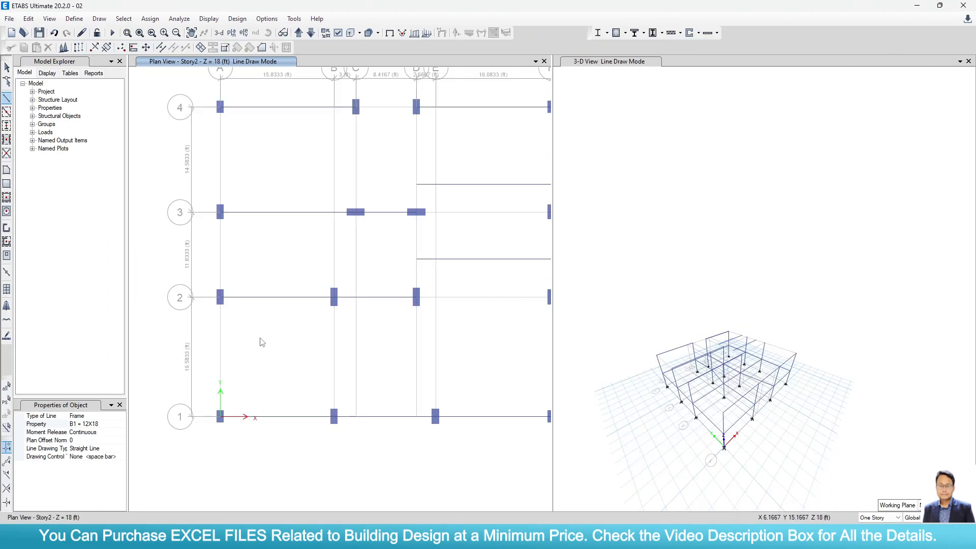
{"action": "left_click", "coordinate": [220, 418]}
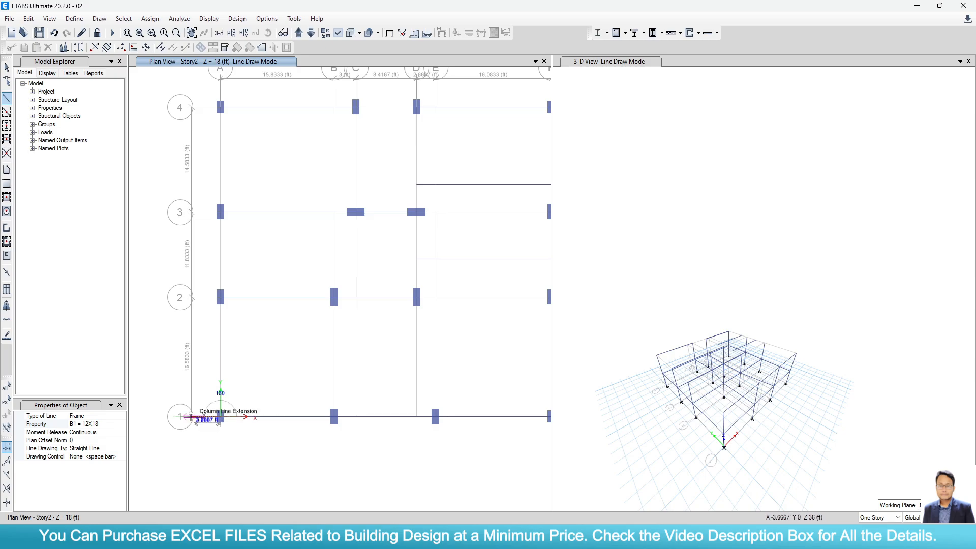
{"action": "left_click", "coordinate": [219, 298]}
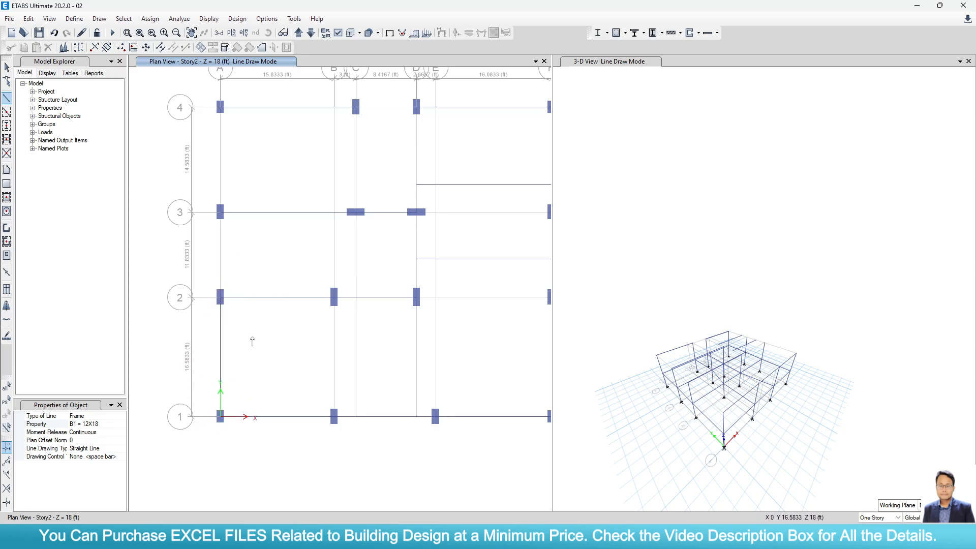
{"action": "left_click", "coordinate": [220, 214]}
{"action": "scroll", "coordinate": [248, 265], "scroll_direction": "up", "scroll_amount": 3}
{"action": "scroll", "coordinate": [262, 316], "scroll_direction": "down", "scroll_amount": 3}
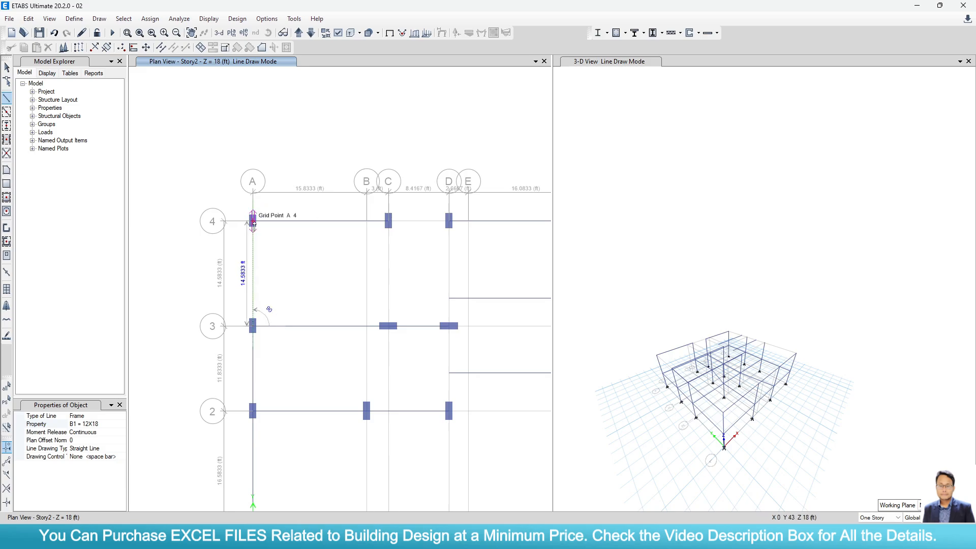
{"action": "left_click", "coordinate": [252, 222]}
{"action": "scroll", "coordinate": [310, 277], "scroll_direction": "down", "scroll_amount": 3}
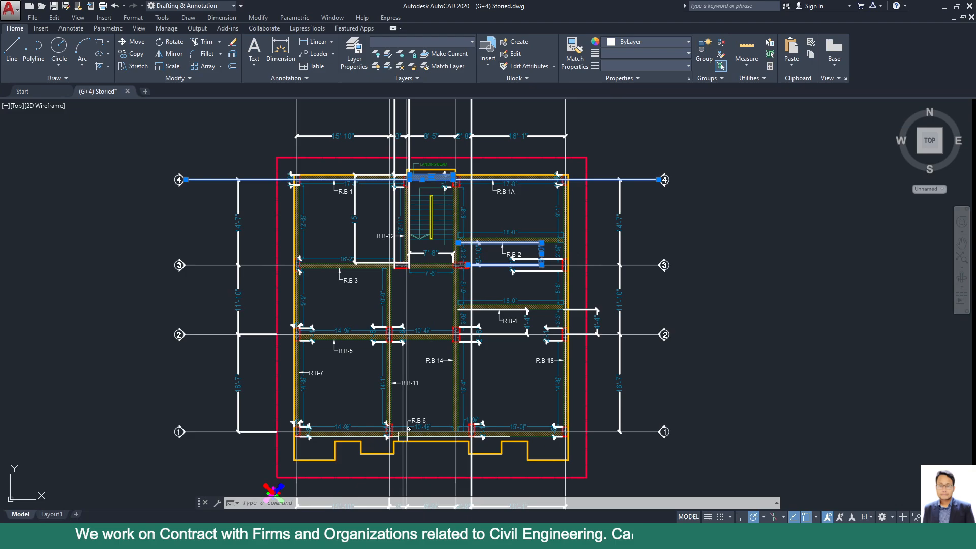
Step: Switch to AutoCAD and trace grid line B to examine the extent of beam R.B-11
{"action": "scroll", "coordinate": [399, 316], "scroll_direction": "up", "scroll_amount": 2}
{"action": "middle_click_drag", "start_coordinate": [399, 316], "coordinate": [394, 345]}
{"action": "left_click", "coordinate": [385, 394]}
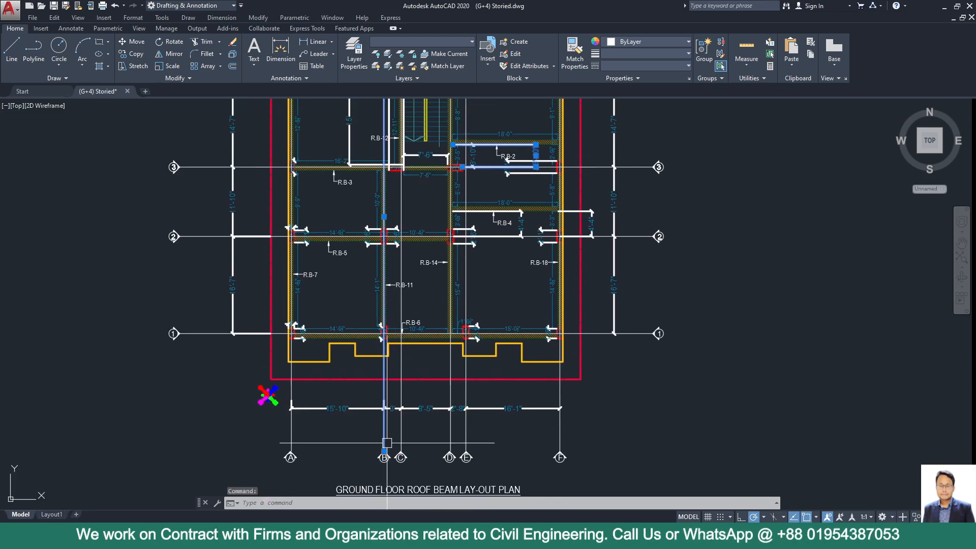
{"action": "middle_click_drag", "start_coordinate": [381, 339], "coordinate": [370, 435]}
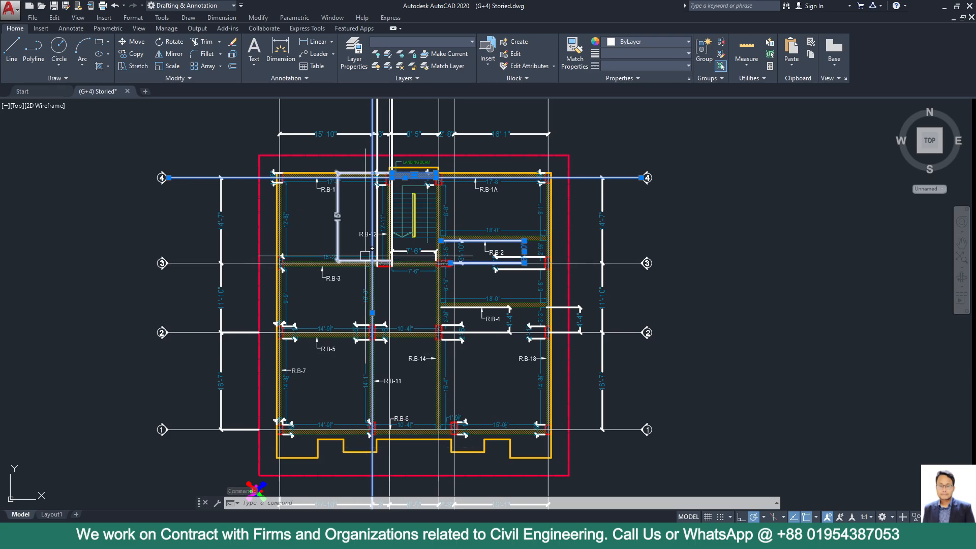
{"action": "scroll", "coordinate": [372, 261], "scroll_direction": "down", "scroll_amount": 3}
{"action": "scroll", "coordinate": [386, 302], "scroll_direction": "up", "scroll_amount": 3}
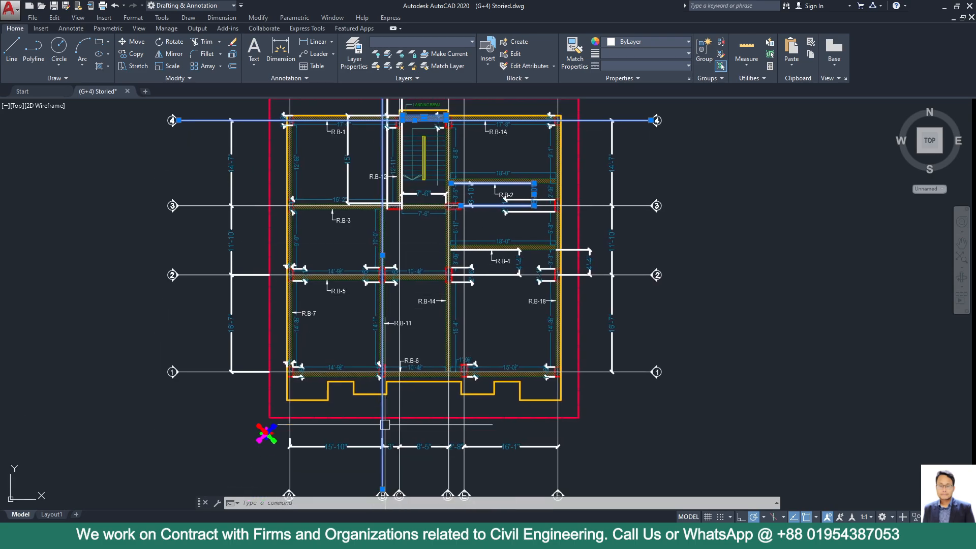
Step: Return to ETABS and draw B1 = 12X18 beams along grid B from B1 through B2 to B3
{"action": "left_click", "coordinate": [946, 9]}
{"action": "scroll", "coordinate": [356, 362], "scroll_direction": "up", "scroll_amount": 5}
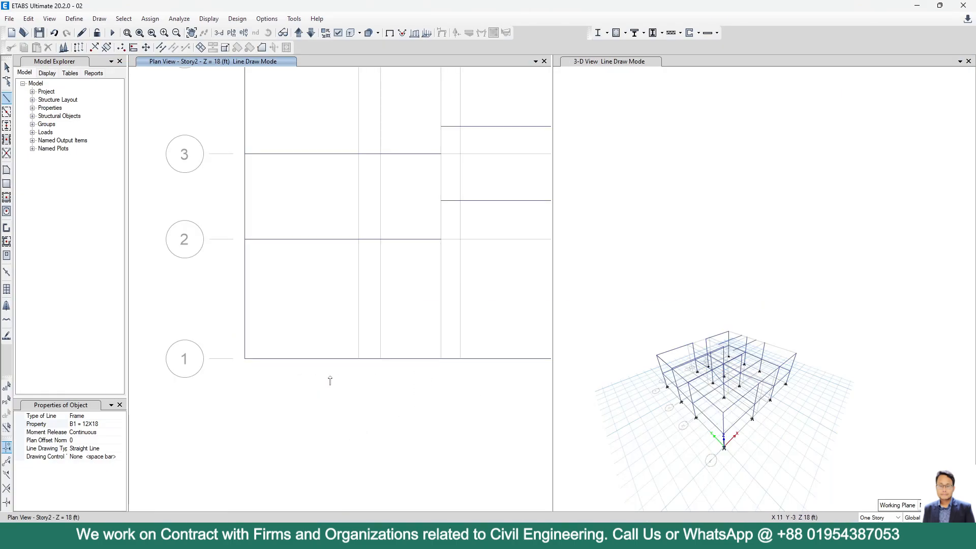
{"action": "left_click", "coordinate": [358, 360]}
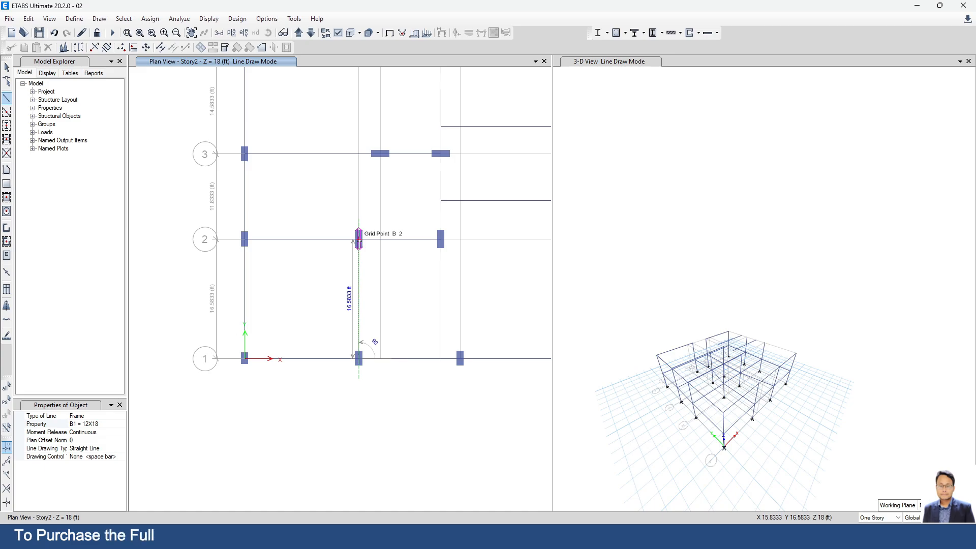
{"action": "left_click", "coordinate": [358, 239]}
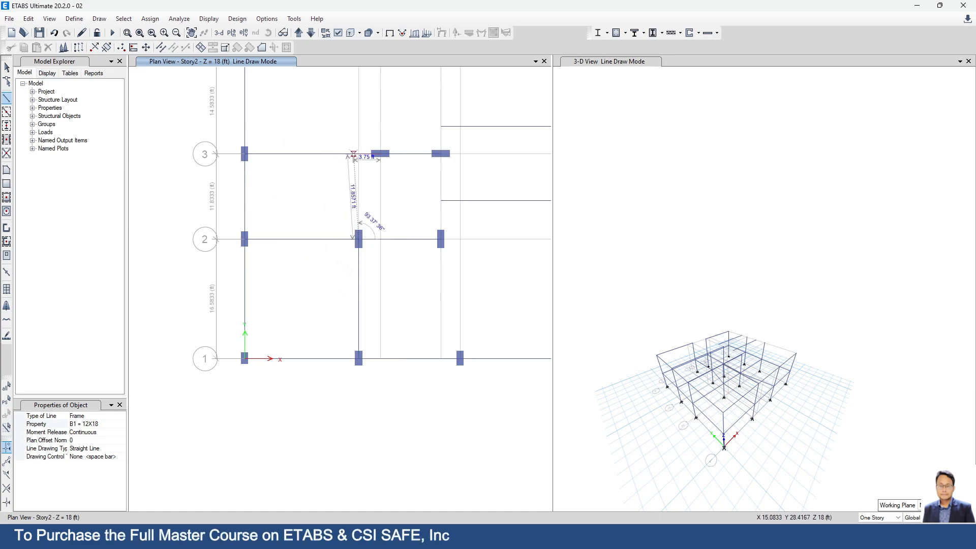
{"action": "double_click", "coordinate": [358, 152]}
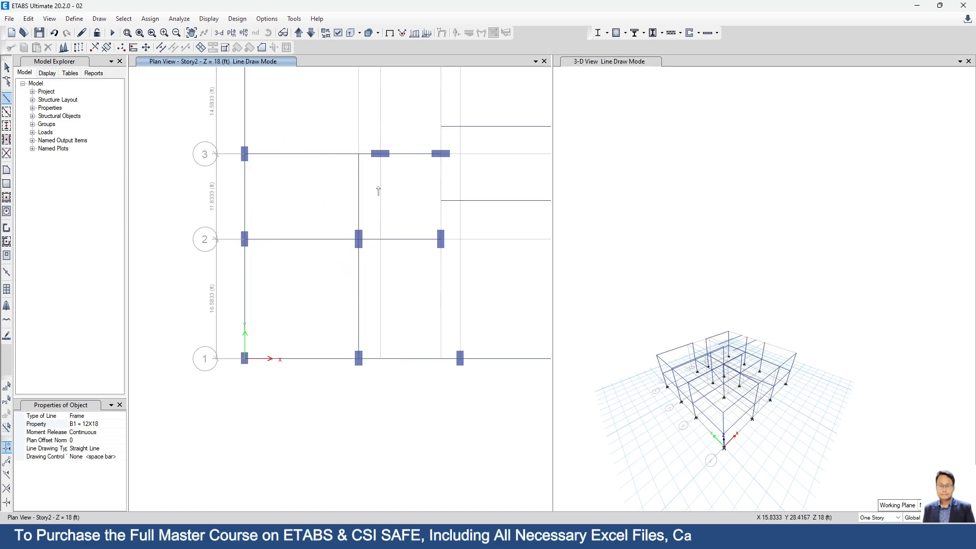
Step: Switch to AutoCAD, clear the selection and examine the beams along grid D, including R.B-14, between grids 1 and 4
{"action": "scroll", "coordinate": [356, 295], "scroll_direction": "down", "scroll_amount": 4}
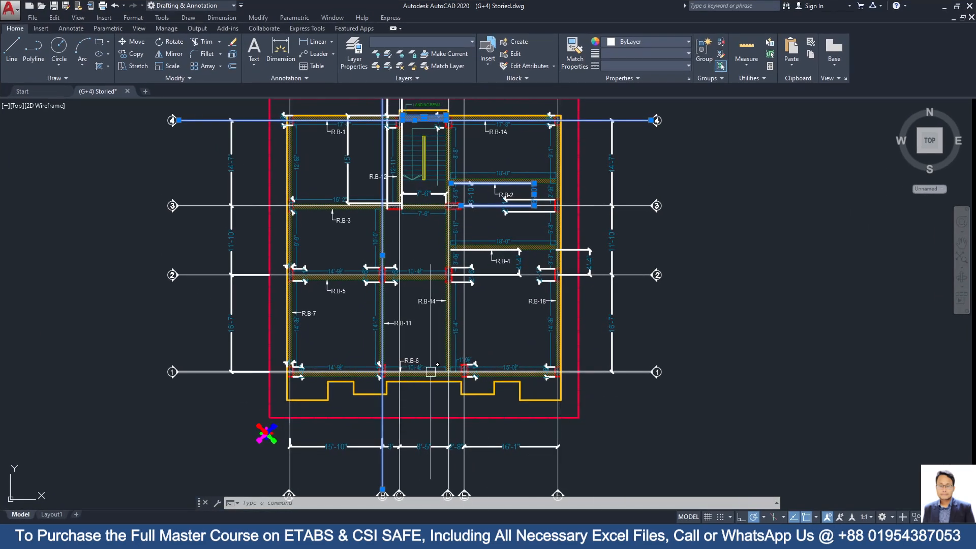
{"action": "scroll", "coordinate": [377, 335], "scroll_direction": "down", "scroll_amount": 2}
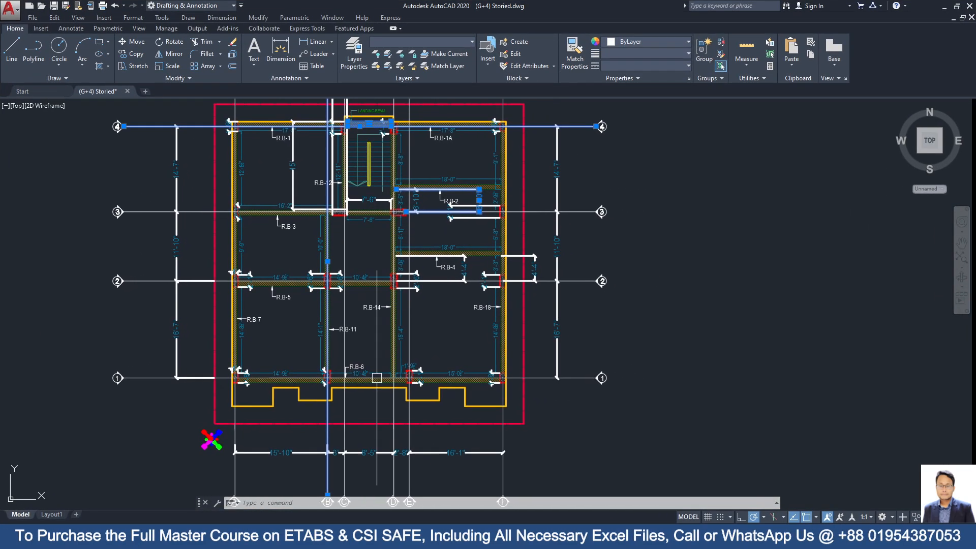
{"action": "scroll", "coordinate": [378, 334], "scroll_direction": "up", "scroll_amount": 2}
{"action": "key", "text": "Escape"}
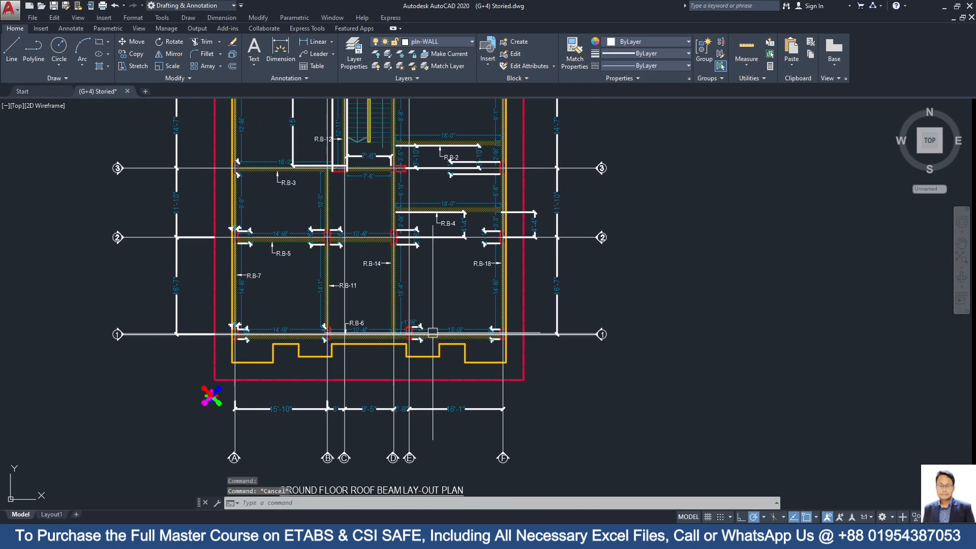
{"action": "scroll", "coordinate": [433, 332], "scroll_direction": "up", "scroll_amount": 2}
{"action": "scroll", "coordinate": [433, 354], "scroll_direction": "down", "scroll_amount": 2}
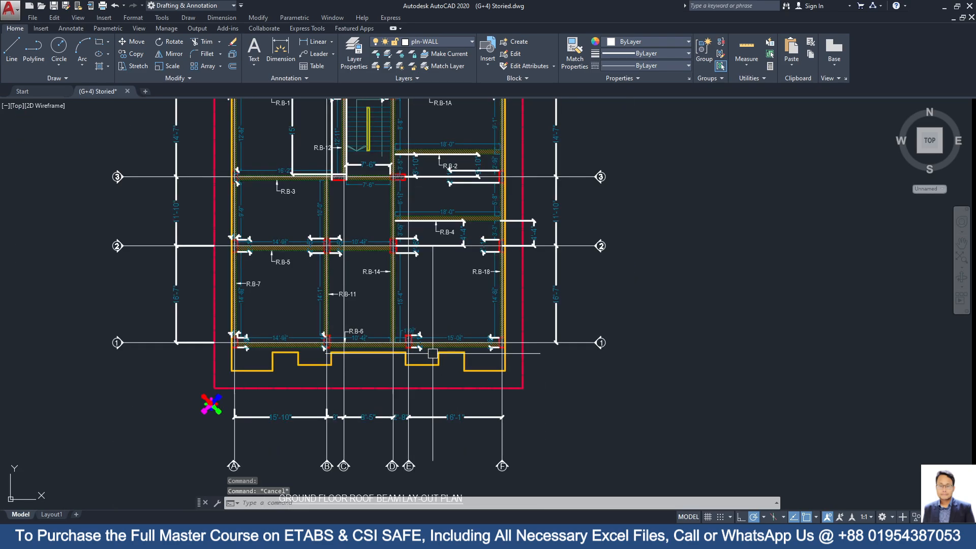
{"action": "middle_click_drag", "start_coordinate": [433, 354], "coordinate": [428, 379]}
{"action": "middle_click_drag", "start_coordinate": [385, 213], "coordinate": [384, 247]}
{"action": "mouse_move", "coordinate": [379, 323]}
{"action": "middle_mouse_down"}
{"action": "mouse_move", "coordinate": [375, 259]}
{"action": "mouse_move", "coordinate": [372, 310]}
{"action": "middle_mouse_up"}
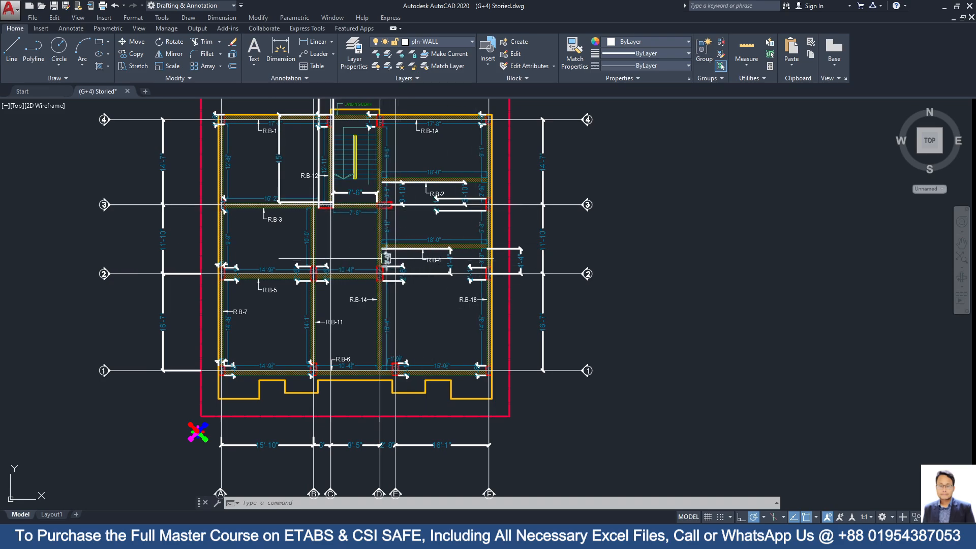
{"action": "middle_click_drag", "start_coordinate": [385, 421], "coordinate": [385, 398]}
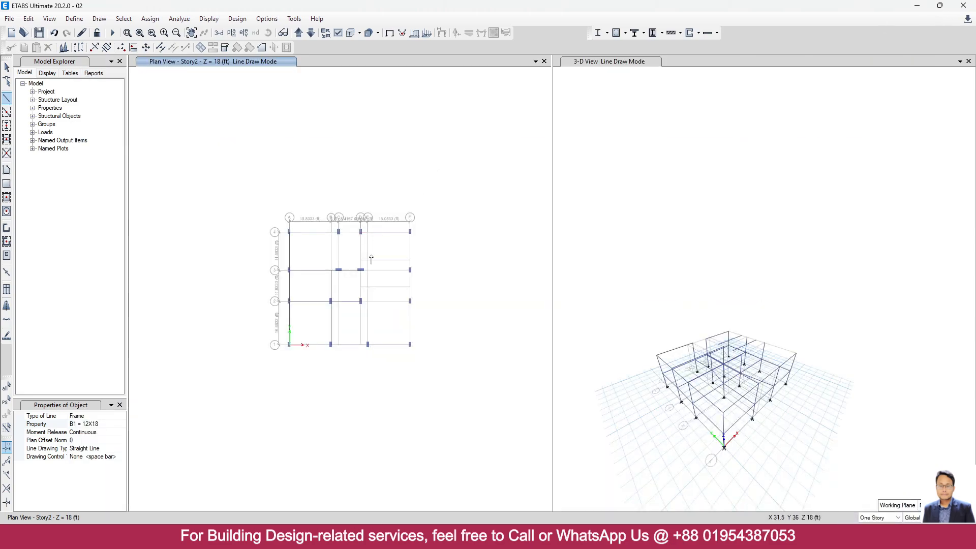
Step: Draw continuous B1 = 12X18 beams along grid D on Story2 from D3 through D2 to D1
{"action": "scroll", "coordinate": [349, 303], "scroll_direction": "up", "scroll_amount": 3}
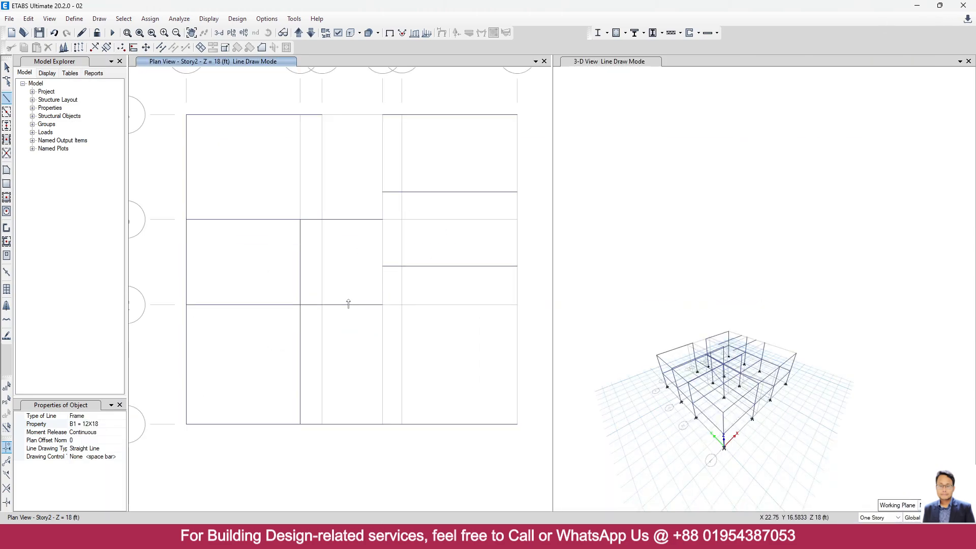
{"action": "middle_click_drag", "start_coordinate": [393, 253], "coordinate": [398, 236]}
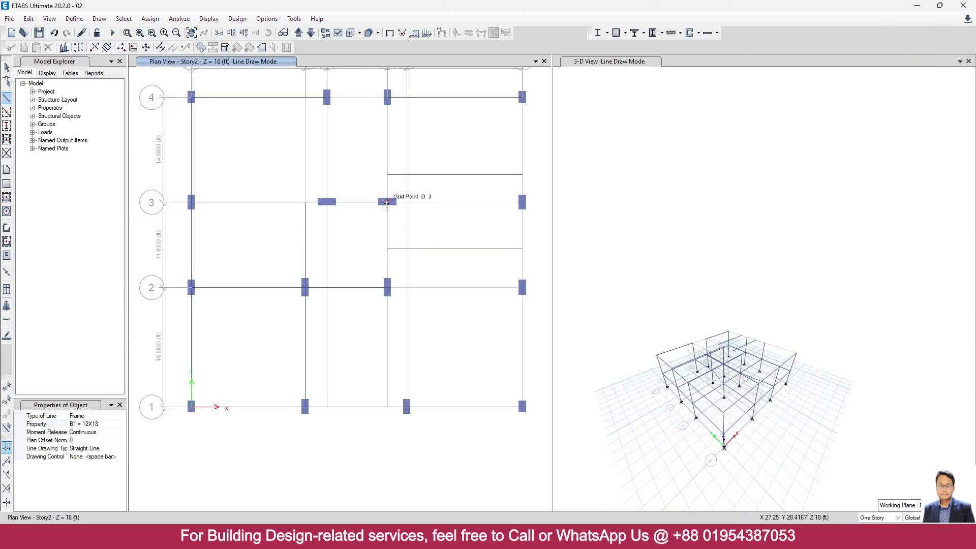
{"action": "left_click", "coordinate": [387, 202]}
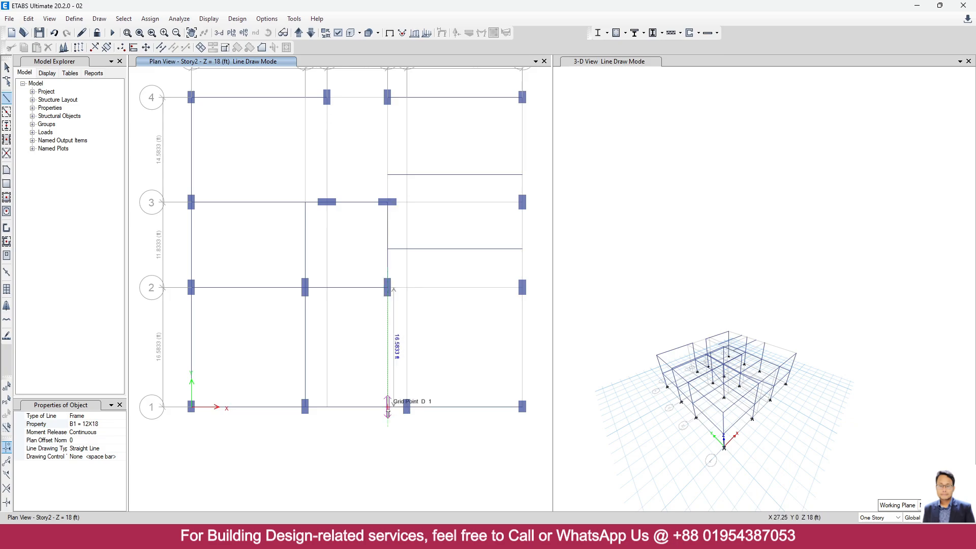
{"action": "scroll", "coordinate": [367, 436], "scroll_direction": "down", "scroll_amount": 3}
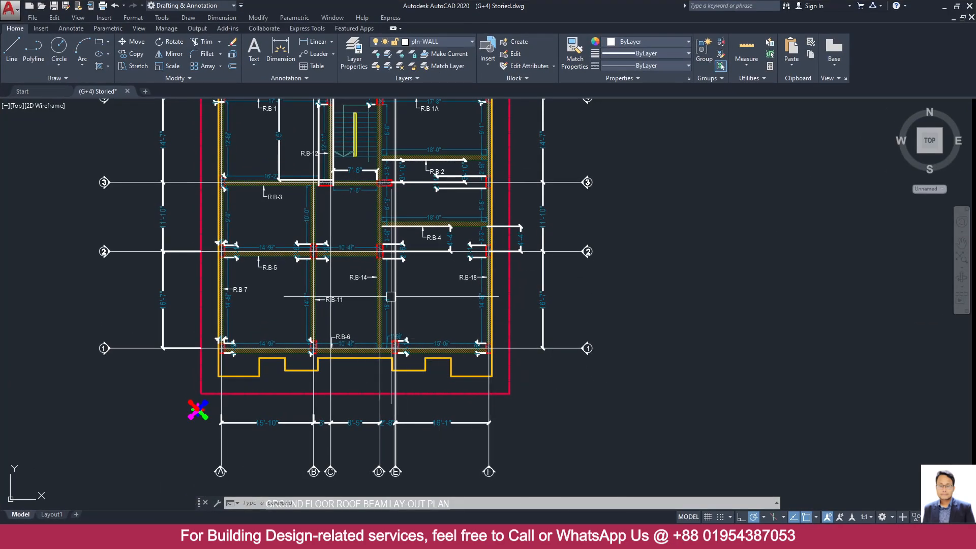
Step: Switch to AutoCAD and examine the beams along grids C and D between grids 3 and 4, including R.B-12
{"action": "scroll", "coordinate": [391, 287], "scroll_direction": "down", "scroll_amount": 2}
{"action": "scroll", "coordinate": [390, 288], "scroll_direction": "up", "scroll_amount": 2}
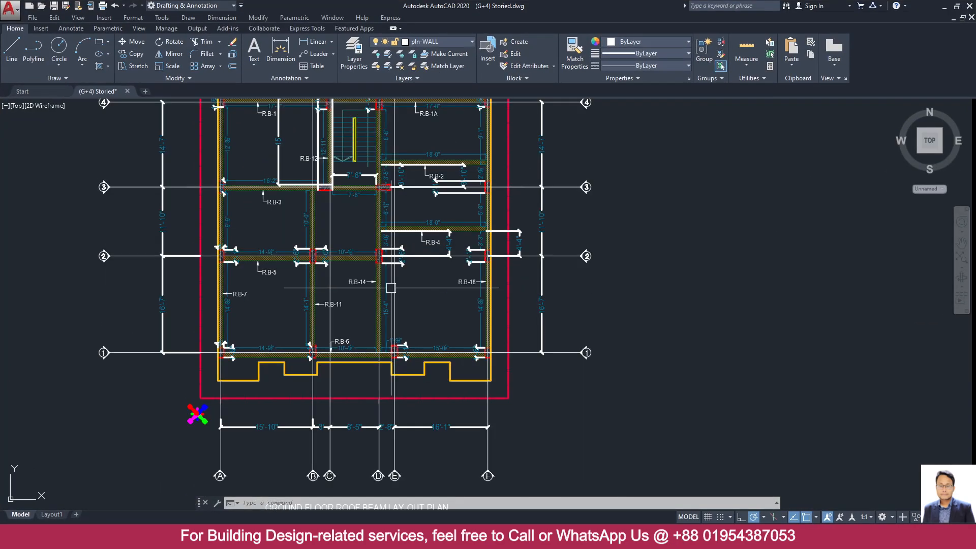
{"action": "middle_click_drag", "start_coordinate": [390, 288], "coordinate": [389, 362]}
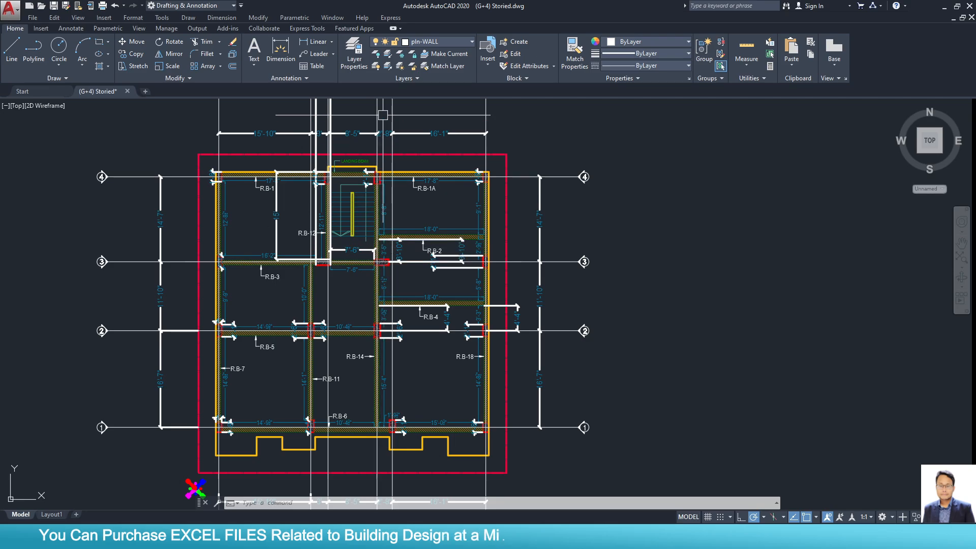
Step: Return to ETABS and draw a B1 = 12X18 beam along grid D from D3 to D4
{"action": "left_click", "coordinate": [945, 10]}
{"action": "scroll", "coordinate": [336, 321], "scroll_direction": "up", "scroll_amount": 3}
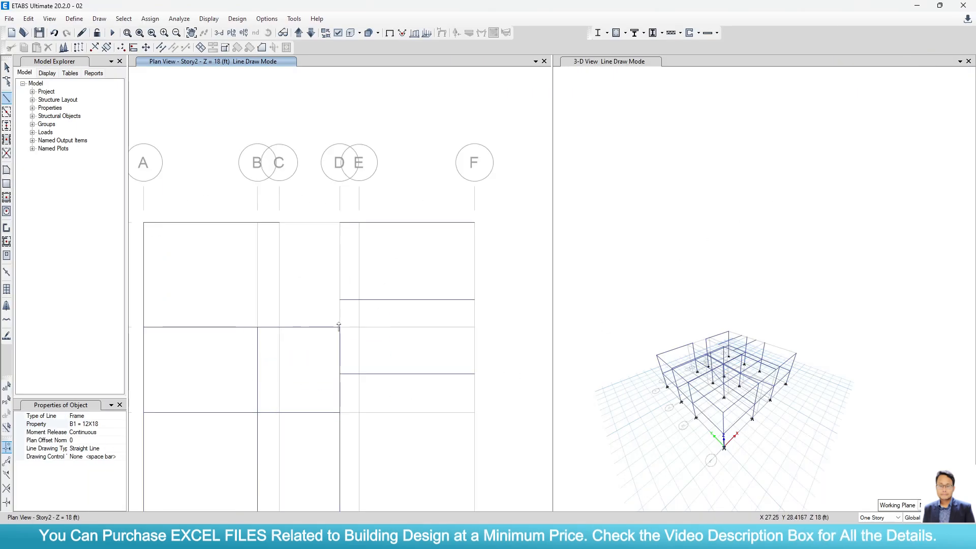
{"action": "left_click", "coordinate": [340, 328]}
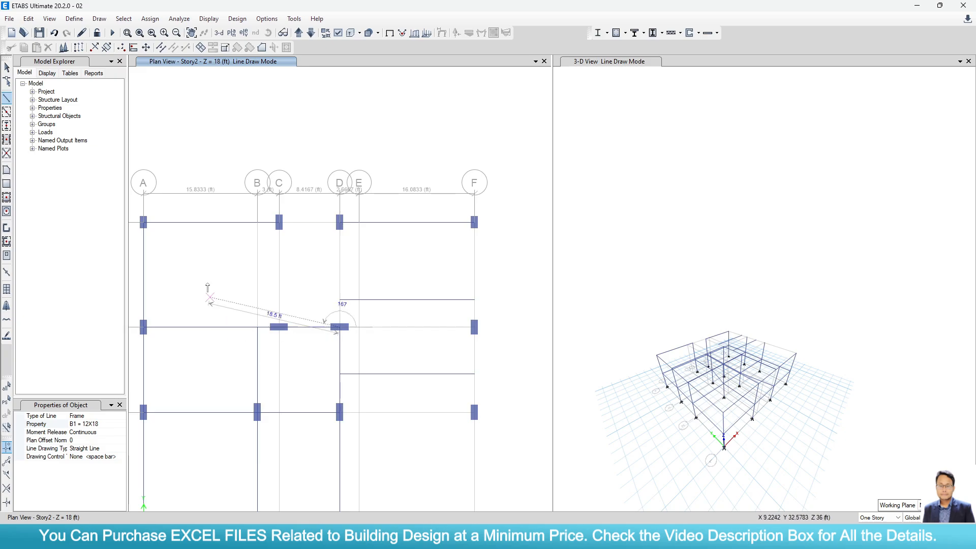
{"action": "left_click", "coordinate": [339, 224]}
{"action": "key", "text": "Escape"}
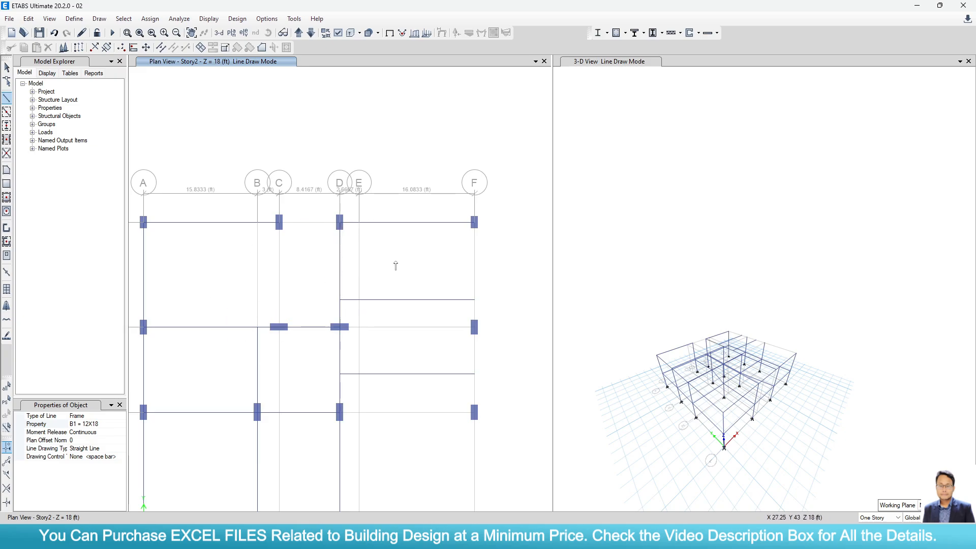
Step: Draw a B1 = 12X18 beam along grid C from C3 to C4
{"action": "left_click", "coordinate": [279, 328]}
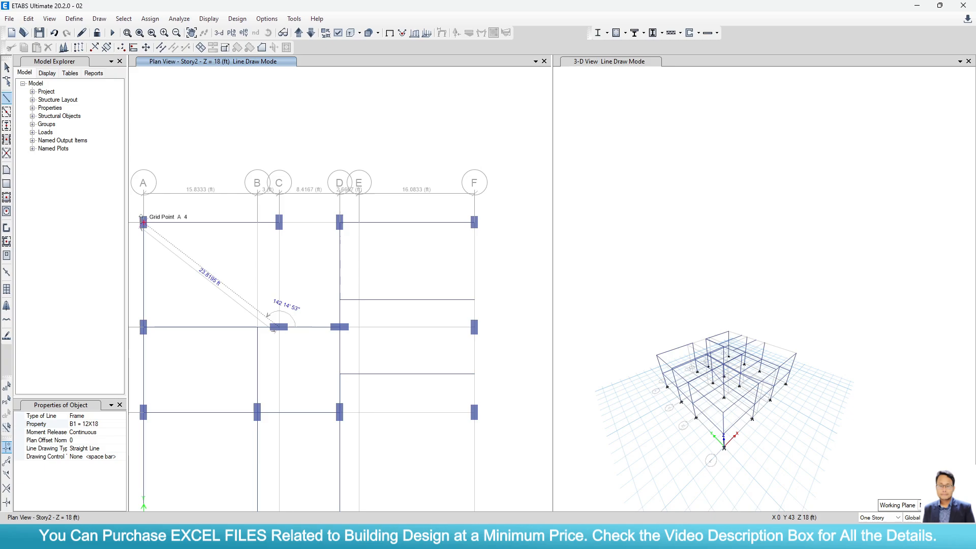
{"action": "left_click", "coordinate": [279, 224]}
{"action": "key", "text": "Escape"}
{"action": "scroll", "coordinate": [321, 262], "scroll_direction": "down", "scroll_amount": 3}
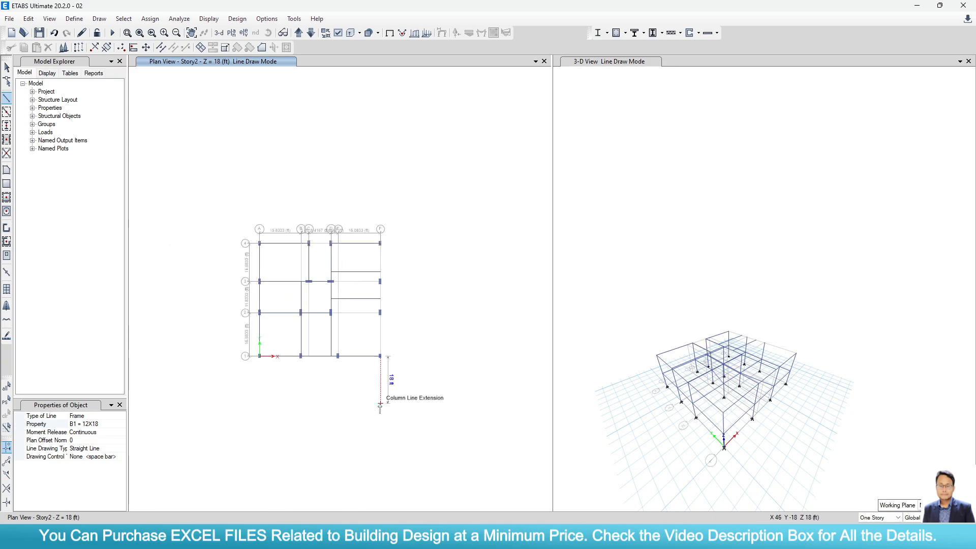
Step: Switch to AutoCAD and examine the beam line along grid F, including R.B-18, between grids 1 and 4
{"action": "left_click", "coordinate": [655, 537]}
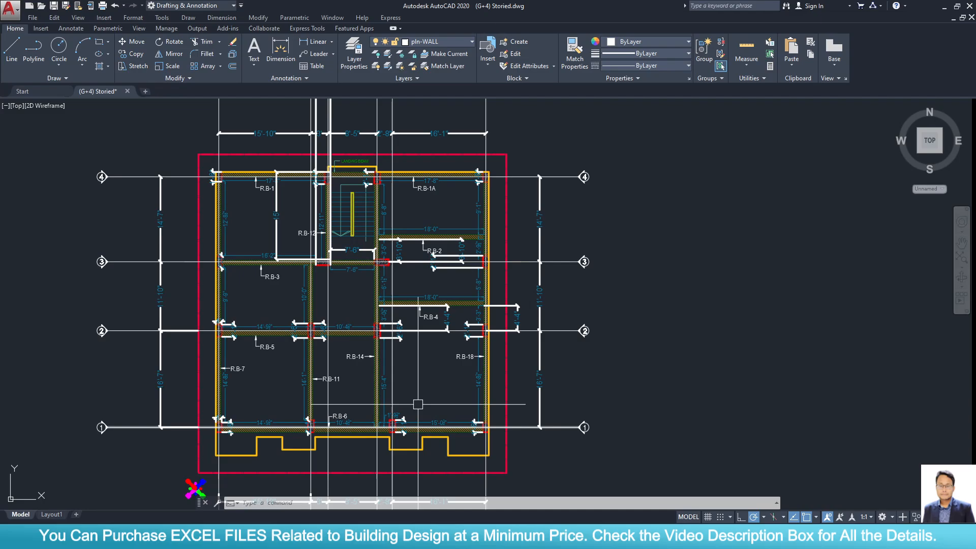
{"action": "scroll", "coordinate": [418, 404], "scroll_direction": "down", "scroll_amount": 2}
{"action": "scroll", "coordinate": [468, 437], "scroll_direction": "up", "scroll_amount": 2}
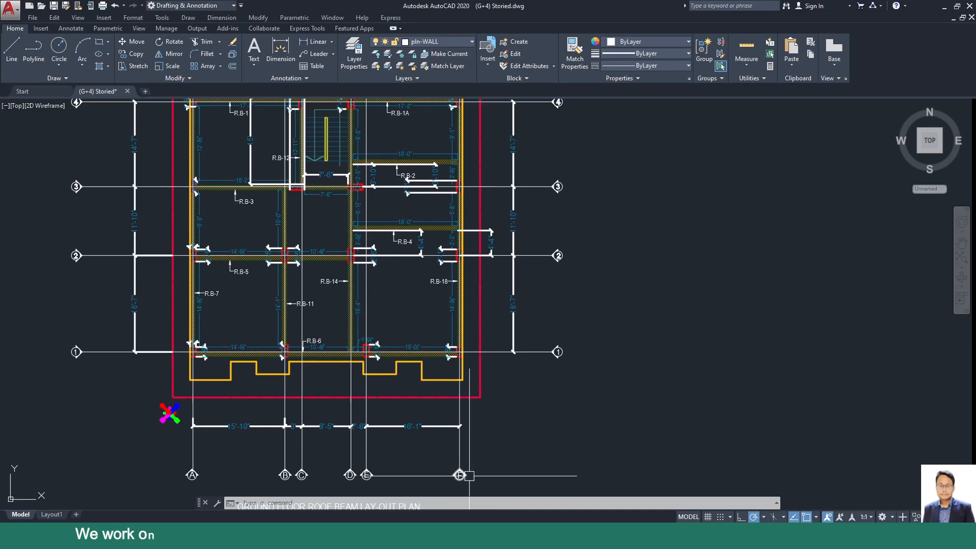
{"action": "scroll", "coordinate": [469, 476], "scroll_direction": "down", "scroll_amount": 2}
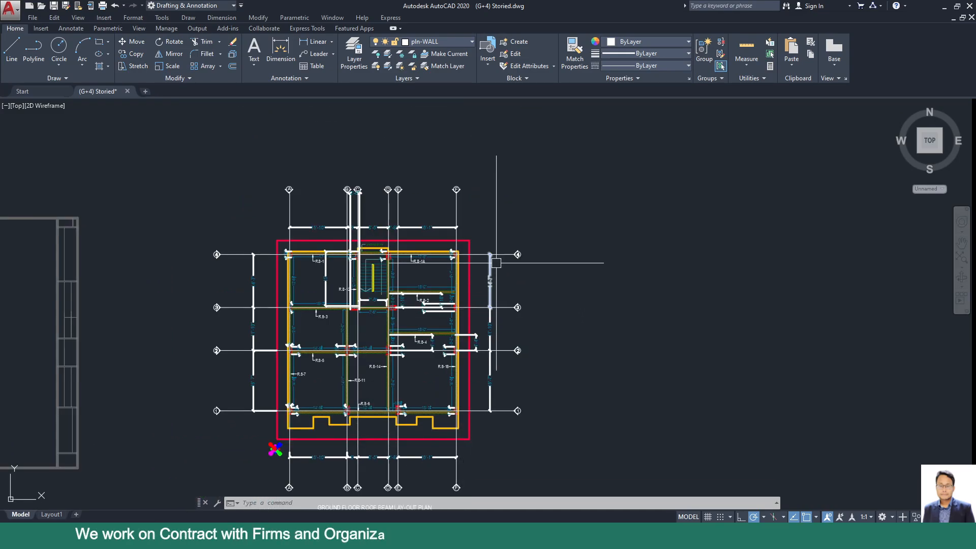
{"action": "scroll", "coordinate": [444, 251], "scroll_direction": "up", "scroll_amount": 2}
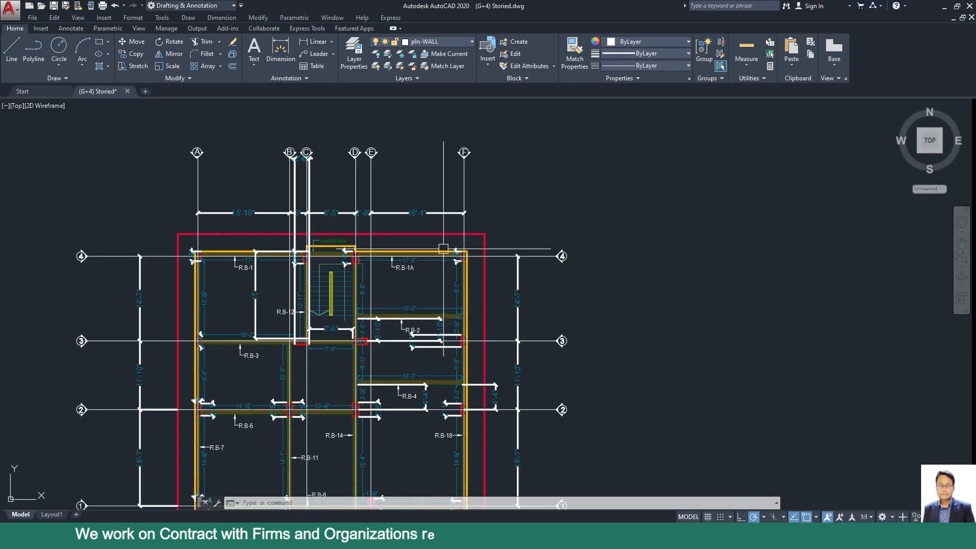
Step: Return to ETABS, draw B1 = 12X18 beams along grid F from F1 through F2 and F3 to F4, and leave line drawing mode
{"action": "left_click", "coordinate": [945, 9]}
{"action": "scroll", "coordinate": [381, 359], "scroll_direction": "up", "scroll_amount": 3}
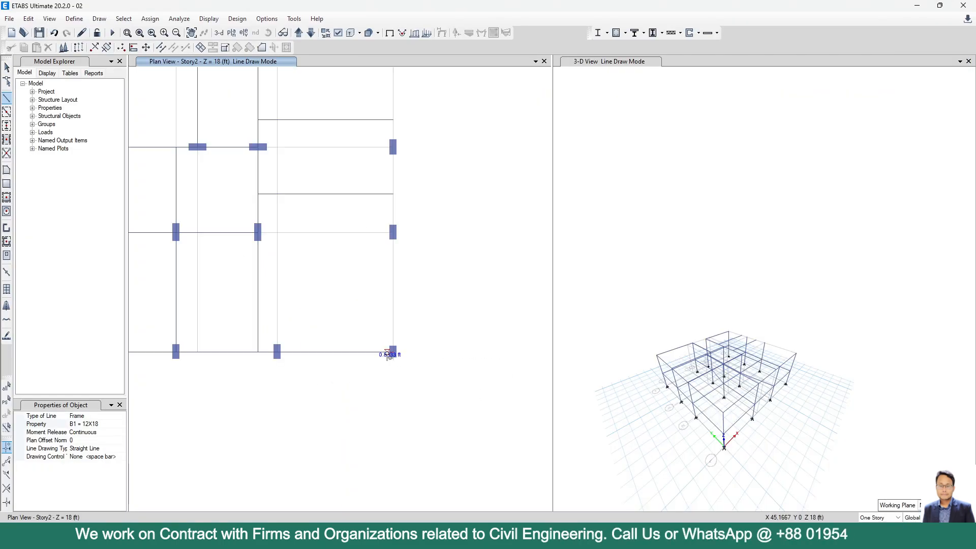
{"action": "left_click", "coordinate": [393, 352]}
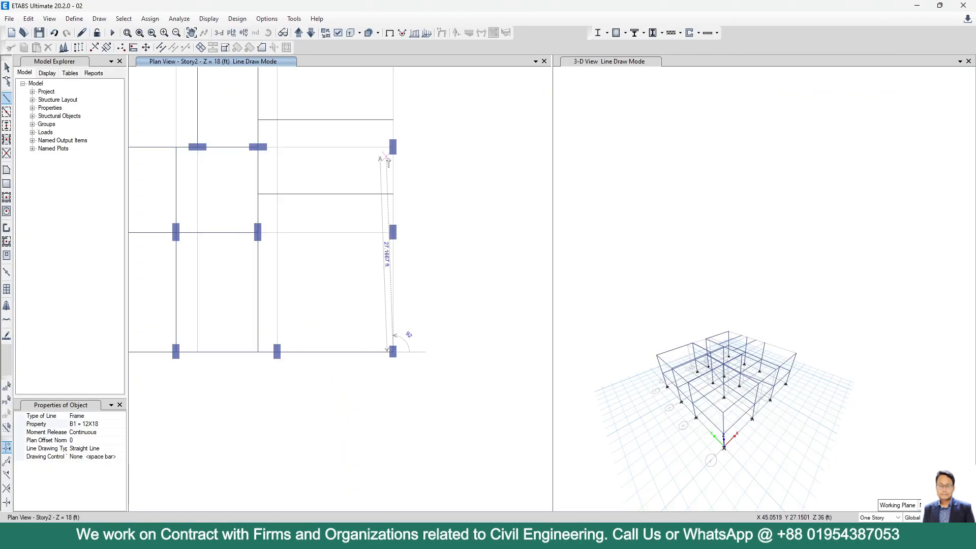
{"action": "left_click", "coordinate": [393, 235]}
{"action": "middle_click_drag", "start_coordinate": [334, 254], "coordinate": [329, 336]}
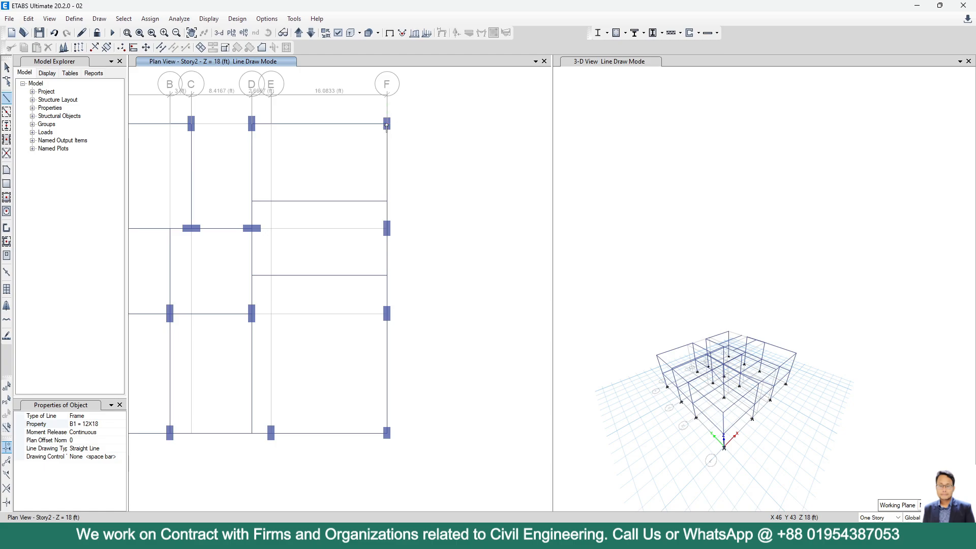
{"action": "scroll", "coordinate": [459, 305], "scroll_direction": "down", "scroll_amount": 3}
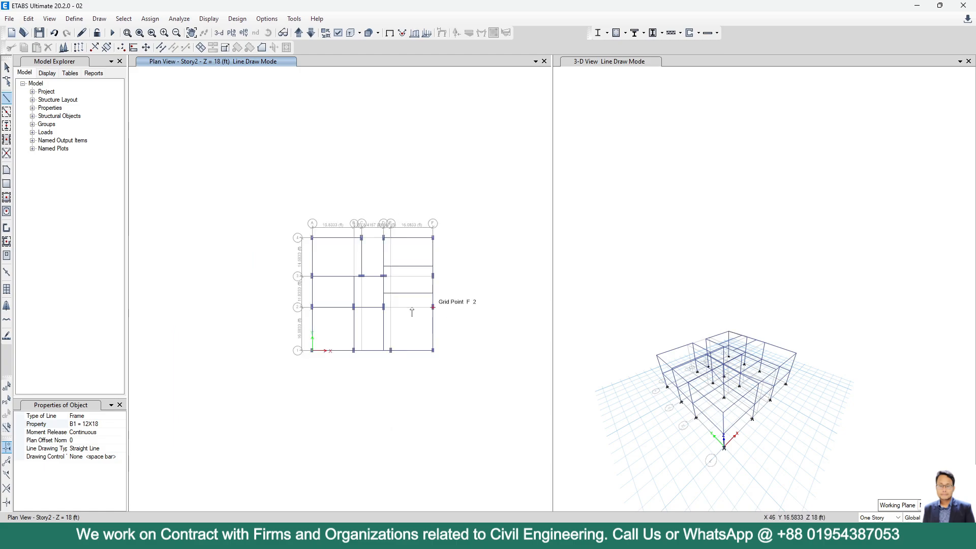
{"action": "scroll", "coordinate": [336, 292], "scroll_direction": "up", "scroll_amount": 3}
{"action": "middle_click_drag", "start_coordinate": [336, 291], "coordinate": [271, 279]}
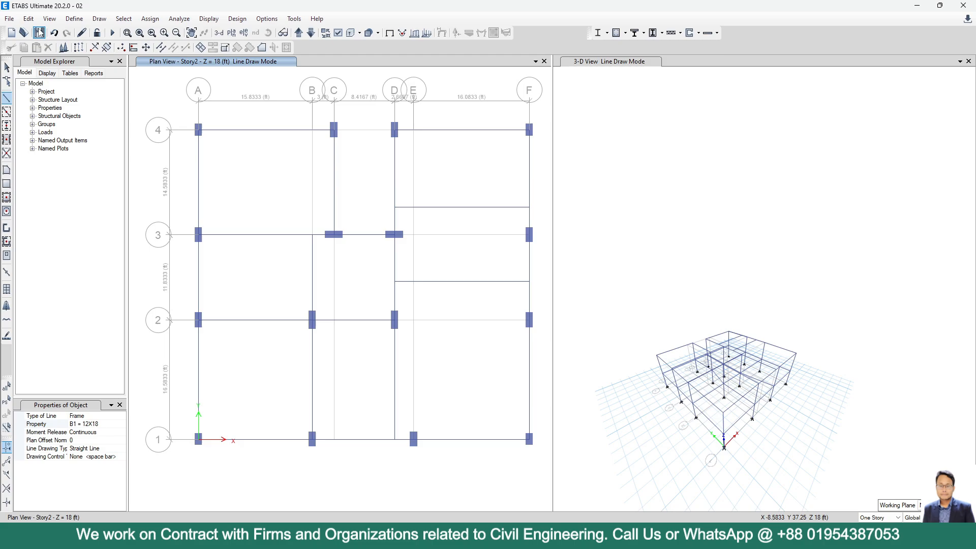
{"action": "left_click", "coordinate": [8, 67]}
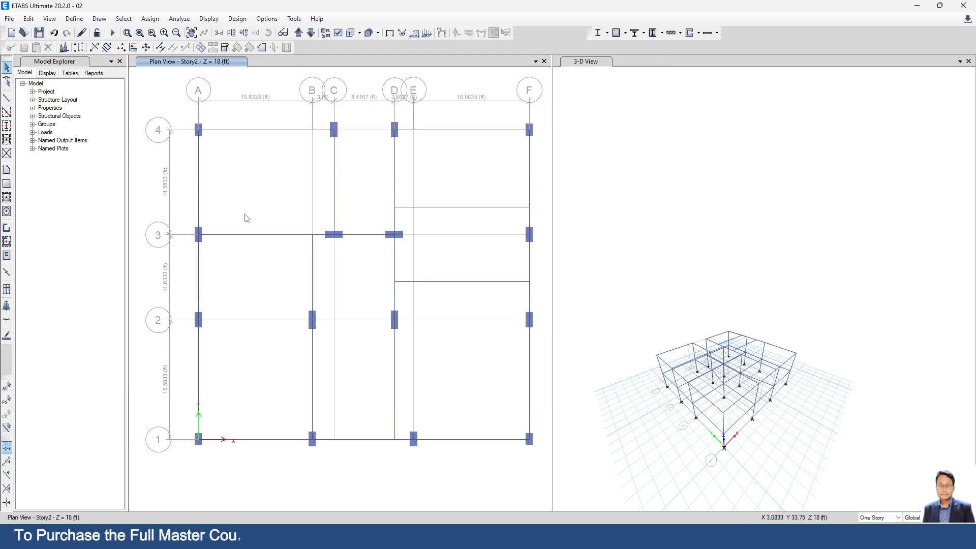
{"action": "scroll", "coordinate": [266, 231], "scroll_direction": "down", "scroll_amount": 3}
{"action": "scroll", "coordinate": [276, 244], "scroll_direction": "up", "scroll_amount": 4}
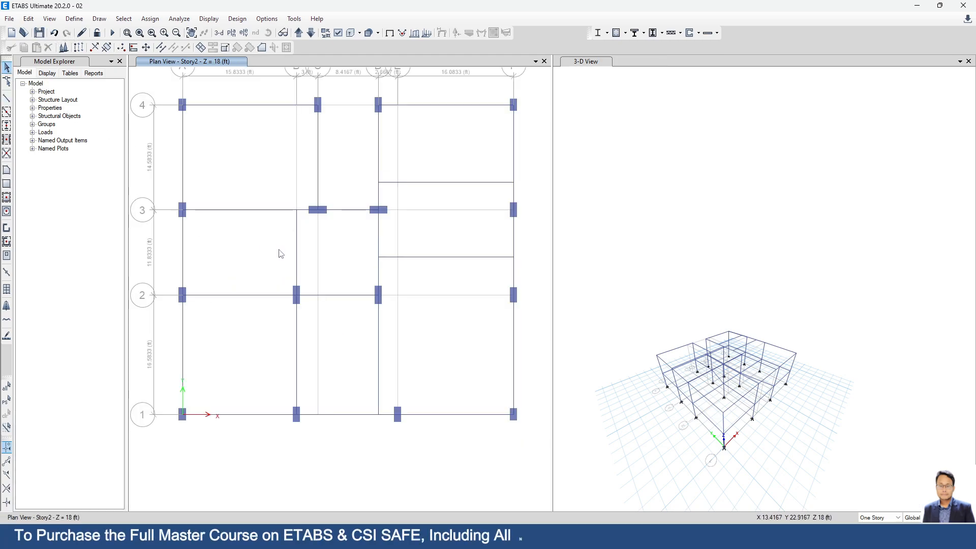
{"action": "scroll", "coordinate": [281, 254], "scroll_direction": "down", "scroll_amount": 3}
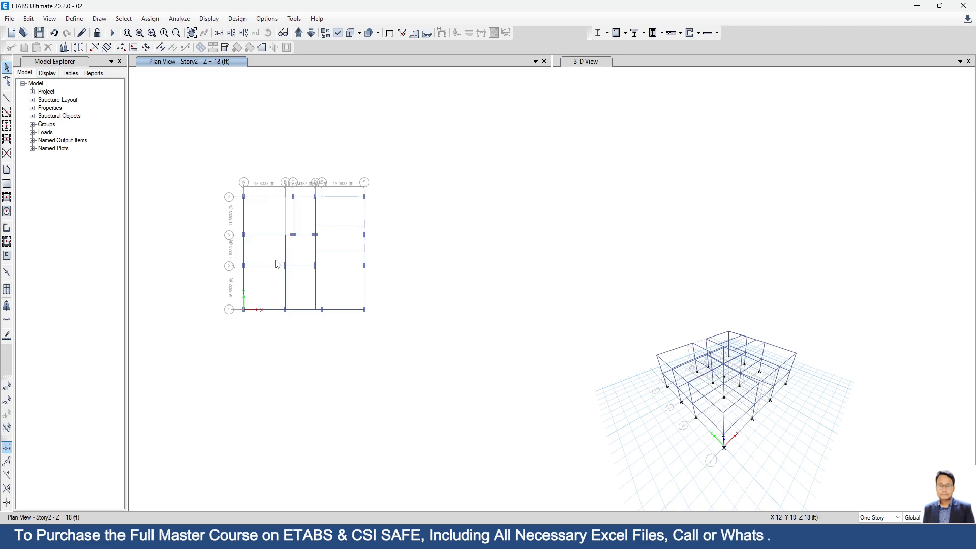
{"action": "scroll", "coordinate": [273, 269], "scroll_direction": "up", "scroll_amount": 3}
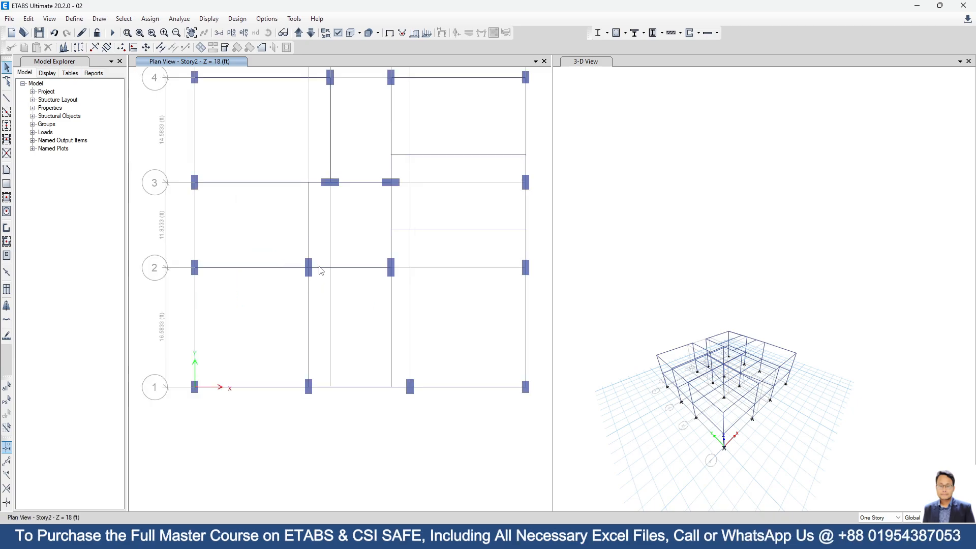
{"action": "middle_click_drag", "start_coordinate": [320, 266], "coordinate": [318, 280]}
{"action": "middle_click_drag", "start_coordinate": [456, 361], "coordinate": [442, 386]}
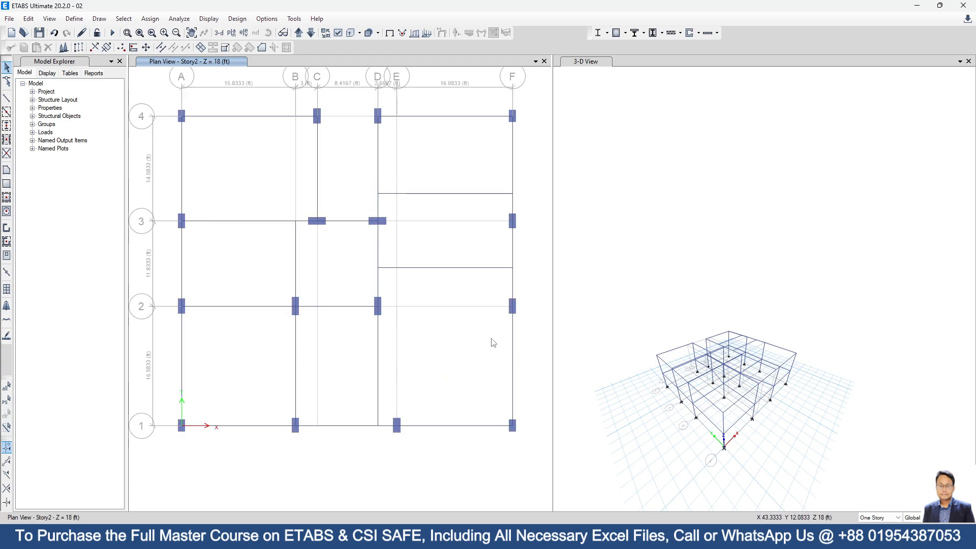
Step: Switch to AutoCAD and examine the ground floor roof beam layout and its panels between grids A to F and 1 to 4
{"action": "scroll", "coordinate": [259, 319], "scroll_direction": "down", "scroll_amount": 2}
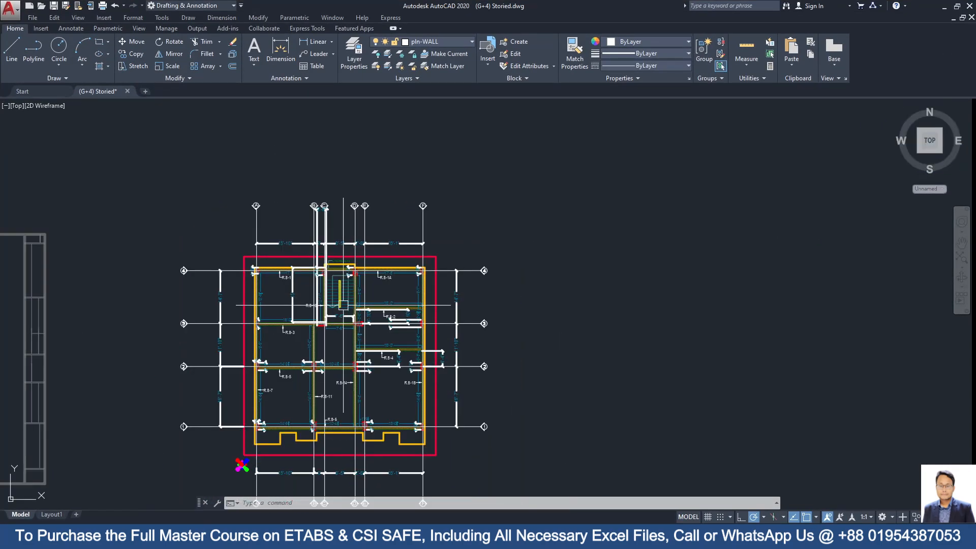
{"action": "scroll", "coordinate": [259, 320], "scroll_direction": "up", "scroll_amount": 6}
{"action": "middle_click_drag", "start_coordinate": [317, 356], "coordinate": [342, 268]}
{"action": "scroll", "coordinate": [343, 268], "scroll_direction": "down", "scroll_amount": 2}
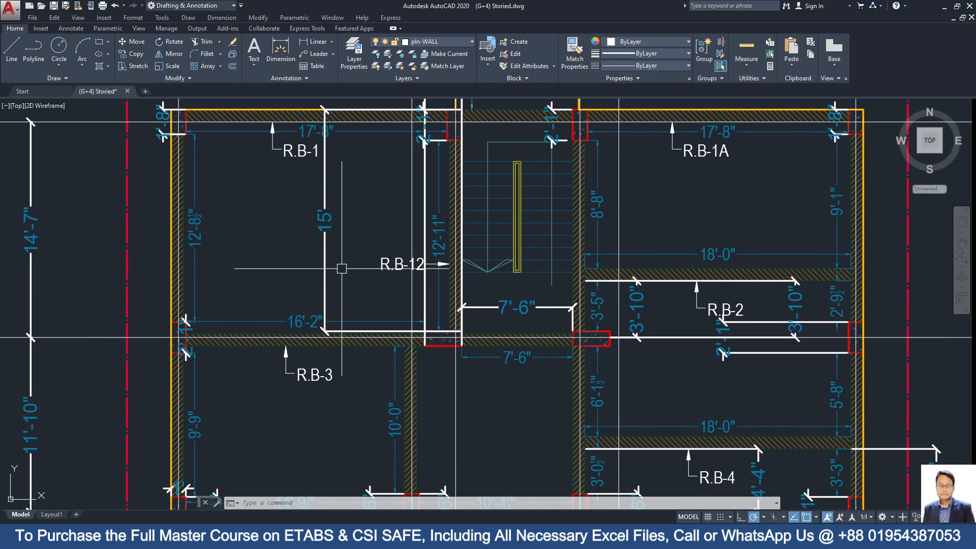
{"action": "mouse_move", "coordinate": [346, 359]}
{"action": "middle_mouse_down"}
{"action": "mouse_move", "coordinate": [340, 288]}
{"action": "mouse_move", "coordinate": [344, 369]}
{"action": "mouse_move", "coordinate": [337, 274]}
{"action": "middle_mouse_up"}
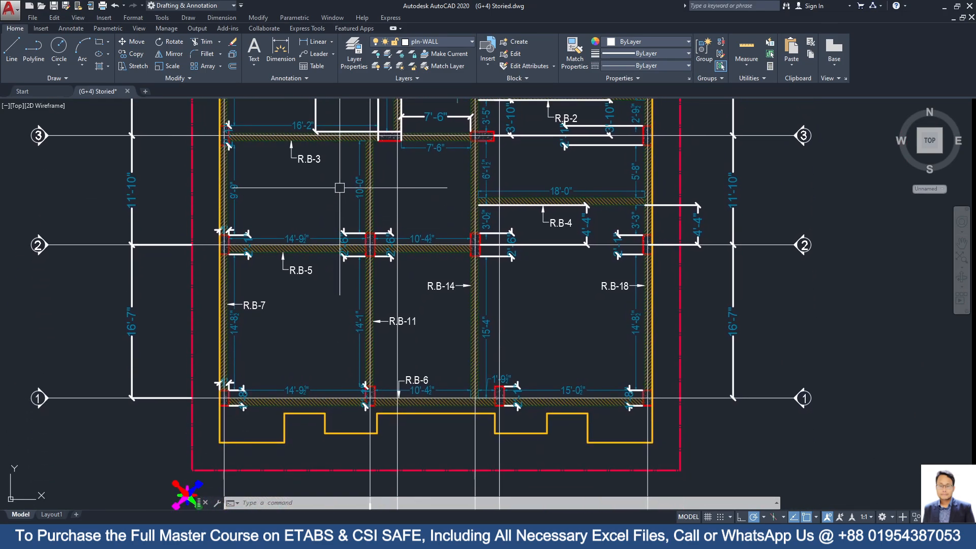
{"action": "middle_click_drag", "start_coordinate": [308, 374], "coordinate": [266, 381]}
{"action": "middle_click_drag", "start_coordinate": [368, 376], "coordinate": [360, 385]}
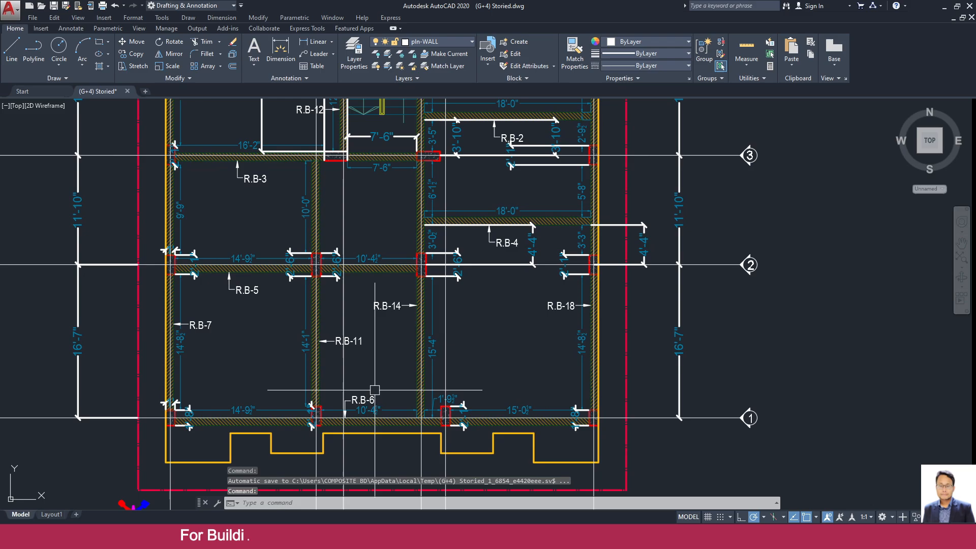
{"action": "mouse_move", "coordinate": [386, 206]}
{"action": "middle_mouse_down"}
{"action": "mouse_move", "coordinate": [375, 312]}
{"action": "mouse_move", "coordinate": [362, 347]}
{"action": "middle_mouse_up"}
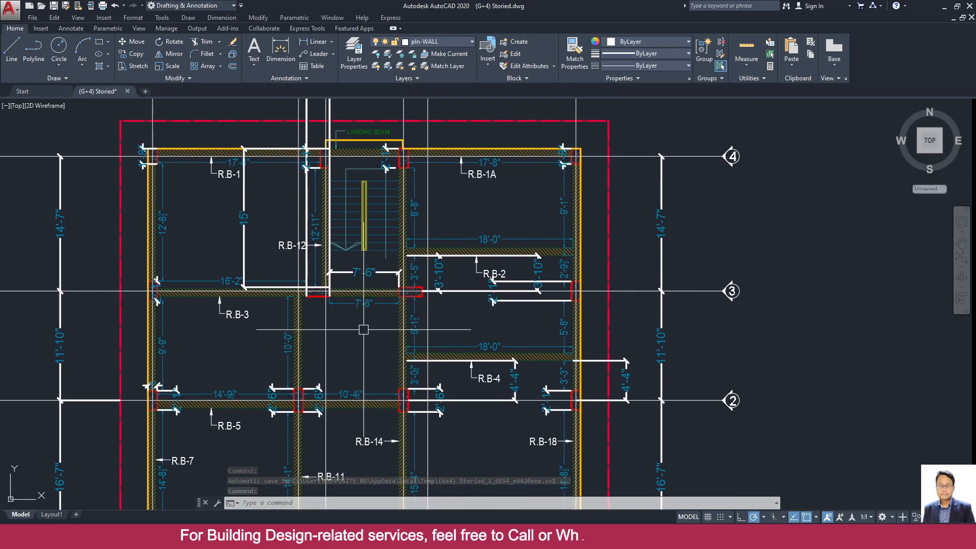
{"action": "middle_click_drag", "start_coordinate": [363, 329], "coordinate": [303, 224]}
{"action": "middle_click_drag", "start_coordinate": [449, 277], "coordinate": [425, 355]}
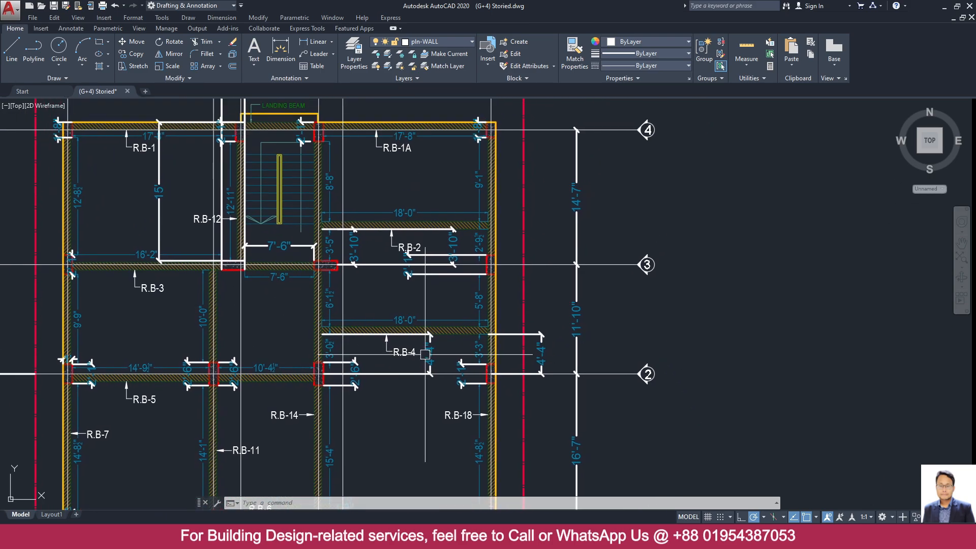
{"action": "scroll", "coordinate": [380, 378], "scroll_direction": "down", "scroll_amount": 2}
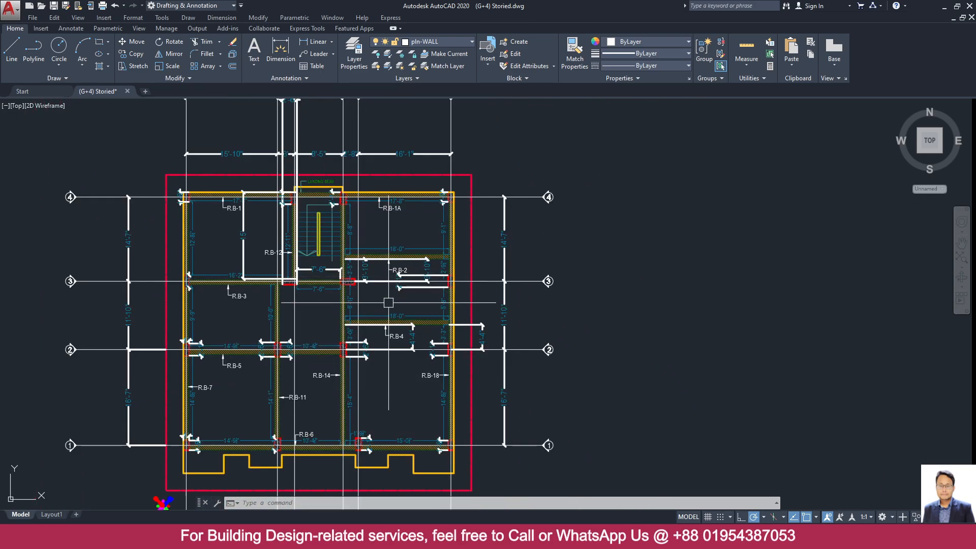
Step: Examine the panel between beams R.B-14 and R.B-18 above grid 1 and select its vertical dimension and its 15'-0" horizontal dimension
{"action": "middle_click_drag", "start_coordinate": [380, 378], "coordinate": [388, 276]}
{"action": "scroll", "coordinate": [388, 276], "scroll_direction": "up", "scroll_amount": 4}
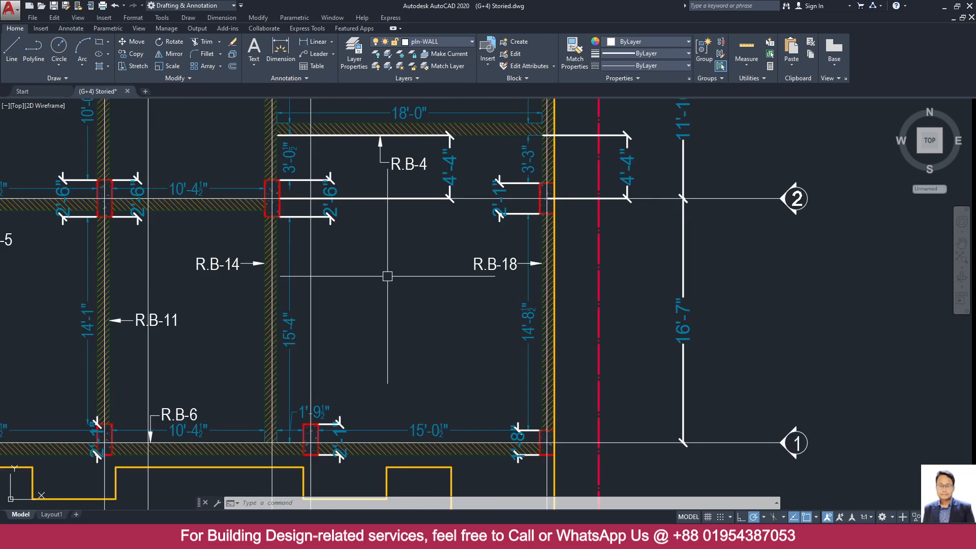
{"action": "scroll", "coordinate": [387, 277], "scroll_direction": "down", "scroll_amount": 2}
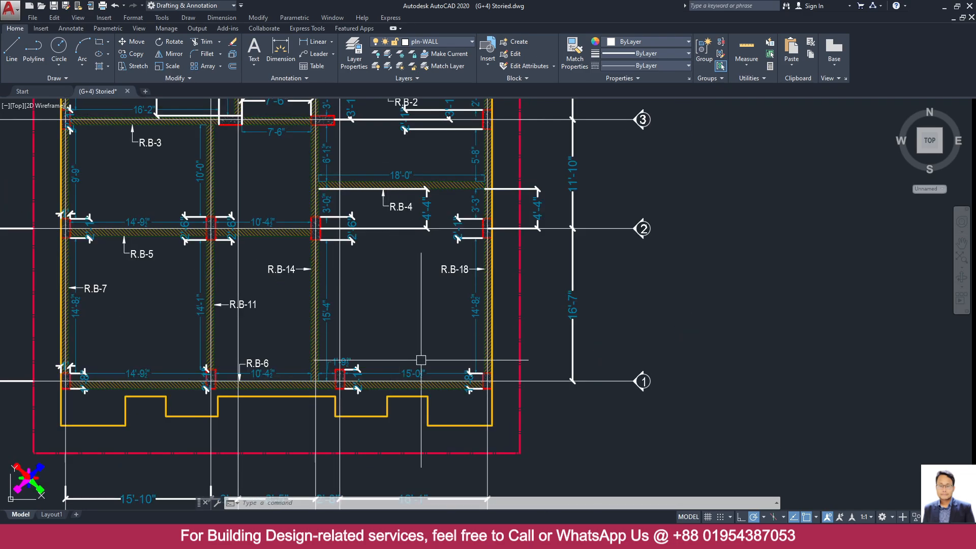
{"action": "middle_click_drag", "start_coordinate": [418, 356], "coordinate": [409, 399]}
{"action": "left_click", "coordinate": [458, 342]}
{"action": "left_click", "coordinate": [410, 411]}
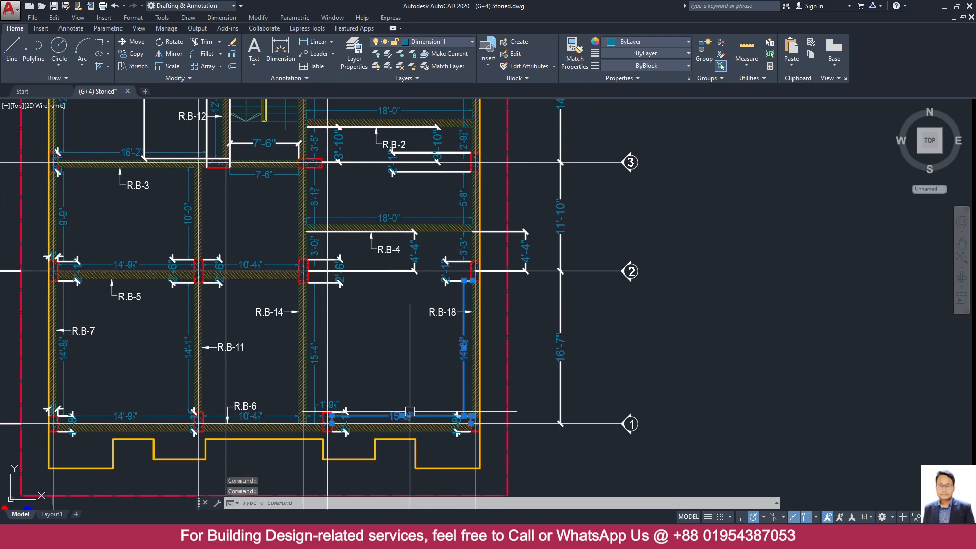
Step: Examine the panel between R.B-14 and R.B-18 from R.B-4 down to grid 1, and select the 4'-4" dimension below R.B-4
{"action": "middle_click_drag", "start_coordinate": [435, 296], "coordinate": [432, 367]}
{"action": "scroll", "coordinate": [421, 337], "scroll_direction": "up", "scroll_amount": 4}
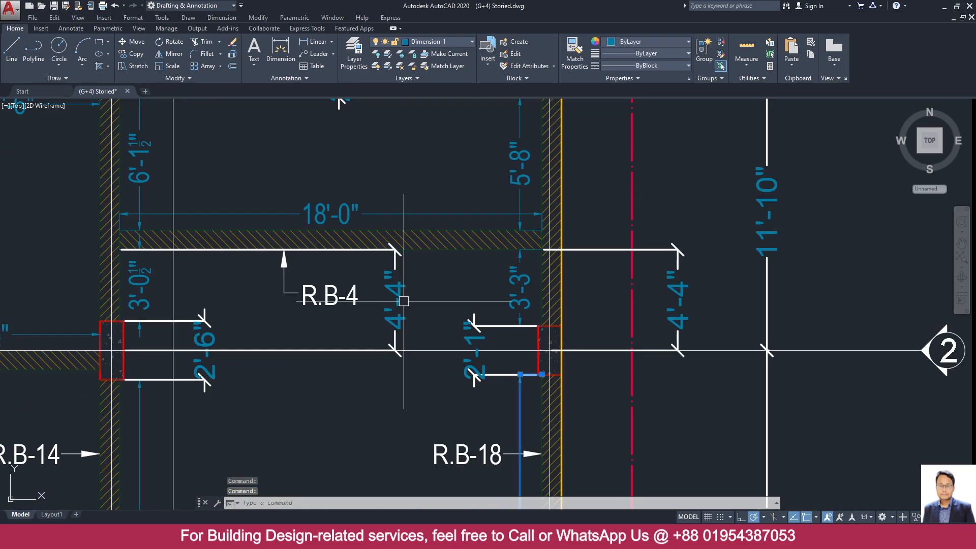
{"action": "scroll", "coordinate": [405, 303], "scroll_direction": "down", "scroll_amount": 2}
{"action": "scroll", "coordinate": [407, 303], "scroll_direction": "up", "scroll_amount": 2}
{"action": "left_click", "coordinate": [385, 252]}
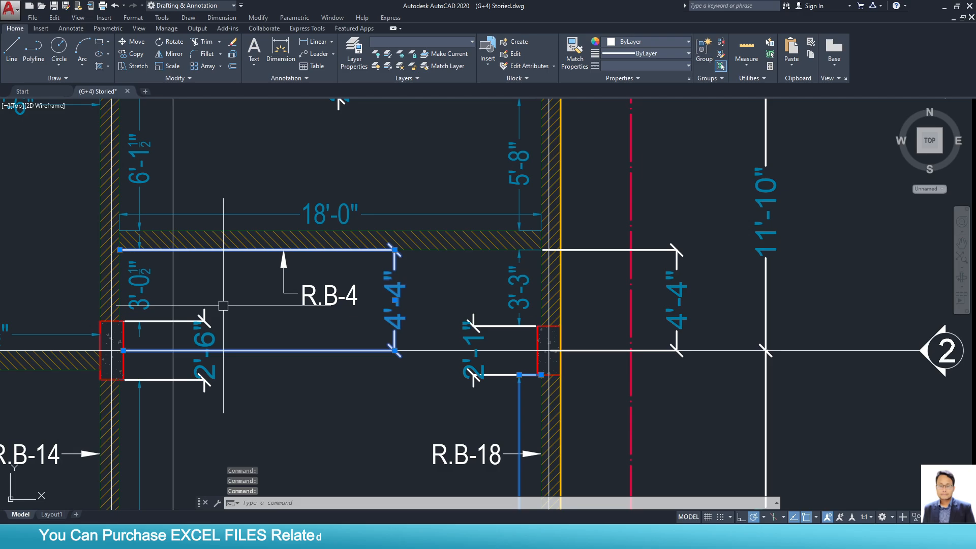
{"action": "scroll", "coordinate": [319, 317], "scroll_direction": "down", "scroll_amount": 4}
{"action": "scroll", "coordinate": [339, 336], "scroll_direction": "up", "scroll_amount": 2}
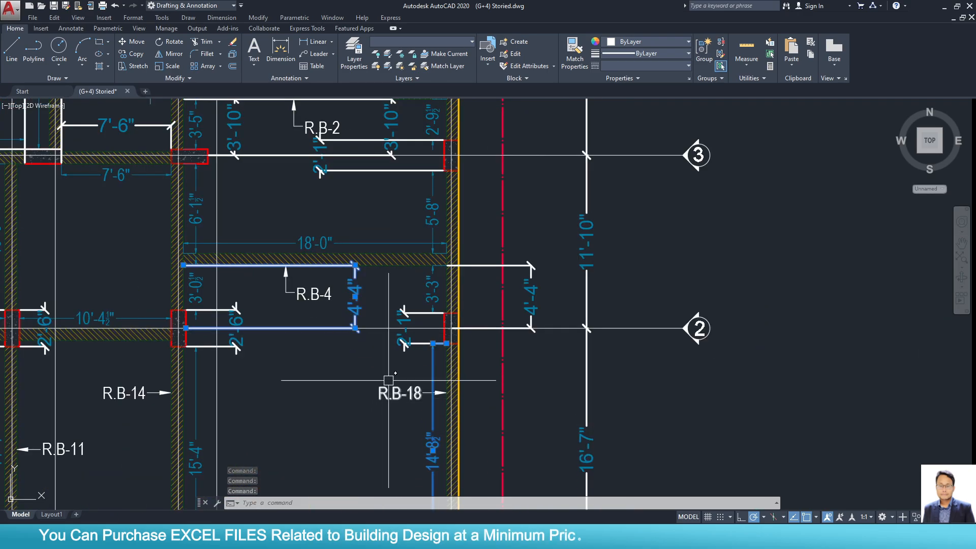
{"action": "scroll", "coordinate": [389, 376], "scroll_direction": "down", "scroll_amount": 2}
{"action": "mouse_move", "coordinate": [384, 411]}
{"action": "middle_mouse_down"}
{"action": "mouse_move", "coordinate": [372, 310]}
{"action": "mouse_move", "coordinate": [377, 421]}
{"action": "middle_mouse_up"}
{"action": "scroll", "coordinate": [381, 320], "scroll_direction": "up", "scroll_amount": 4}
{"action": "scroll", "coordinate": [297, 288], "scroll_direction": "down", "scroll_amount": 2}
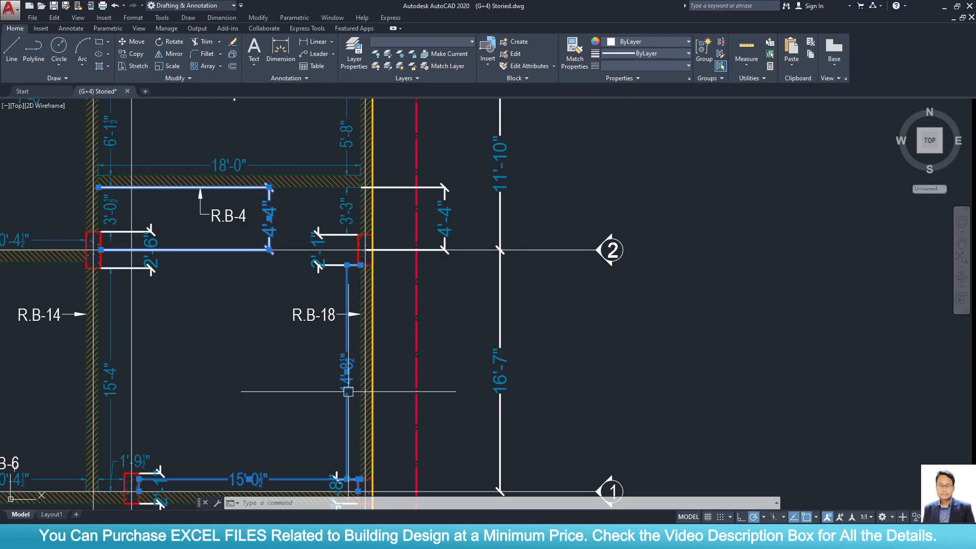
{"action": "middle_click_drag", "start_coordinate": [340, 392], "coordinate": [351, 309]}
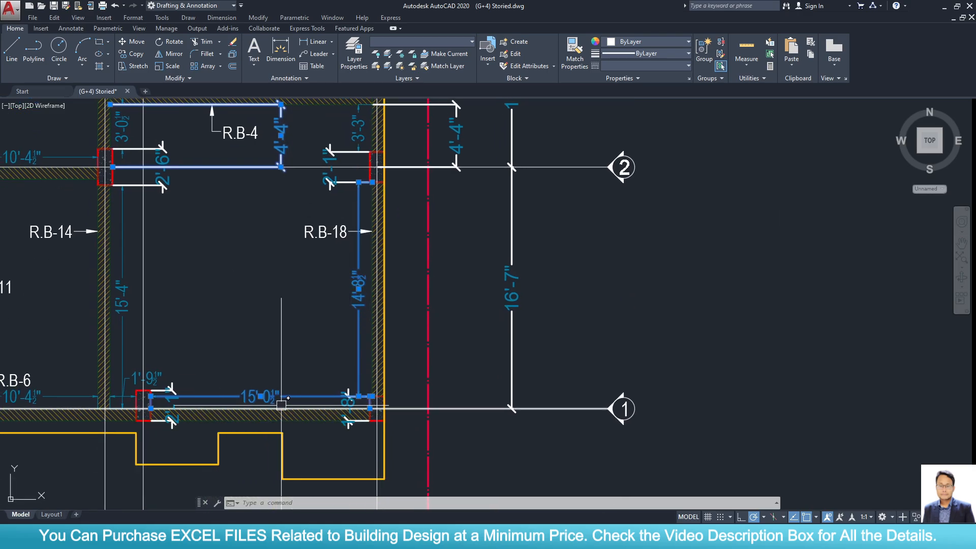
{"action": "middle_click_drag", "start_coordinate": [281, 318], "coordinate": [315, 436]}
{"action": "scroll", "coordinate": [334, 375], "scroll_direction": "down", "scroll_amount": 2}
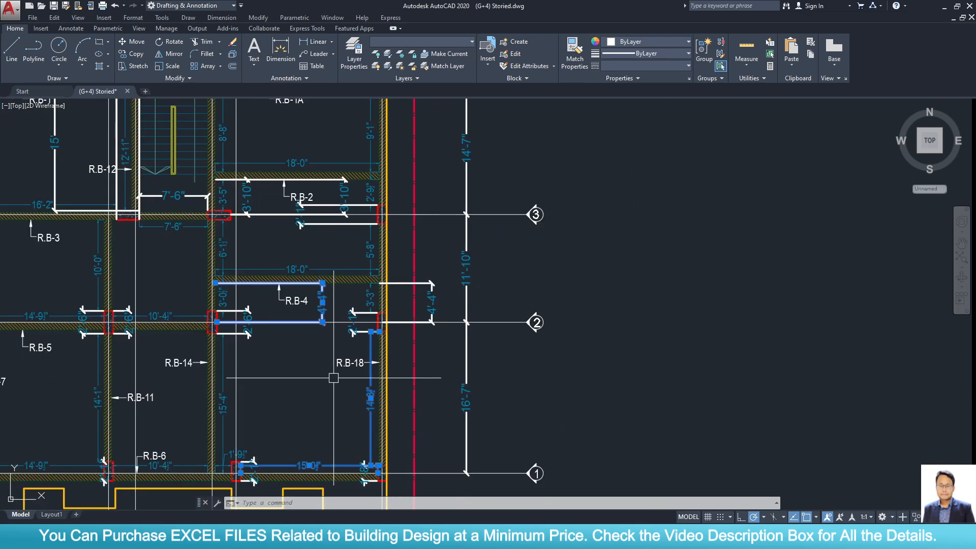
Step: Examine the panels beside R.B-2 and R.B-1A, the overall roof beam layout, and the bays between grids 1 and 2
{"action": "middle_click_drag", "start_coordinate": [317, 253], "coordinate": [317, 427]}
{"action": "scroll", "coordinate": [318, 285], "scroll_direction": "up", "scroll_amount": 2}
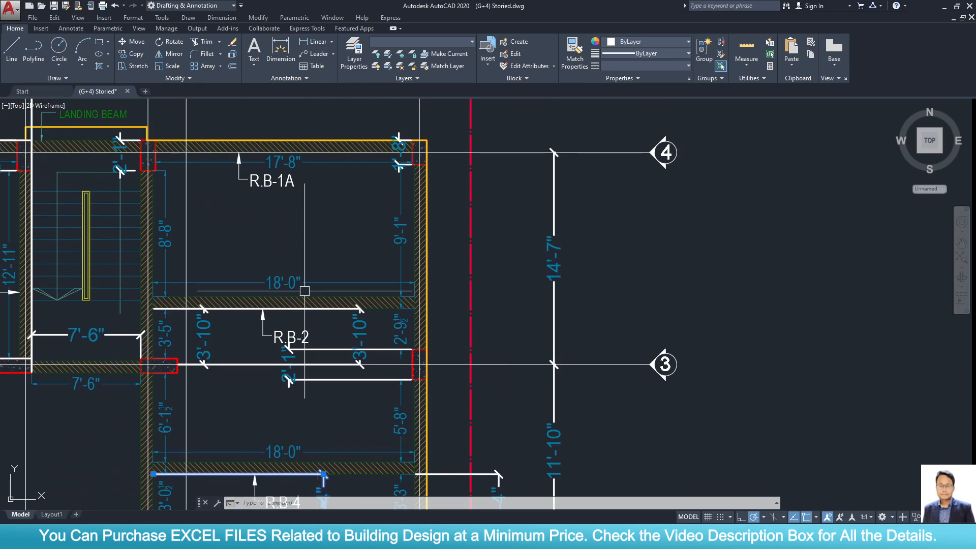
{"action": "scroll", "coordinate": [299, 239], "scroll_direction": "down", "scroll_amount": 1}
{"action": "middle_click_drag", "start_coordinate": [262, 249], "coordinate": [347, 216]}
{"action": "scroll", "coordinate": [347, 216], "scroll_direction": "down", "scroll_amount": 2}
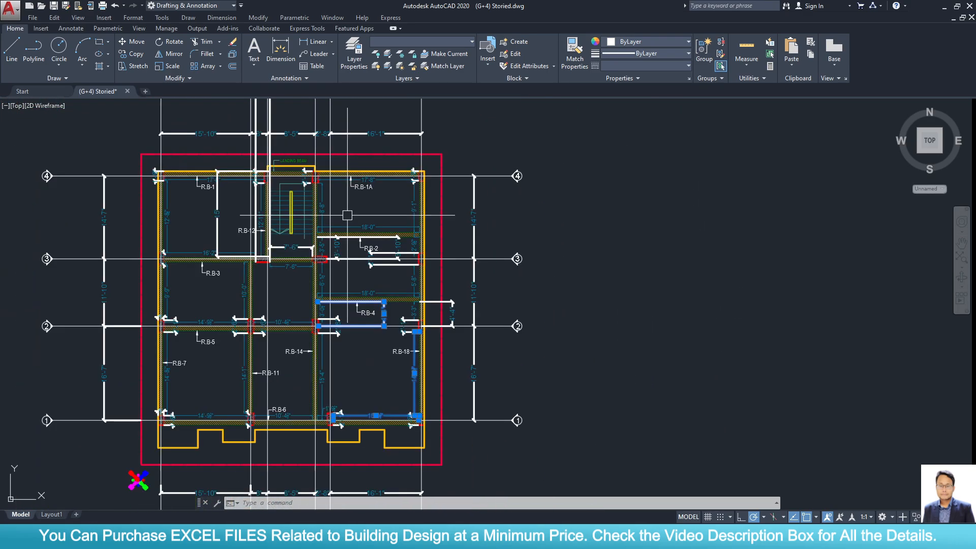
{"action": "scroll", "coordinate": [341, 364], "scroll_direction": "up", "scroll_amount": 1}
{"action": "scroll", "coordinate": [315, 355], "scroll_direction": "up", "scroll_amount": 2}
{"action": "middle_click_drag", "start_coordinate": [170, 362], "coordinate": [283, 358]}
{"action": "scroll", "coordinate": [179, 342], "scroll_direction": "down", "scroll_amount": 1}
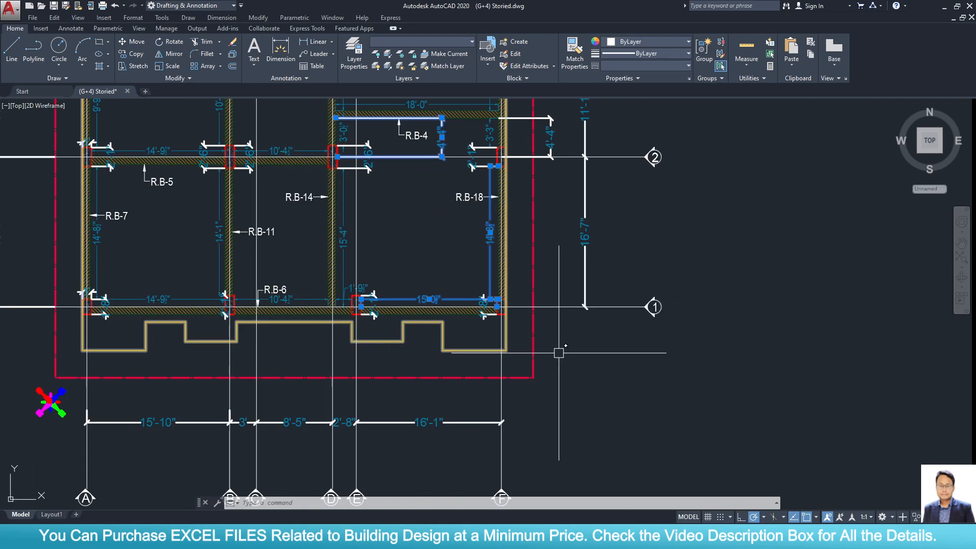
Step: Switch to ETABS and draw a Slab 6 inch two way floor over the panel between grids A to C and 3 to 4
{"action": "left_click", "coordinate": [946, 7]}
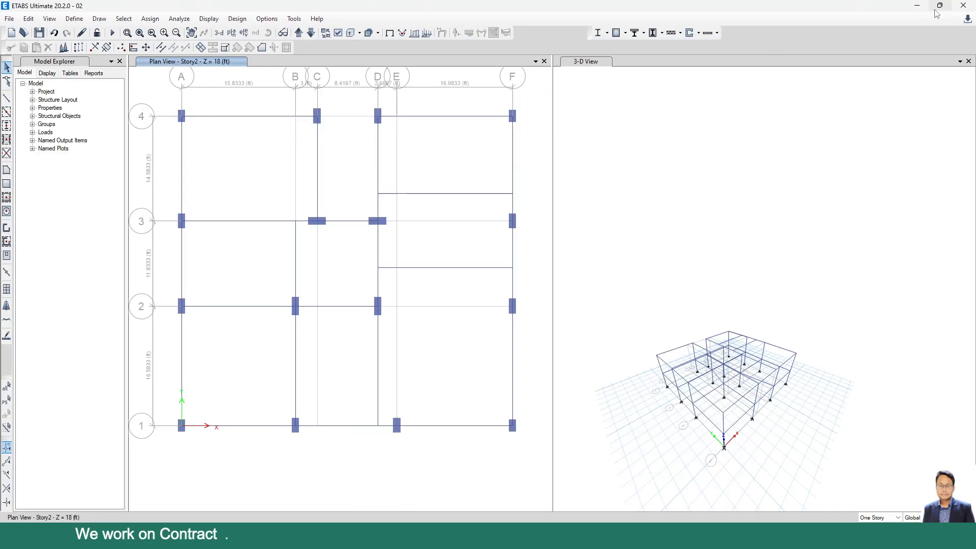
{"action": "left_click", "coordinate": [8, 172]}
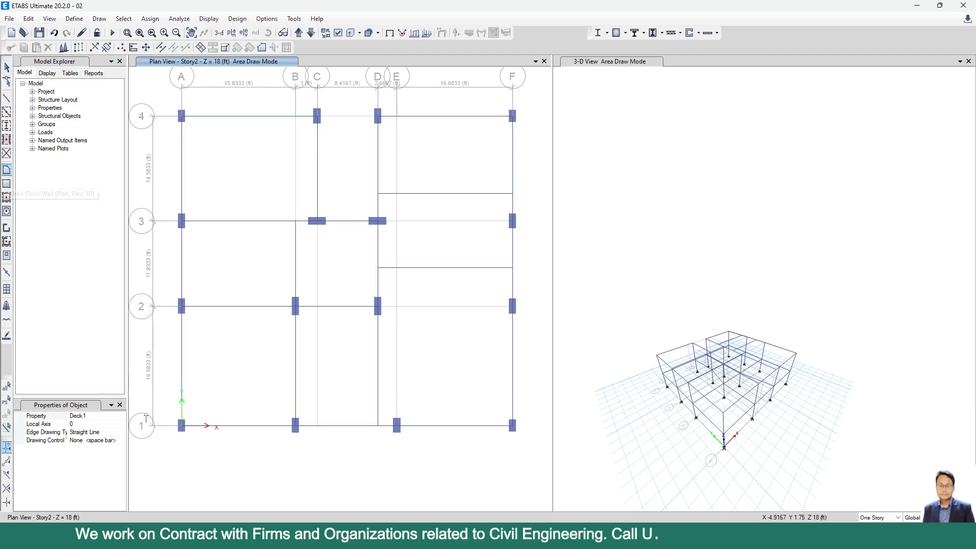
{"action": "left_click", "coordinate": [121, 417]}
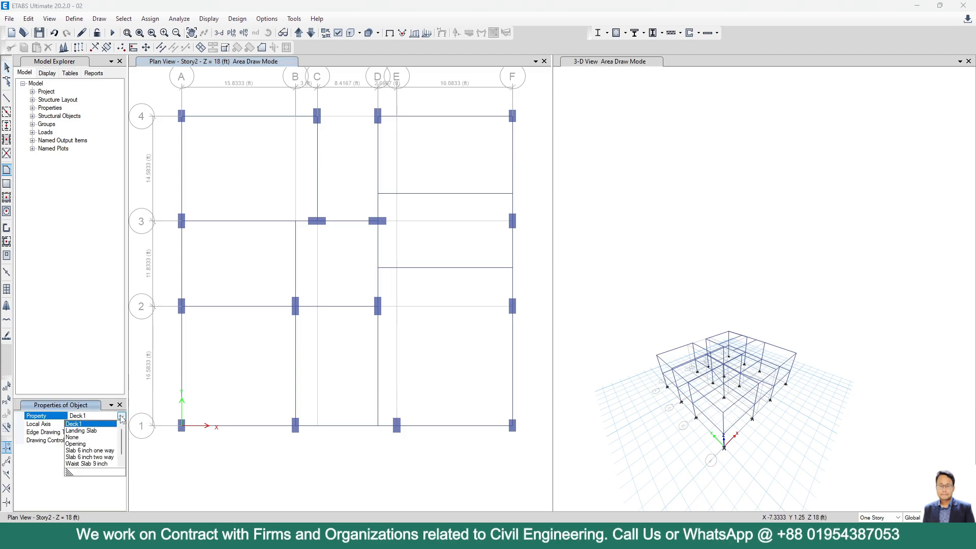
{"action": "left_click", "coordinate": [81, 460]}
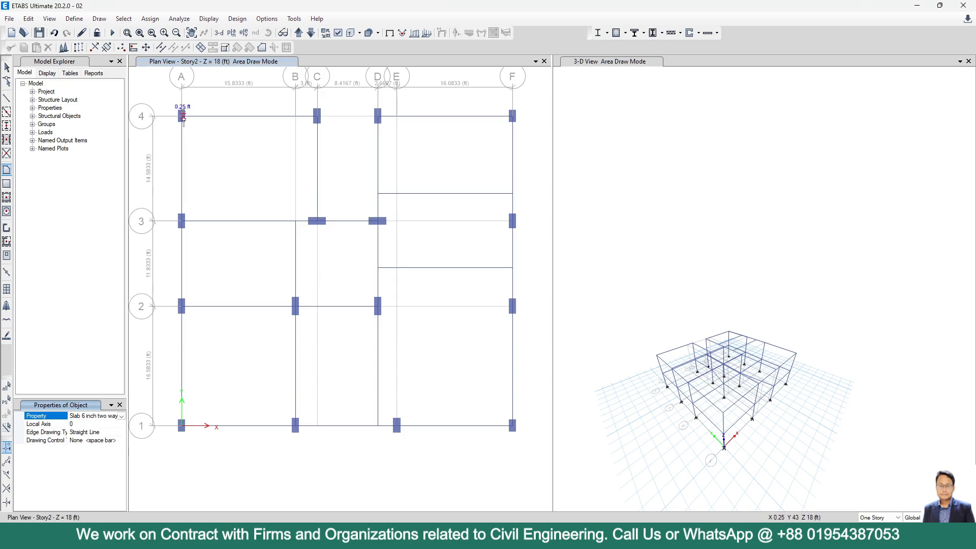
{"action": "left_click", "coordinate": [181, 116]}
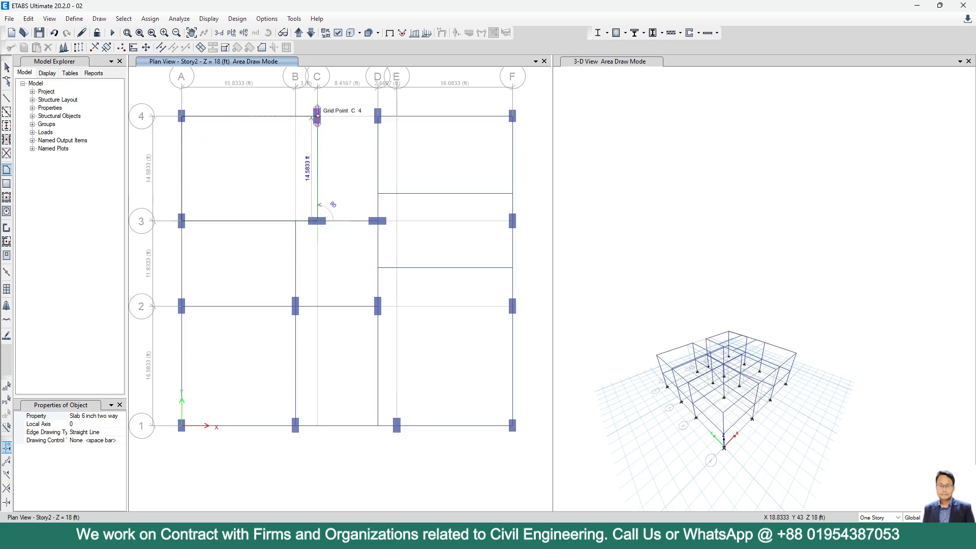
{"action": "left_click", "coordinate": [317, 116]}
{"action": "key", "text": "Return"}
Step: Draw the two-way slab between grids D and F from grid 4 to the intermediate beam just above grid 3
{"action": "left_click", "coordinate": [378, 117]}
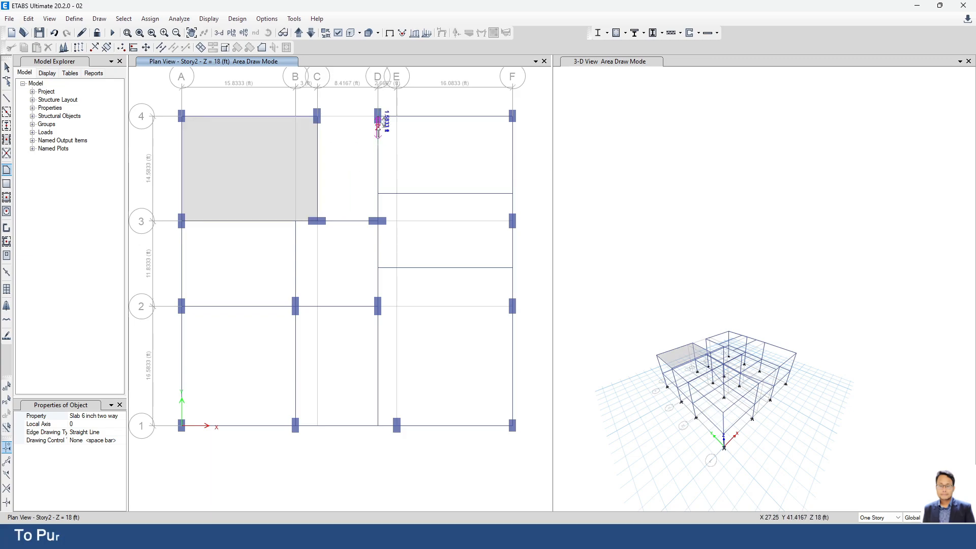
{"action": "left_click", "coordinate": [378, 194]}
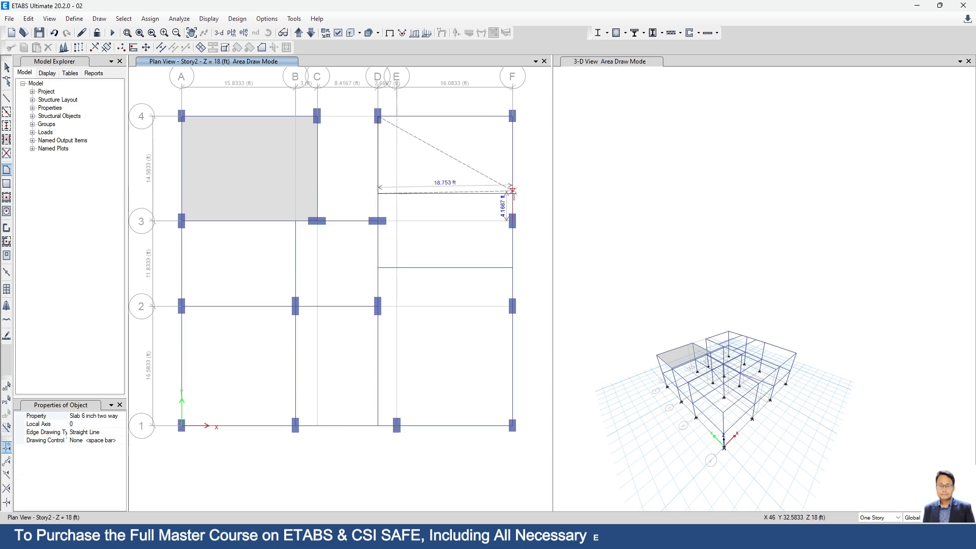
{"action": "left_click", "coordinate": [512, 193]}
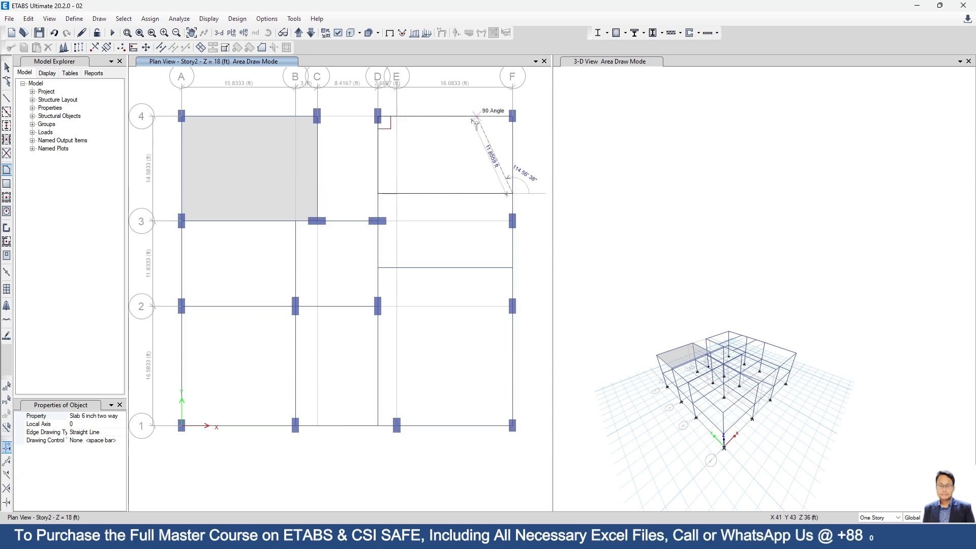
{"action": "double_click", "coordinate": [513, 117]}
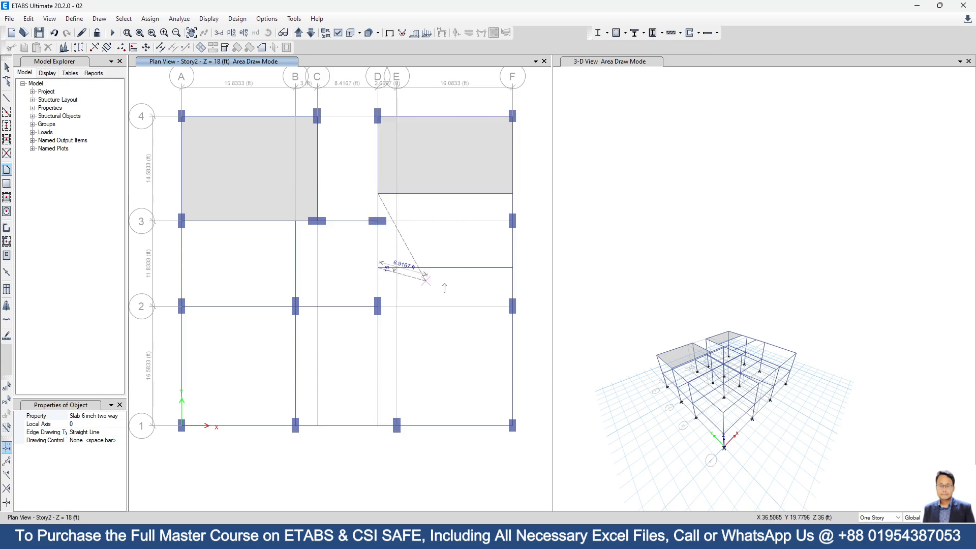
Step: Draw the two-way slab between the two intermediate beams spanning grids D to F, including the joint at F3 in its outline
{"action": "left_click", "coordinate": [512, 267]}
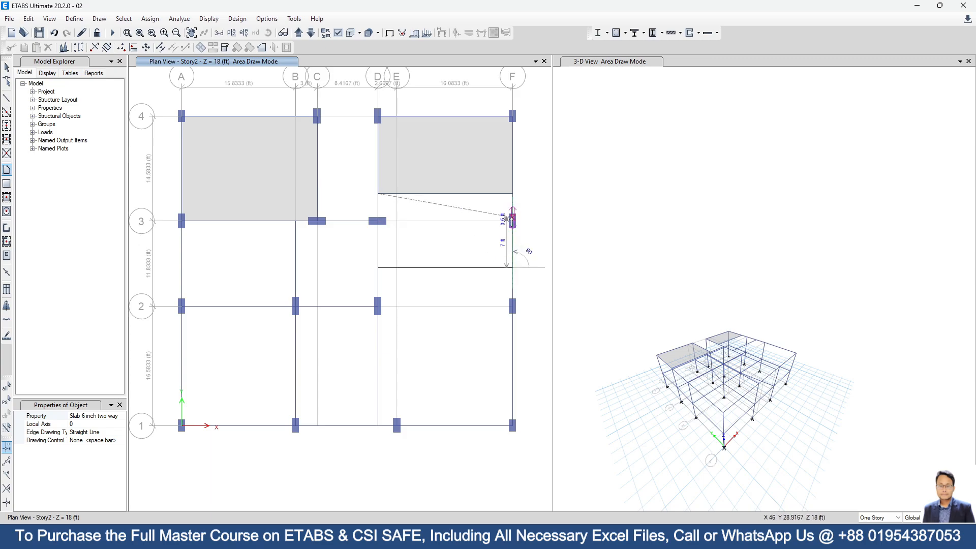
{"action": "left_click", "coordinate": [512, 221]}
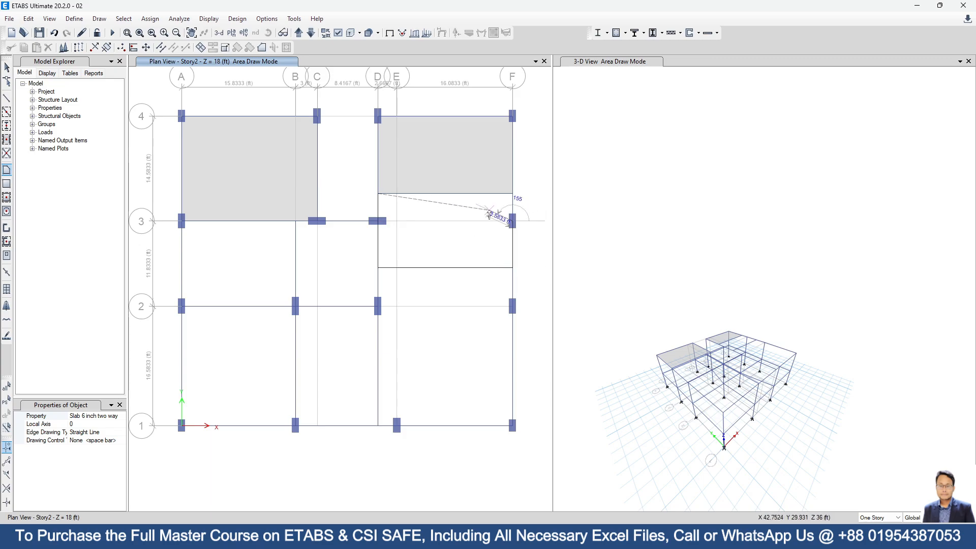
{"action": "double_click", "coordinate": [513, 193]}
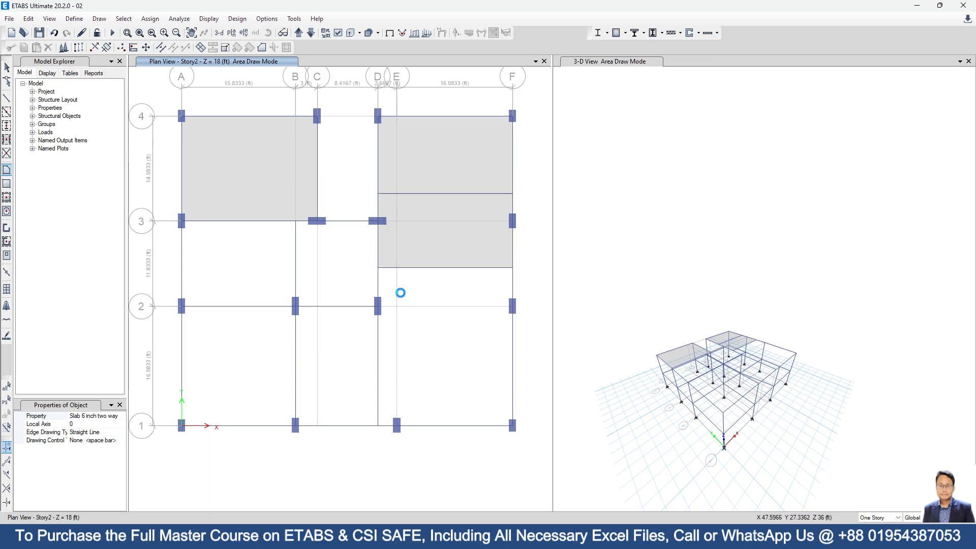
Step: Draw the two-way slab from the lower intermediate beam to grid 1 between grids D and F, with outline points at D2 and F2
{"action": "left_click", "coordinate": [379, 268]}
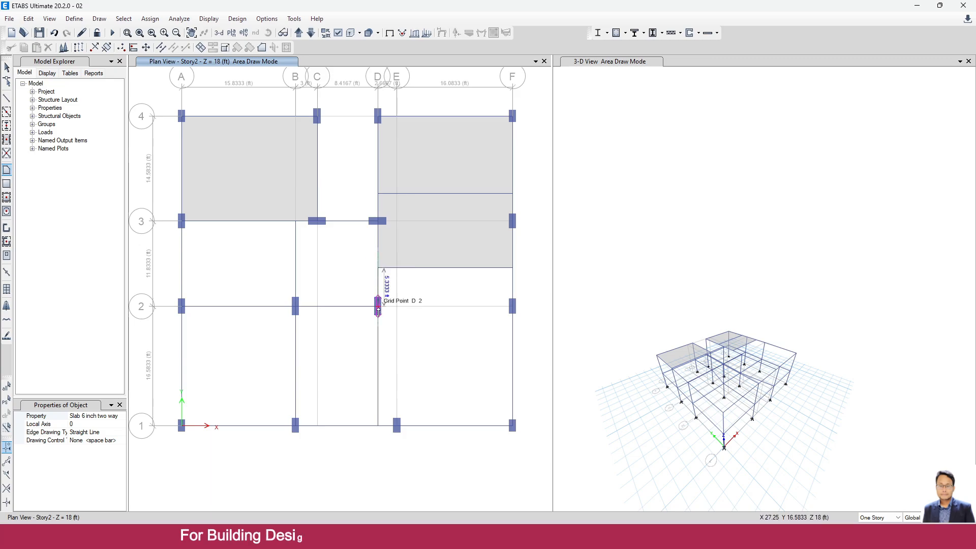
{"action": "left_click", "coordinate": [377, 307]}
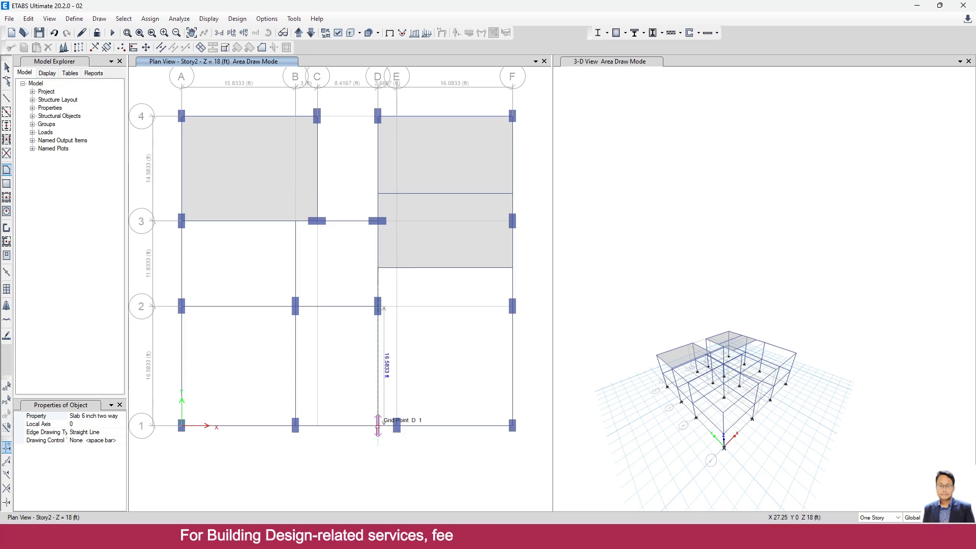
{"action": "left_click", "coordinate": [378, 426]}
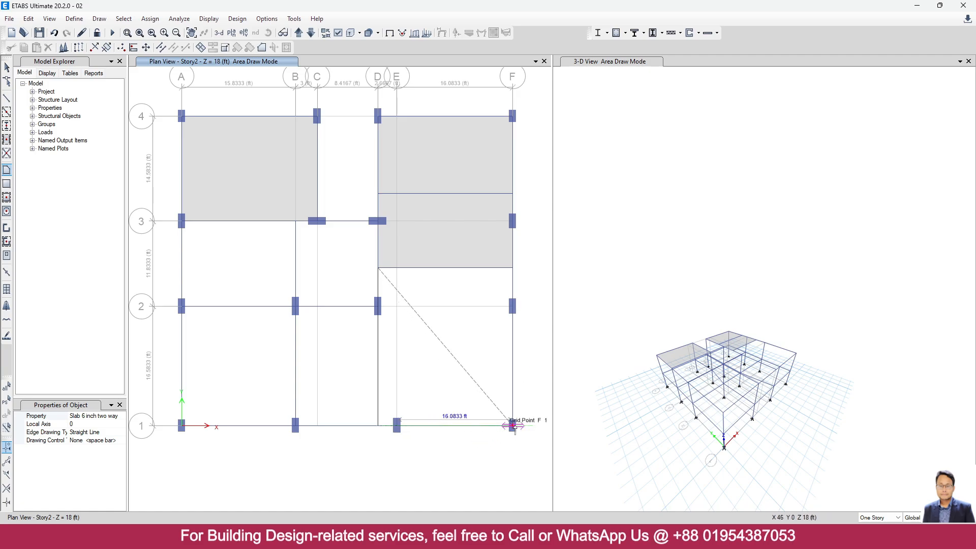
{"action": "left_click", "coordinate": [513, 425]}
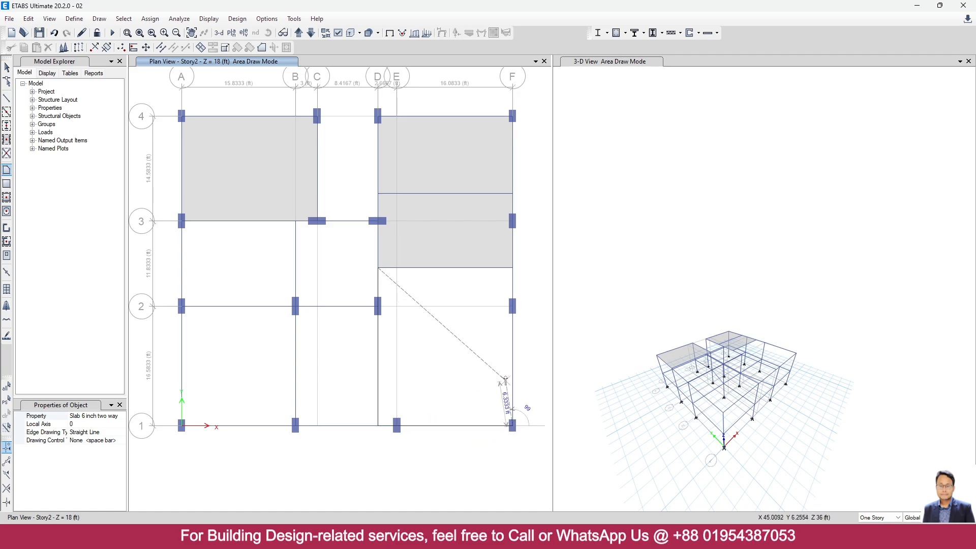
{"action": "left_click", "coordinate": [513, 306]}
{"action": "double_click", "coordinate": [513, 268]}
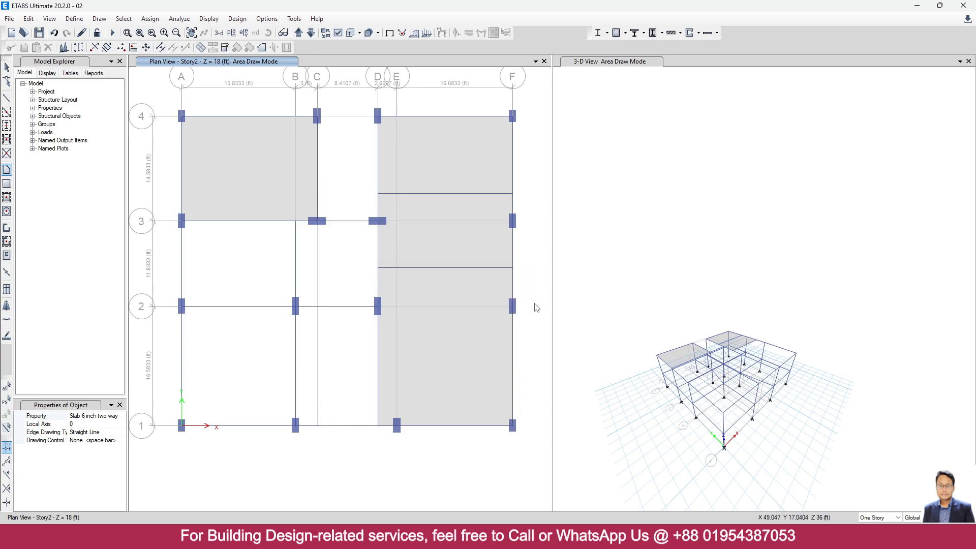
Step: Draw the two-way slab over the panel between grids B to D and 1 to 2
{"action": "middle_click_drag", "start_coordinate": [328, 385], "coordinate": [331, 324]}
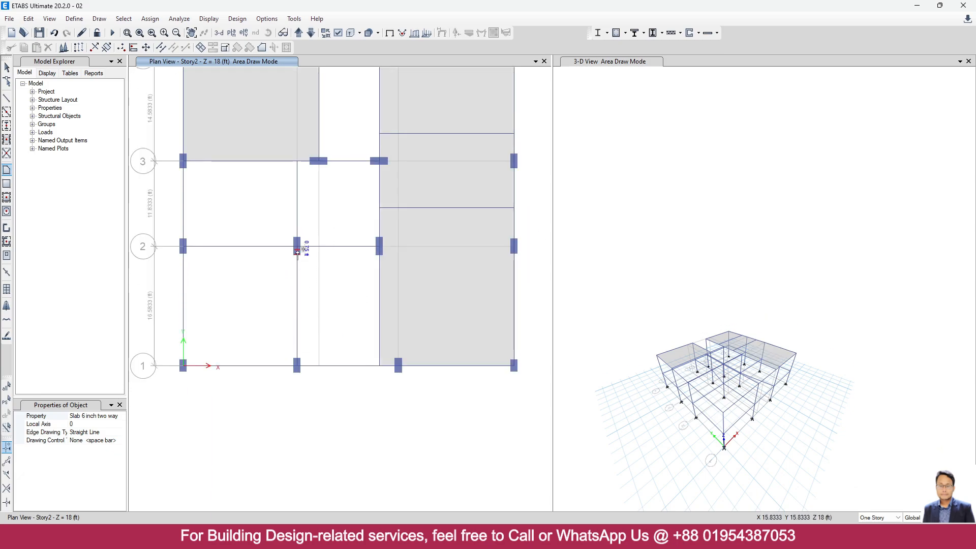
{"action": "left_click", "coordinate": [297, 365]}
{"action": "left_click", "coordinate": [378, 365]}
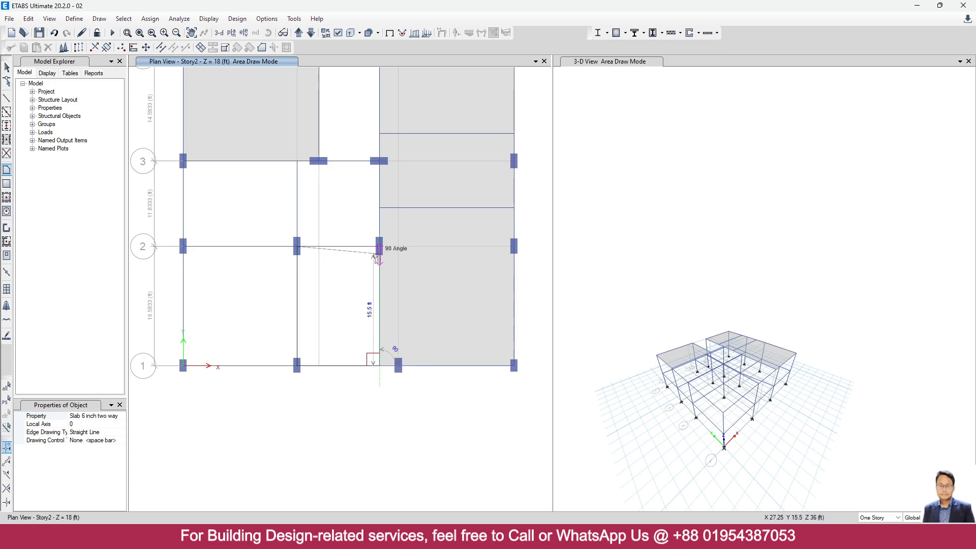
{"action": "double_click", "coordinate": [379, 247]}
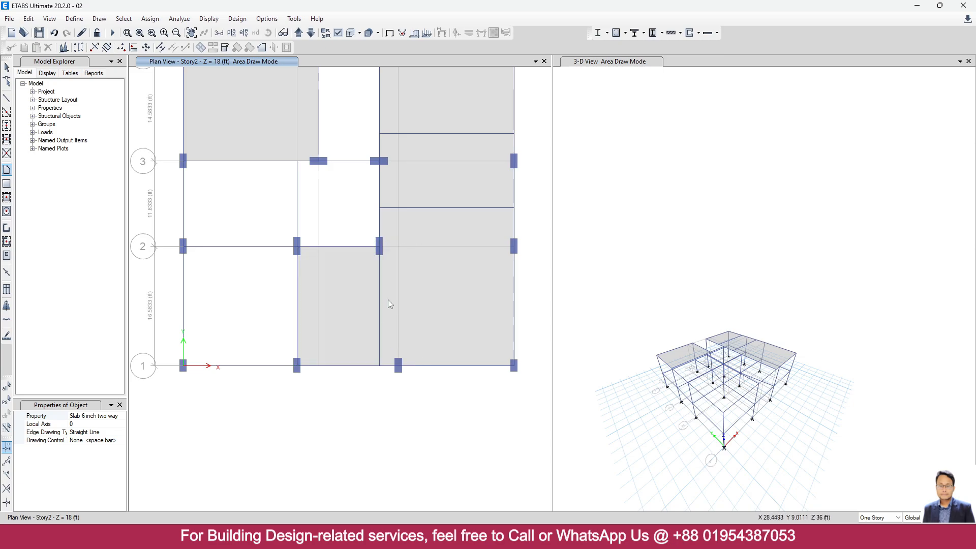
Step: Draw the two-way slab over the panel between grids B to D and 2 to 3
{"action": "left_click", "coordinate": [297, 162]}
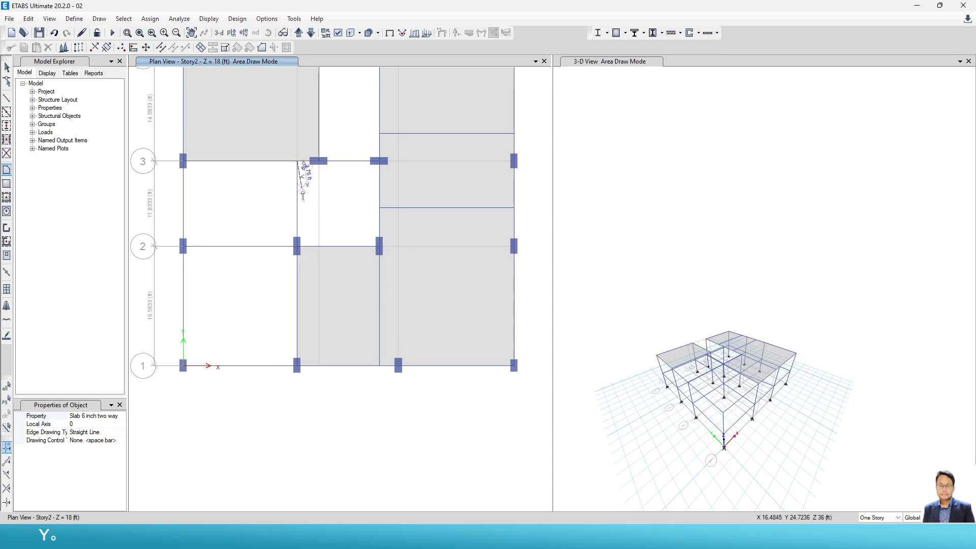
{"action": "left_click", "coordinate": [297, 247]}
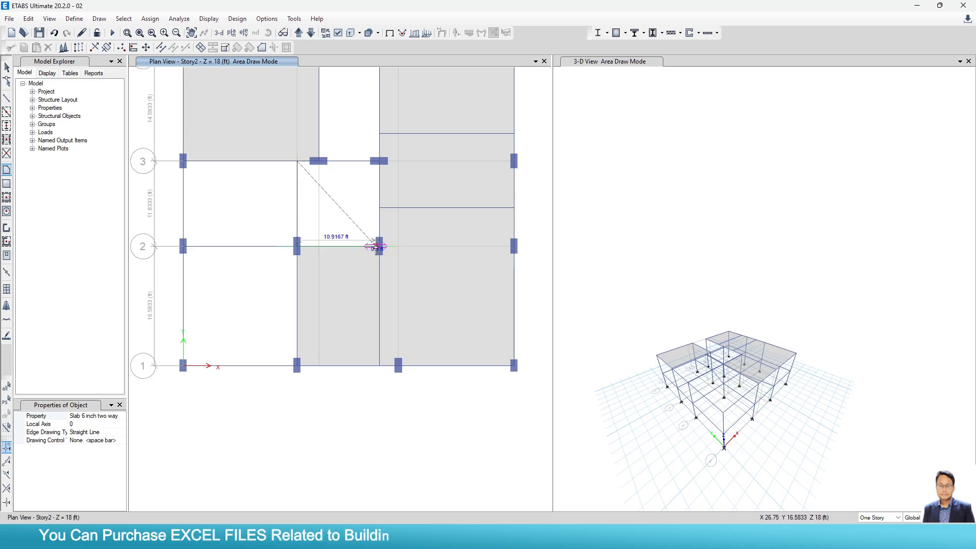
{"action": "left_click", "coordinate": [379, 246]}
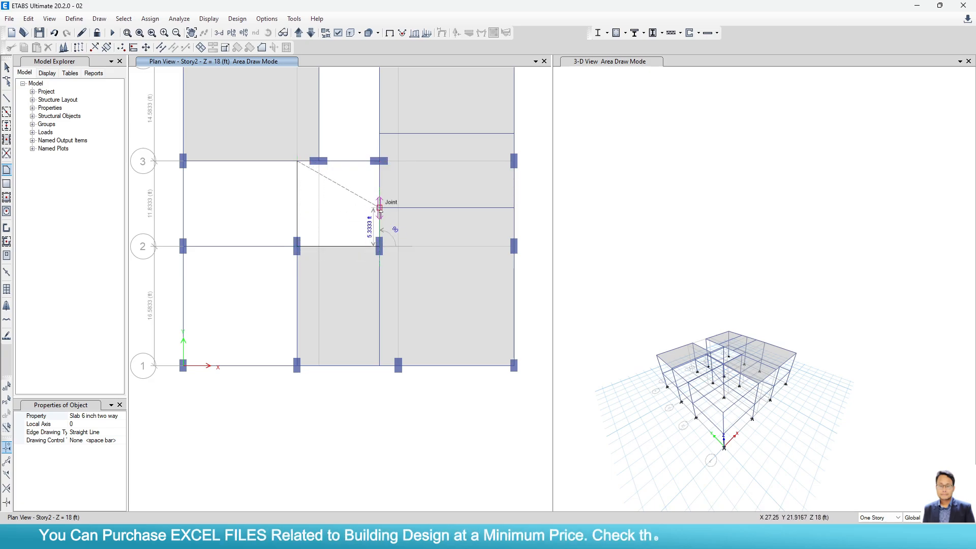
{"action": "left_click", "coordinate": [380, 161]}
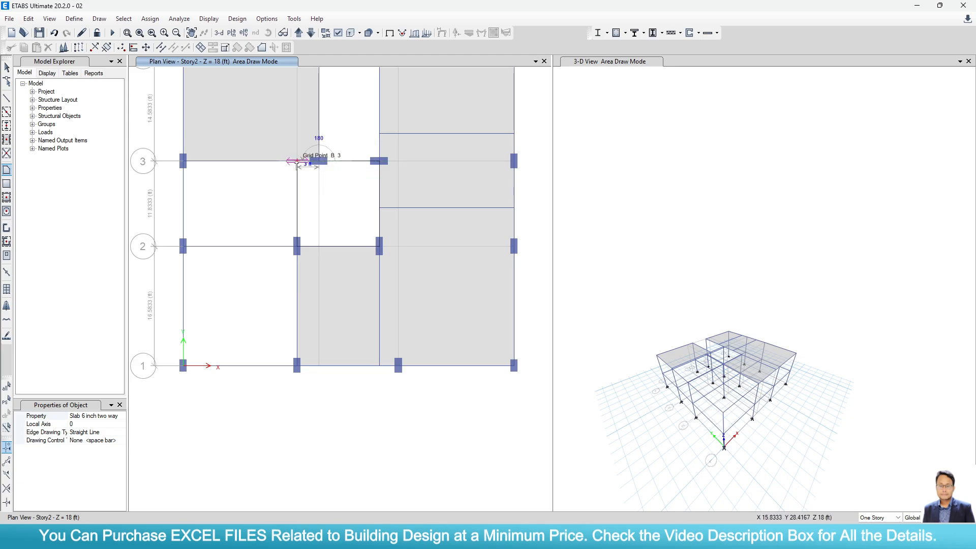
{"action": "left_click", "coordinate": [297, 162]}
Step: View the information and assignments of the slab between grids B to D and 2 to 3, and close them
{"action": "right_click", "coordinate": [314, 188]}
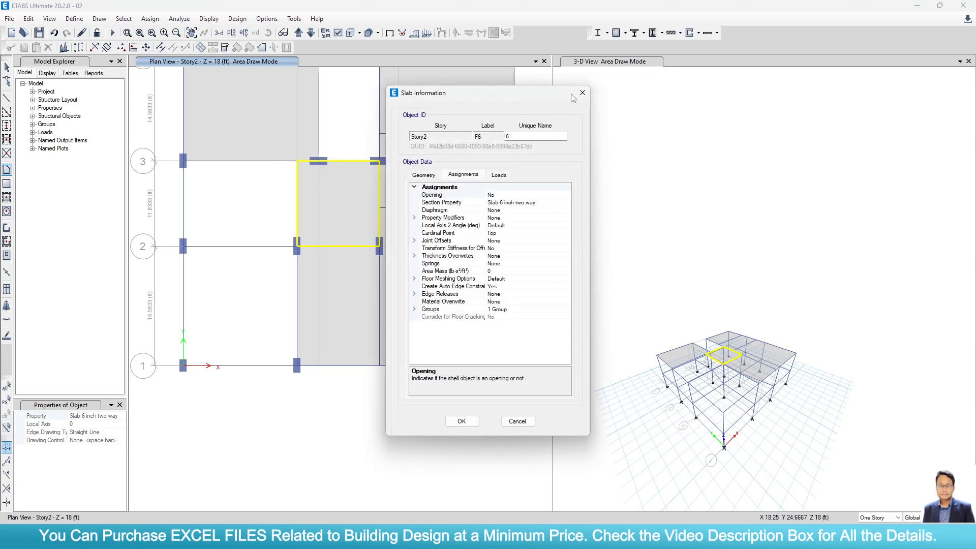
{"action": "left_click", "coordinate": [582, 92]}
{"action": "scroll", "coordinate": [379, 279], "scroll_direction": "down", "scroll_amount": 4}
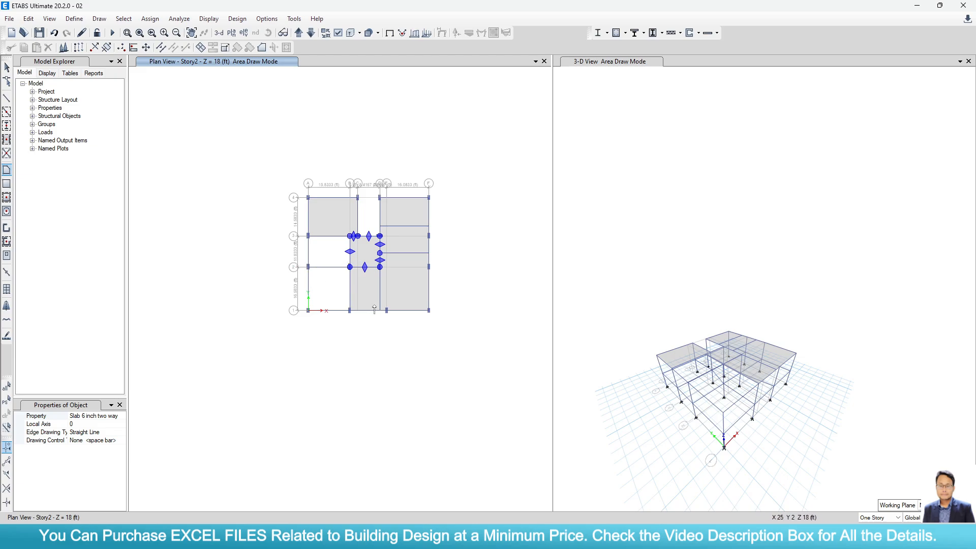
Step: Draw the Slab 6 inch two way panel between grids A to B and 1 to 2 on Story2
{"action": "key", "text": "Escape"}
{"action": "scroll", "coordinate": [339, 324], "scroll_direction": "up", "scroll_amount": 3}
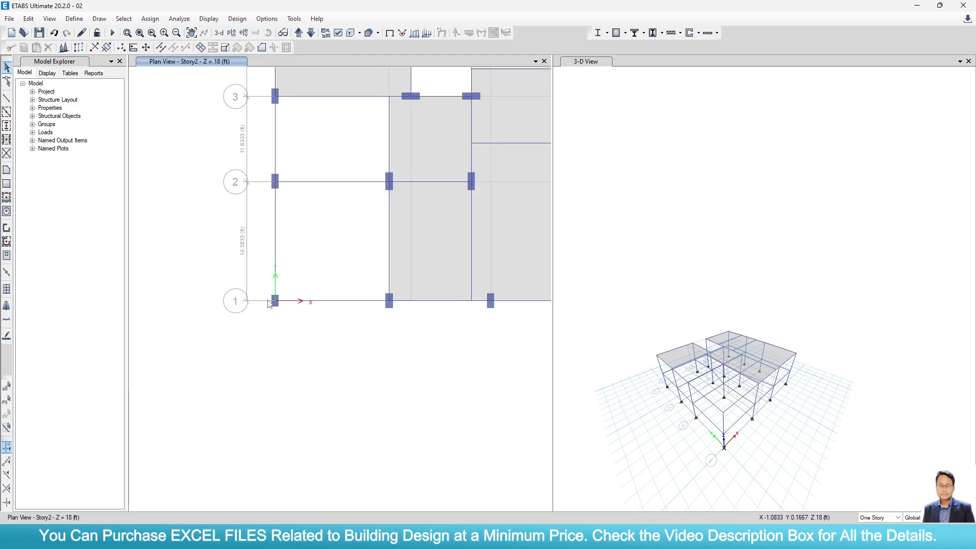
{"action": "left_click", "coordinate": [7, 171]}
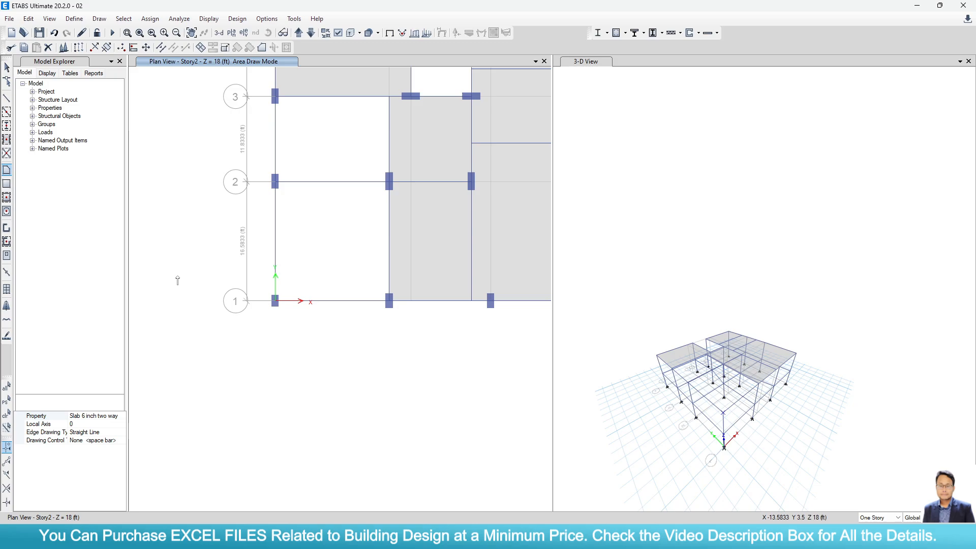
{"action": "left_click", "coordinate": [275, 301]}
{"action": "left_click", "coordinate": [389, 301]}
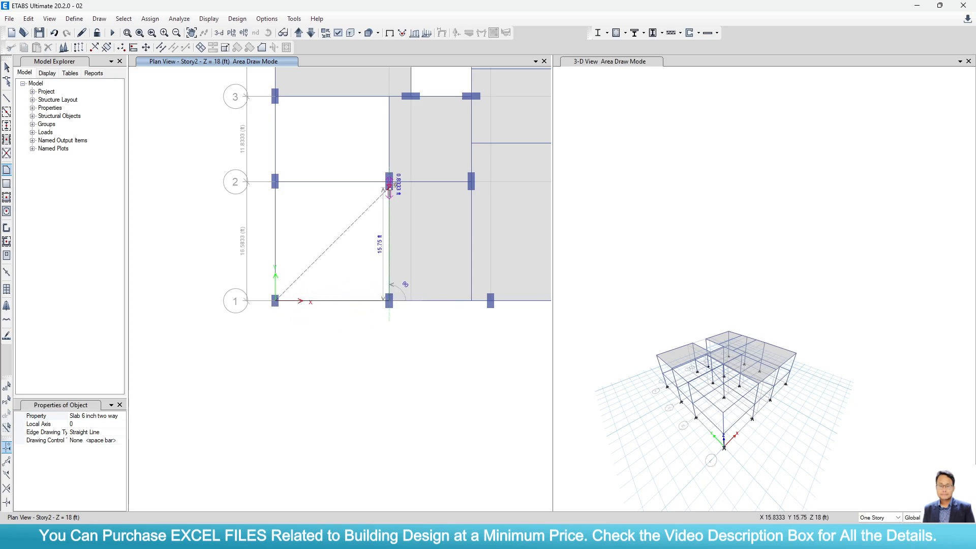
{"action": "left_click", "coordinate": [389, 181]}
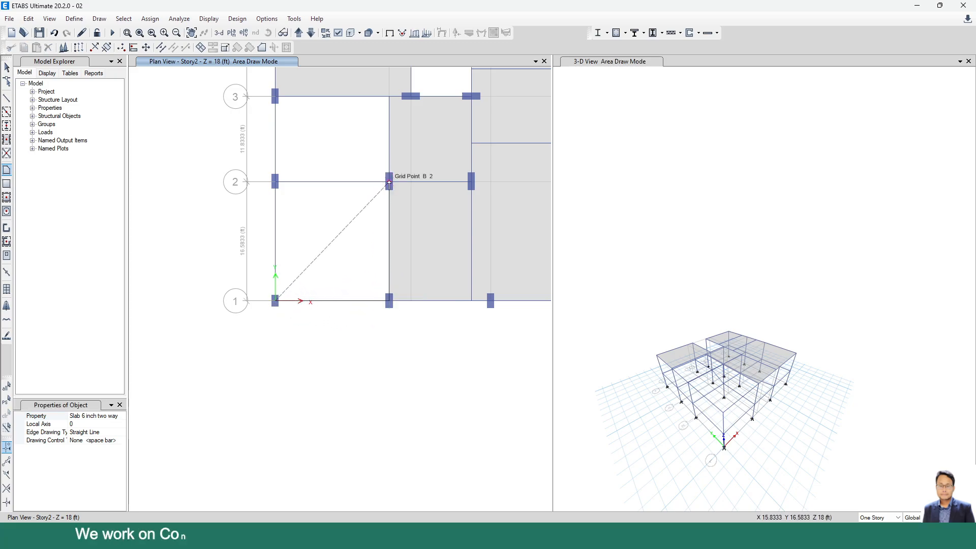
{"action": "double_click", "coordinate": [275, 182]}
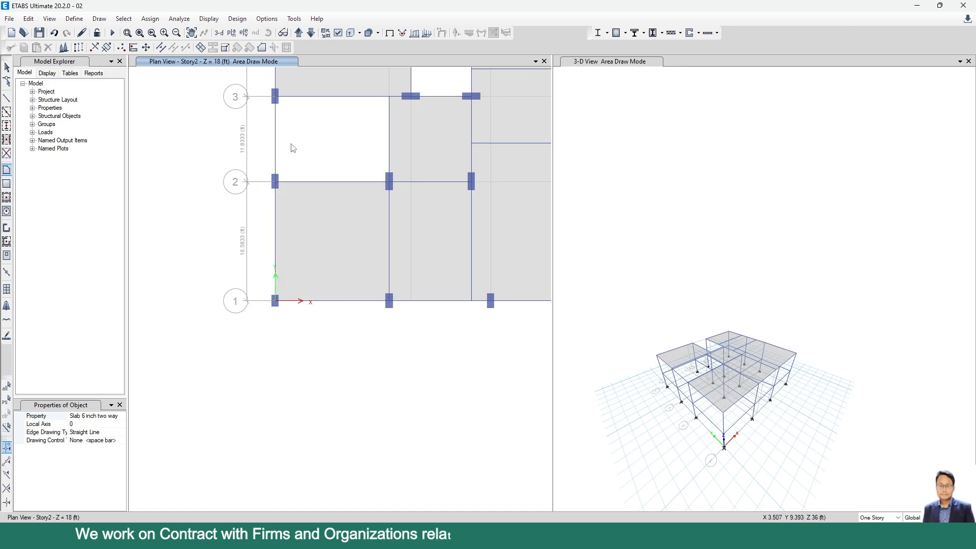
Step: Draw the Slab 6 inch two way panel between grids A to B and 2 to 3, and leave area drawing
{"action": "left_click", "coordinate": [275, 97]}
{"action": "left_click", "coordinate": [275, 181]}
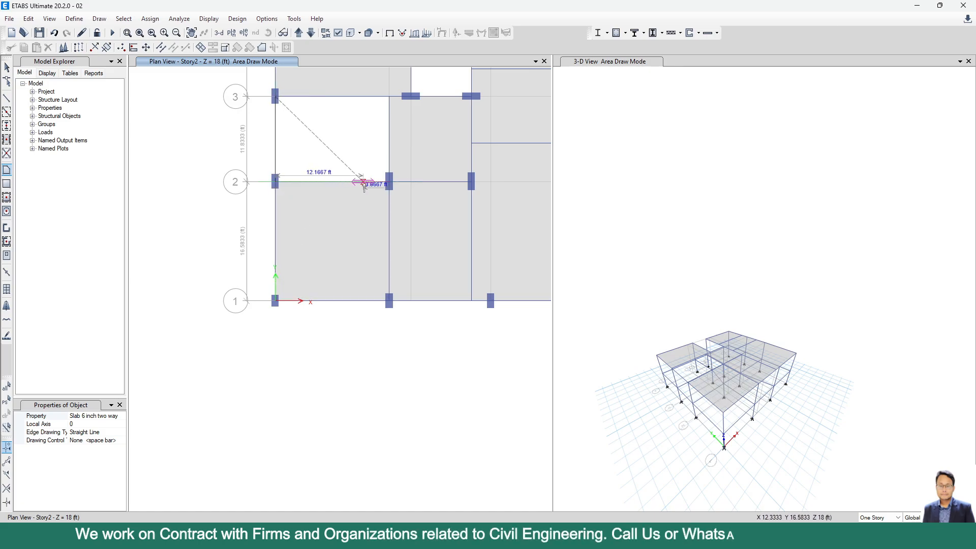
{"action": "left_click", "coordinate": [389, 181]}
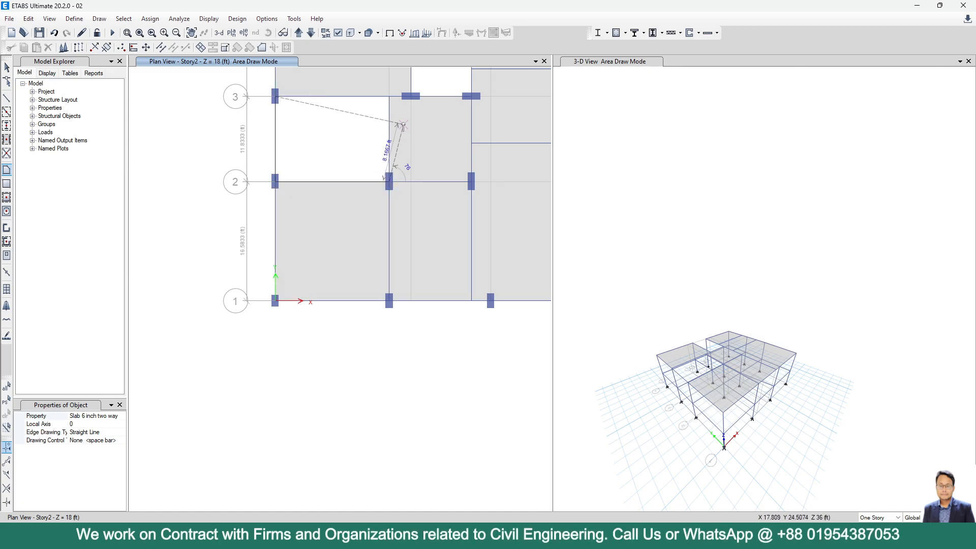
{"action": "double_click", "coordinate": [389, 97]}
{"action": "scroll", "coordinate": [229, 384], "scroll_direction": "down", "scroll_amount": 3}
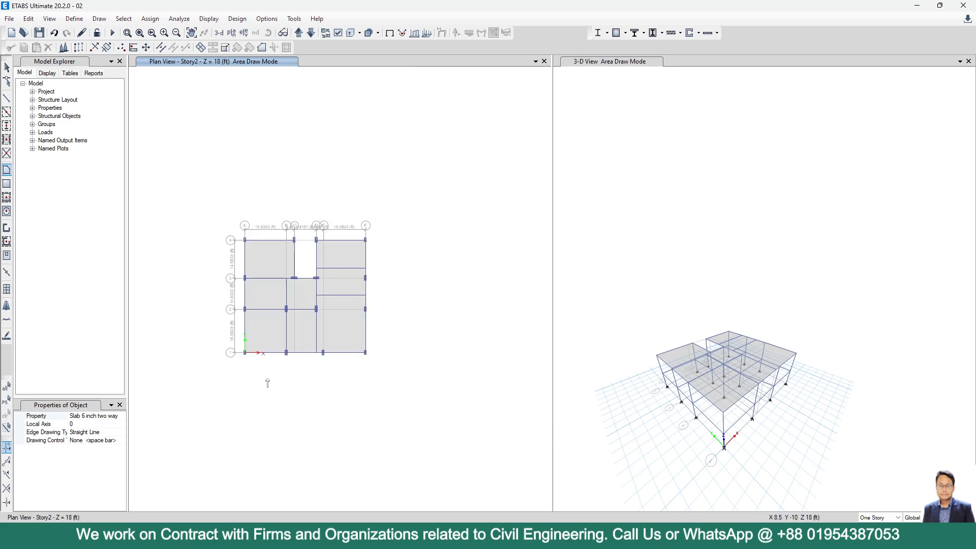
{"action": "scroll", "coordinate": [267, 382], "scroll_direction": "up", "scroll_amount": 3}
{"action": "scroll", "coordinate": [268, 383], "scroll_direction": "down", "scroll_amount": 4}
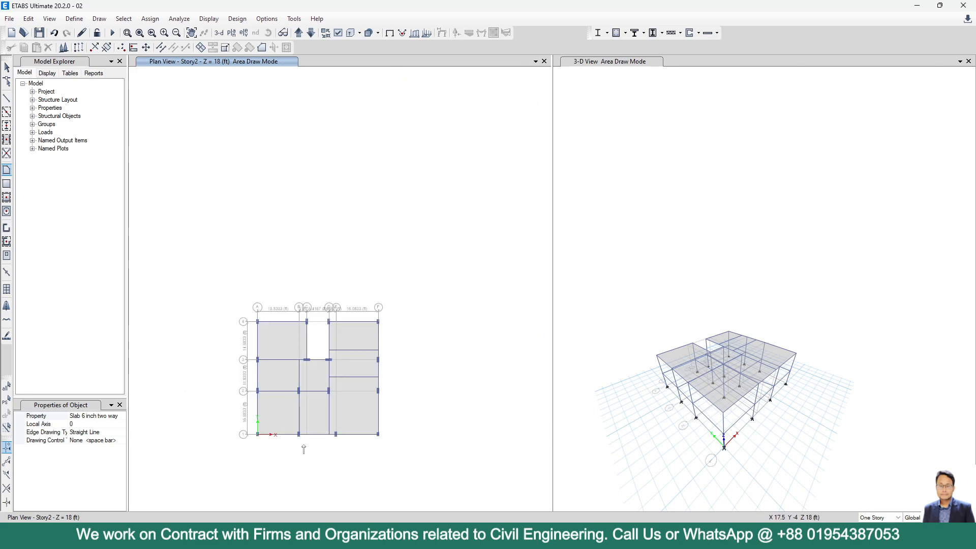
{"action": "scroll", "coordinate": [315, 386], "scroll_direction": "up", "scroll_amount": 1}
{"action": "scroll", "coordinate": [315, 387], "scroll_direction": "up", "scroll_amount": 3}
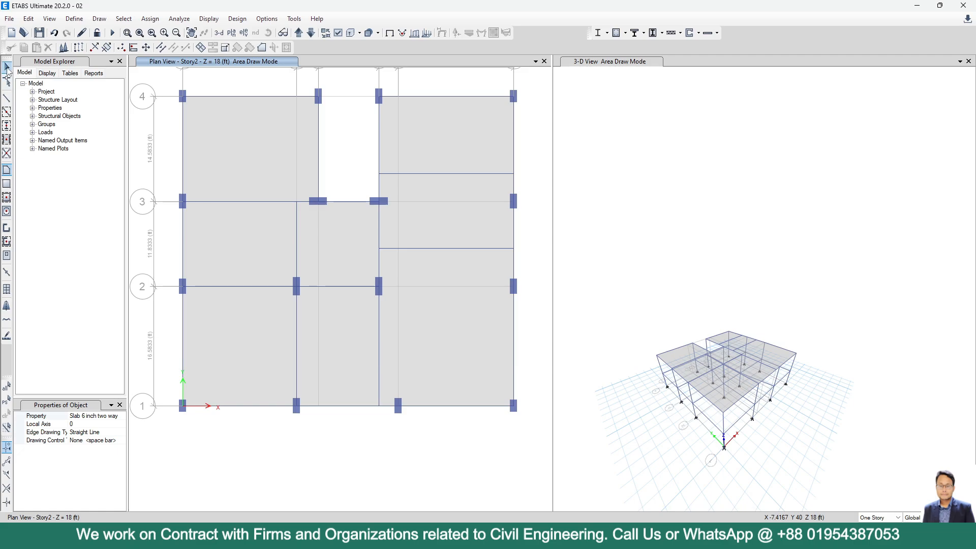
{"action": "left_click", "coordinate": [7, 68]}
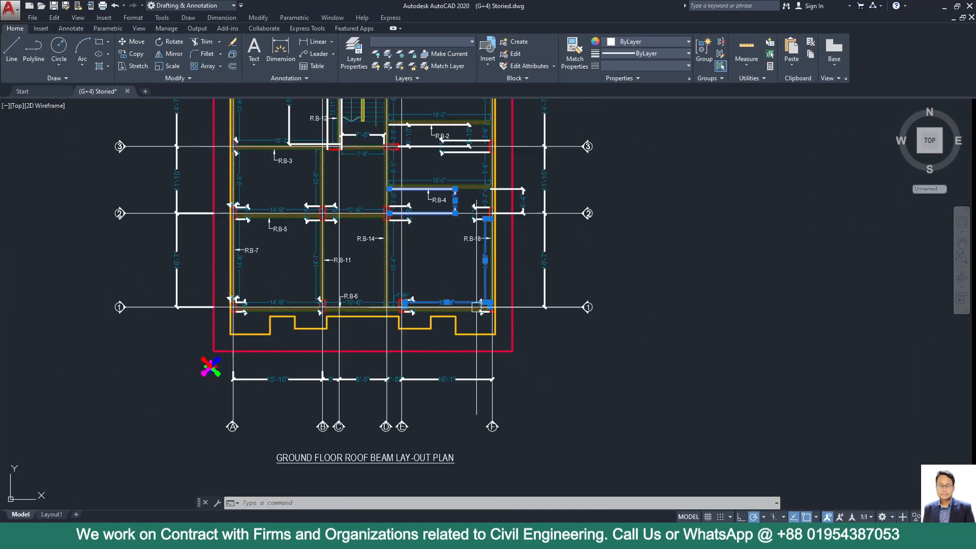
Step: Examine the typical floor roof beam layout plan next to the ground floor one in AutoCAD, and return to ETABS
{"action": "scroll", "coordinate": [319, 333], "scroll_direction": "down", "scroll_amount": 2}
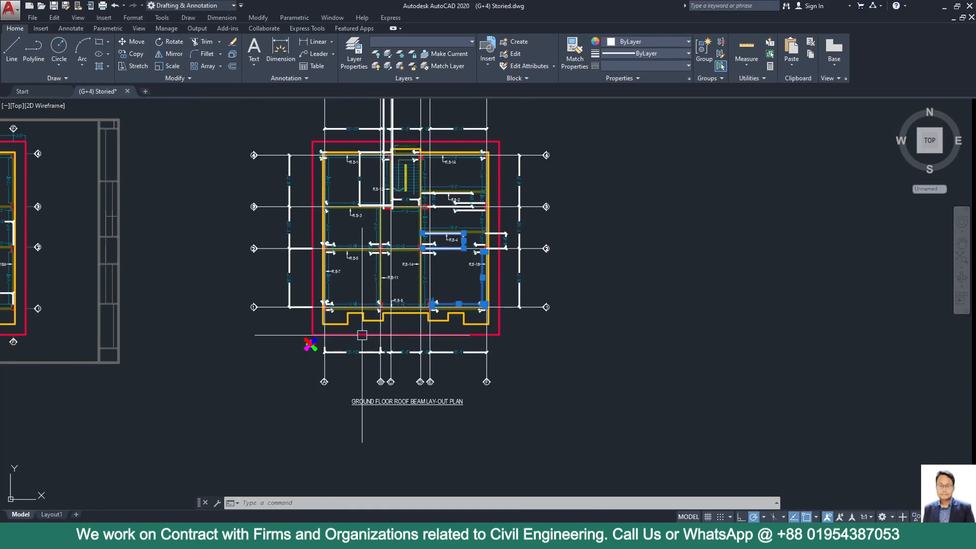
{"action": "scroll", "coordinate": [361, 334], "scroll_direction": "up", "scroll_amount": 4}
{"action": "mouse_move", "coordinate": [361, 334]}
{"action": "middle_mouse_down"}
{"action": "mouse_move", "coordinate": [361, 398]}
{"action": "mouse_move", "coordinate": [509, 412]}
{"action": "mouse_move", "coordinate": [514, 397]}
{"action": "middle_mouse_up"}
{"action": "scroll", "coordinate": [361, 398], "scroll_direction": "down", "scroll_amount": 4}
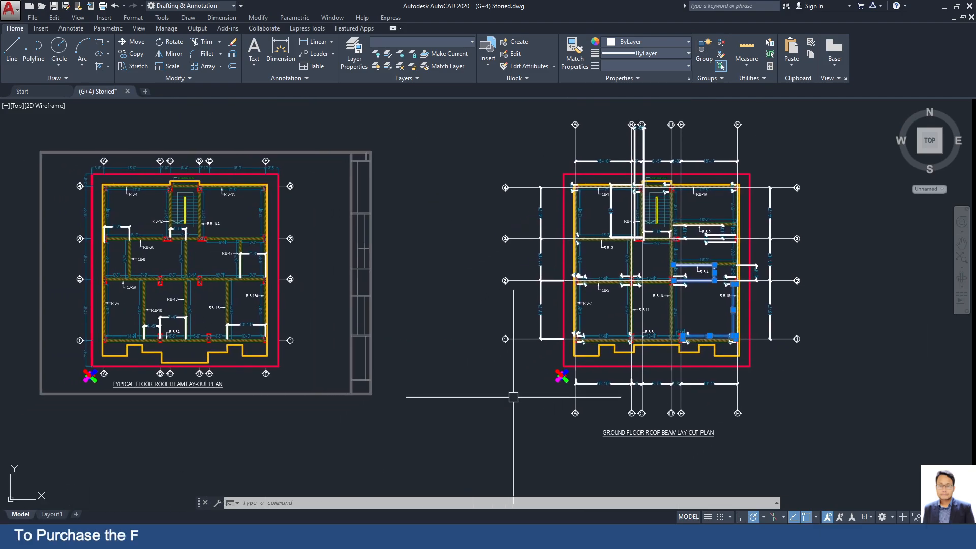
{"action": "mouse_move", "coordinate": [192, 425]}
{"action": "middle_mouse_down"}
{"action": "mouse_move", "coordinate": [440, 412]}
{"action": "mouse_move", "coordinate": [434, 394]}
{"action": "middle_mouse_up"}
{"action": "scroll", "coordinate": [460, 381], "scroll_direction": "up", "scroll_amount": 1}
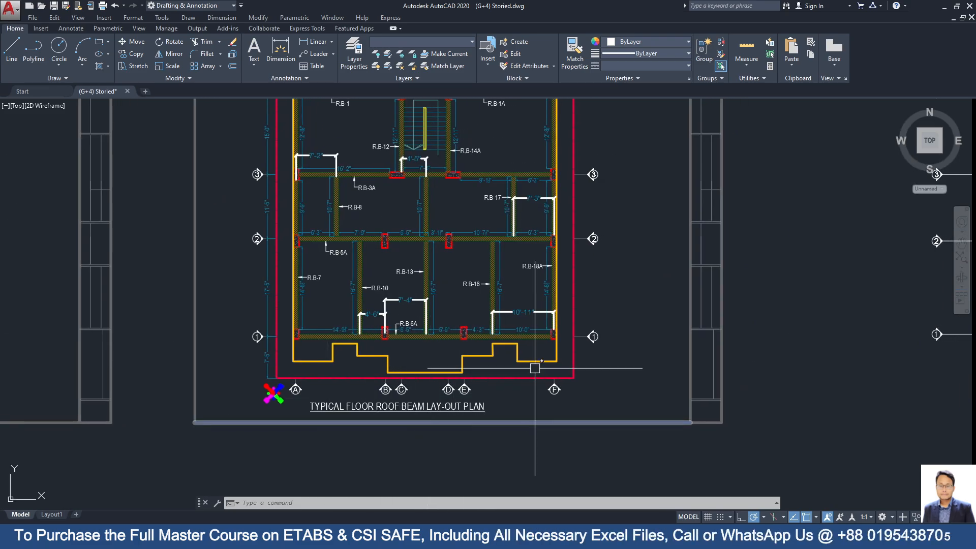
{"action": "left_click", "coordinate": [944, 6]}
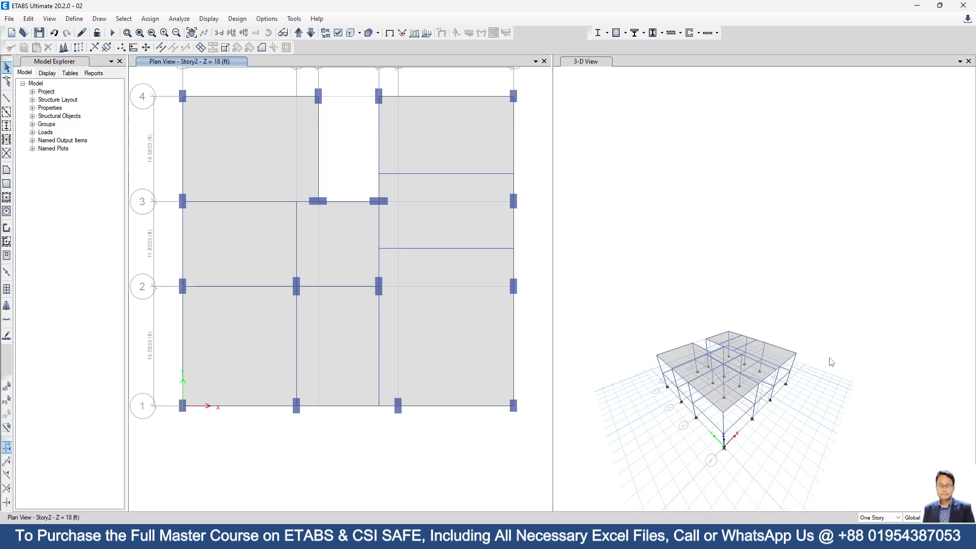
Step: Add one 10 ft story above Story2 in the story data, keeping existing story heights and replicating Story2
{"action": "middle_click_drag", "start_coordinate": [721, 432], "coordinate": [718, 370]}
{"action": "middle_click_drag", "start_coordinate": [307, 301], "coordinate": [306, 335]}
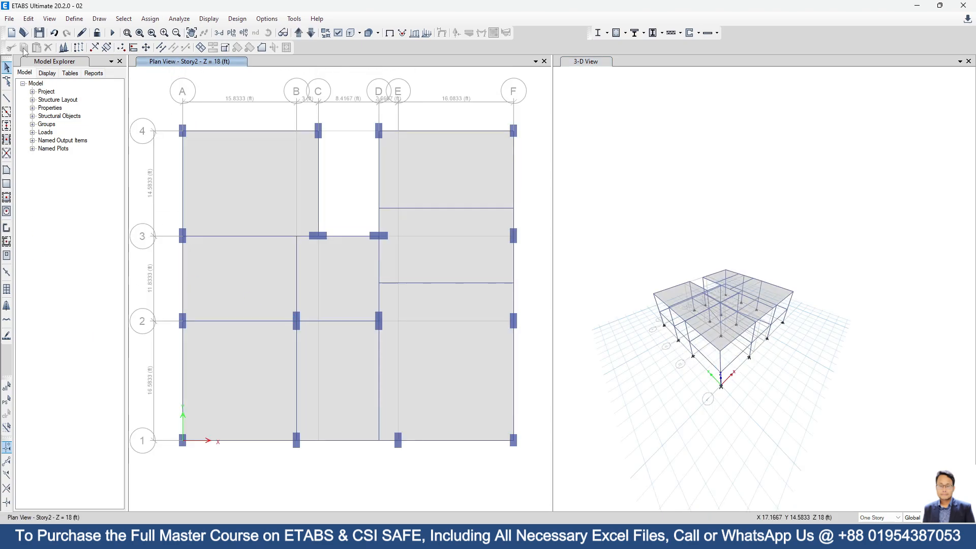
{"action": "left_click", "coordinate": [29, 19]}
{"action": "mouse_move", "coordinate": [49, 163]}
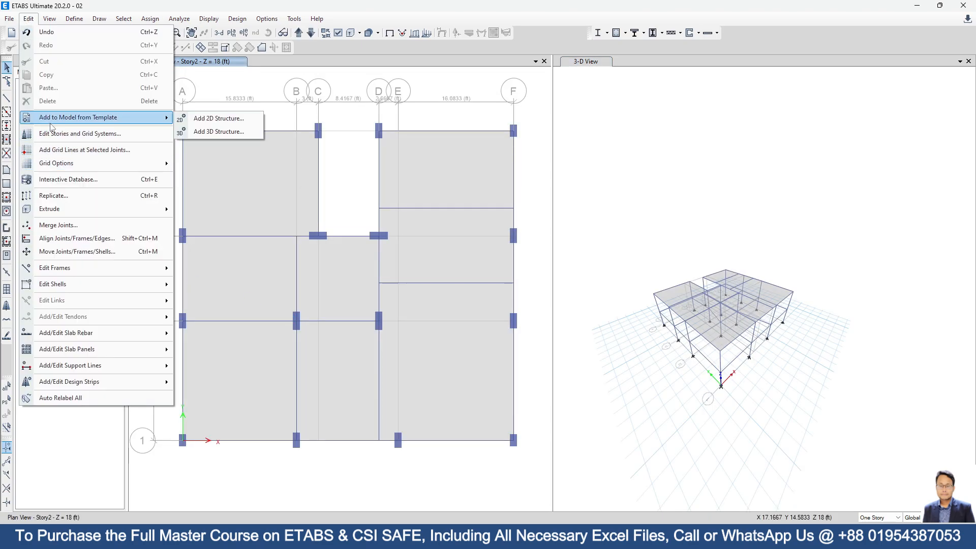
{"action": "left_click", "coordinate": [67, 133]}
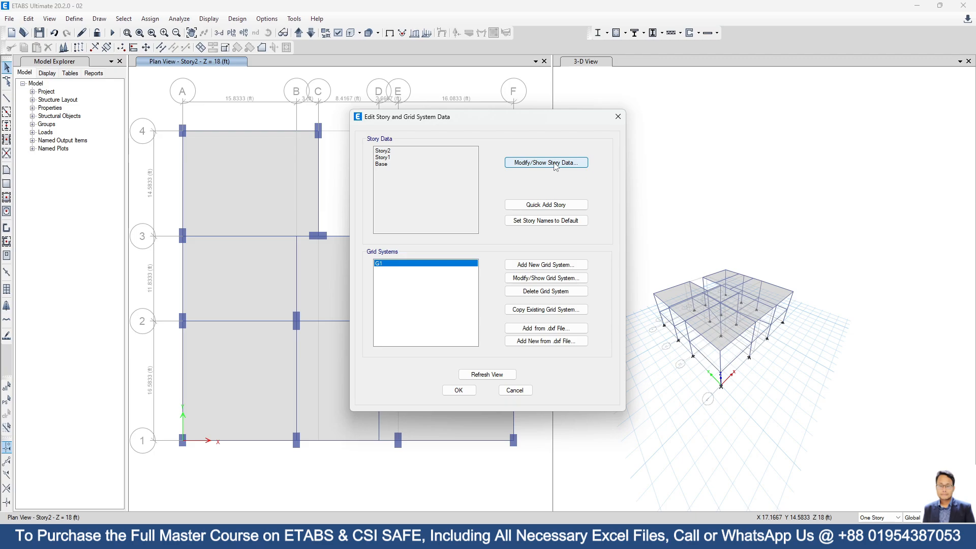
{"action": "left_click", "coordinate": [555, 163]}
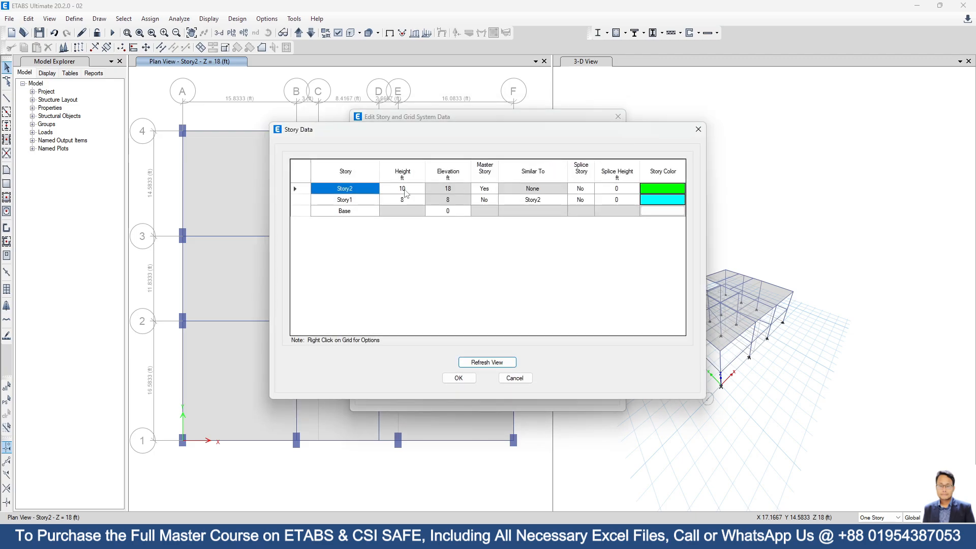
{"action": "right_click", "coordinate": [300, 191]}
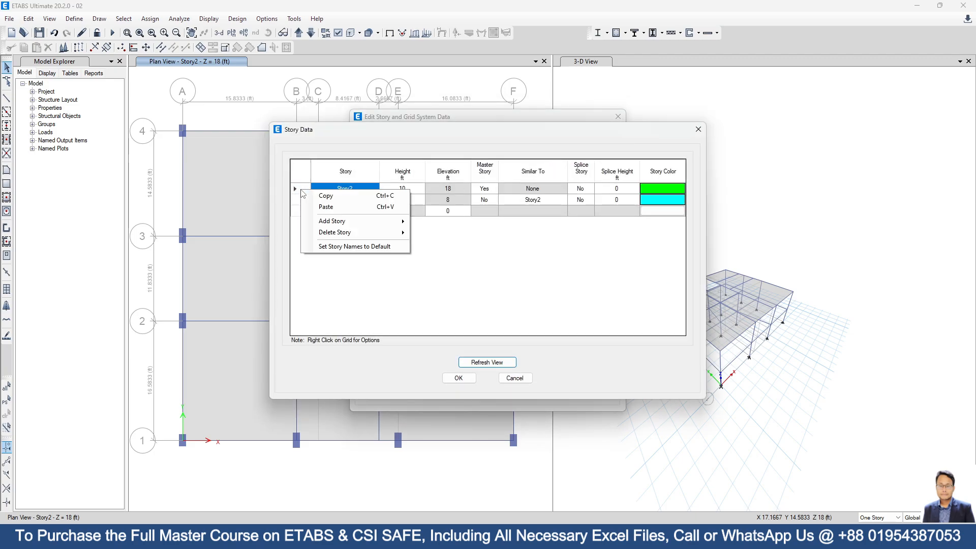
{"action": "mouse_move", "coordinate": [336, 223]}
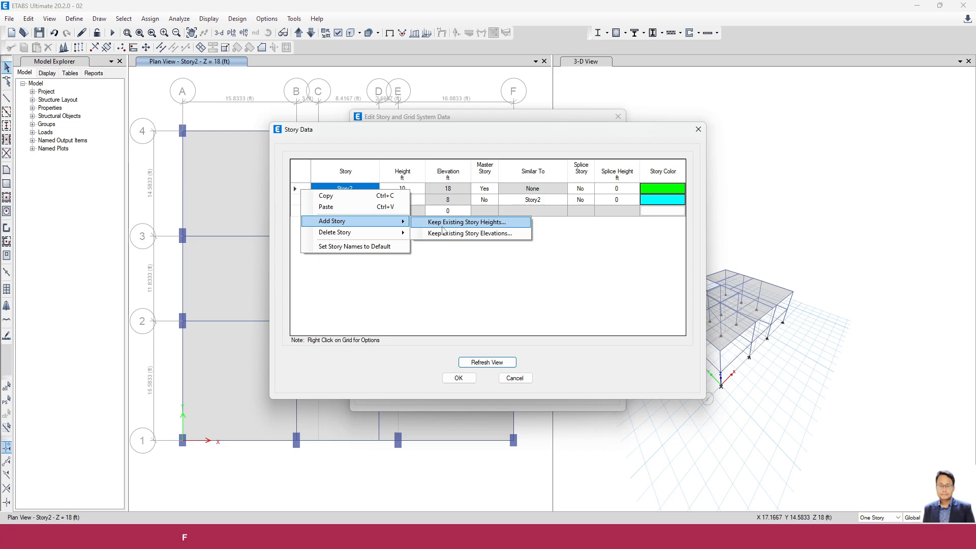
{"action": "left_click", "coordinate": [442, 227]}
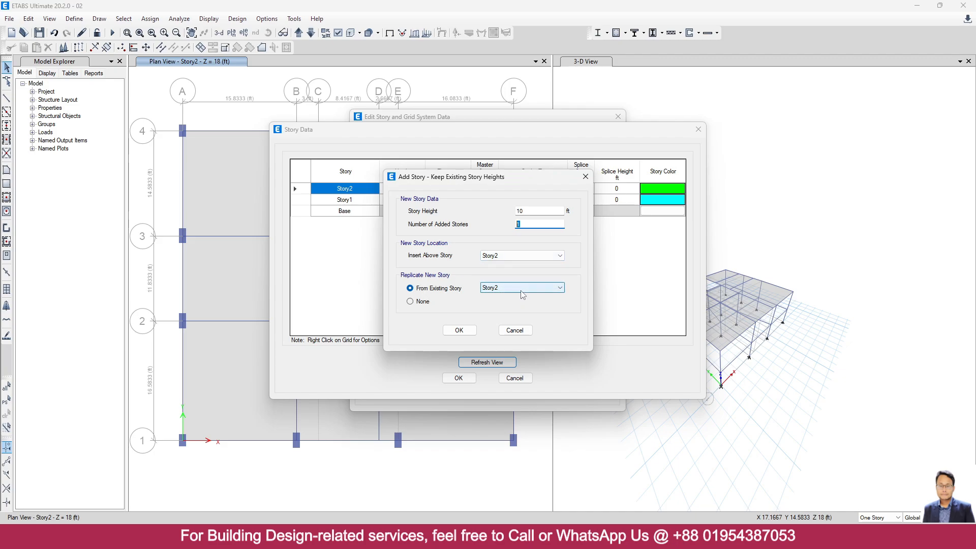
{"action": "left_click", "coordinate": [451, 336]}
{"action": "left_click", "coordinate": [483, 362]}
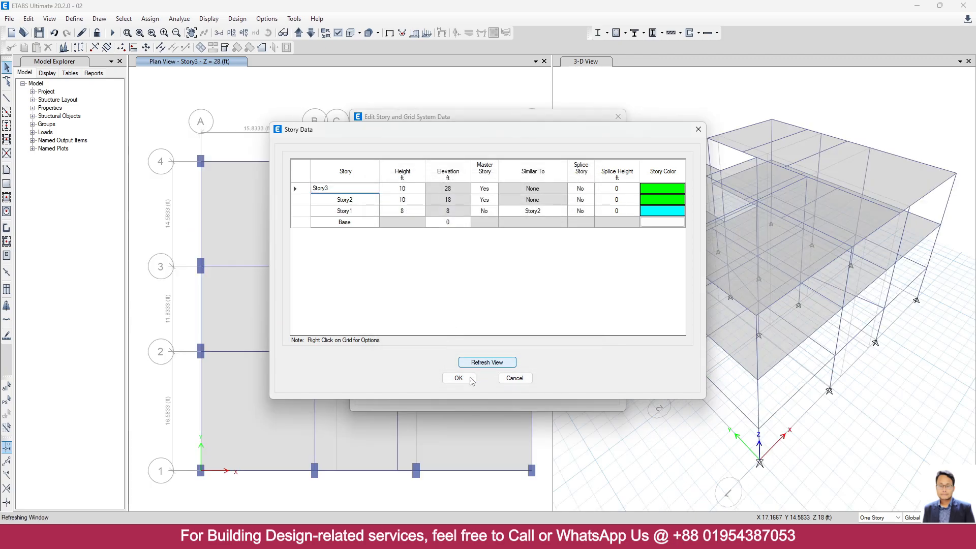
{"action": "left_click", "coordinate": [466, 379]}
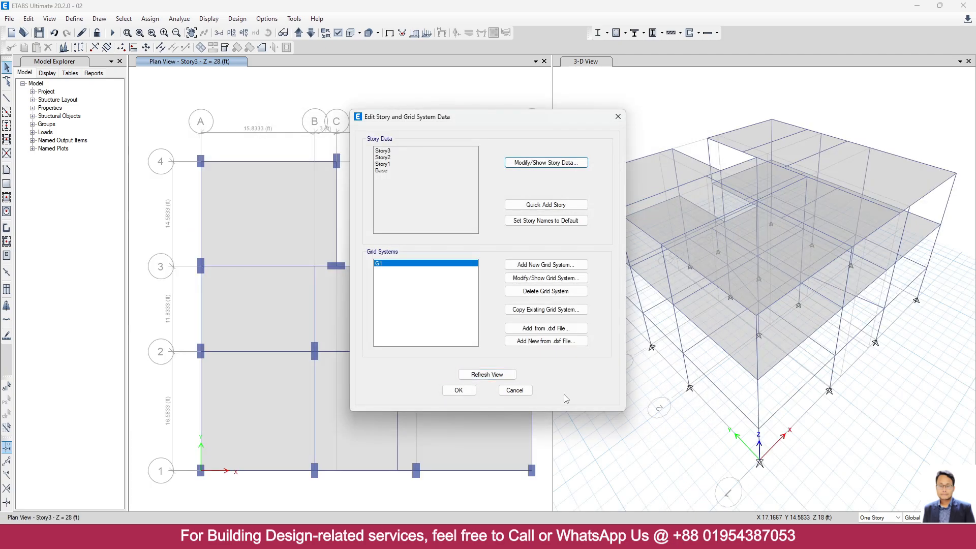
{"action": "left_click", "coordinate": [459, 394]}
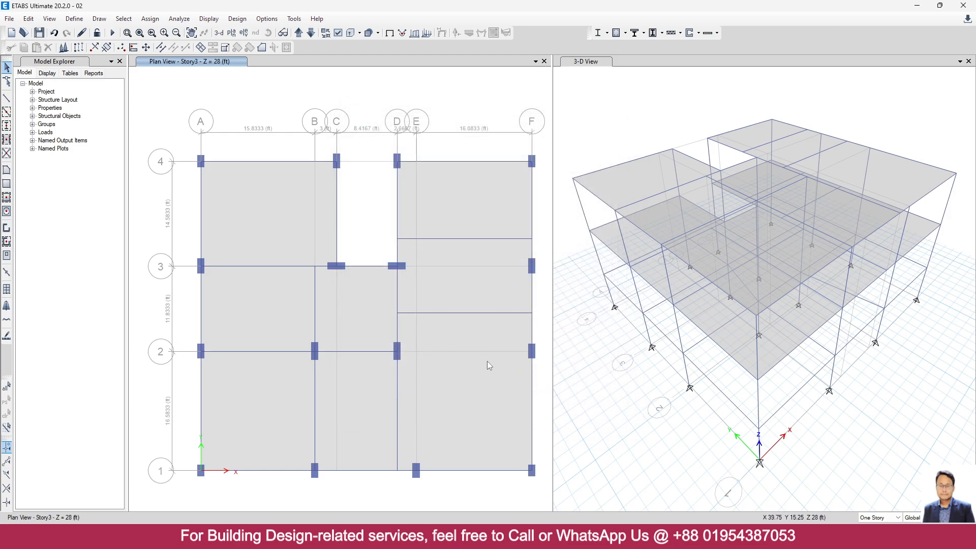
Step: Delete the lower intermediate beam between grids D and F on Story3, along with the two slab panels adjoining it
{"action": "middle_click_drag", "start_coordinate": [487, 361], "coordinate": [442, 288]}
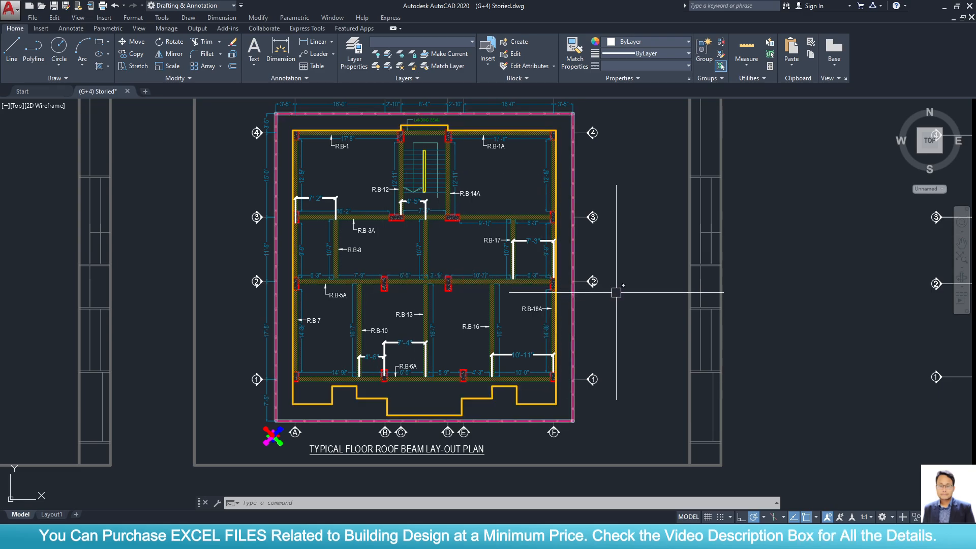
{"action": "left_click", "coordinate": [944, 7]}
{"action": "left_click", "coordinate": [381, 240]}
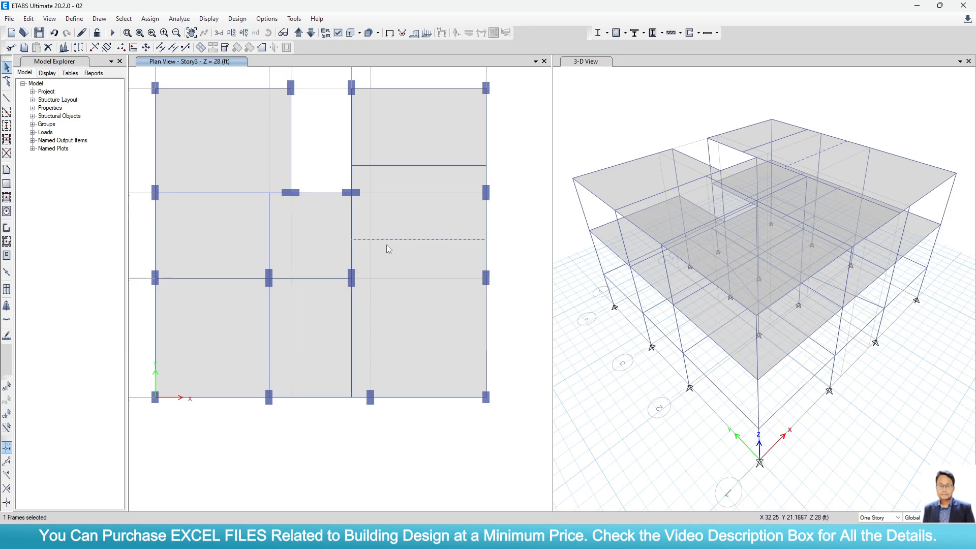
{"action": "key", "text": "Delete"}
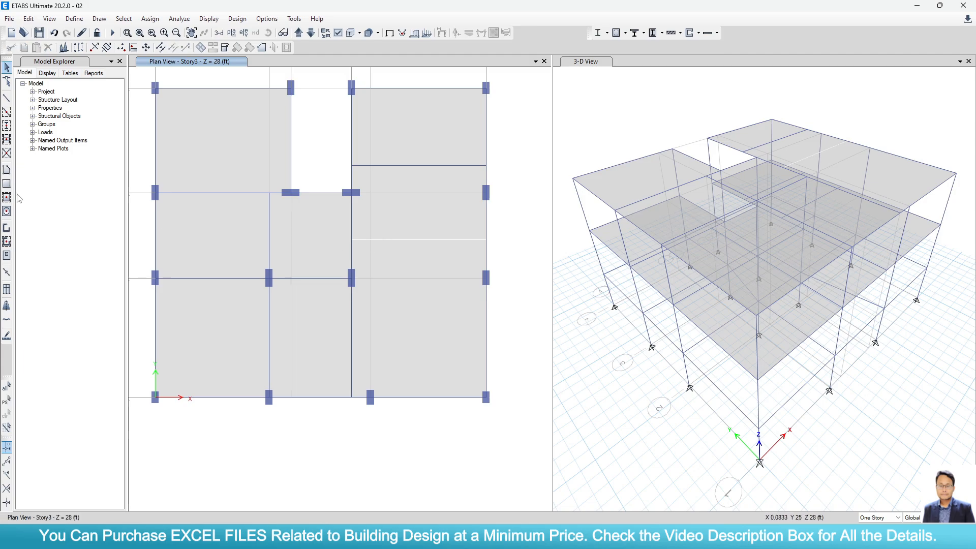
{"action": "left_click", "coordinate": [392, 224]}
{"action": "key", "text": "Delete"}
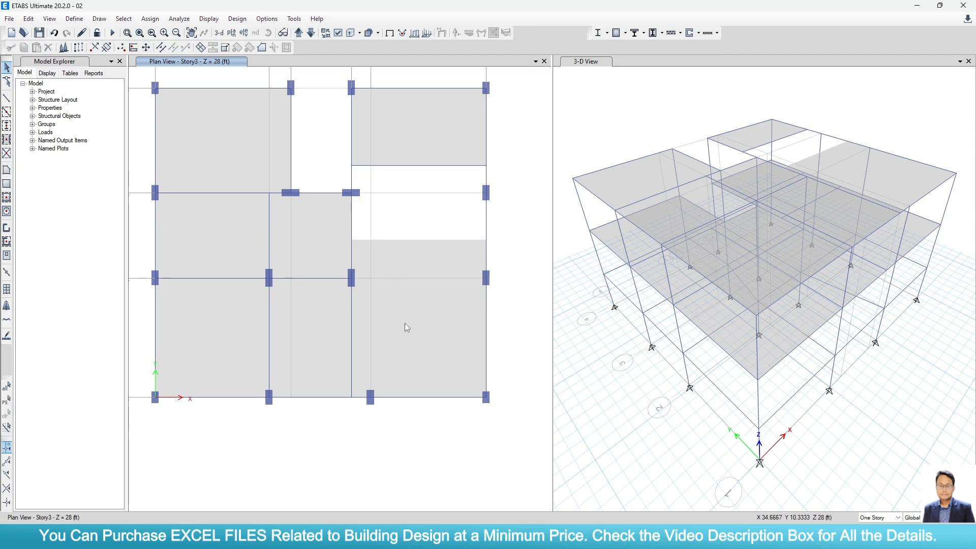
{"action": "left_click", "coordinate": [406, 326]}
{"action": "key", "text": "Delete"}
Step: Draw a B1 = 12X18 beam along grid 2 from D2 to F2 on Story3
{"action": "left_click", "coordinate": [8, 99]}
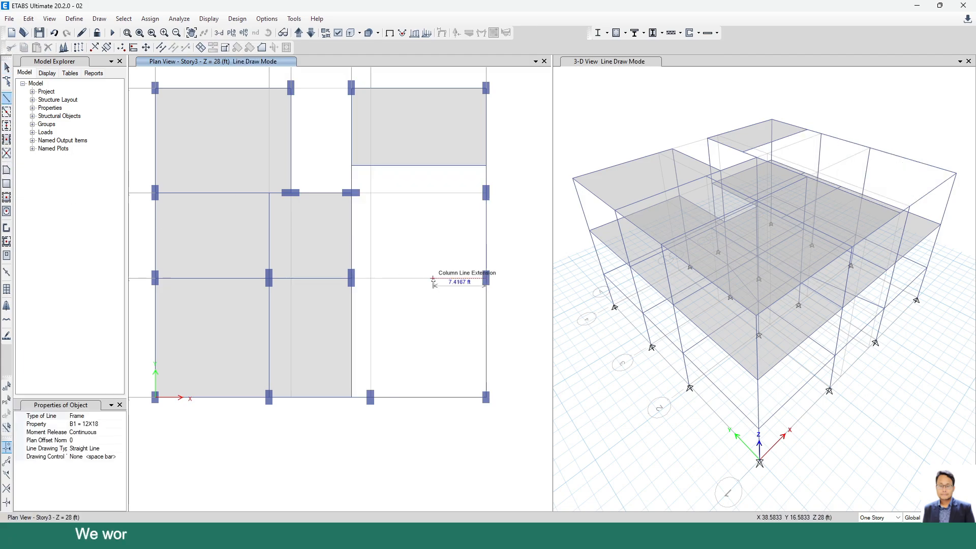
{"action": "left_click", "coordinate": [352, 279]}
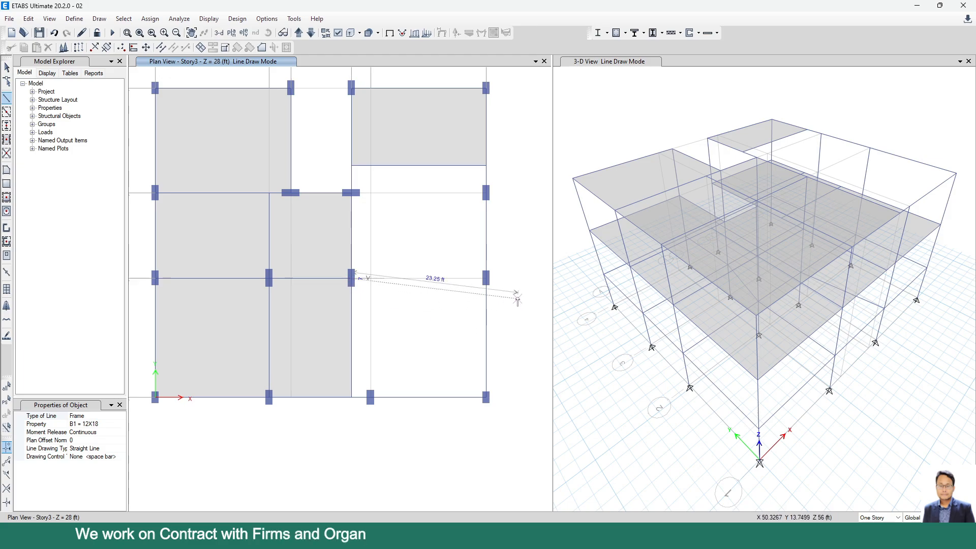
{"action": "left_click", "coordinate": [485, 279]}
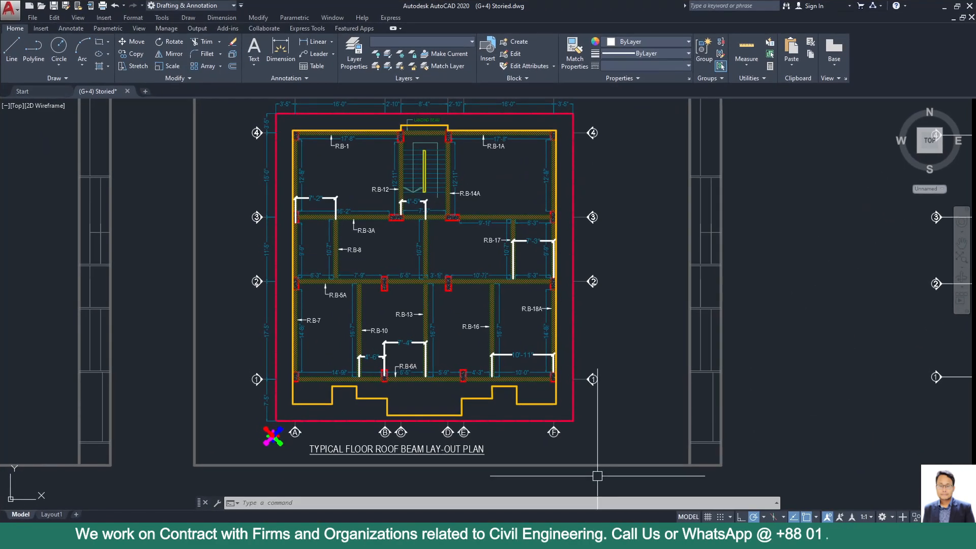
Step: Check the grid 3 beam in the AutoCAD plan, and in ETABS draw a B1 = 12X18 beam from D3 to F3 on Story3
{"action": "middle_click_drag", "start_coordinate": [305, 221], "coordinate": [297, 284]}
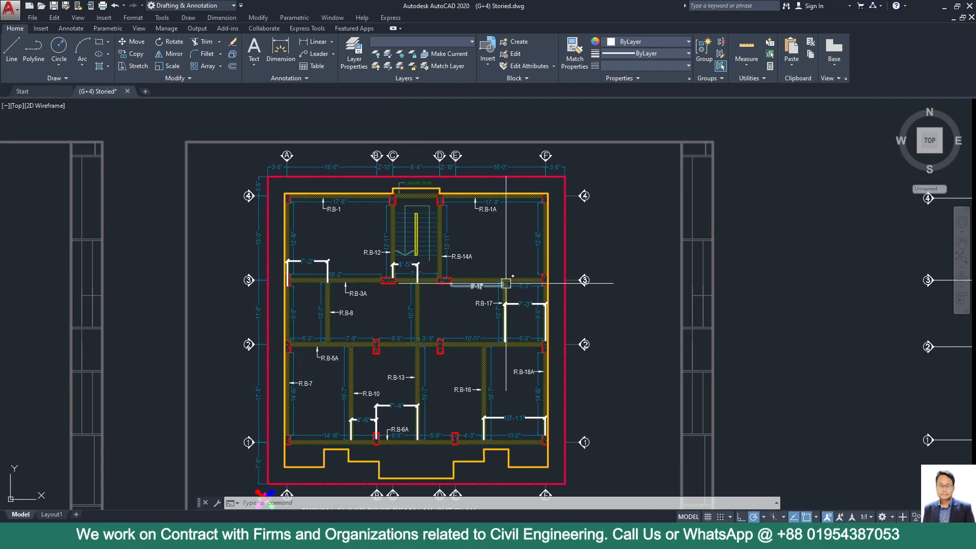
{"action": "left_click", "coordinate": [945, 9]}
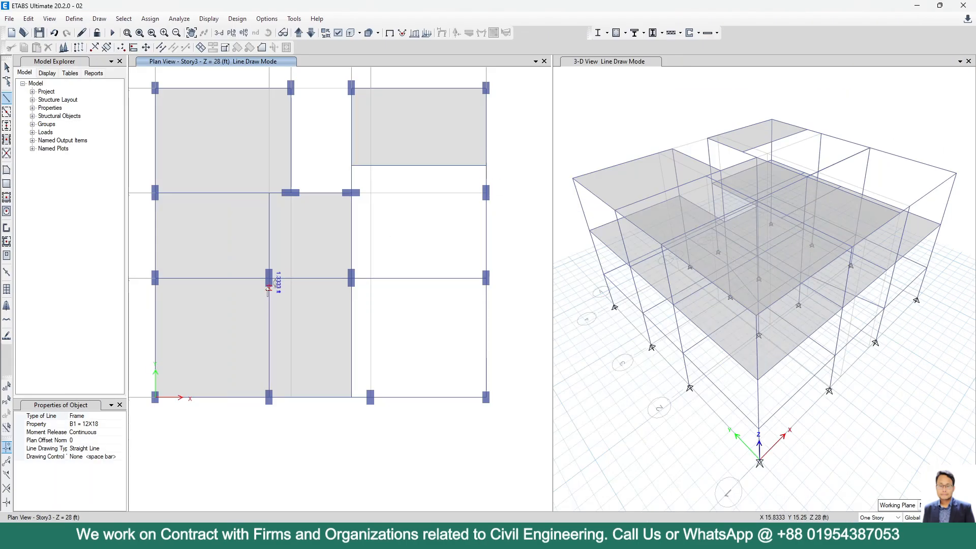
{"action": "left_click", "coordinate": [352, 192]}
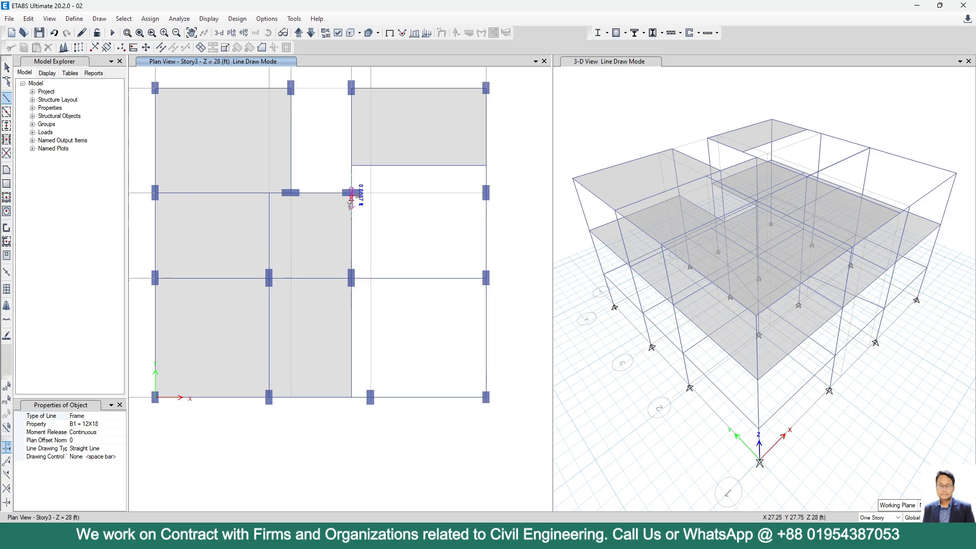
{"action": "left_click", "coordinate": [486, 192]}
{"action": "key", "text": "Escape"}
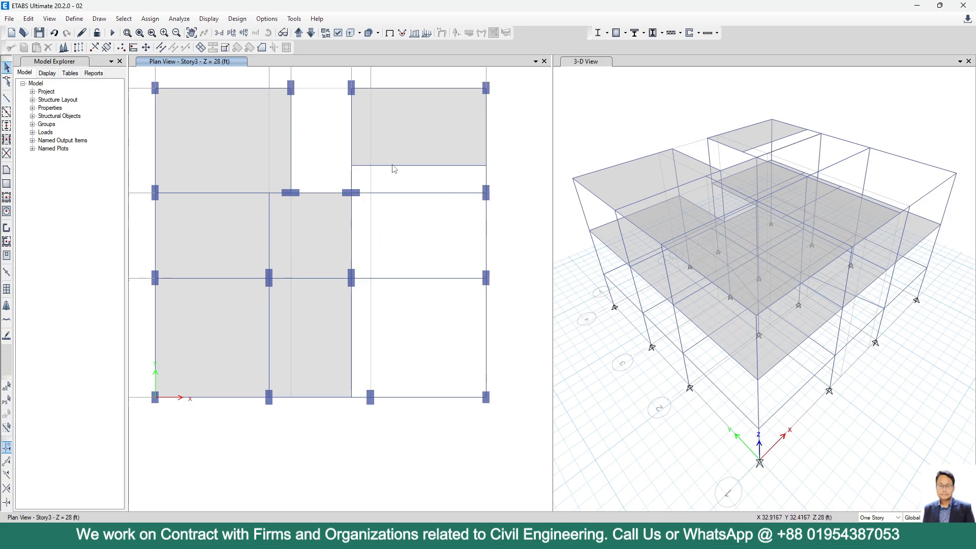
Step: Delete the intermediate beam between grids 3 and 4 spanning D to F on Story3, along with its adjoining slab panel
{"action": "key", "text": "Delete"}
{"action": "left_click", "coordinate": [402, 148]}
{"action": "key", "text": "Delete"}
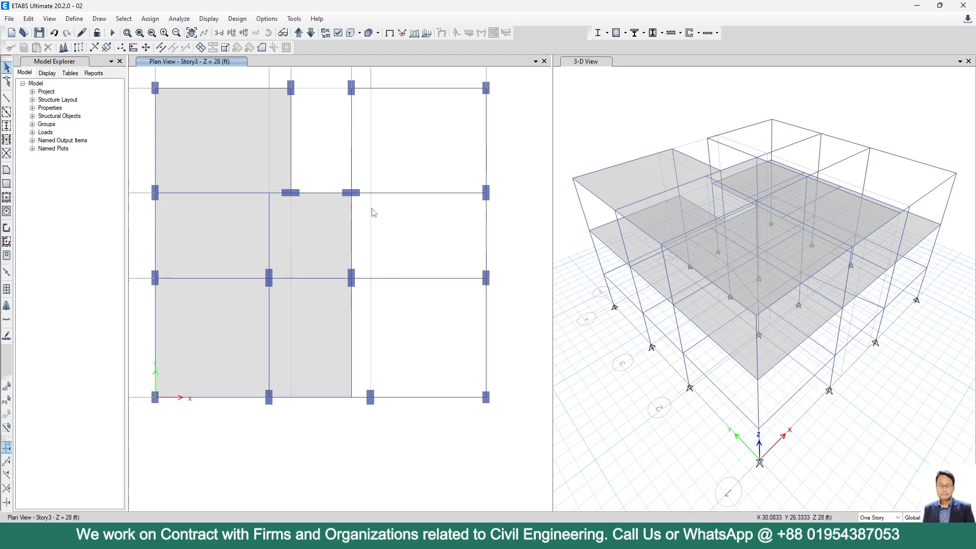
Step: Examine the beam offsets around grid B between grids 1 and 2 in the AutoCAD roof beam plan, and return to ETABS
{"action": "middle_click_drag", "start_coordinate": [354, 160], "coordinate": [356, 172]}
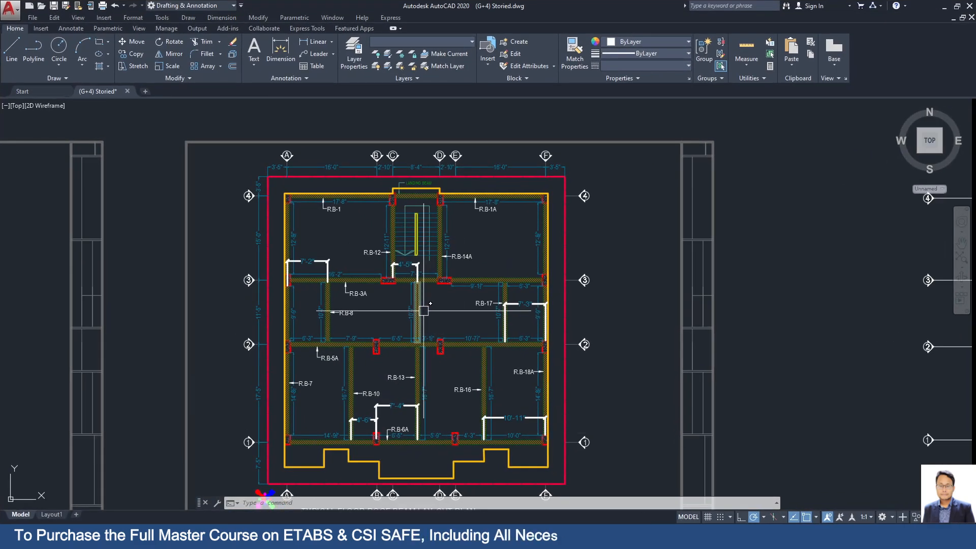
{"action": "middle_click_drag", "start_coordinate": [350, 440], "coordinate": [349, 391]}
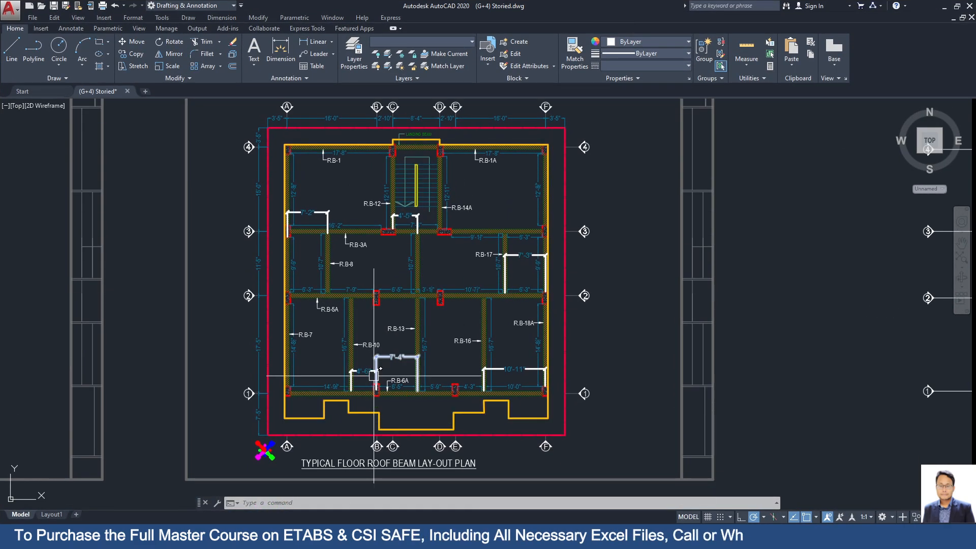
{"action": "scroll", "coordinate": [373, 371], "scroll_direction": "up", "scroll_amount": 1}
{"action": "scroll", "coordinate": [373, 375], "scroll_direction": "up", "scroll_amount": 2}
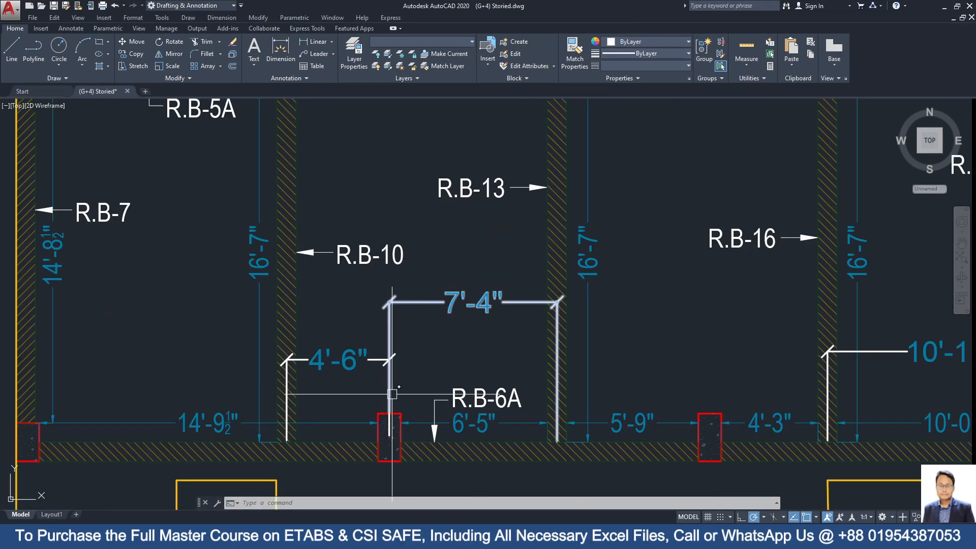
{"action": "scroll", "coordinate": [391, 411], "scroll_direction": "down", "scroll_amount": 1}
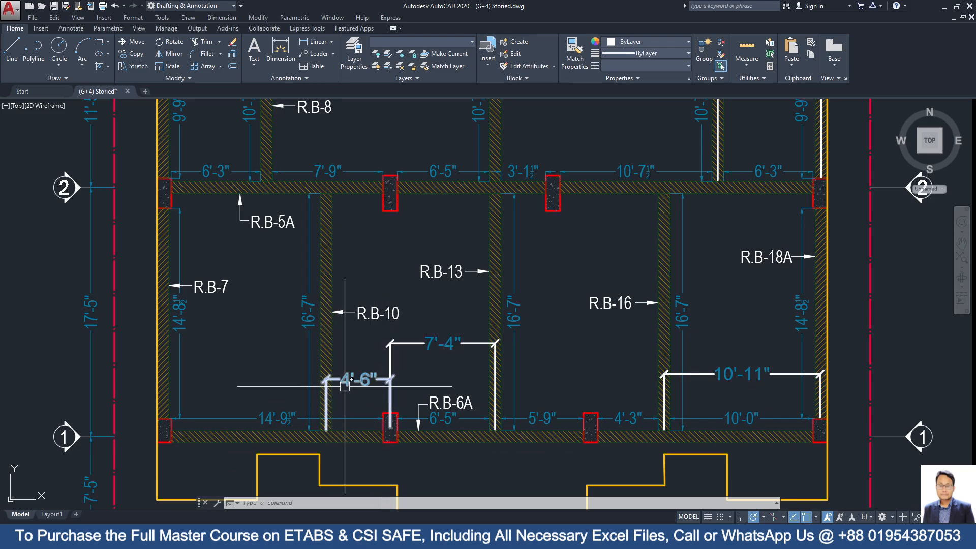
{"action": "scroll", "coordinate": [345, 371], "scroll_direction": "down", "scroll_amount": 1}
{"action": "middle_click_drag", "start_coordinate": [376, 293], "coordinate": [390, 353]}
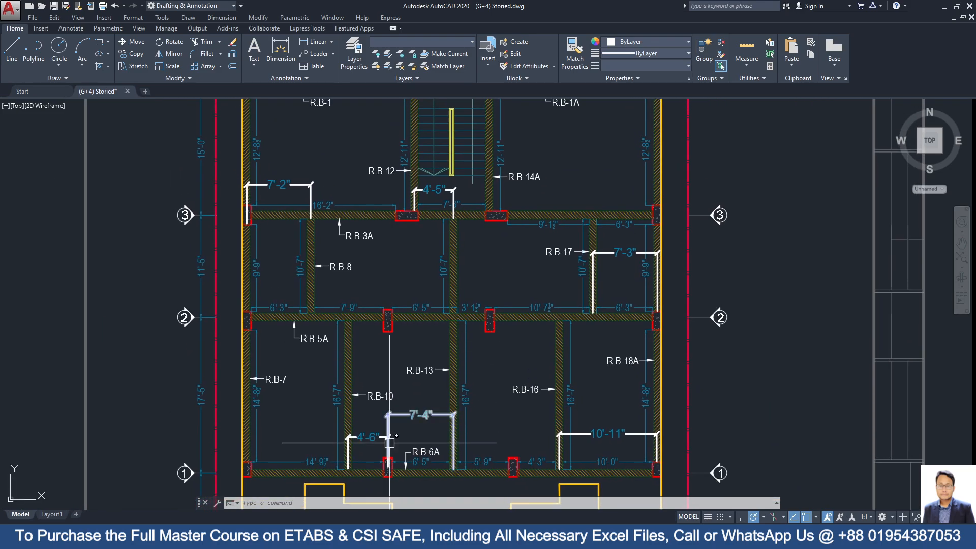
{"action": "left_click", "coordinate": [946, 8]}
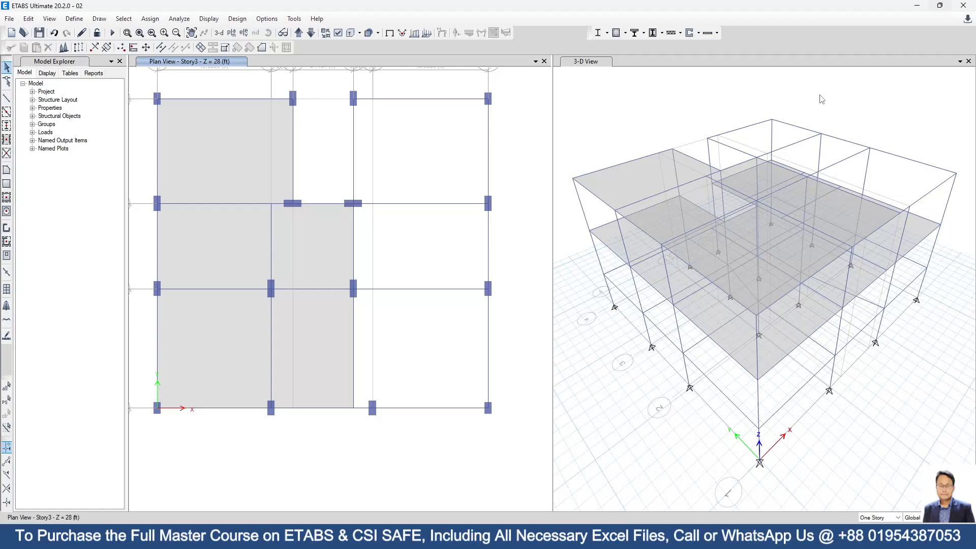
Step: Delete all the remaining slab panels between grids A and D on Story3
{"action": "middle_click_drag", "start_coordinate": [301, 340], "coordinate": [373, 320]}
{"action": "left_click", "coordinate": [342, 315]}
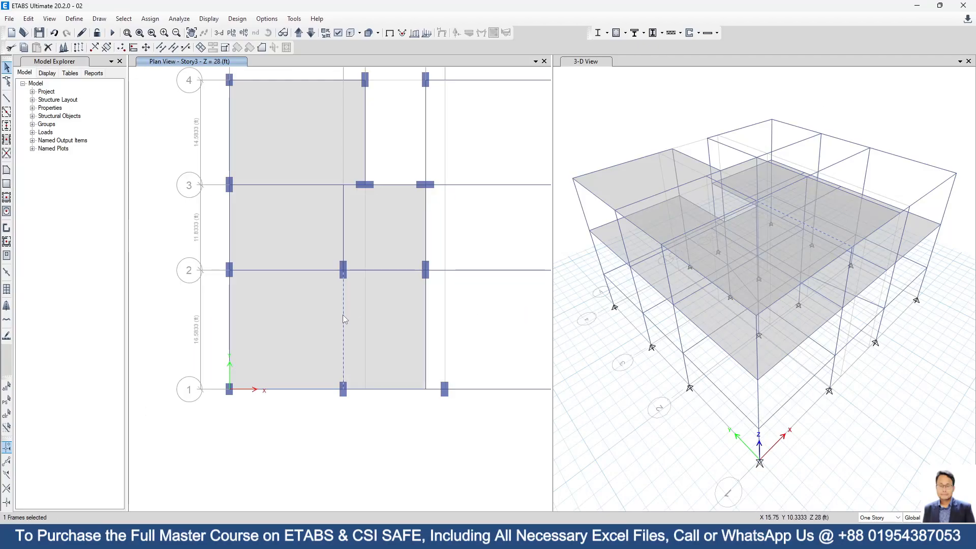
{"action": "key", "text": "Delete"}
{"action": "left_click", "coordinate": [322, 142]}
{"action": "left_click", "coordinate": [328, 213]}
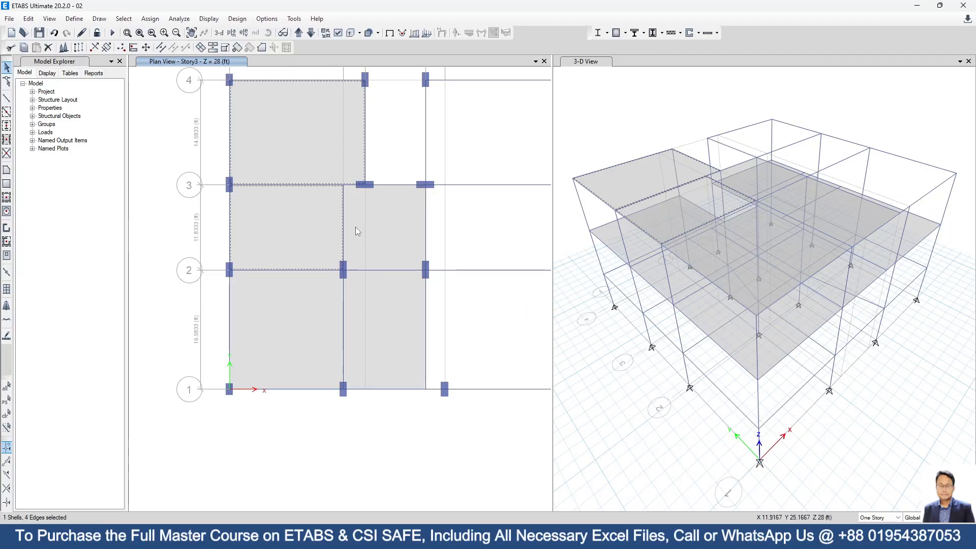
{"action": "left_click", "coordinate": [380, 368]}
{"action": "left_click", "coordinate": [263, 343]}
{"action": "key", "text": "Delete"}
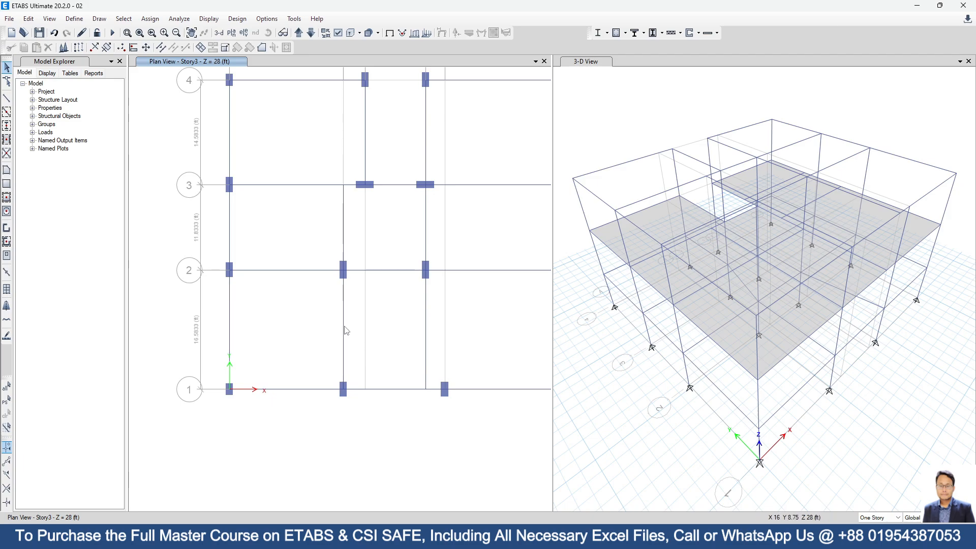
Step: Replicate the grid B beam between grids 1 and 2 linearly with dx -4.5 ft and dy 0, deleting the original
{"action": "left_click", "coordinate": [344, 329]}
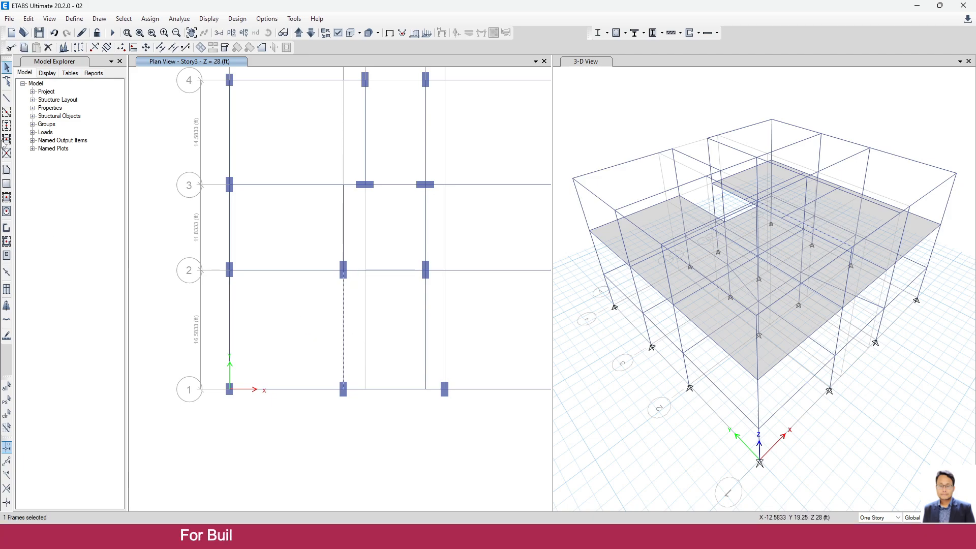
{"action": "left_click", "coordinate": [92, 49]}
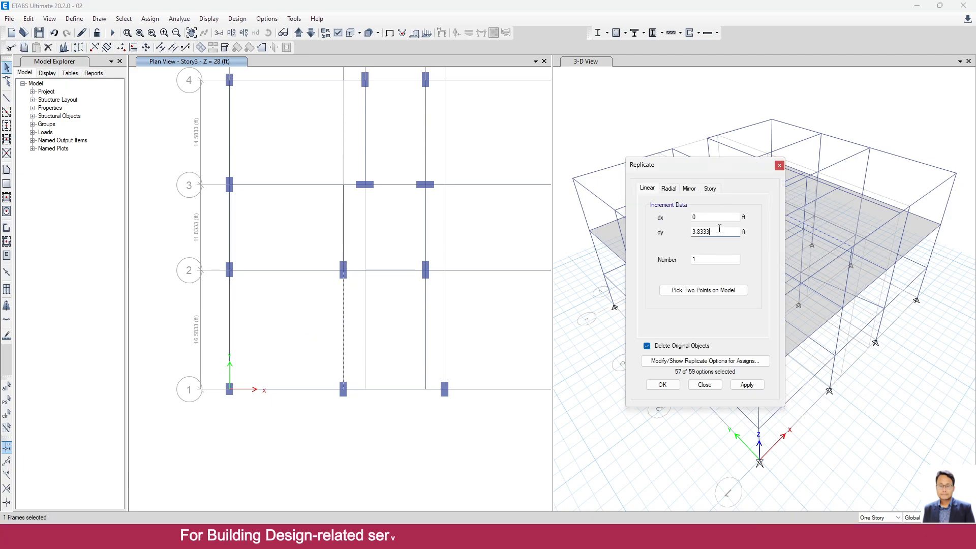
{"action": "type", "text": "0"}
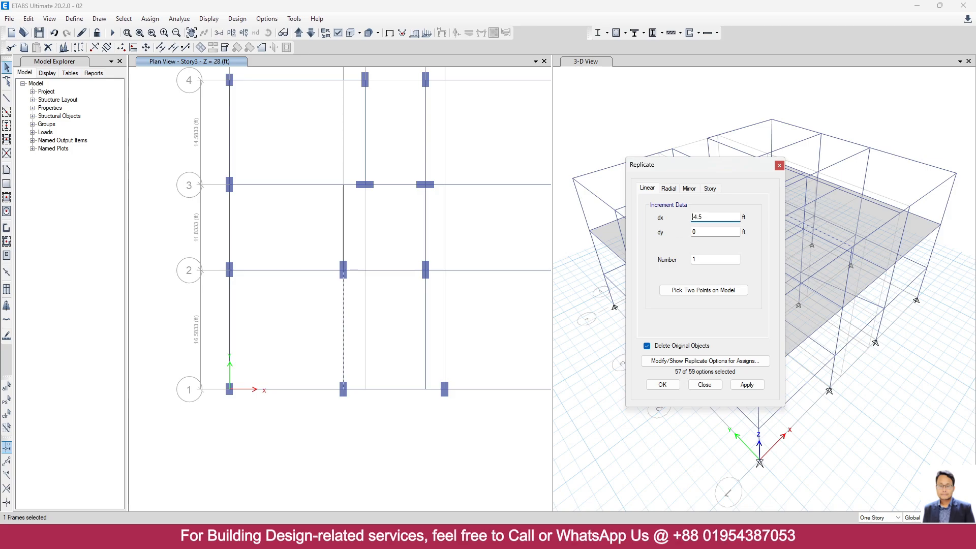
{"action": "left_click", "coordinate": [747, 385]}
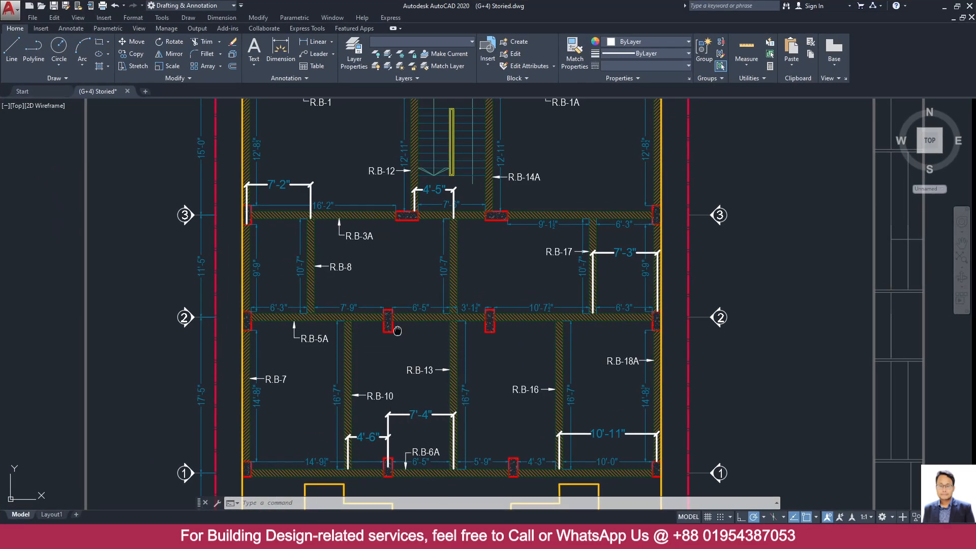
Step: In AutoCAD, dimension the distance from beam R.B-8's centreline to the grid B column's centre along grid 2, and erase that dimension
{"action": "scroll", "coordinate": [401, 356], "scroll_direction": "down", "scroll_amount": 3}
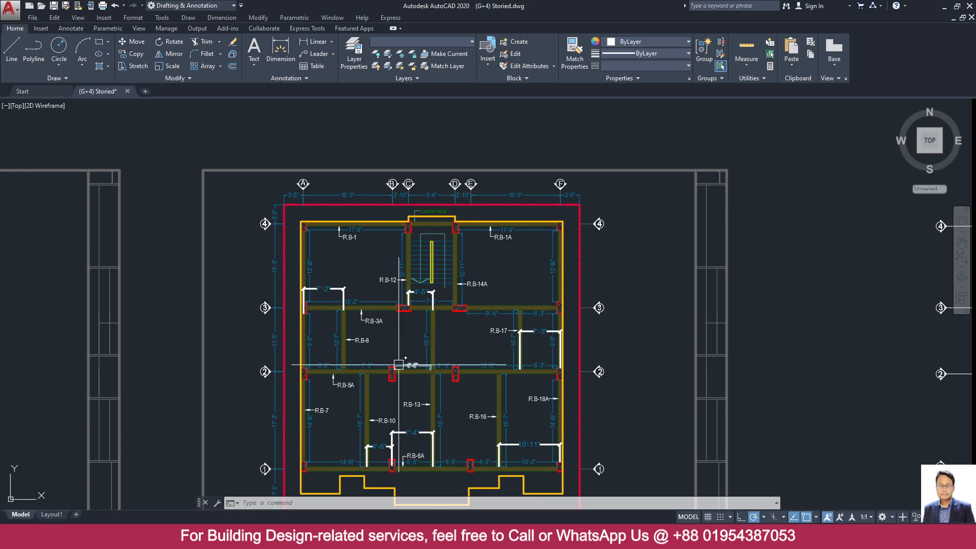
{"action": "scroll", "coordinate": [400, 356], "scroll_direction": "up", "scroll_amount": 3}
{"action": "left_click", "coordinate": [315, 41]}
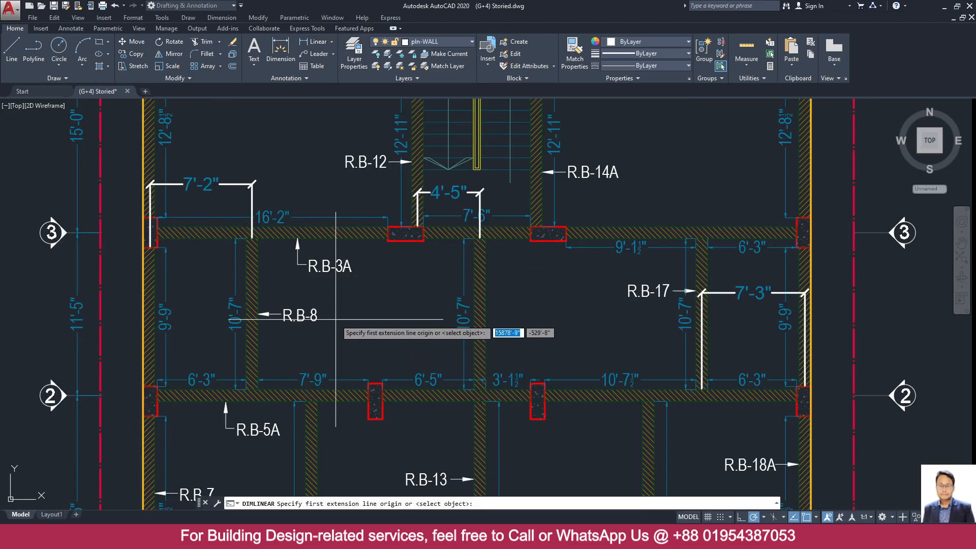
{"action": "scroll", "coordinate": [274, 413], "scroll_direction": "up", "scroll_amount": 2}
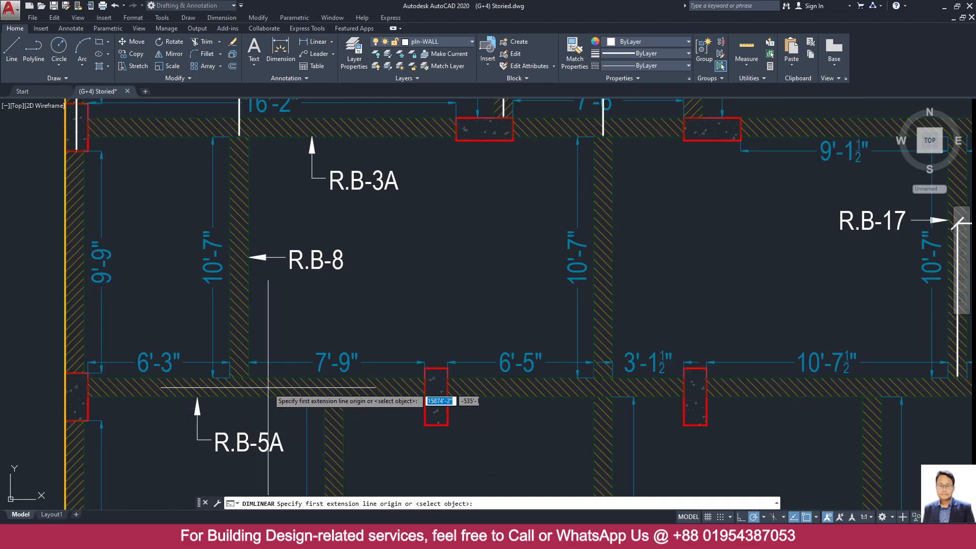
{"action": "left_click", "coordinate": [240, 378]}
{"action": "left_click", "coordinate": [439, 376]}
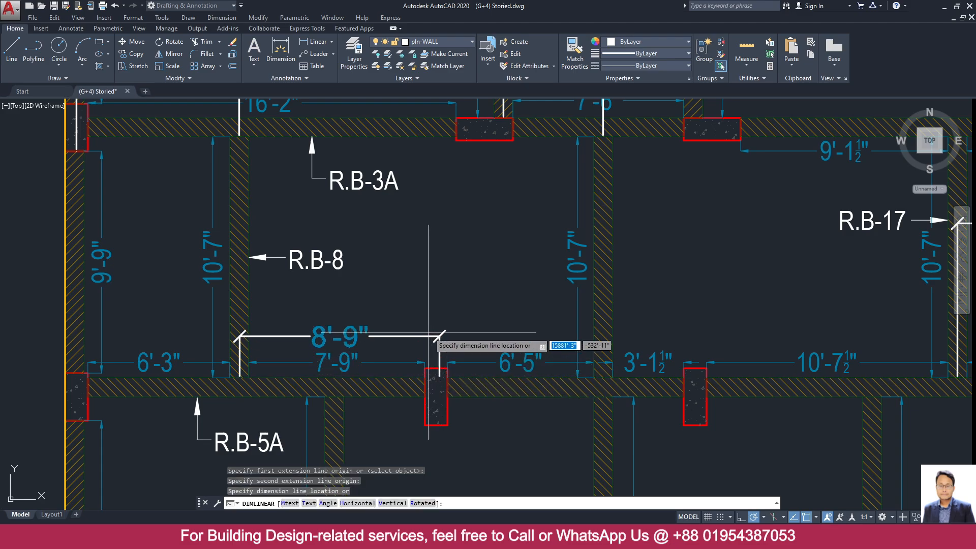
{"action": "left_click", "coordinate": [425, 305]}
{"action": "left_click", "coordinate": [338, 301]}
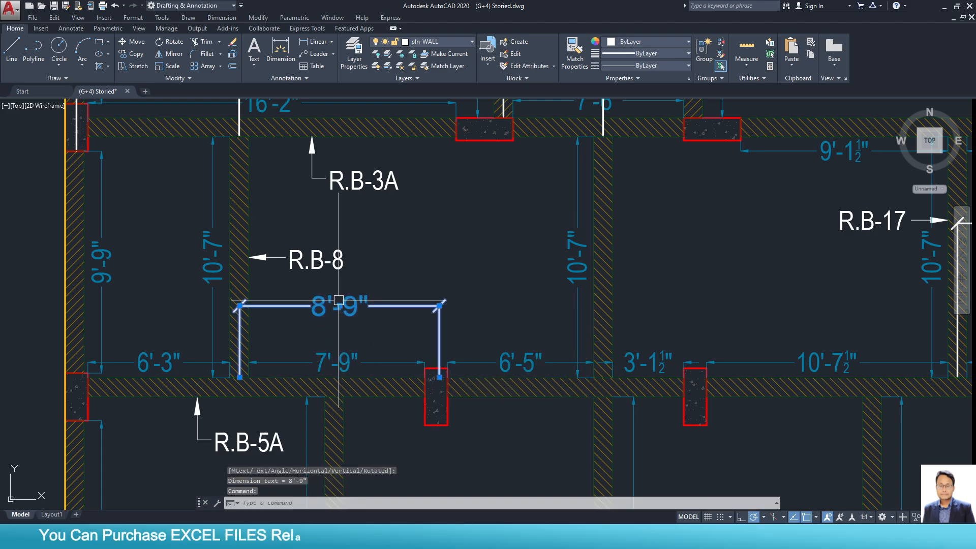
{"action": "key", "text": "Delete"}
Step: Start another linear dimension and check the beam R.B-8 and grid B column edges along grid 2
{"action": "left_click", "coordinate": [314, 41]}
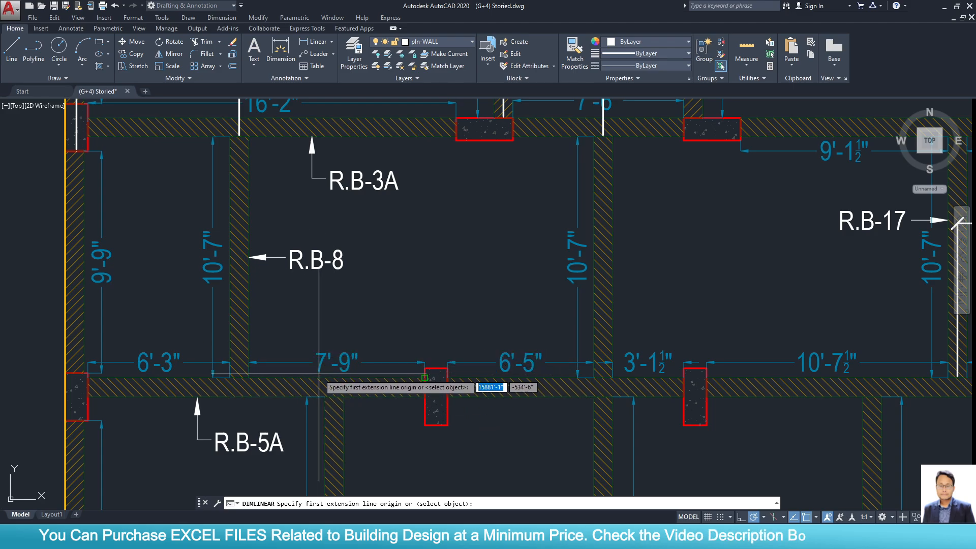
{"action": "scroll", "coordinate": [244, 379], "scroll_direction": "up", "scroll_amount": 4}
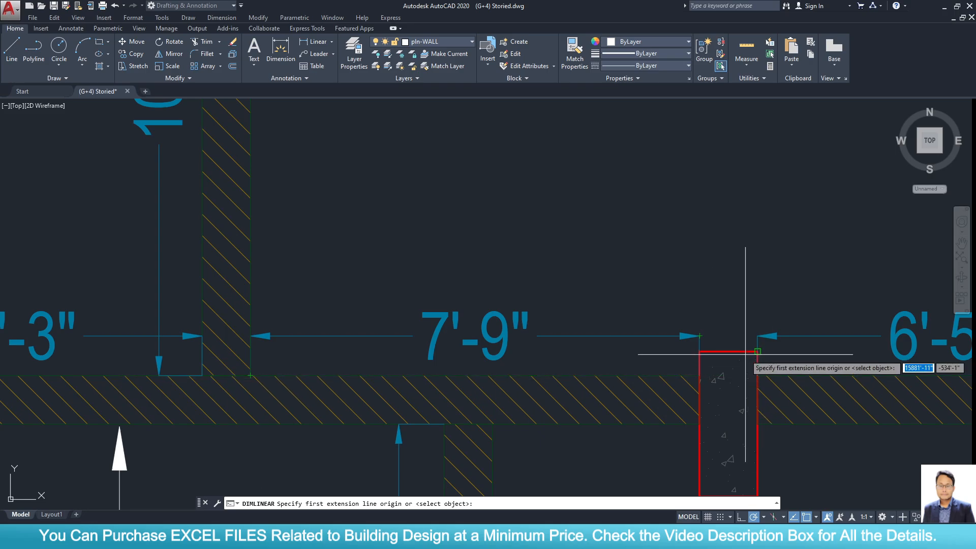
{"action": "scroll", "coordinate": [593, 331], "scroll_direction": "down", "scroll_amount": 2}
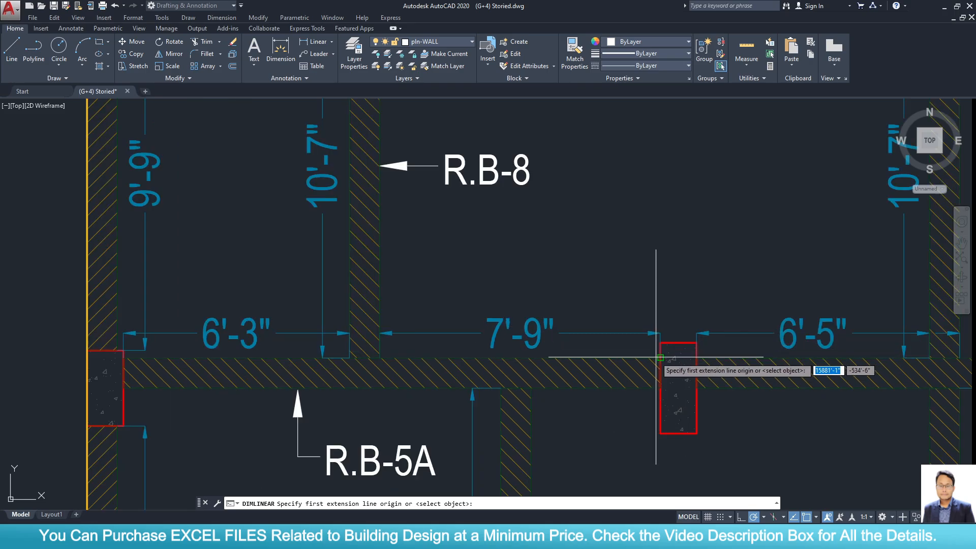
{"action": "scroll", "coordinate": [508, 337], "scroll_direction": "down", "scroll_amount": 2}
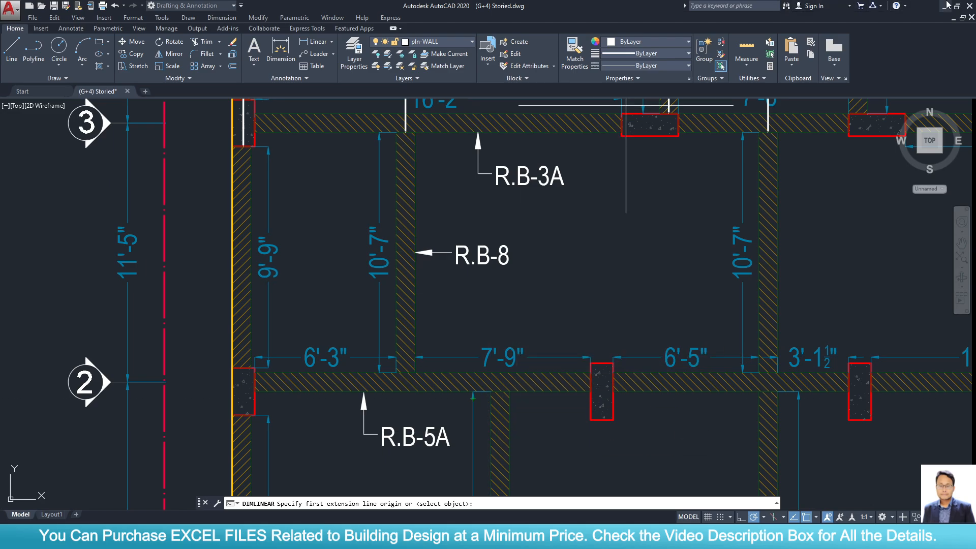
Step: In ETABS, replicate the grid B beam between grids 2 and 3 with dx -8.75 ft and dy 0, deleting the original
{"action": "left_click", "coordinate": [947, 6]}
{"action": "left_click", "coordinate": [347, 226]}
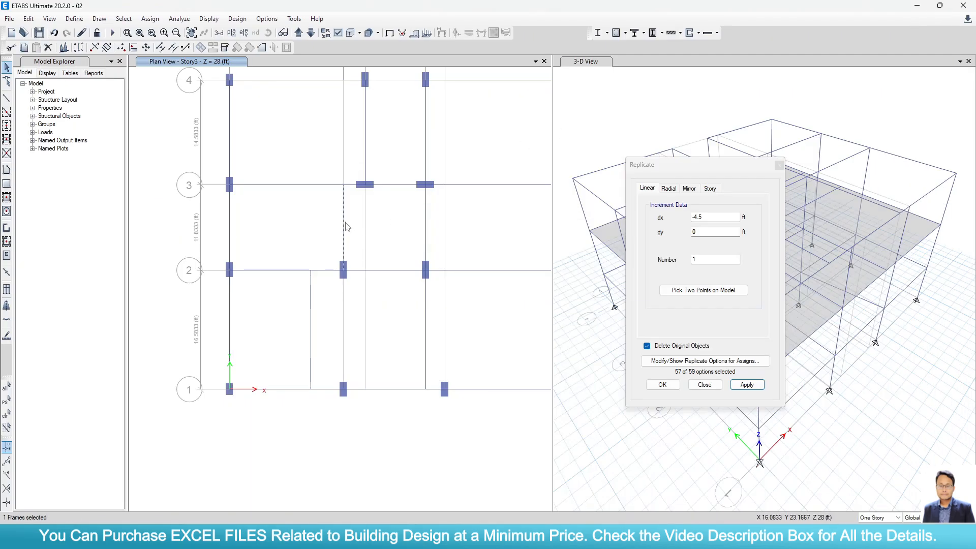
{"action": "left_click", "coordinate": [722, 227]}
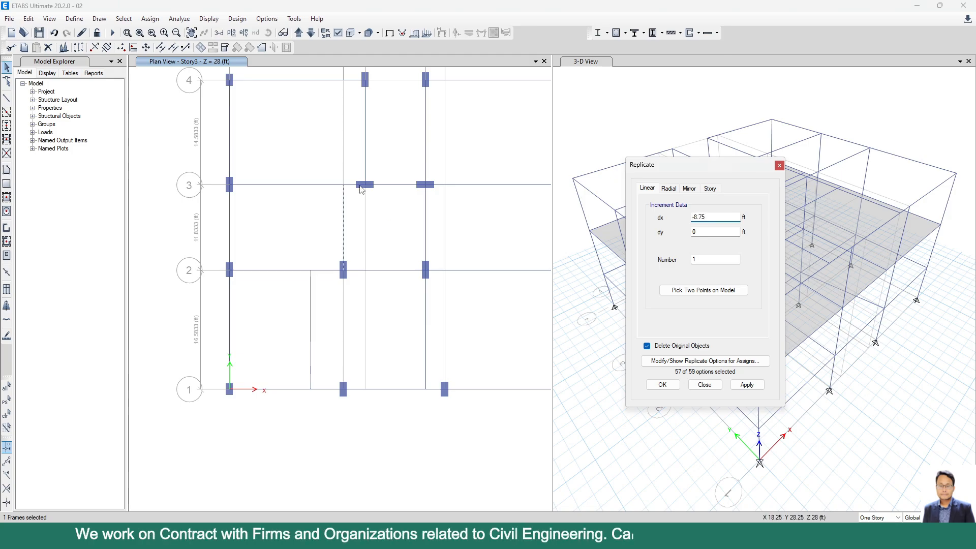
{"action": "left_click", "coordinate": [748, 385]}
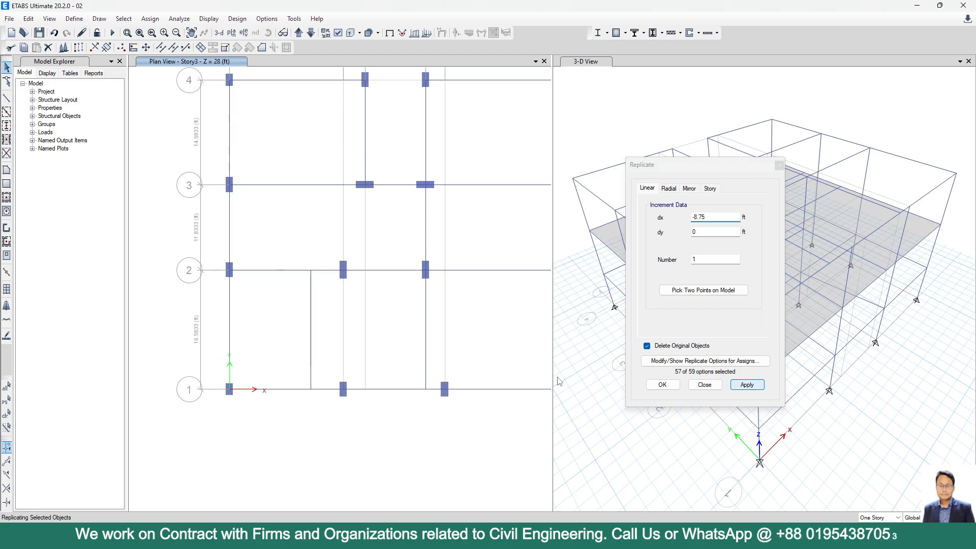
Step: In AutoCAD, place a linear dimension along grid 2 from beam R.B-13's edge to the grid D column's near edge
{"action": "scroll", "coordinate": [414, 383], "scroll_direction": "down", "scroll_amount": 3}
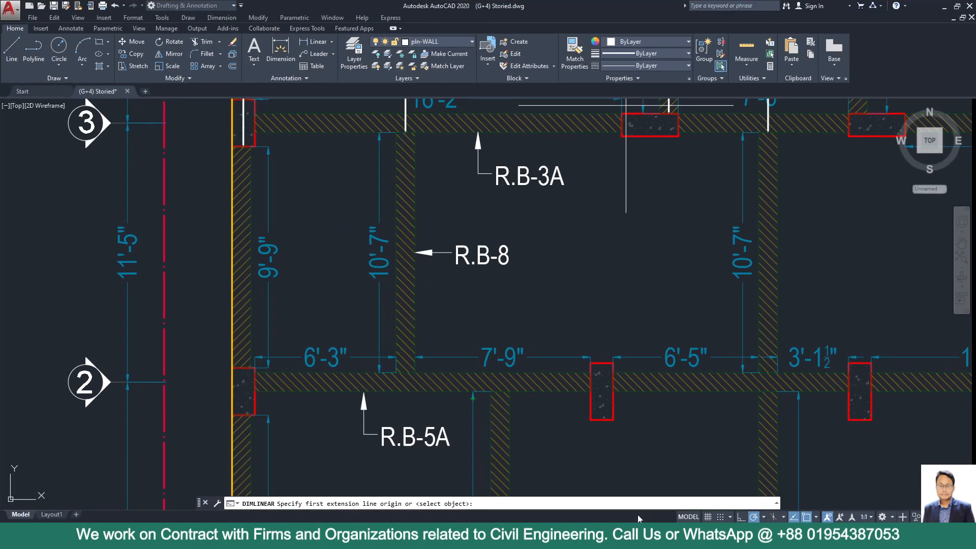
{"action": "scroll", "coordinate": [356, 306], "scroll_direction": "down", "scroll_amount": 5}
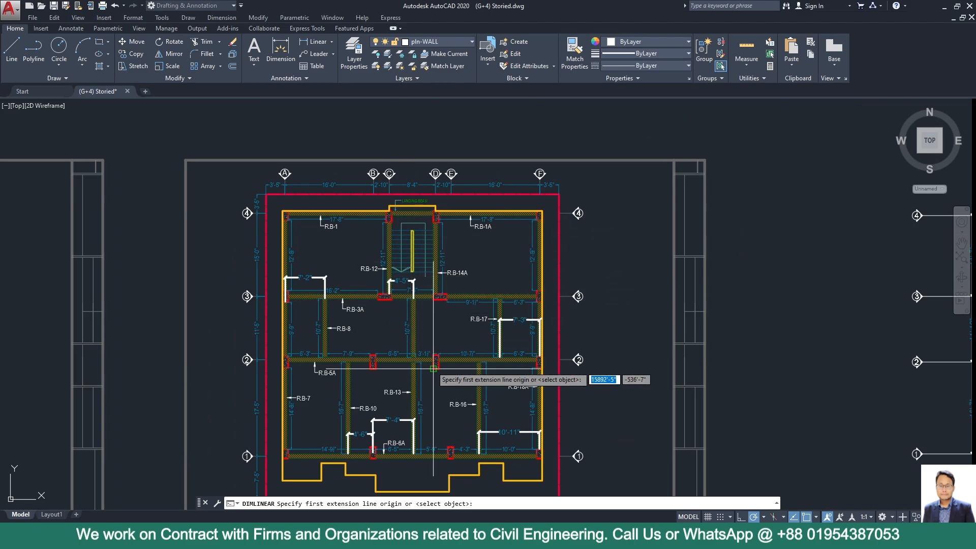
{"action": "scroll", "coordinate": [416, 453], "scroll_direction": "up", "scroll_amount": 3}
{"action": "scroll", "coordinate": [387, 401], "scroll_direction": "down", "scroll_amount": 3}
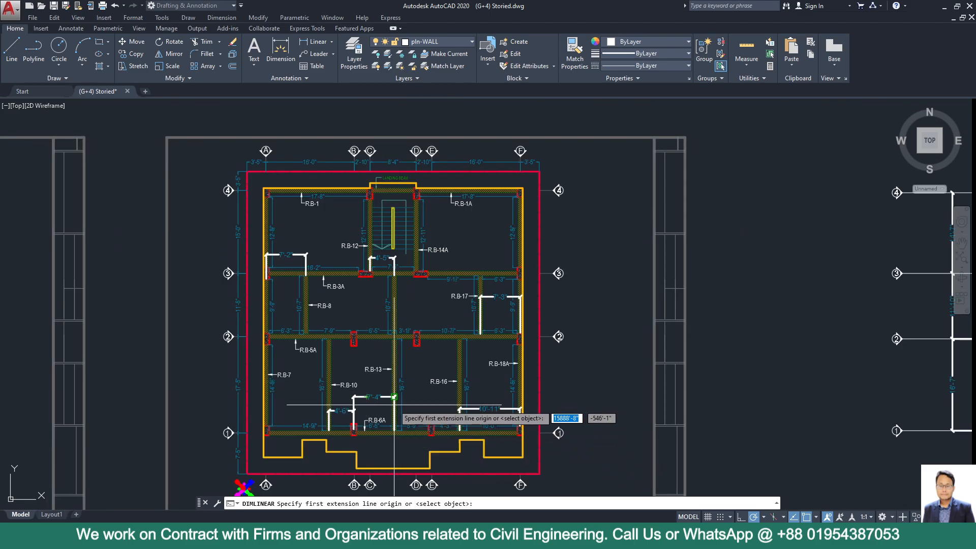
{"action": "scroll", "coordinate": [416, 377], "scroll_direction": "up", "scroll_amount": 3}
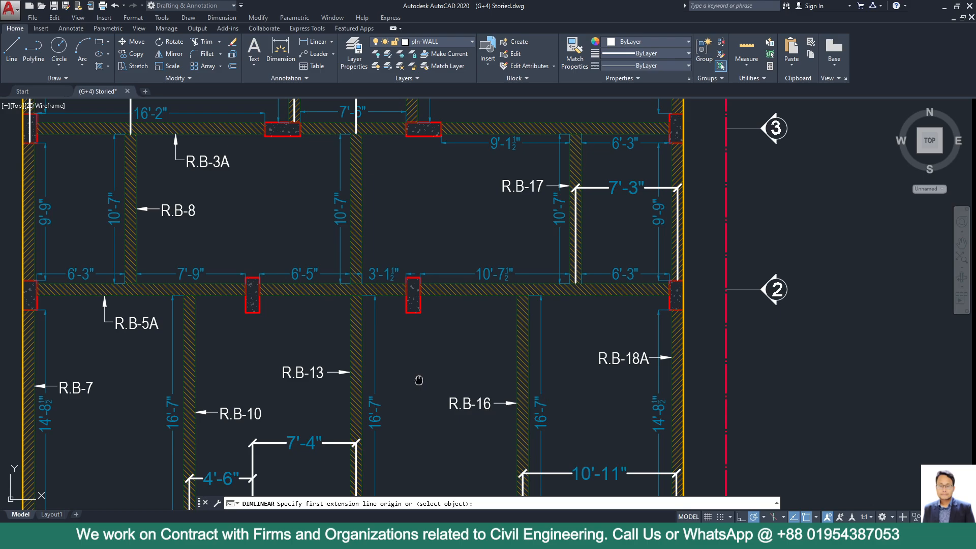
{"action": "scroll", "coordinate": [382, 260], "scroll_direction": "down", "scroll_amount": 2}
{"action": "scroll", "coordinate": [385, 258], "scroll_direction": "up", "scroll_amount": 4}
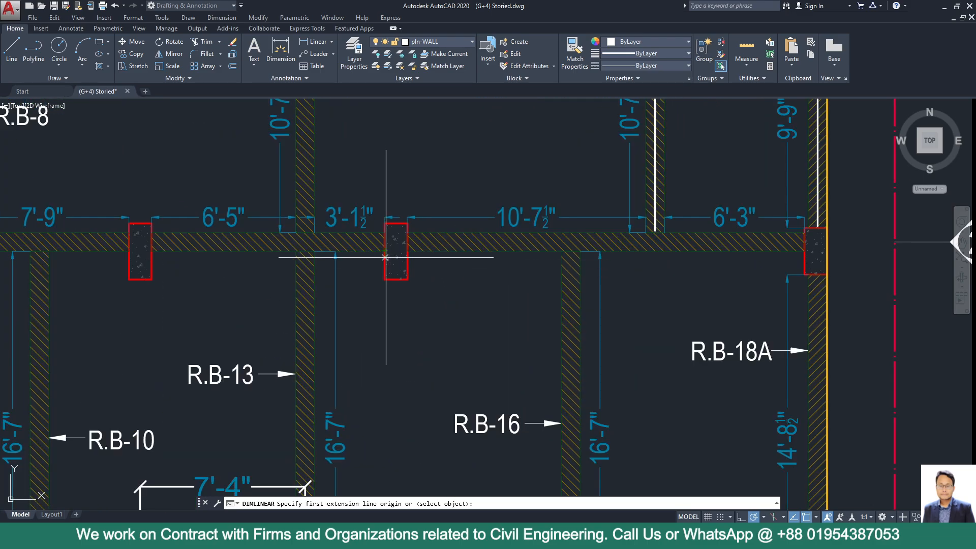
{"action": "left_click", "coordinate": [315, 251]}
{"action": "left_click", "coordinate": [385, 250]}
{"action": "left_click", "coordinate": [351, 320]}
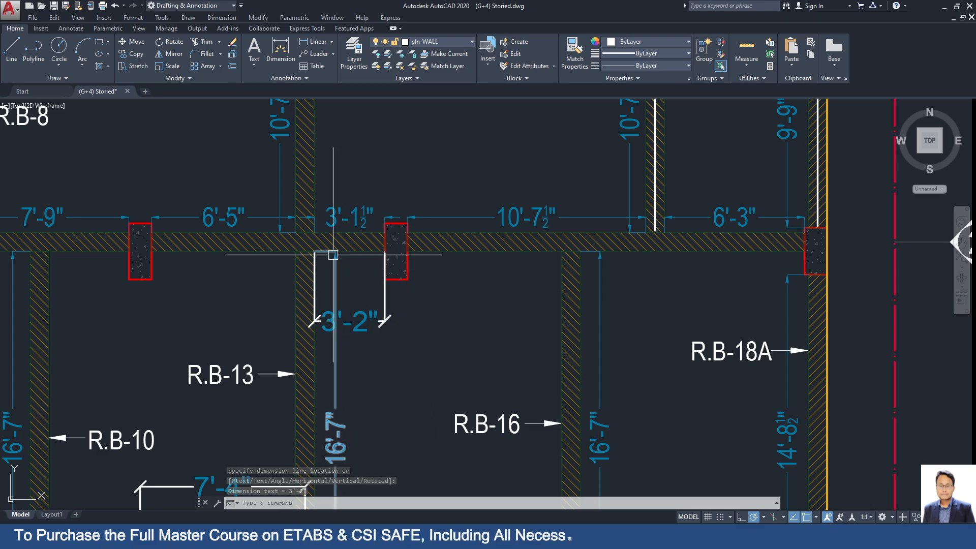
{"action": "scroll", "coordinate": [332, 256], "scroll_direction": "down", "scroll_amount": 2}
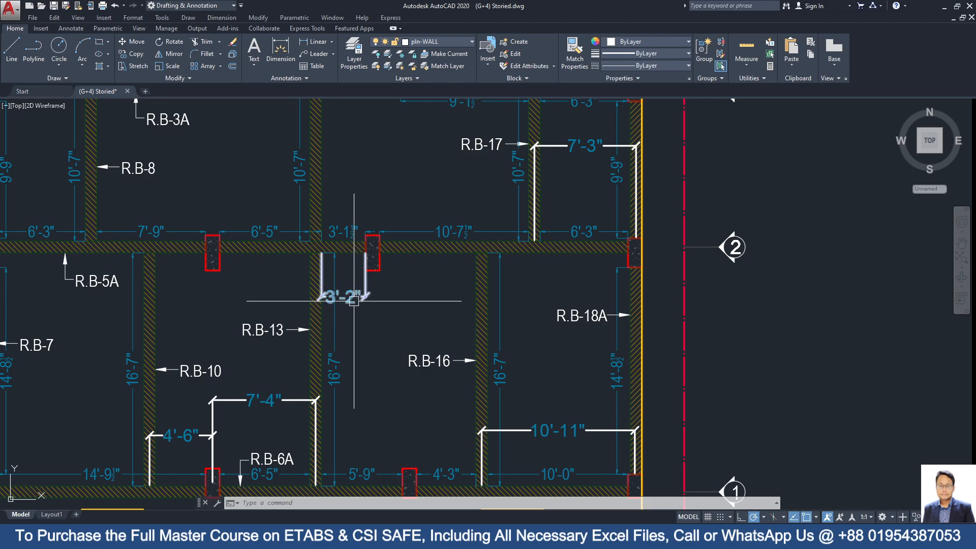
{"action": "scroll", "coordinate": [353, 302], "scroll_direction": "down", "scroll_amount": 2}
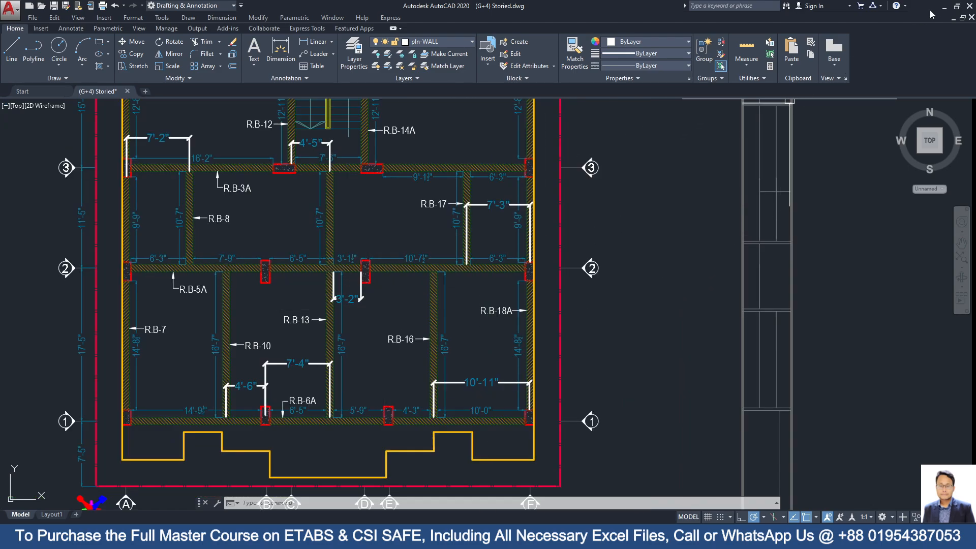
Step: In ETABS, replicate the two grid D beams between grids 1 and 3 with dx -4.5 ft and dy 0, deleting the originals
{"action": "left_click", "coordinate": [946, 8]}
{"action": "scroll", "coordinate": [385, 363], "scroll_direction": "up", "scroll_amount": 3}
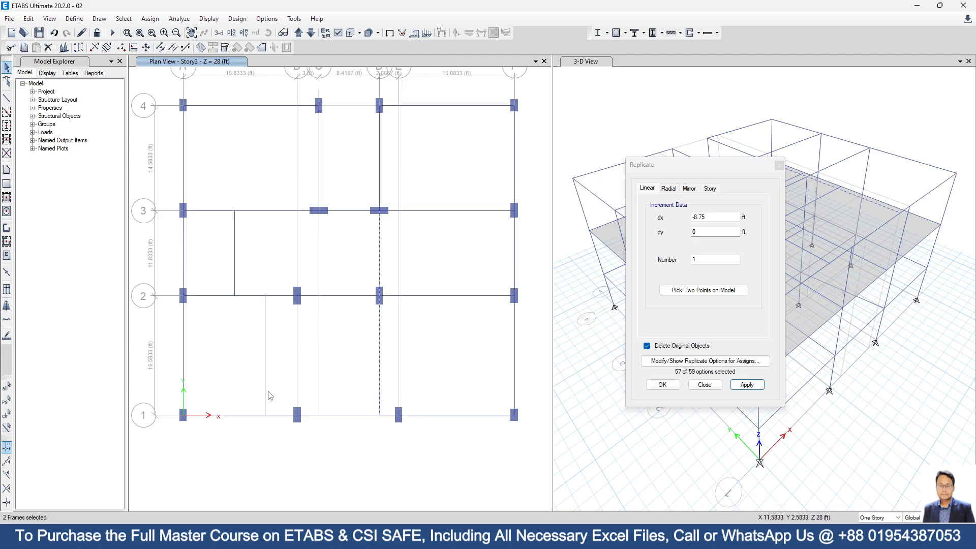
{"action": "double_click", "coordinate": [713, 215]}
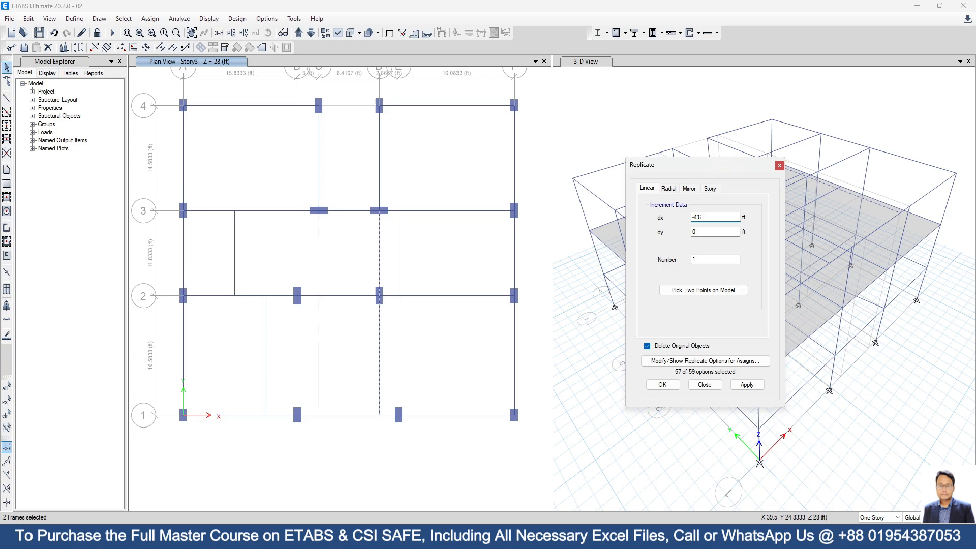
{"action": "left_click", "coordinate": [747, 386]}
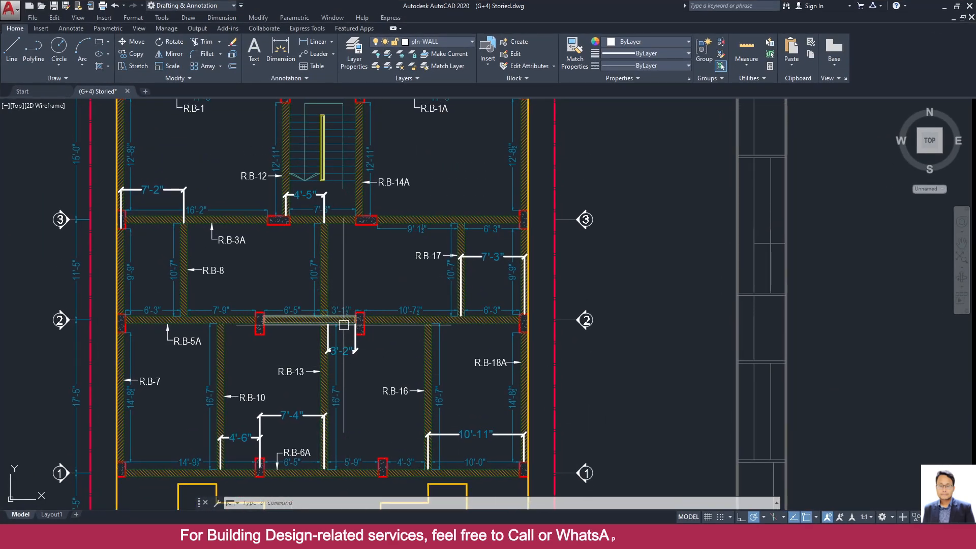
Step: In AutoCAD, check the dimension between beam R.B-16 and the grid F beam near grid 1
{"action": "middle_click_drag", "start_coordinate": [372, 366], "coordinate": [369, 310]}
{"action": "middle_click_drag", "start_coordinate": [448, 299], "coordinate": [398, 324]}
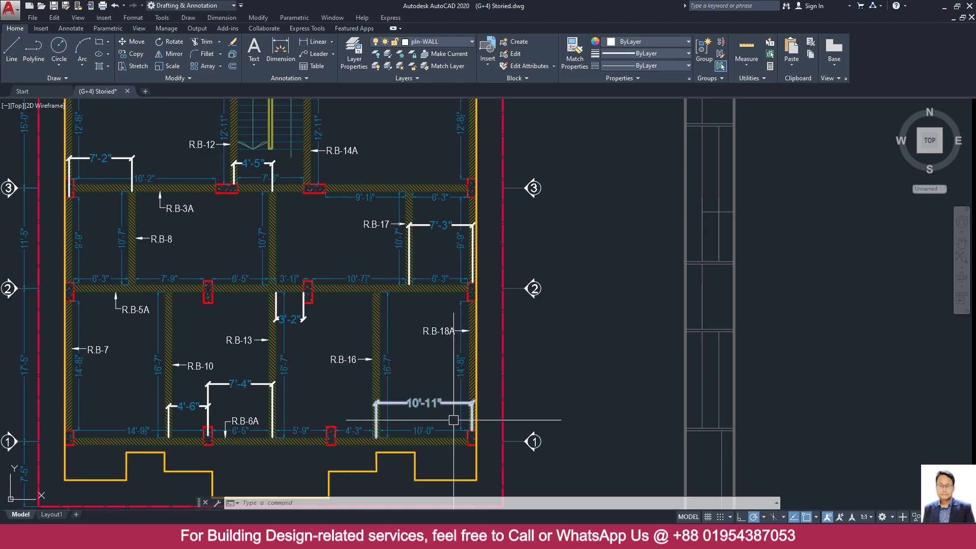
{"action": "scroll", "coordinate": [450, 420], "scroll_direction": "up", "scroll_amount": 2}
{"action": "middle_click_drag", "start_coordinate": [450, 421], "coordinate": [446, 359]}
{"action": "left_click", "coordinate": [427, 331]}
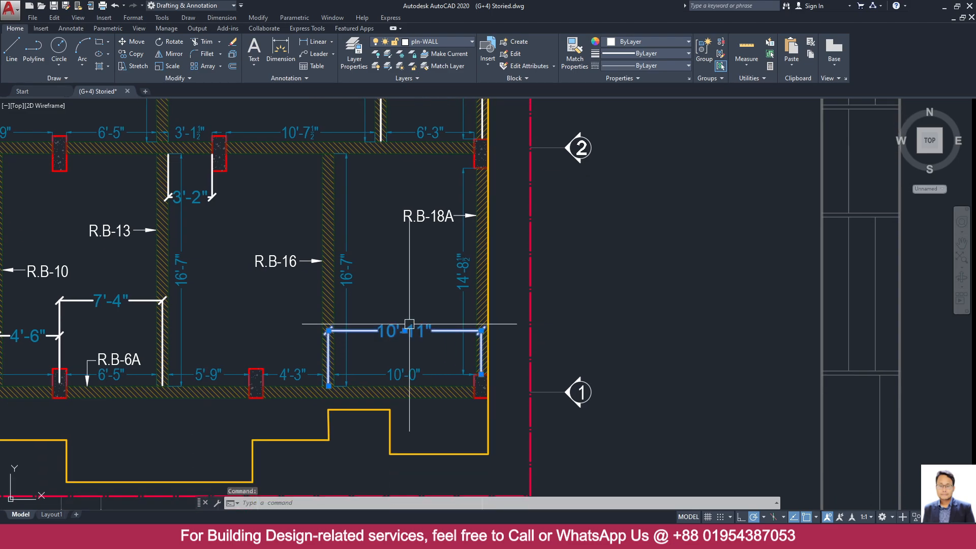
{"action": "scroll", "coordinate": [426, 404], "scroll_direction": "down", "scroll_amount": 1}
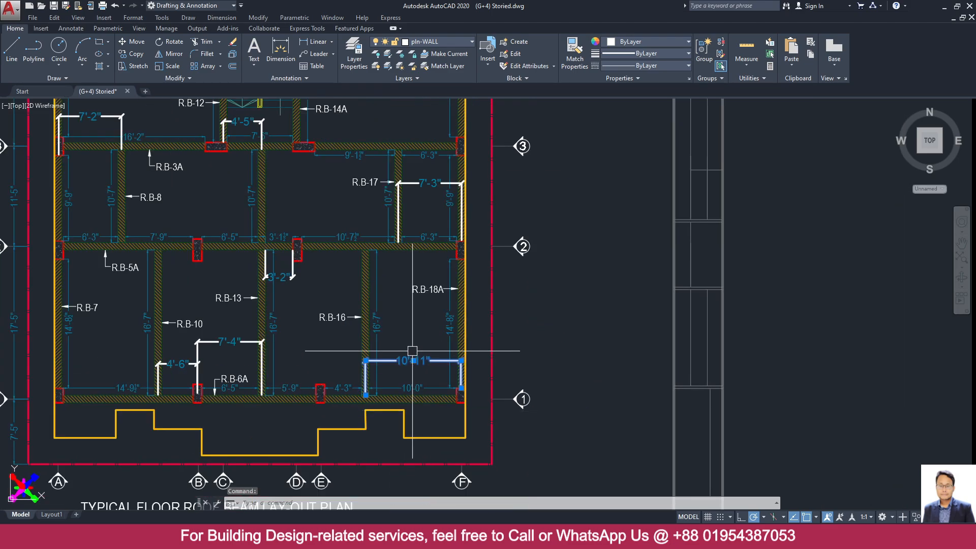
{"action": "middle_click_drag", "start_coordinate": [414, 366], "coordinate": [415, 383]}
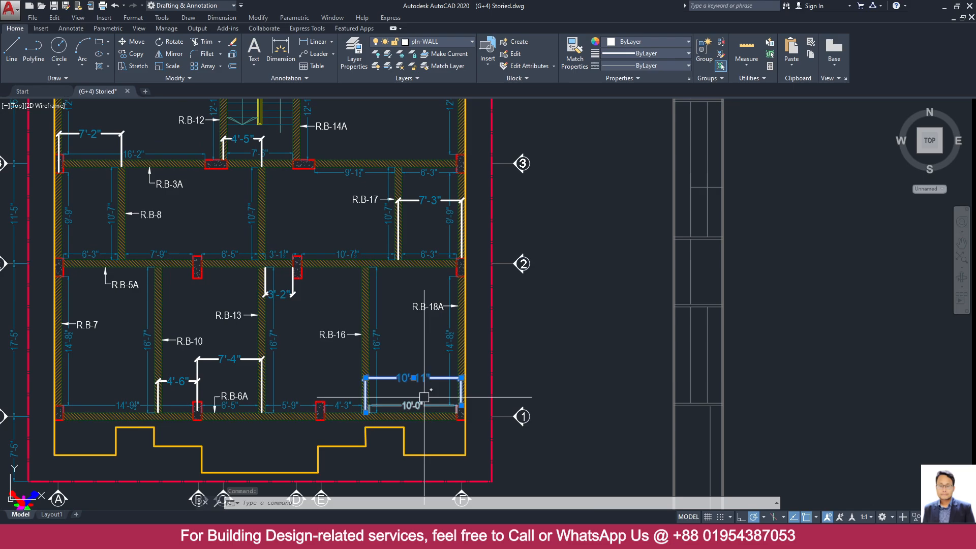
Step: In ETABS, replicate the grid F beam between grids 1 and 2 with dx -10.9167 ft and dy 0, keeping the original
{"action": "left_click", "coordinate": [946, 10]}
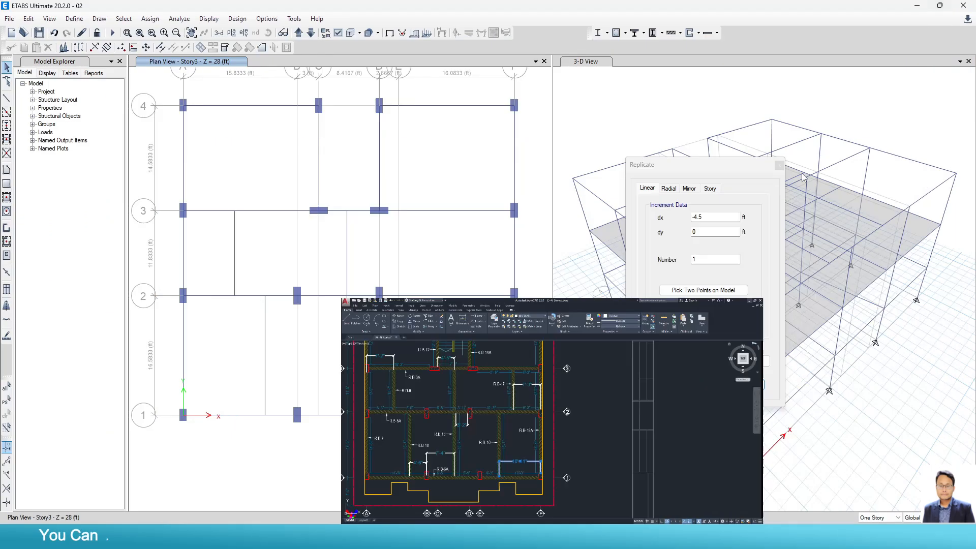
{"action": "left_click", "coordinate": [518, 367]}
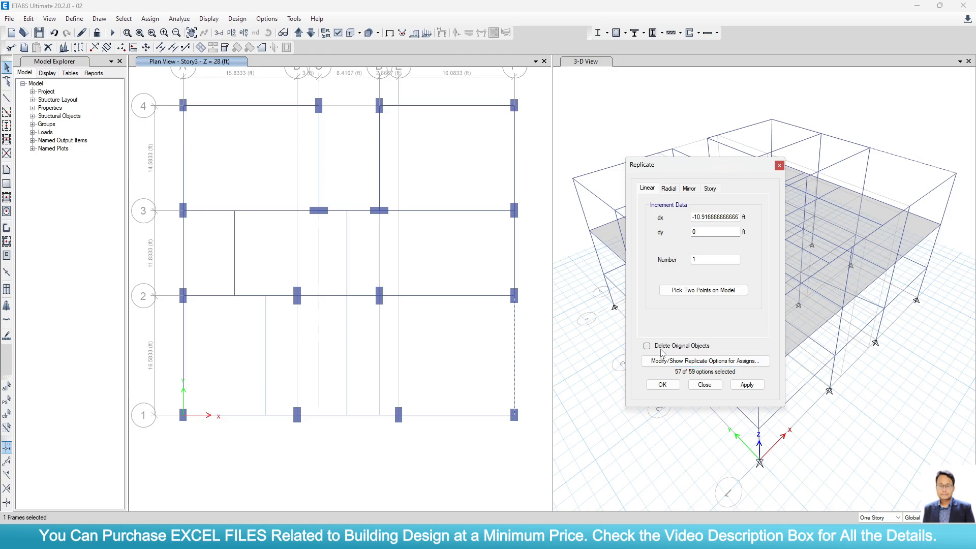
{"action": "left_click", "coordinate": [747, 385]}
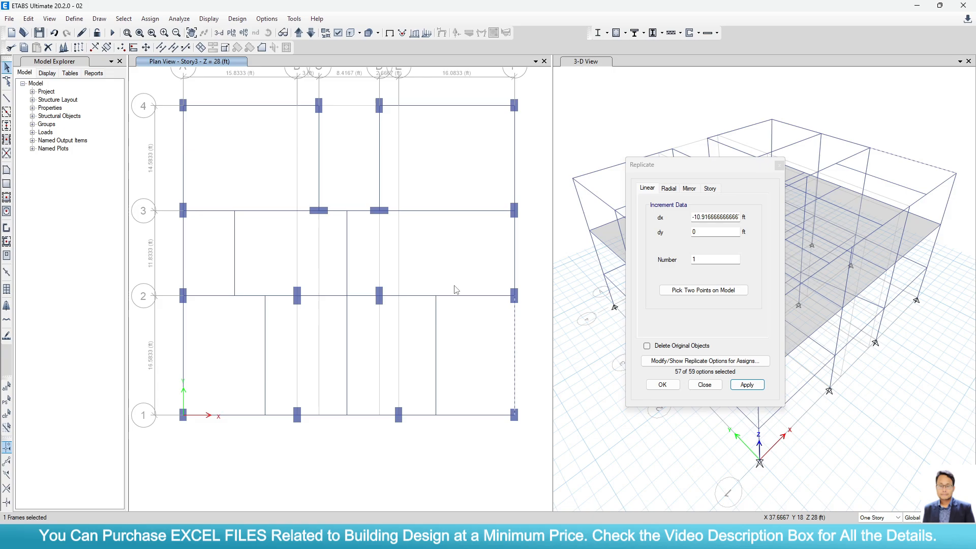
Step: In AutoCAD, check the dimension between beam R.B-17 and the grid F beam between grids 2 and 3
{"action": "key", "text": "ctrl+q"}
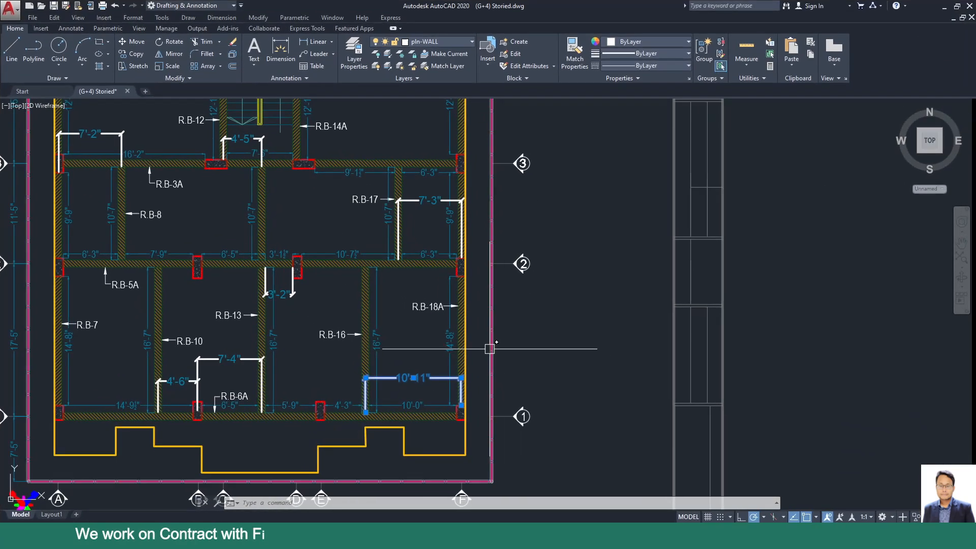
{"action": "scroll", "coordinate": [490, 344], "scroll_direction": "down", "scroll_amount": 5}
{"action": "scroll", "coordinate": [469, 317], "scroll_direction": "up", "scroll_amount": 6}
{"action": "scroll", "coordinate": [426, 314], "scroll_direction": "up", "scroll_amount": 3}
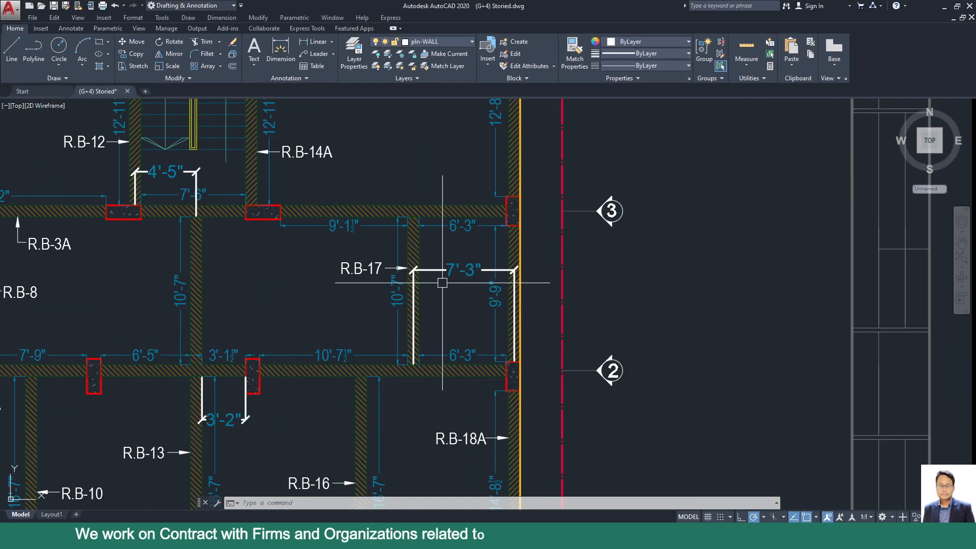
{"action": "left_click", "coordinate": [421, 337]}
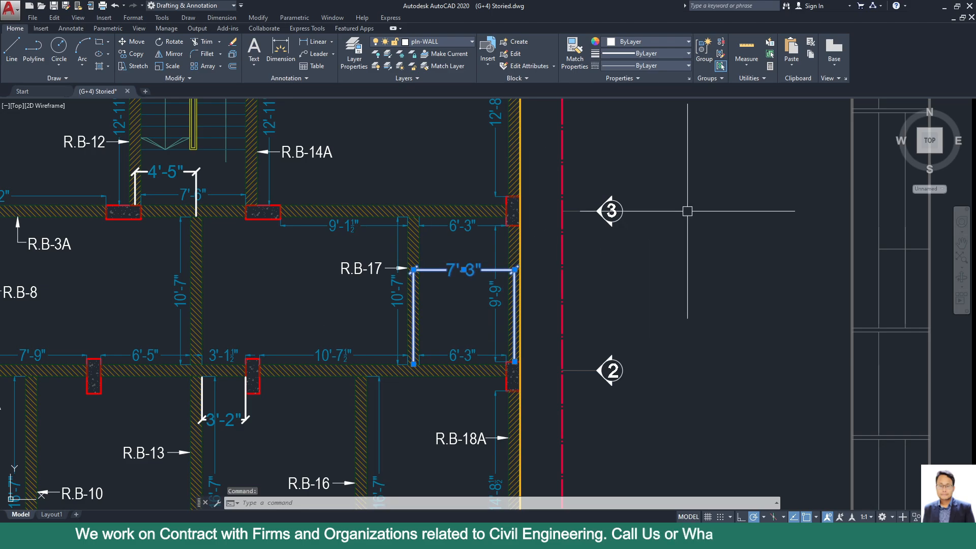
Step: In ETABS, replicate the grid F beam between grids 2 and 3 with dx -7.25 ft and dy 0, keeping the original
{"action": "left_click", "coordinate": [944, 11]}
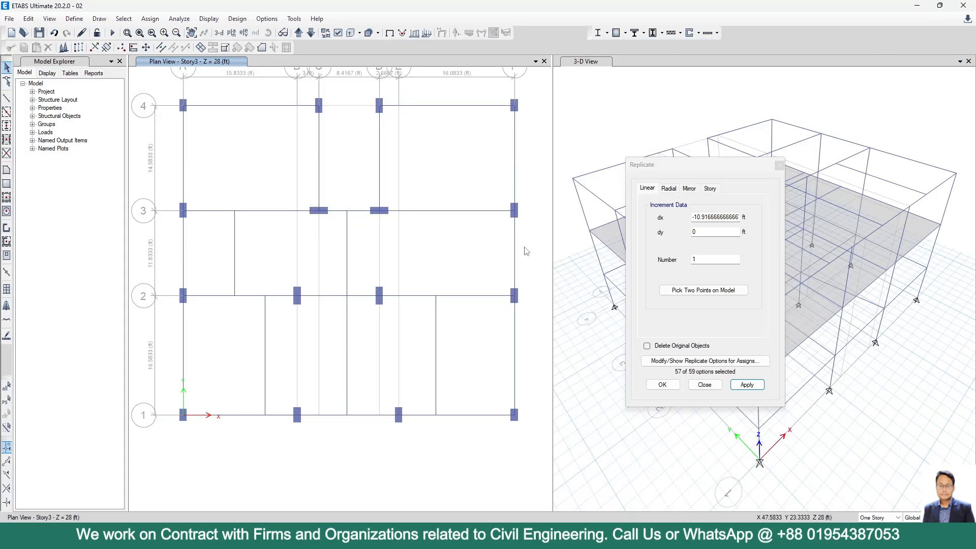
{"action": "left_click", "coordinate": [713, 217]}
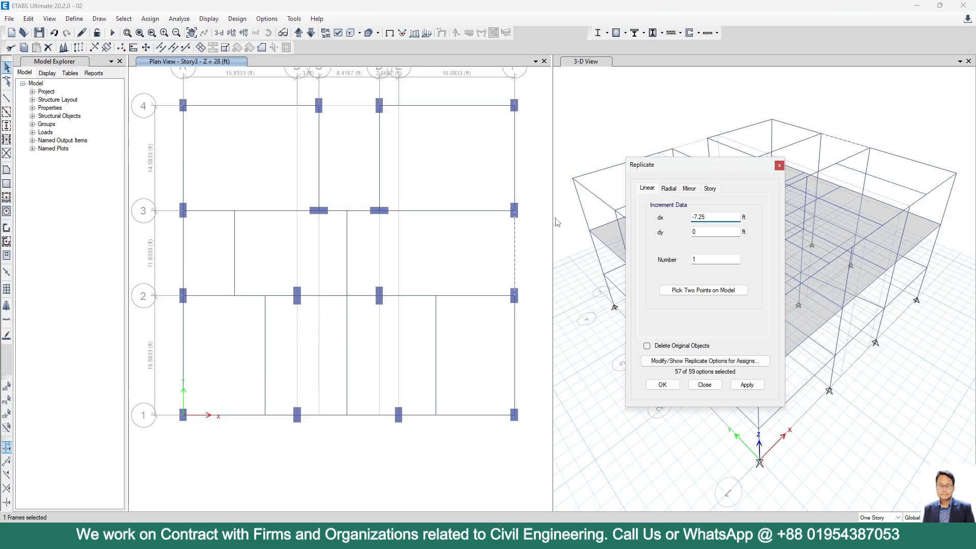
{"action": "left_click", "coordinate": [747, 385]}
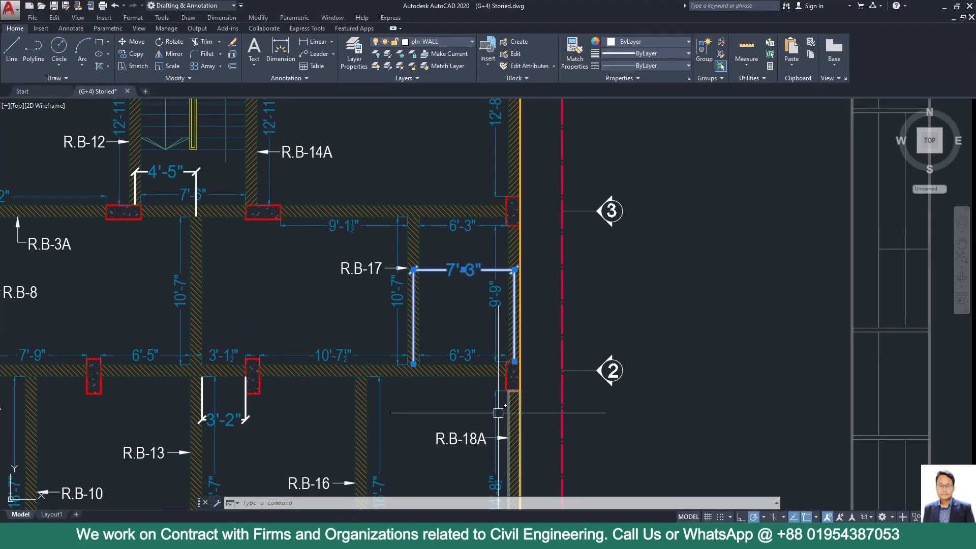
Step: Look over the typical floor and ground floor roof beam layouts in AutoCAD, and close the Replicate dialog in ETABS
{"action": "scroll", "coordinate": [465, 338], "scroll_direction": "down", "scroll_amount": 3}
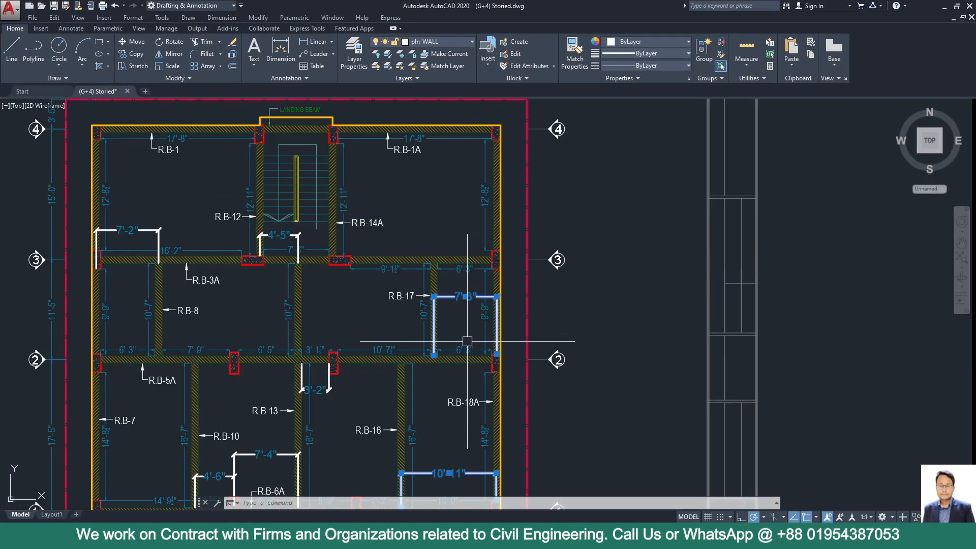
{"action": "scroll", "coordinate": [426, 301], "scroll_direction": "down", "scroll_amount": 4}
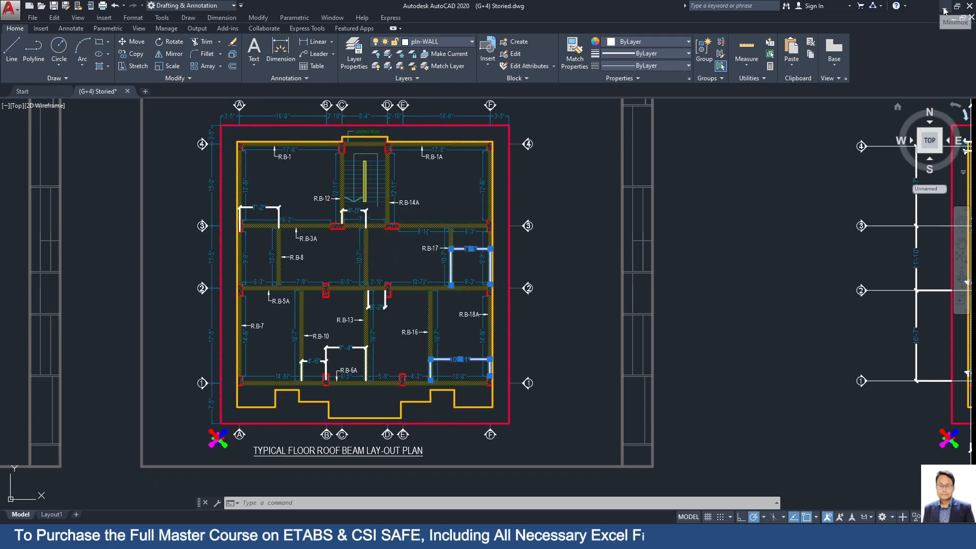
{"action": "scroll", "coordinate": [315, 327], "scroll_direction": "up", "scroll_amount": 3}
{"action": "scroll", "coordinate": [323, 328], "scroll_direction": "down", "scroll_amount": 4}
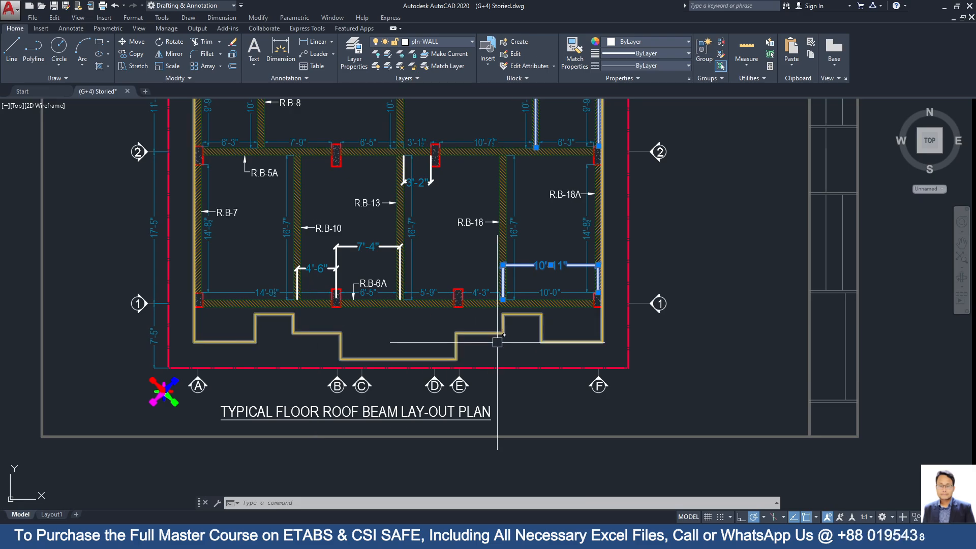
{"action": "middle_click_drag", "start_coordinate": [823, 334], "coordinate": [622, 336]}
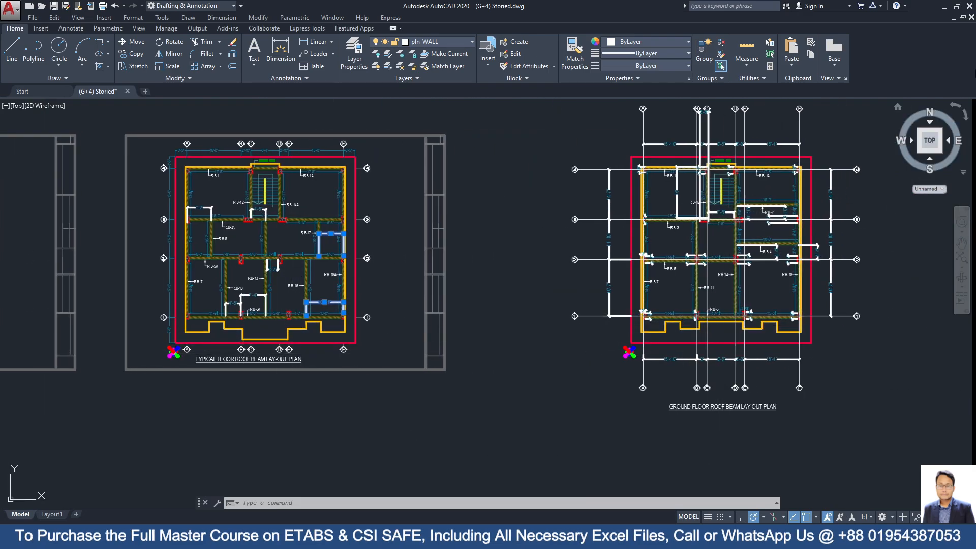
{"action": "left_click", "coordinate": [945, 10]}
{"action": "left_click", "coordinate": [779, 165]}
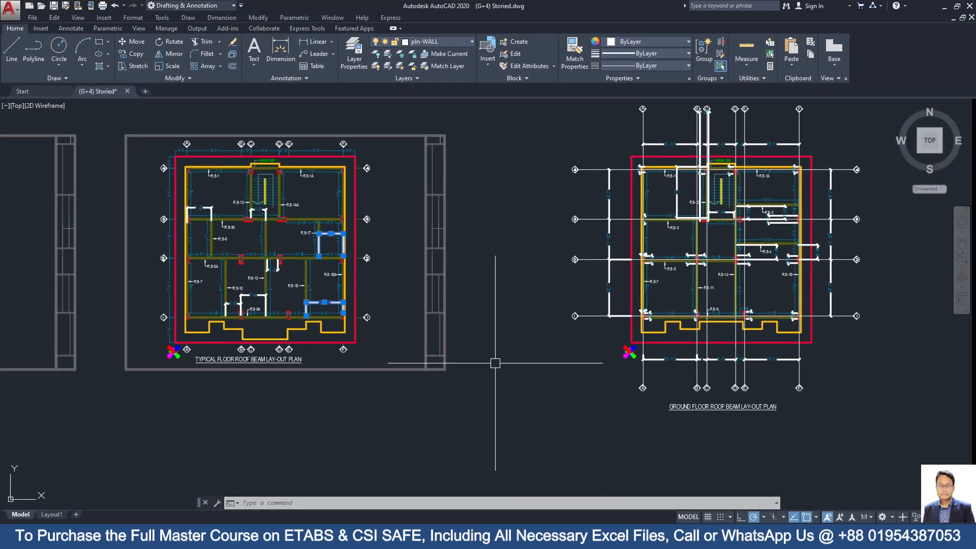
Step: In AutoCAD, examine the beams, panels and dimensions of the typical floor roof beam layout from grid 4 down to the front projection
{"action": "mouse_move", "coordinate": [585, 345]}
{"action": "middle_mouse_down"}
{"action": "mouse_move", "coordinate": [788, 346]}
{"action": "mouse_move", "coordinate": [488, 337]}
{"action": "middle_mouse_up"}
{"action": "scroll", "coordinate": [812, 346], "scroll_direction": "up", "scroll_amount": 5}
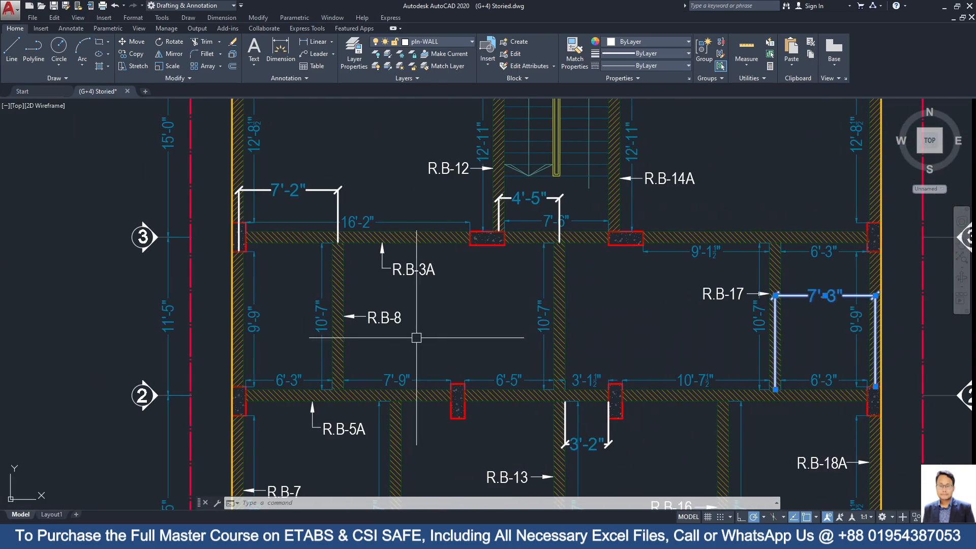
{"action": "middle_click_drag", "start_coordinate": [367, 349], "coordinate": [400, 293]}
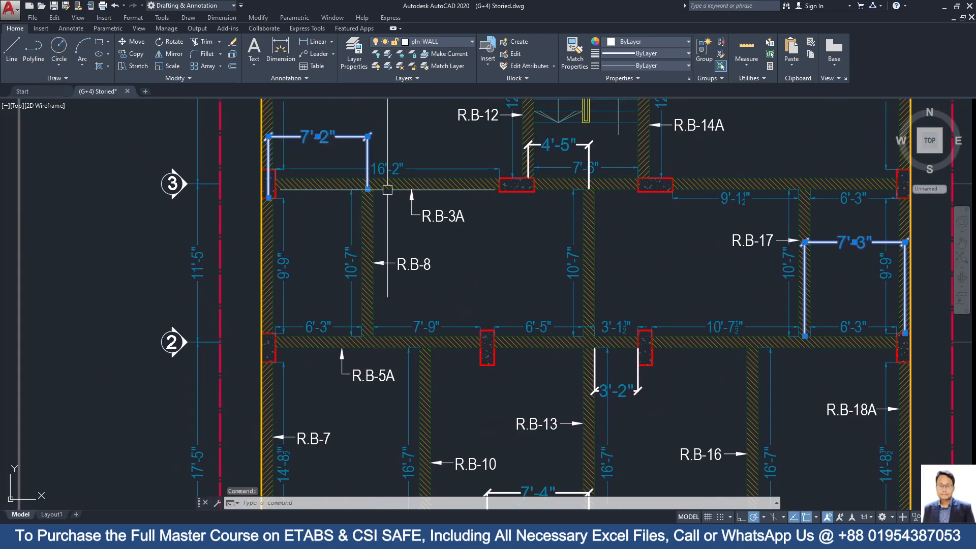
{"action": "scroll", "coordinate": [402, 204], "scroll_direction": "down", "scroll_amount": 2}
{"action": "middle_click_drag", "start_coordinate": [558, 247], "coordinate": [443, 181]}
{"action": "middle_click_drag", "start_coordinate": [562, 353], "coordinate": [547, 443]}
{"action": "scroll", "coordinate": [567, 256], "scroll_direction": "up", "scroll_amount": 4}
{"action": "scroll", "coordinate": [544, 403], "scroll_direction": "down", "scroll_amount": 2}
{"action": "middle_click_drag", "start_coordinate": [549, 308], "coordinate": [551, 391]}
{"action": "scroll", "coordinate": [551, 391], "scroll_direction": "down", "scroll_amount": 1}
{"action": "middle_click_drag", "start_coordinate": [421, 394], "coordinate": [417, 282]}
{"action": "mouse_move", "coordinate": [369, 378]}
{"action": "middle_mouse_down"}
{"action": "mouse_move", "coordinate": [417, 237]}
{"action": "mouse_move", "coordinate": [418, 192]}
{"action": "middle_mouse_up"}
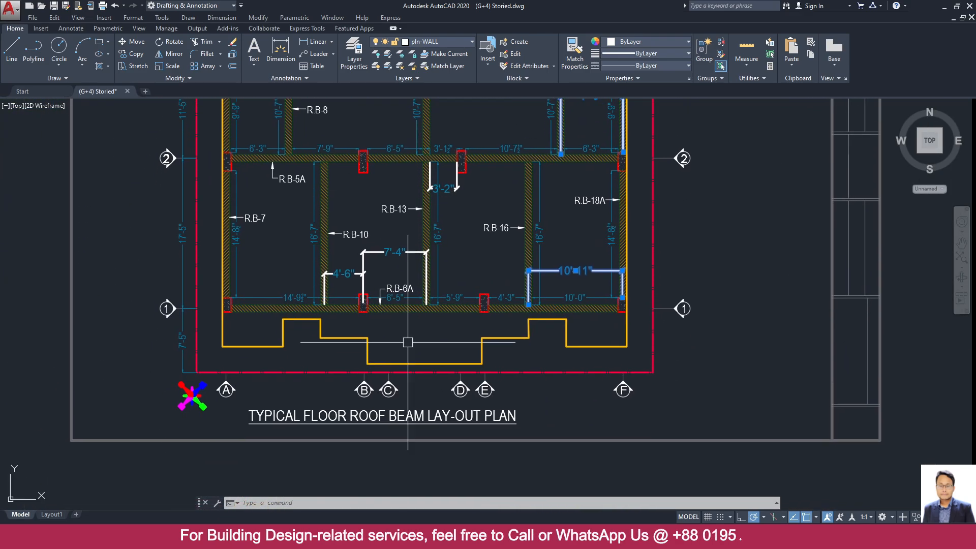
Step: In ETABS, draw a Slab 6 inch two way area on Story3 between grids A and C and grids 3 and 4
{"action": "left_click", "coordinate": [946, 7]}
{"action": "left_click", "coordinate": [7, 170]}
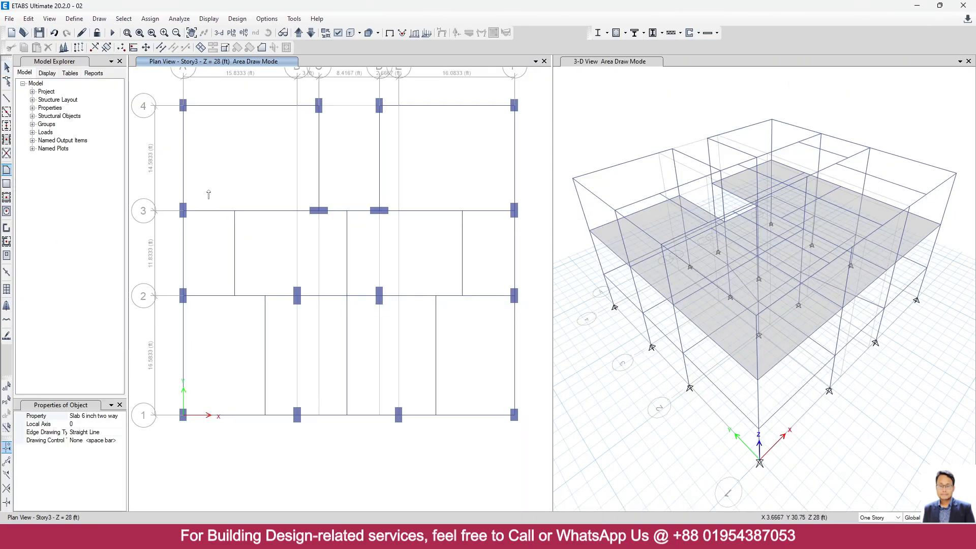
{"action": "left_click", "coordinate": [183, 106]}
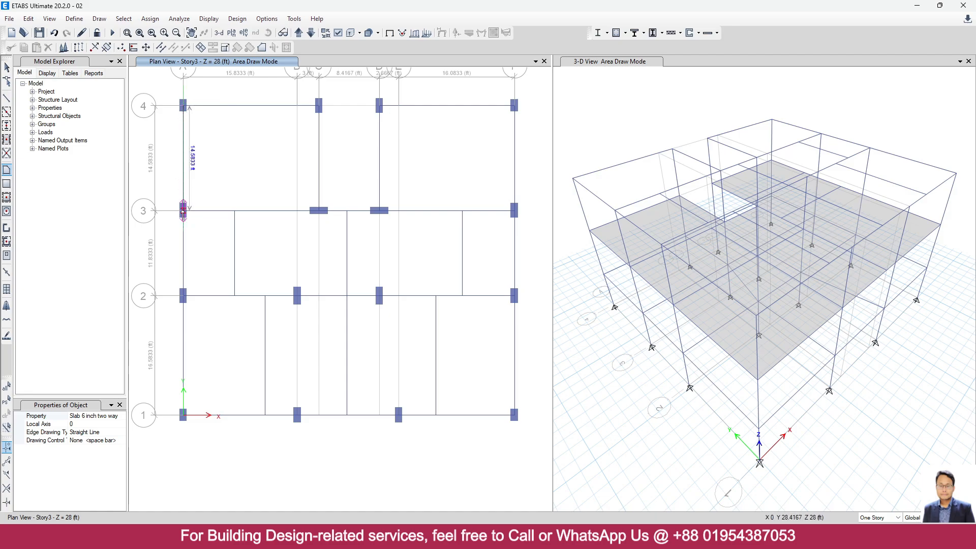
{"action": "left_click", "coordinate": [183, 211]}
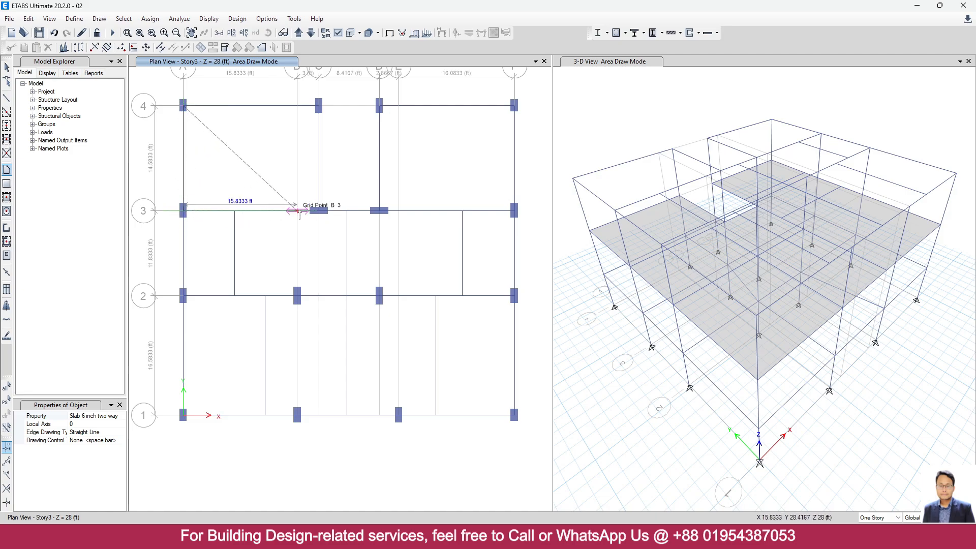
{"action": "left_click", "coordinate": [235, 211]}
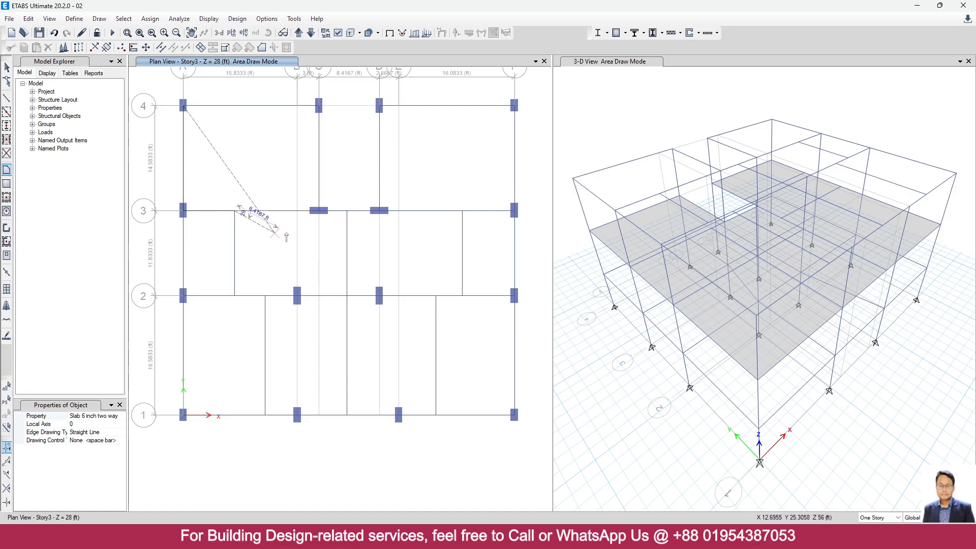
{"action": "left_click", "coordinate": [318, 211]}
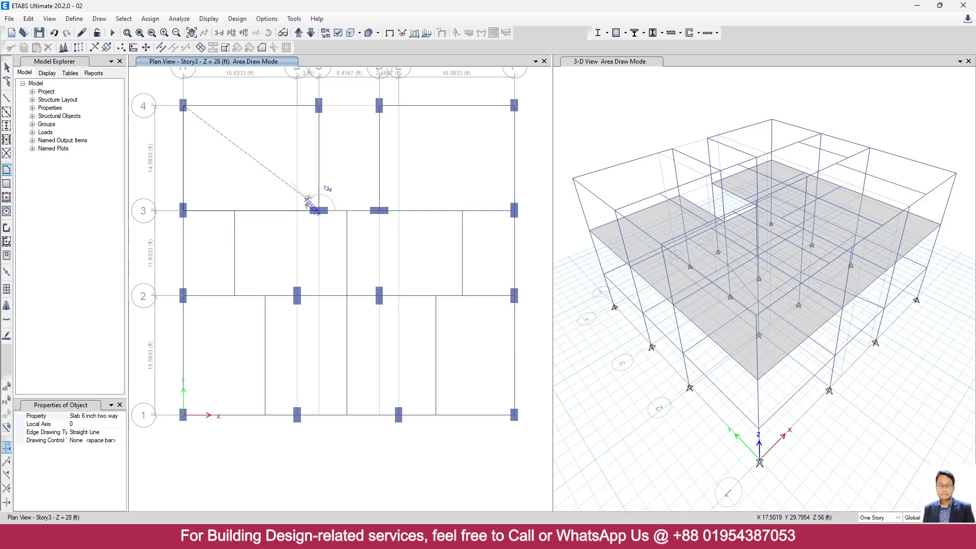
{"action": "double_click", "coordinate": [319, 105]}
Step: Draw a Slab 6 inch two way area between grids D and F and grids 3 and 4
{"action": "middle_click_drag", "start_coordinate": [412, 152], "coordinate": [346, 198]}
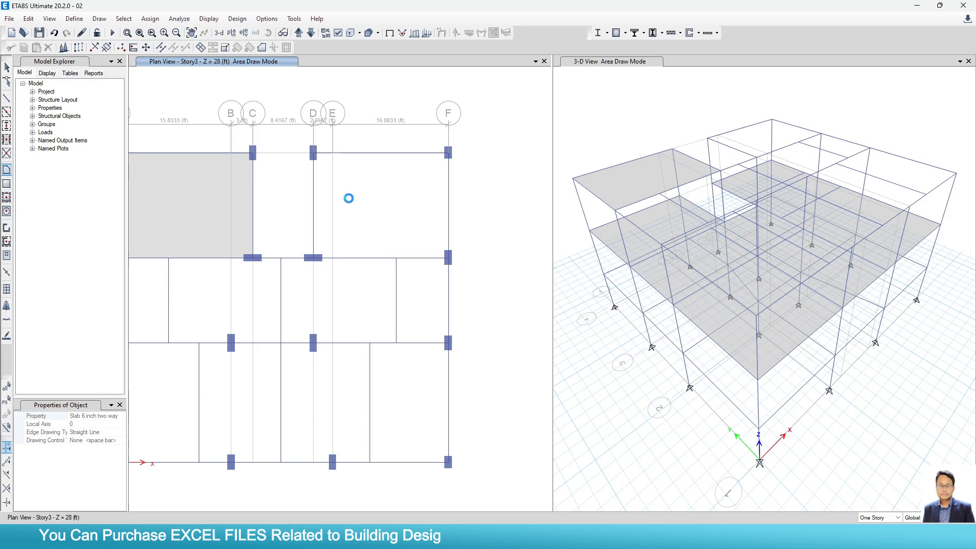
{"action": "left_click", "coordinate": [313, 152]}
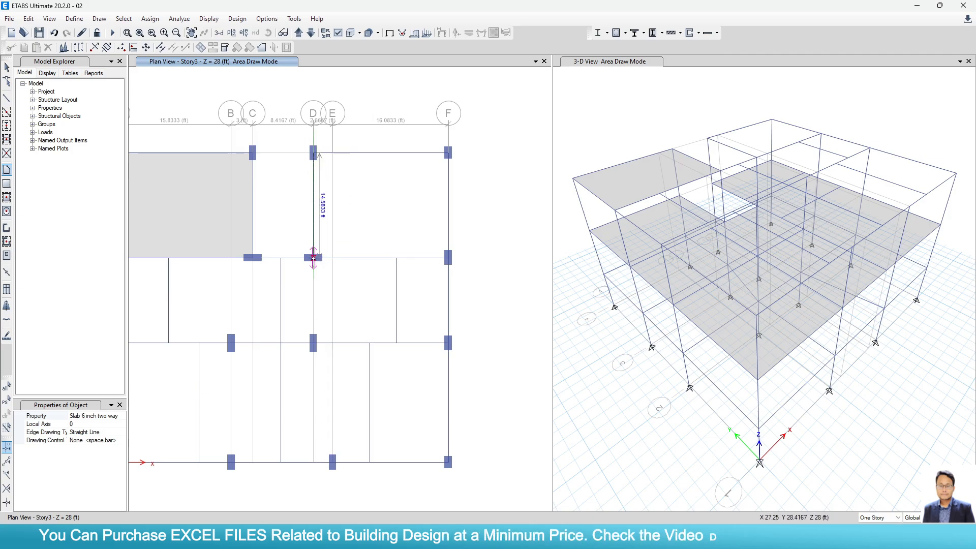
{"action": "left_click", "coordinate": [314, 258]}
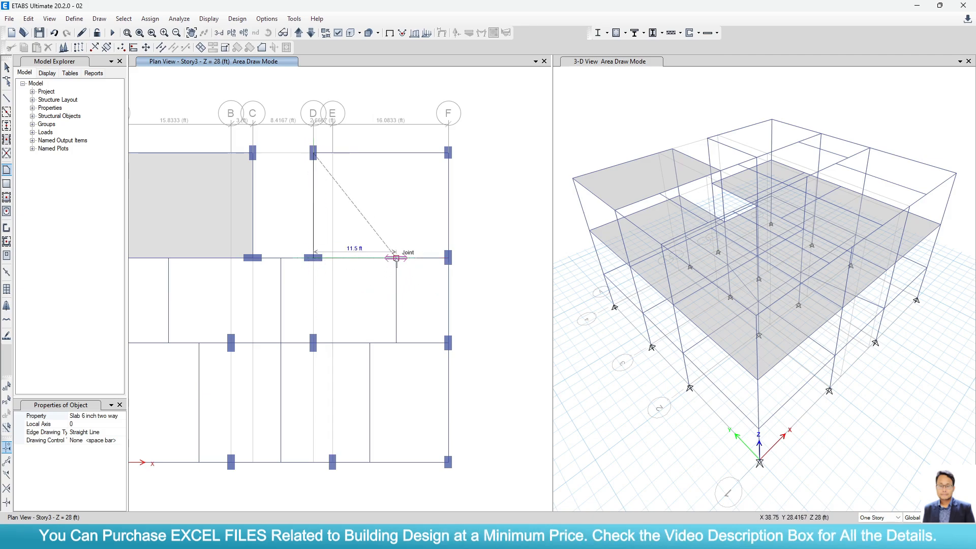
{"action": "left_click", "coordinate": [448, 258]}
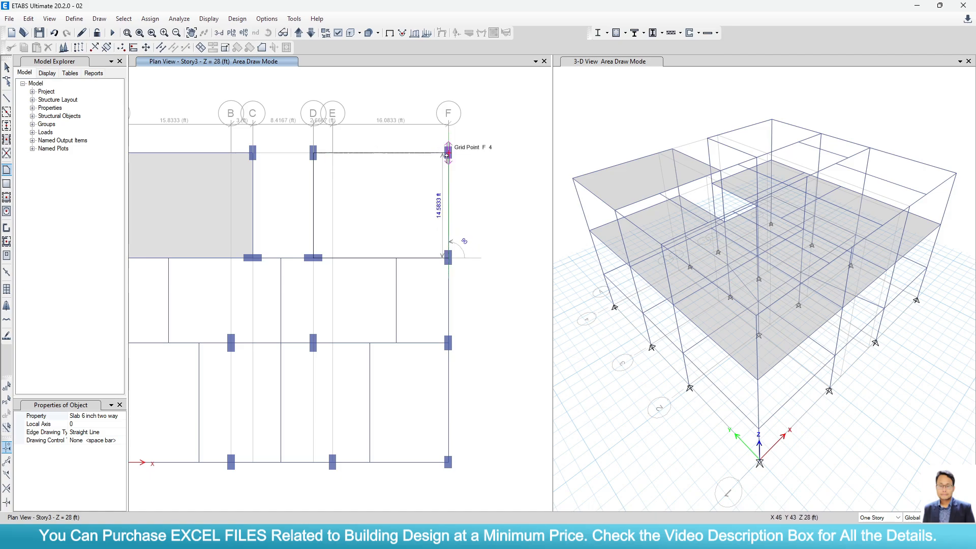
{"action": "double_click", "coordinate": [448, 152]}
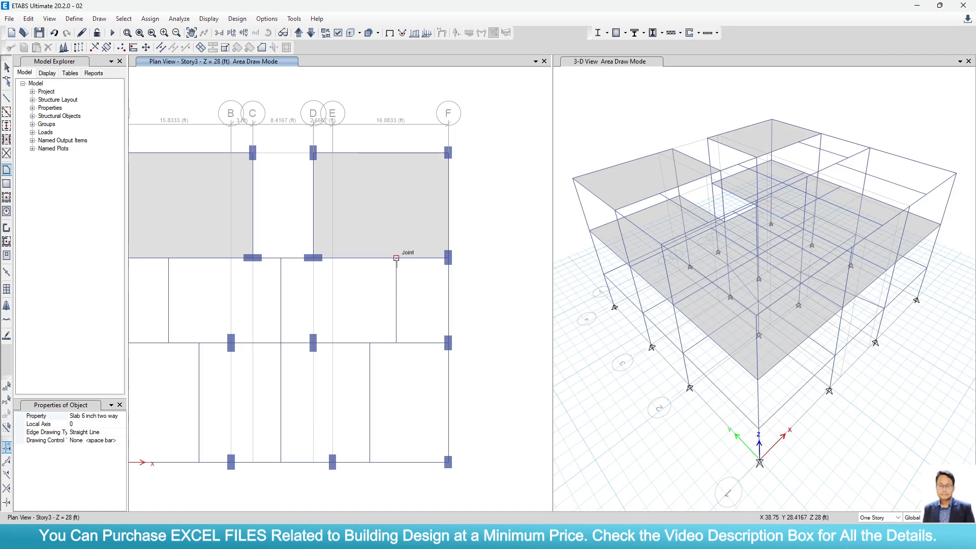
Step: Draw a Slab 6 inch two way area between grids 2 and 3, from the intermediate beam to grid F
{"action": "left_click", "coordinate": [396, 258]}
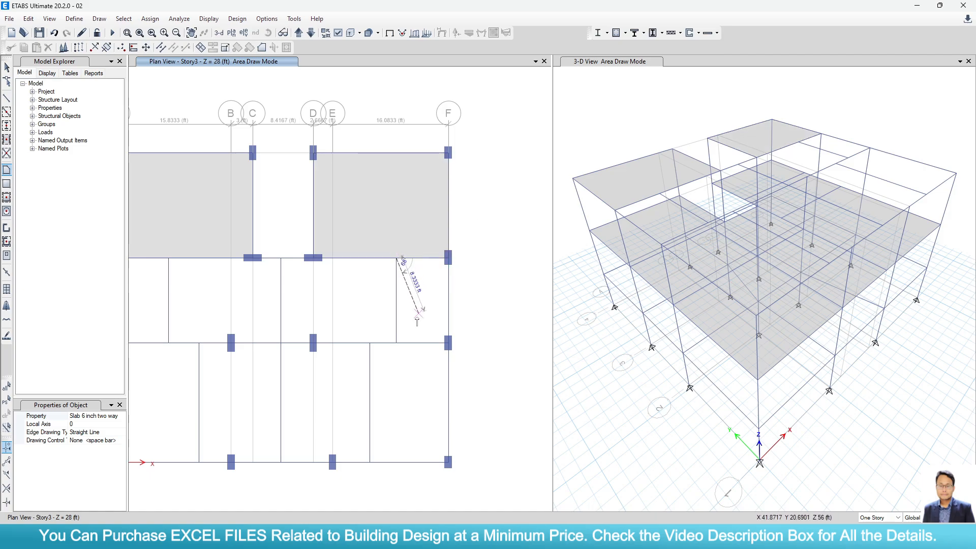
{"action": "left_click", "coordinate": [448, 344]}
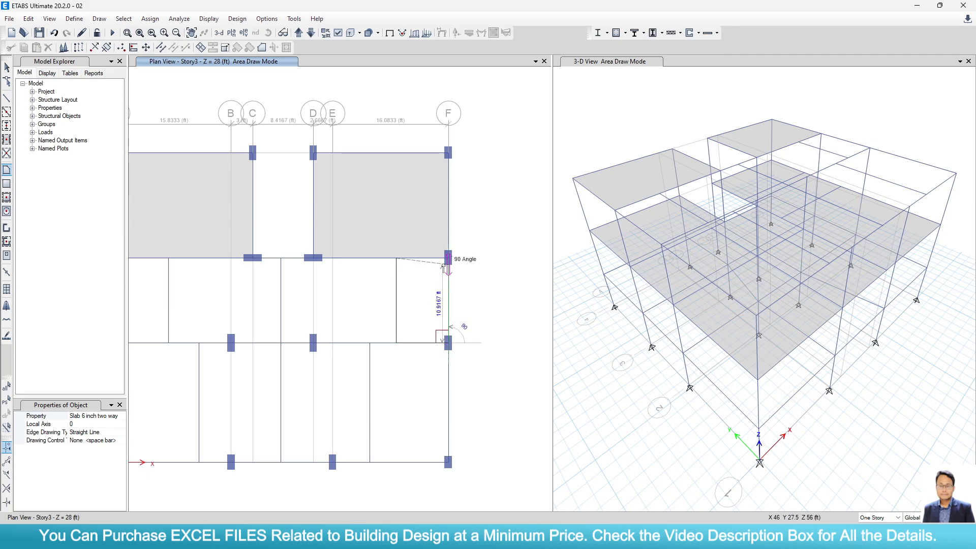
{"action": "left_click", "coordinate": [448, 257]}
{"action": "key", "text": "Return"}
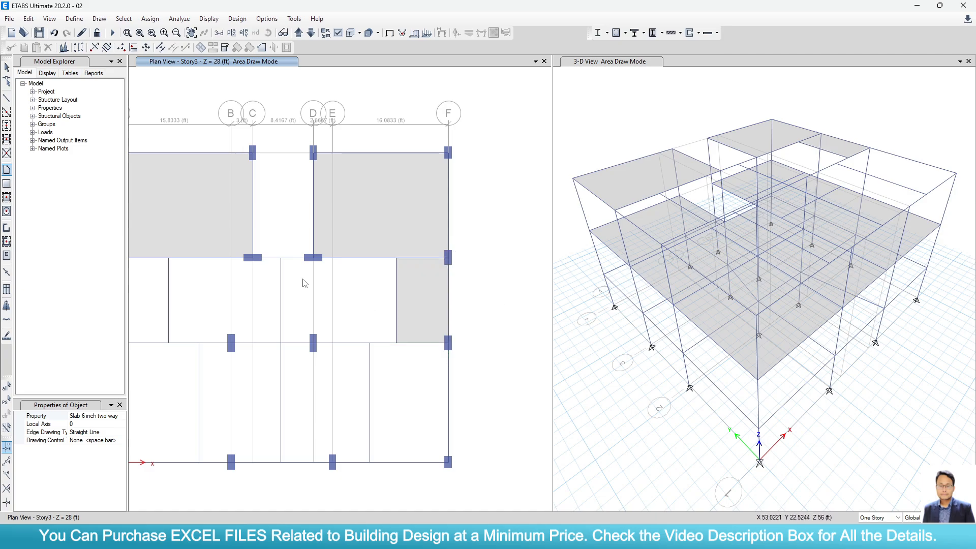
Step: Draw a Slab 6 inch two way area between grids 2 and 3, from grid D to the intermediate beam near grid F
{"action": "left_click", "coordinate": [314, 258]}
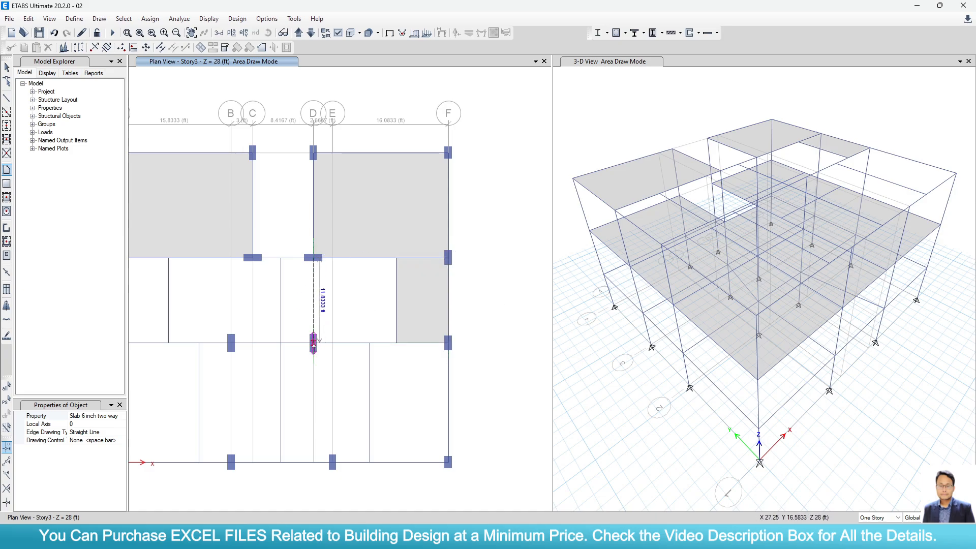
{"action": "left_click", "coordinate": [314, 343]}
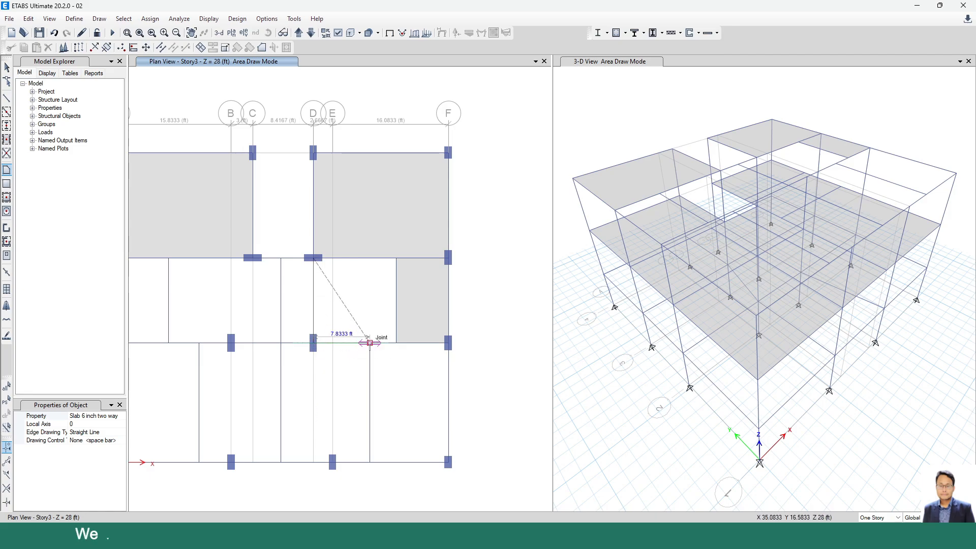
{"action": "left_click", "coordinate": [396, 344]}
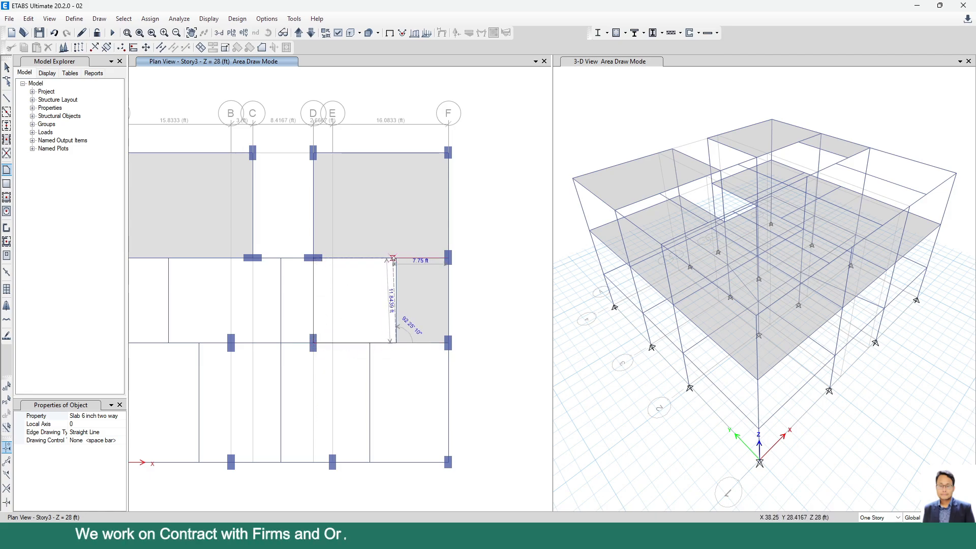
{"action": "left_click", "coordinate": [397, 258]}
{"action": "key", "text": "Return"}
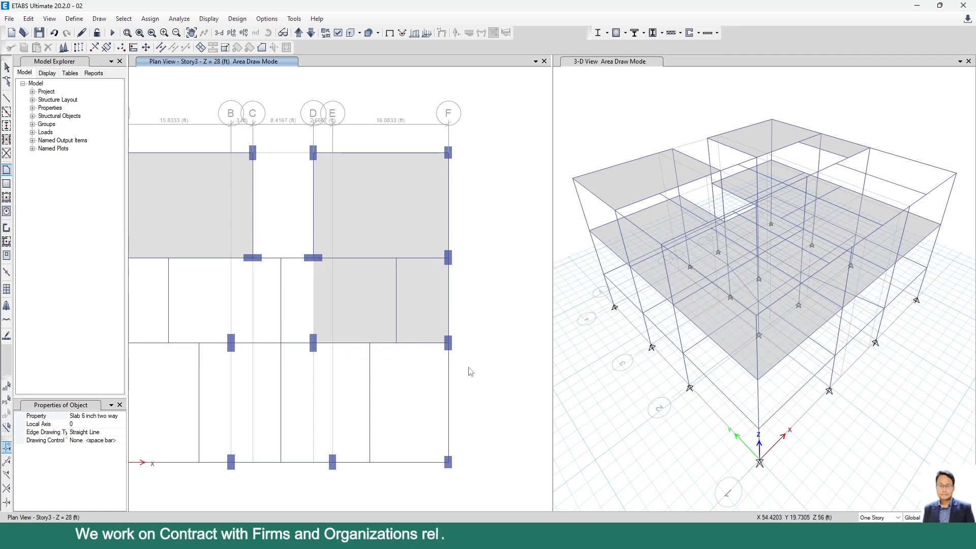
Step: Draw a Slab 6 inch two way area between grids 1 and 2, from the intermediate beam east of grid E to grid F
{"action": "left_click", "coordinate": [370, 343]}
{"action": "middle_click_drag", "start_coordinate": [384, 452], "coordinate": [381, 343]}
{"action": "left_click", "coordinate": [366, 353]}
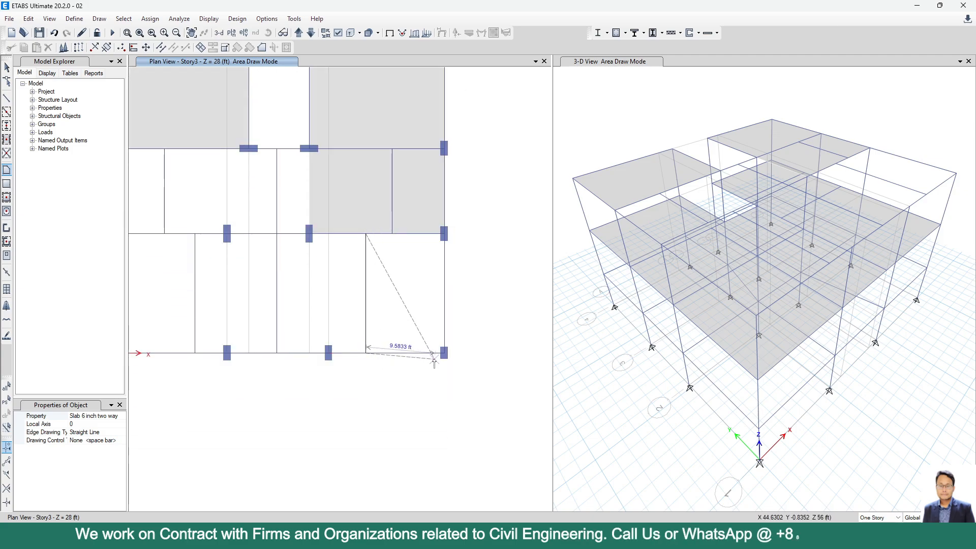
{"action": "left_click", "coordinate": [444, 352]}
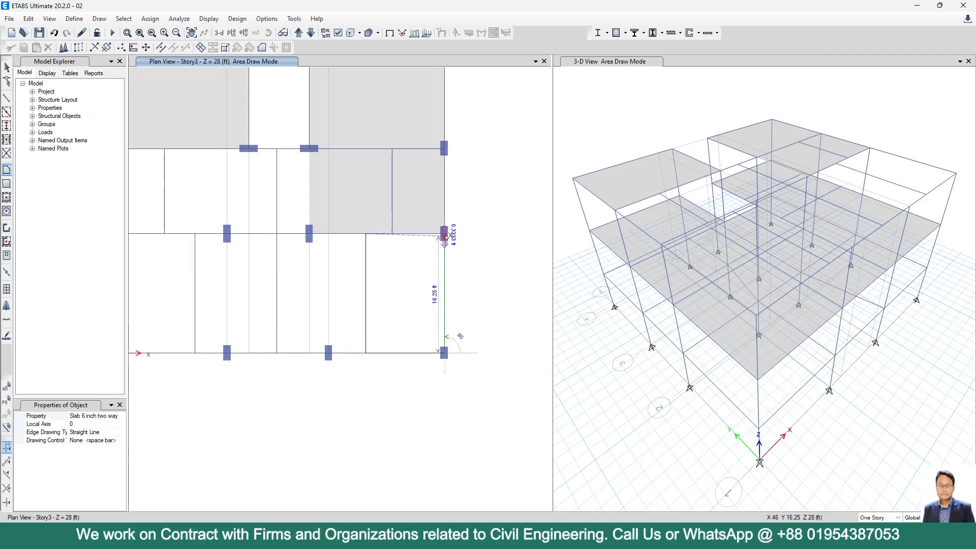
{"action": "double_click", "coordinate": [445, 234]}
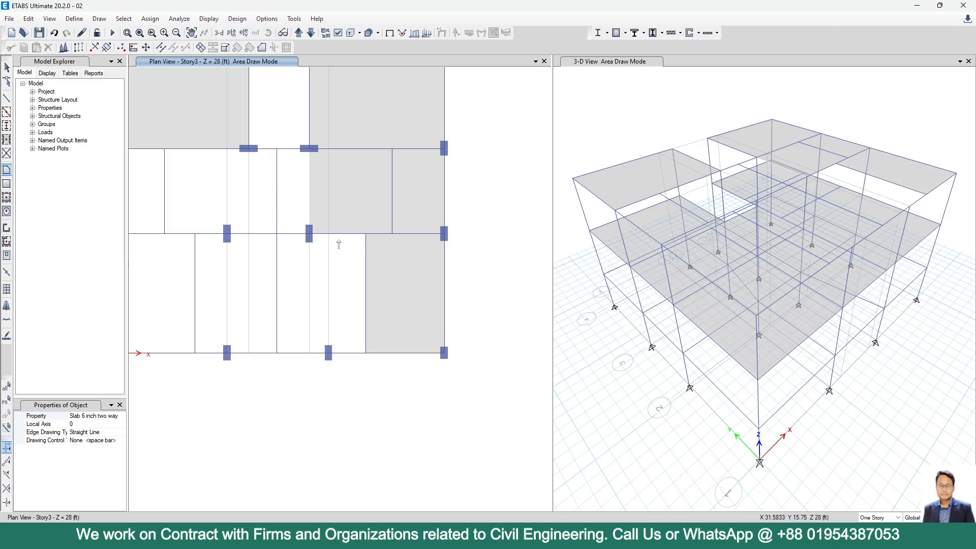
Step: Draw a Slab 6 inch two way area between grids 1 and 2, from grid D to the intermediate beam east of grid E
{"action": "left_click", "coordinate": [309, 234]}
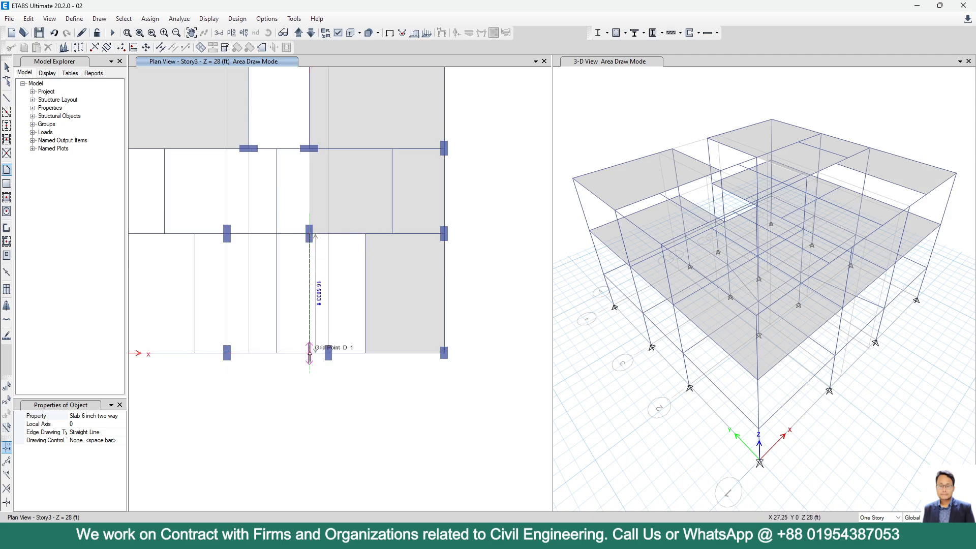
{"action": "left_click", "coordinate": [309, 352]}
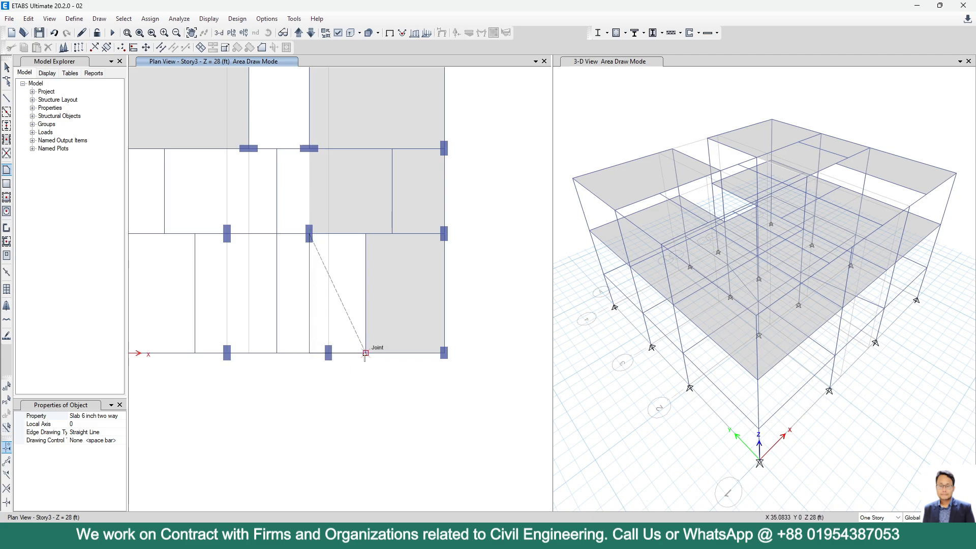
{"action": "left_click", "coordinate": [366, 353]}
{"action": "left_click", "coordinate": [365, 234]}
{"action": "key", "text": "Return"}
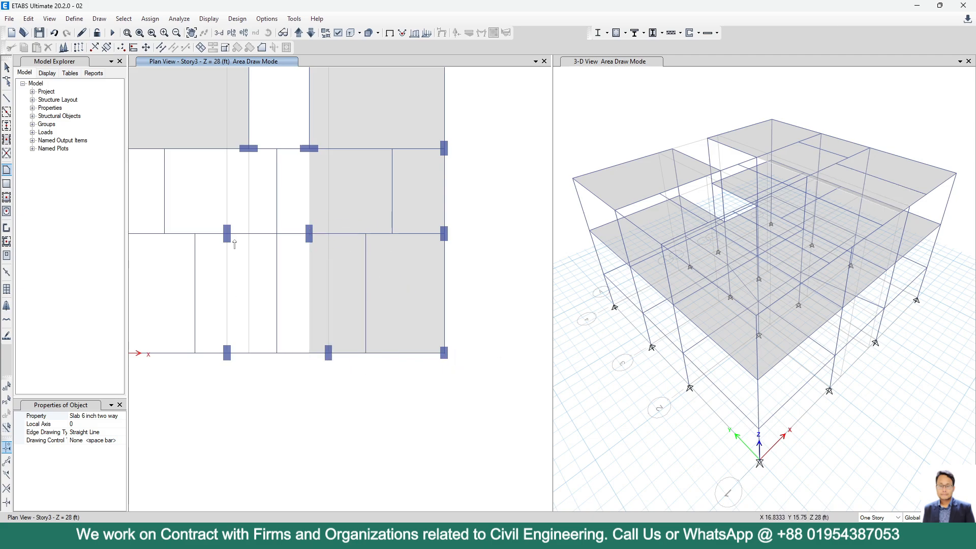
Step: Reshape the slab between grids 1 and 2 by moving its two grid D corners to the beam between grids C and D
{"action": "middle_click_drag", "start_coordinate": [329, 346], "coordinate": [346, 335]}
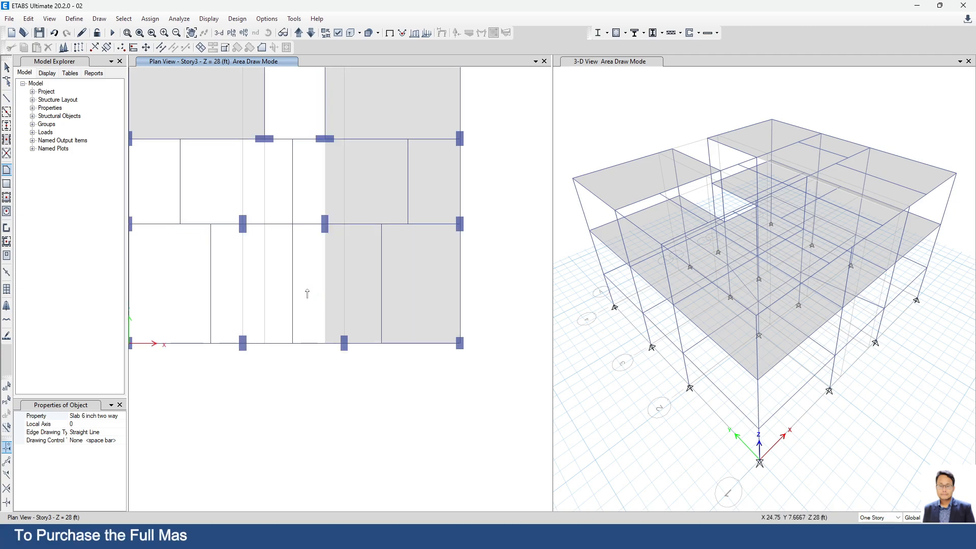
{"action": "left_click", "coordinate": [6, 68]}
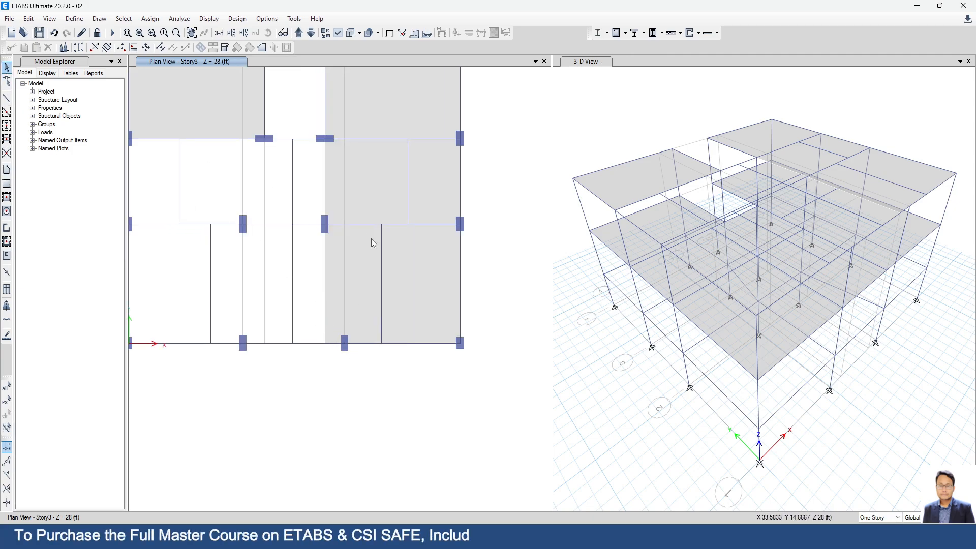
{"action": "left_click", "coordinate": [336, 281]}
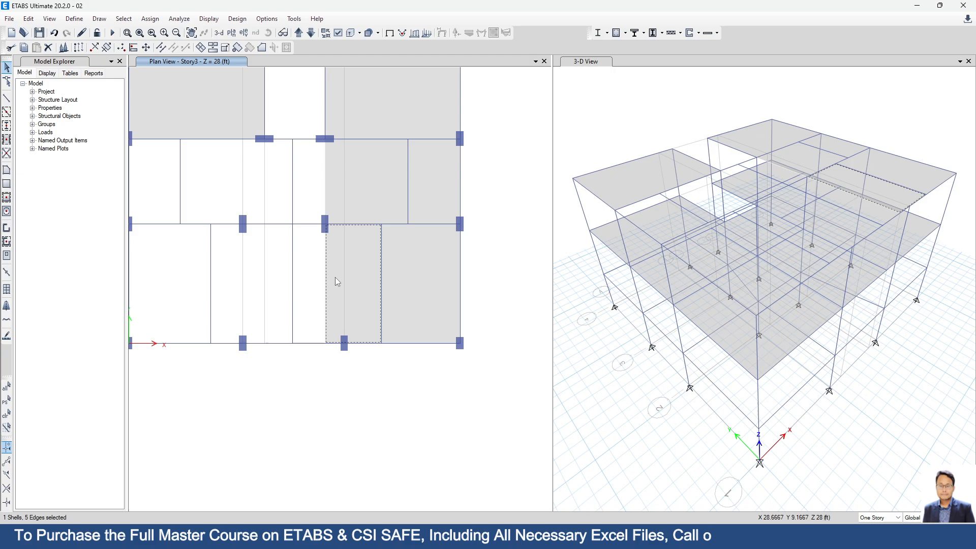
{"action": "left_click", "coordinate": [6, 81]}
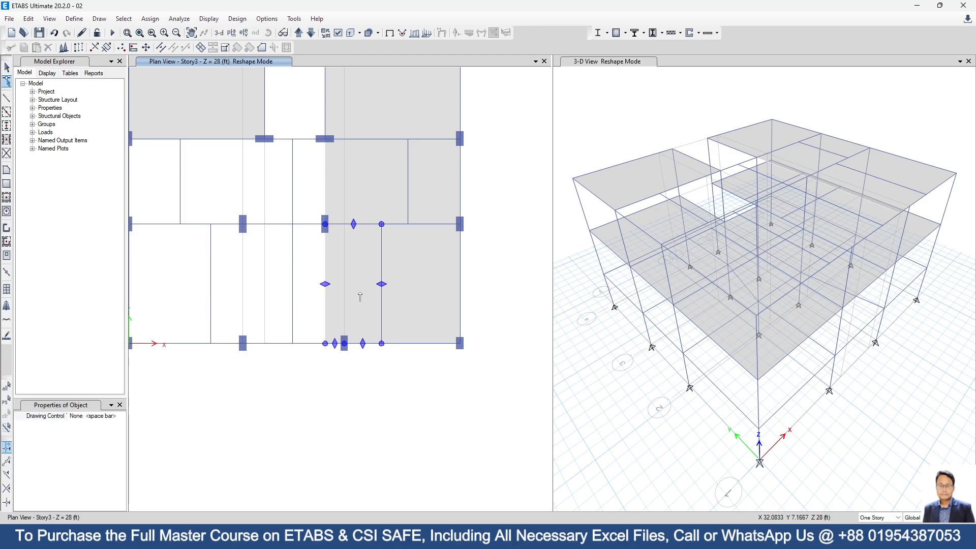
{"action": "left_click_drag", "start_coordinate": [325, 344], "coordinate": [293, 344]}
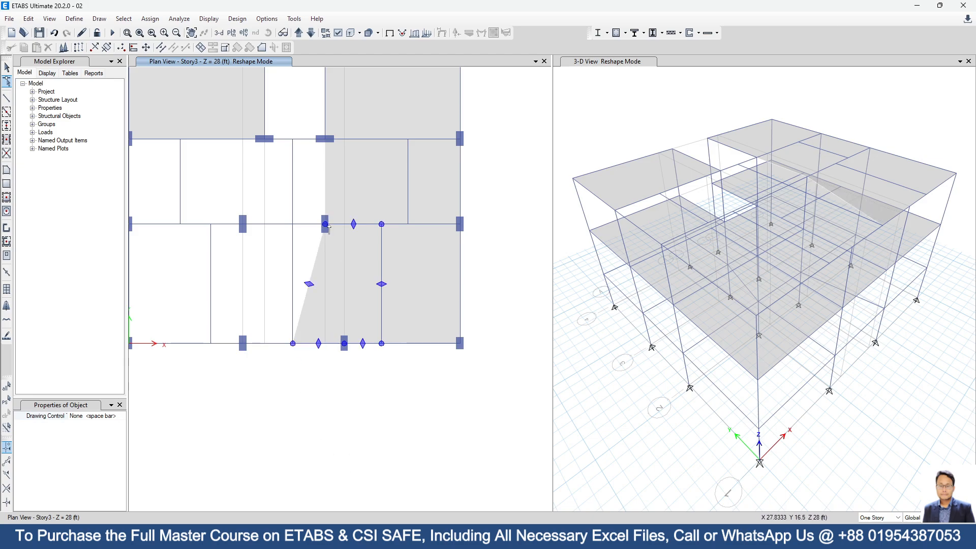
{"action": "left_click_drag", "start_coordinate": [326, 225], "coordinate": [293, 224]}
{"action": "left_click", "coordinate": [7, 67]}
Step: Draw a Slab 6 inch two way area between grids 1 and 2, from the beam west of grid B to the beam between grids C and D
{"action": "scroll", "coordinate": [353, 280], "scroll_direction": "down", "scroll_amount": 3}
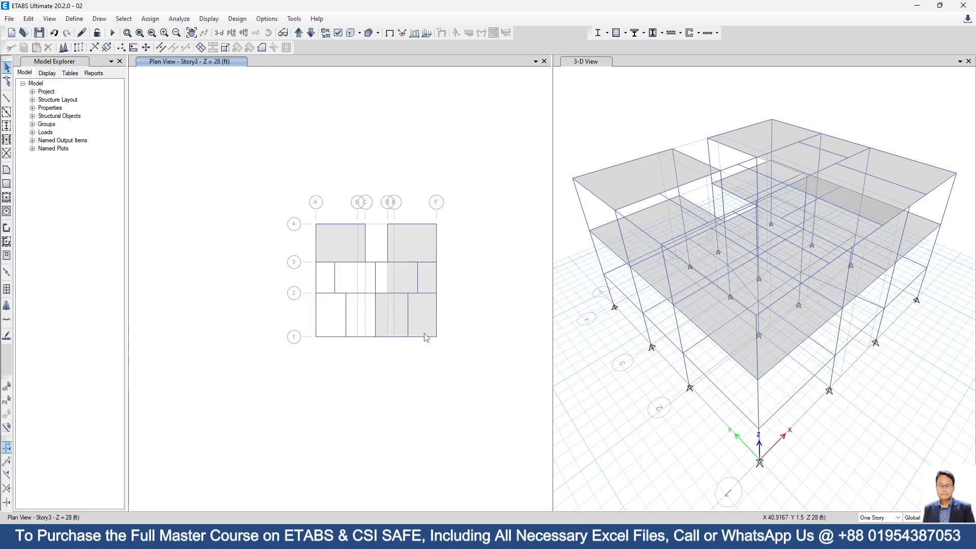
{"action": "scroll", "coordinate": [392, 312], "scroll_direction": "up", "scroll_amount": 4}
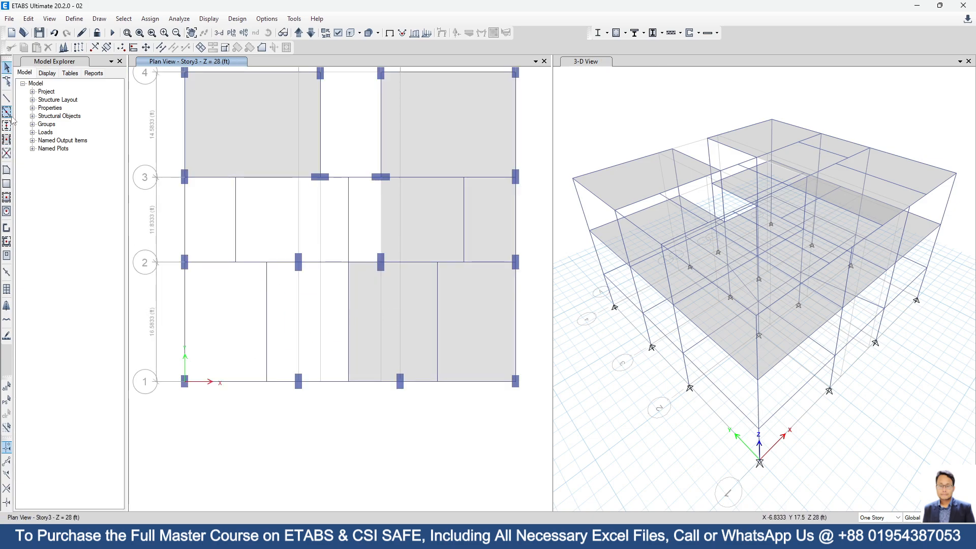
{"action": "left_click", "coordinate": [6, 171]}
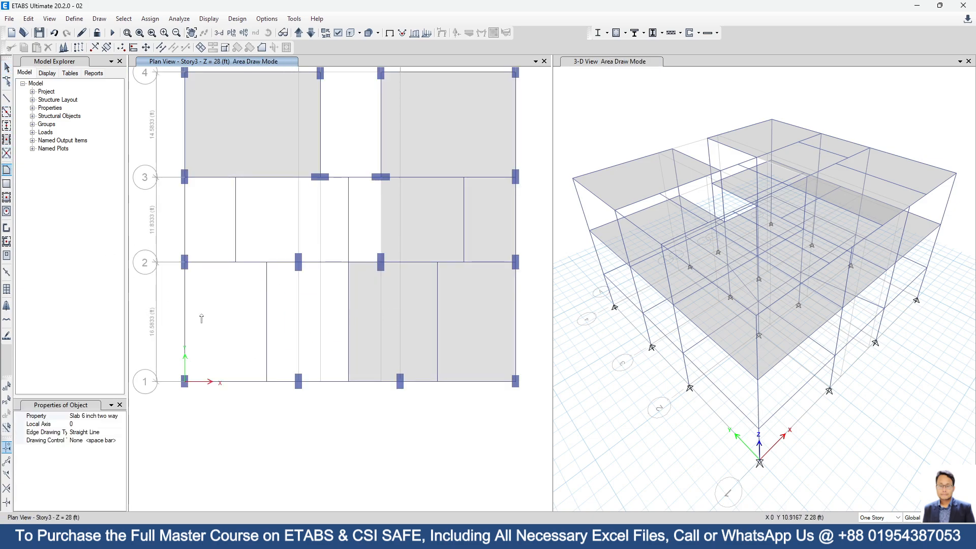
{"action": "left_click", "coordinate": [267, 262]}
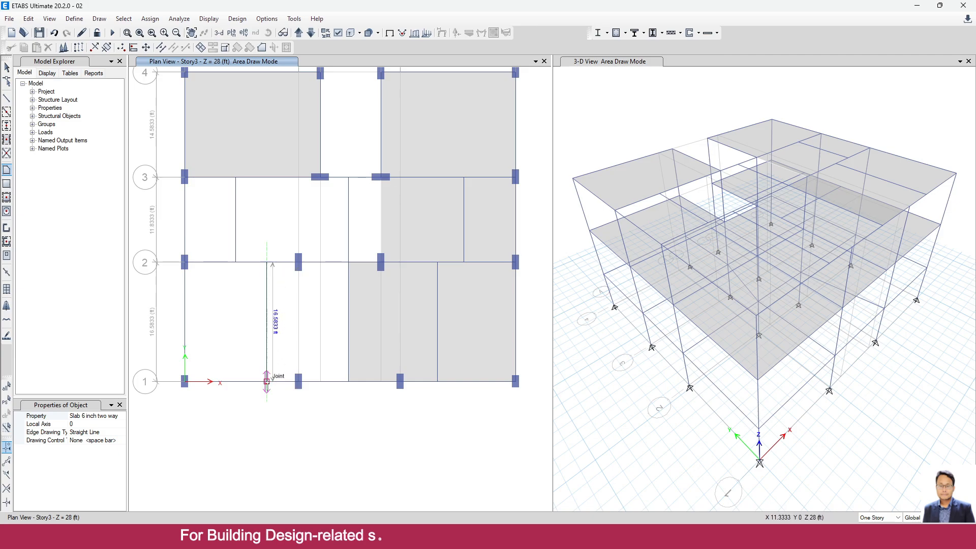
{"action": "left_click", "coordinate": [266, 381]}
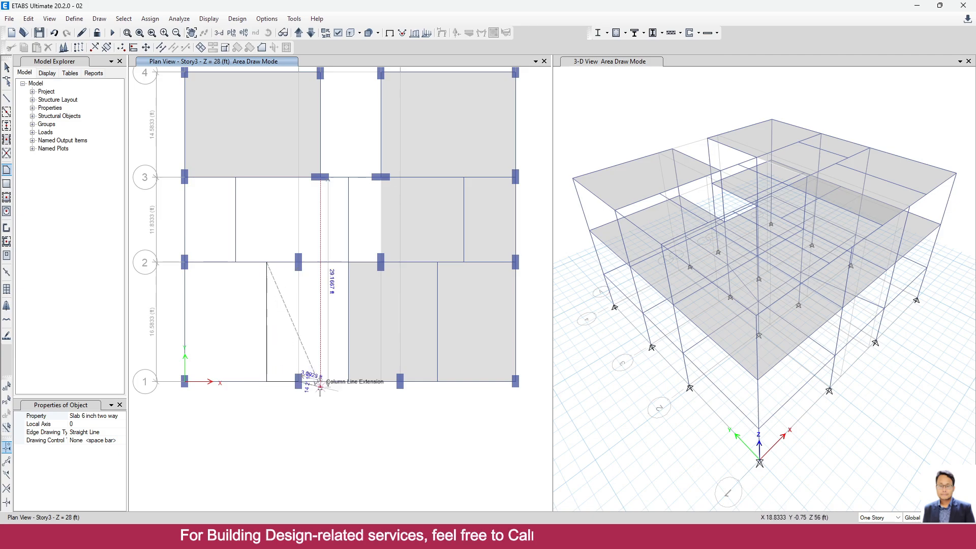
{"action": "left_click", "coordinate": [347, 381]}
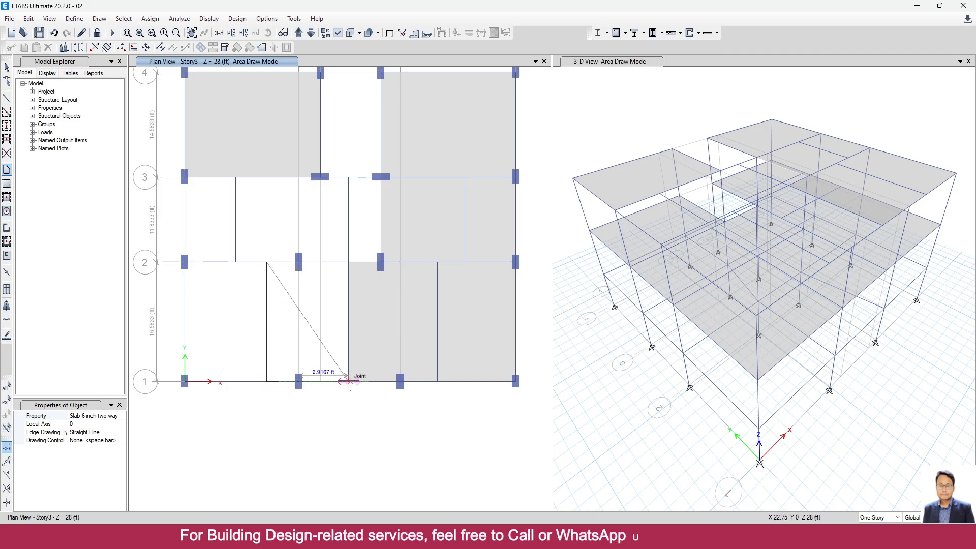
{"action": "double_click", "coordinate": [348, 262]}
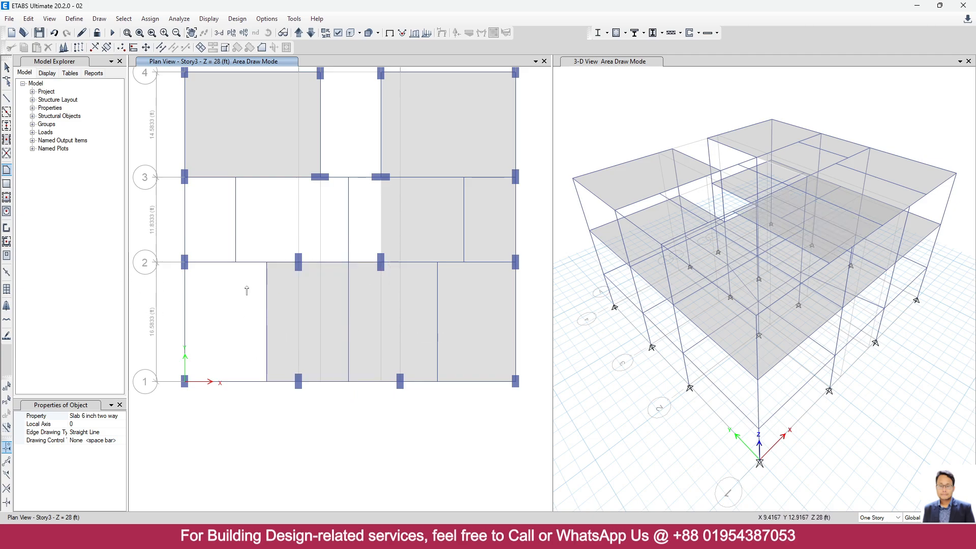
Step: Draw a Slab 6 inch two way area between grids 1 and 2, from grid A to the beam west of grid B
{"action": "left_click", "coordinate": [185, 264]}
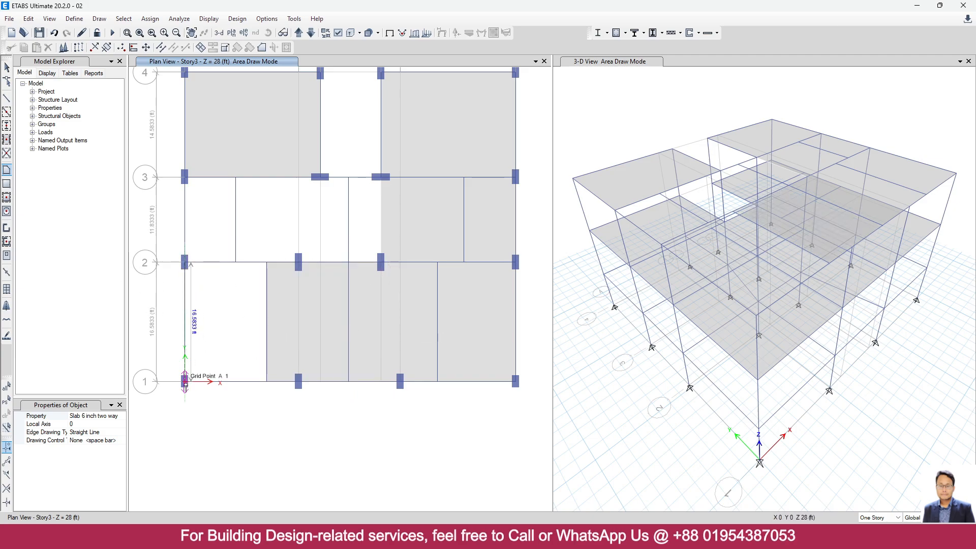
{"action": "left_click", "coordinate": [185, 381]}
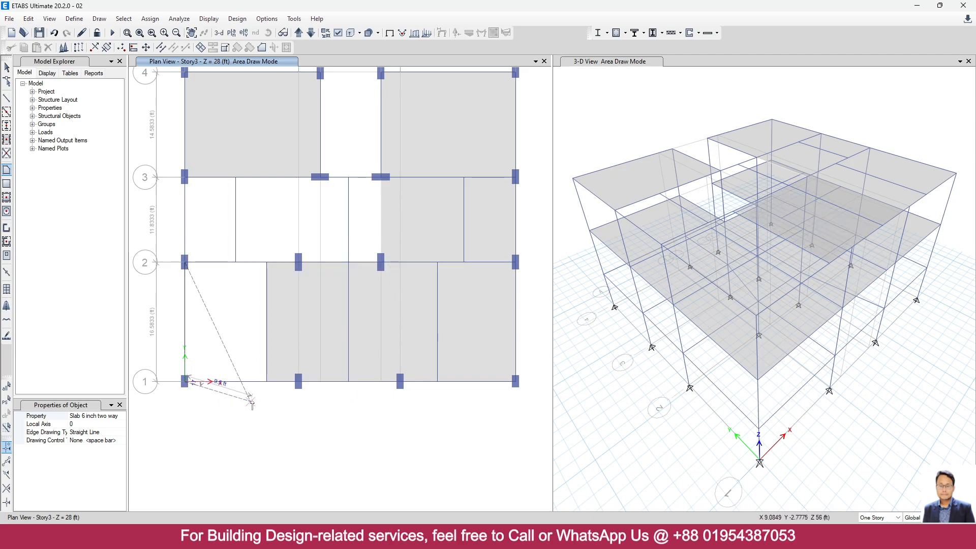
{"action": "left_click", "coordinate": [267, 381]}
{"action": "left_click", "coordinate": [267, 262]}
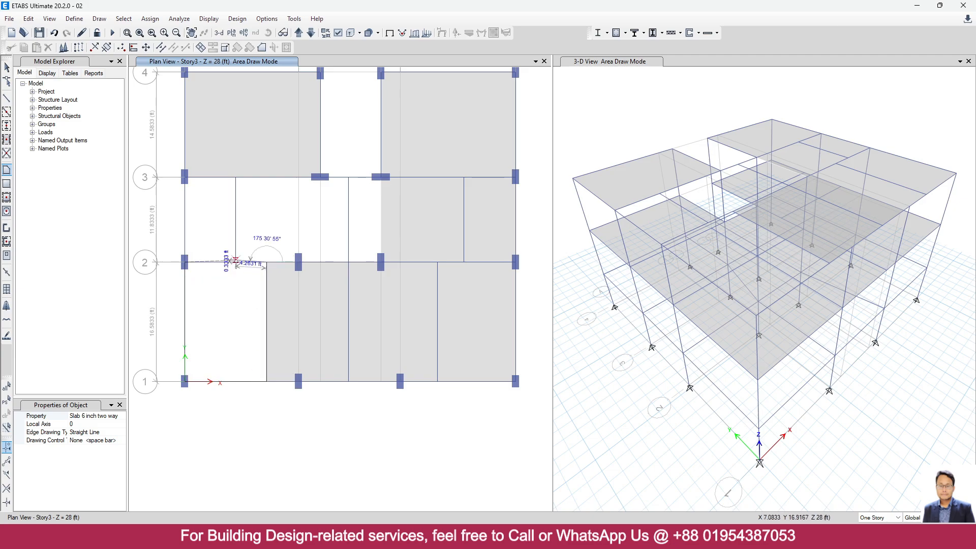
{"action": "double_click", "coordinate": [185, 262]}
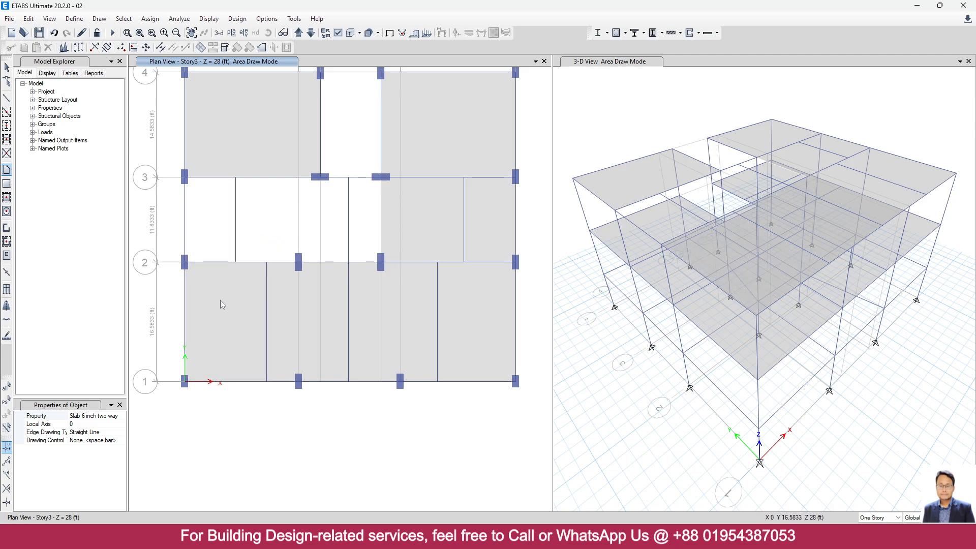
{"action": "right_click", "coordinate": [220, 300]}
{"action": "left_click", "coordinate": [584, 93]}
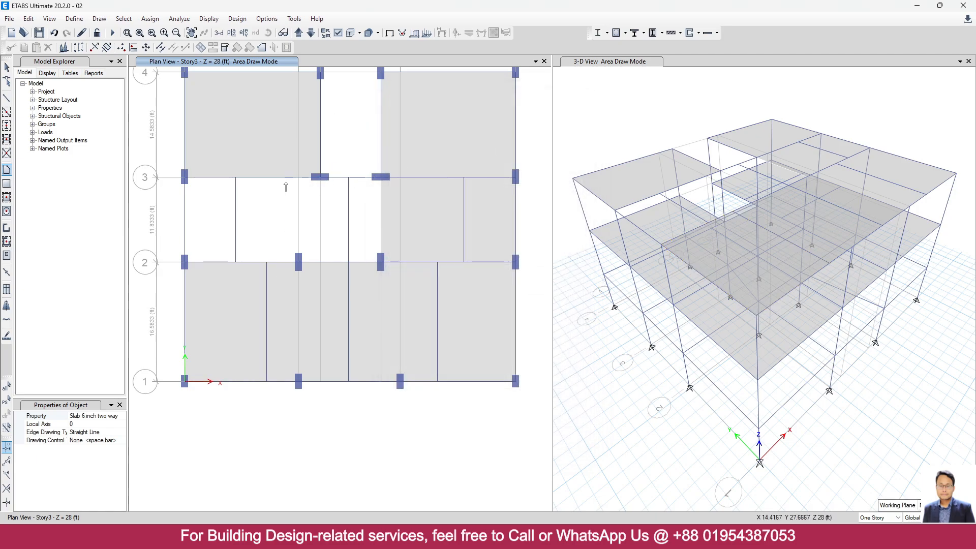
Step: Draw a Slab 6 inch two way area between grids 2 and 3, from grid A to the intermediate beam between grids A and B
{"action": "left_click", "coordinate": [184, 178]}
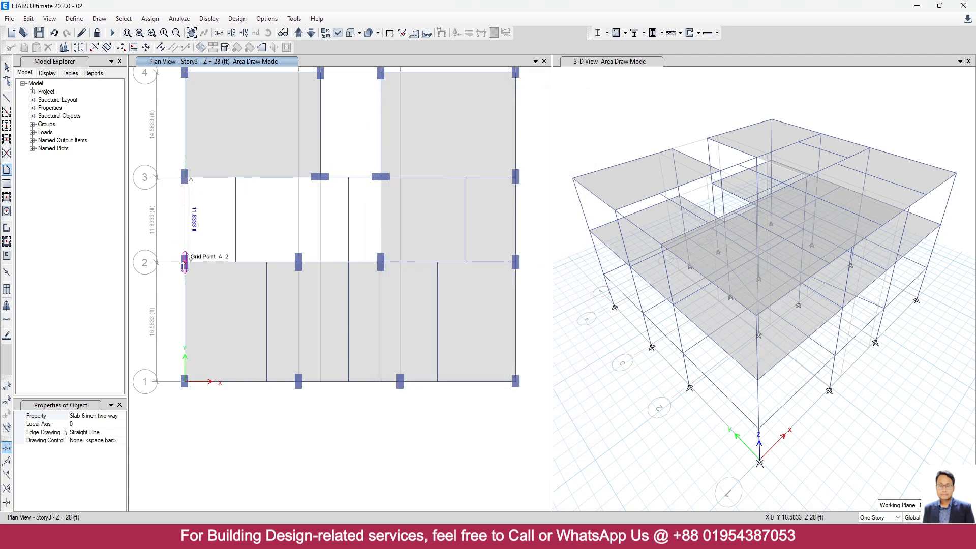
{"action": "left_click", "coordinate": [184, 263]}
{"action": "left_click", "coordinate": [235, 262]}
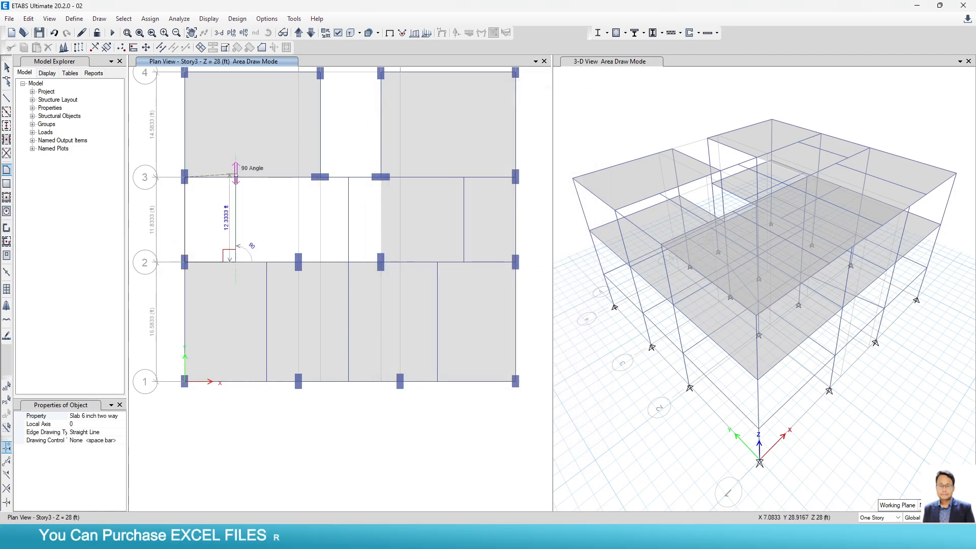
{"action": "left_click", "coordinate": [235, 178]}
{"action": "key", "text": "Return"}
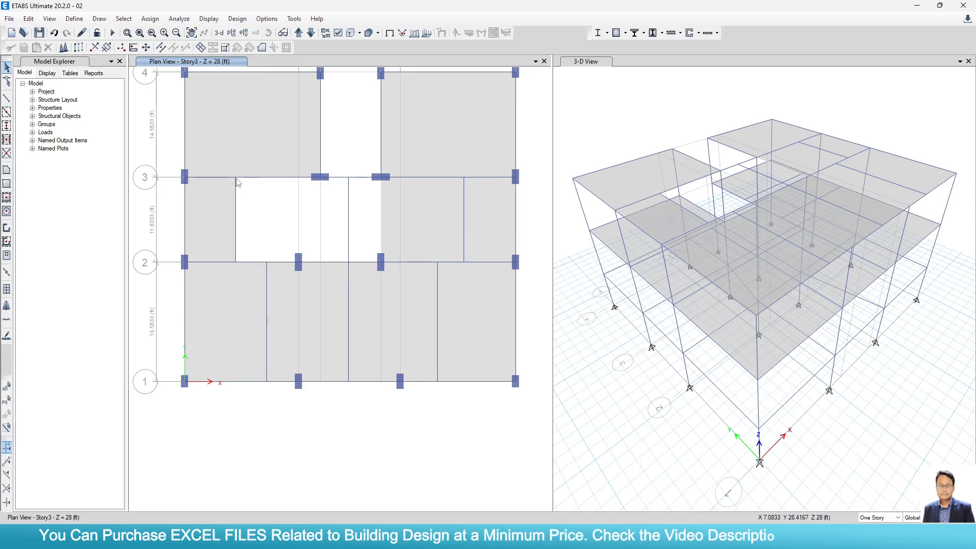
{"action": "key", "text": "Escape"}
Step: Draw a Slab 6 inch two way area between grids 2 and 3, from the beam west of grid B to the beam between grids C and D
{"action": "left_click", "coordinate": [7, 170]}
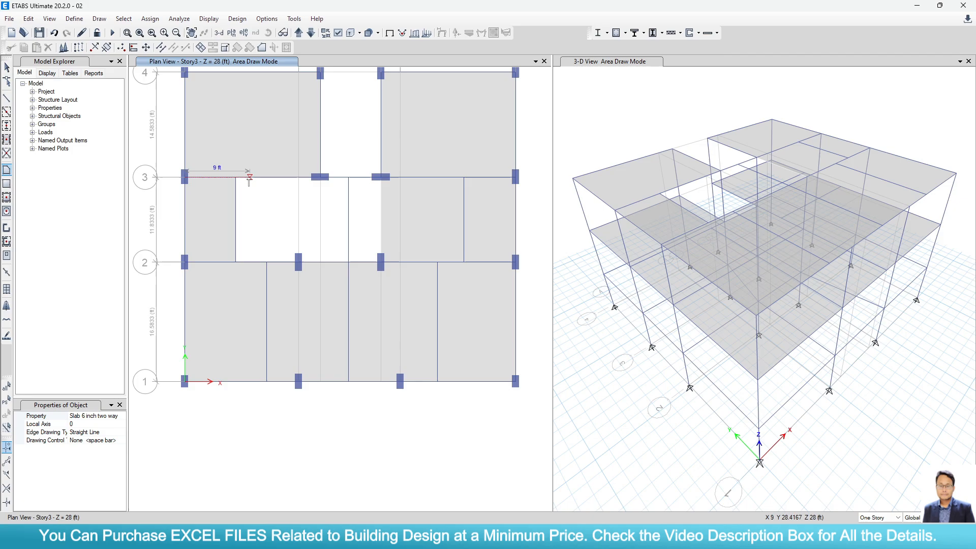
{"action": "left_click", "coordinate": [236, 178]}
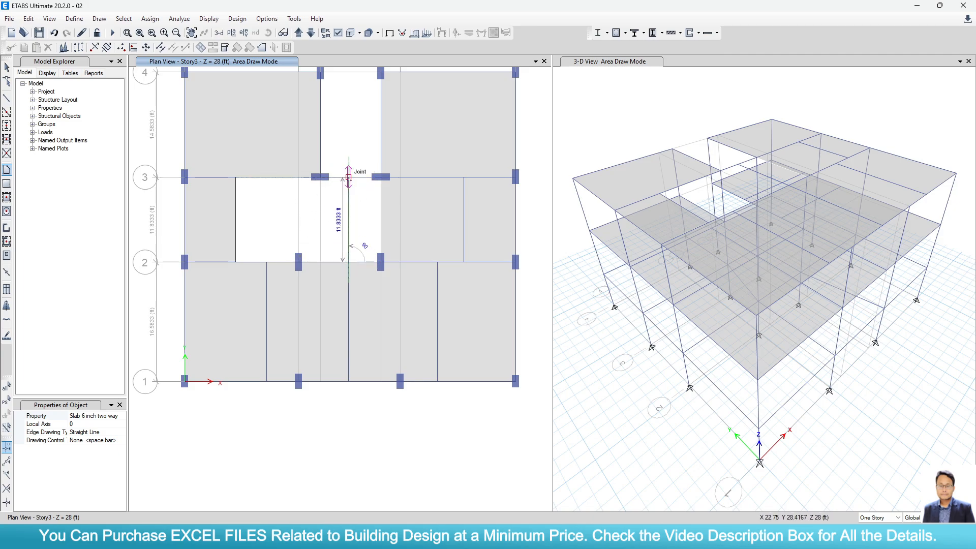
{"action": "left_click", "coordinate": [349, 178]}
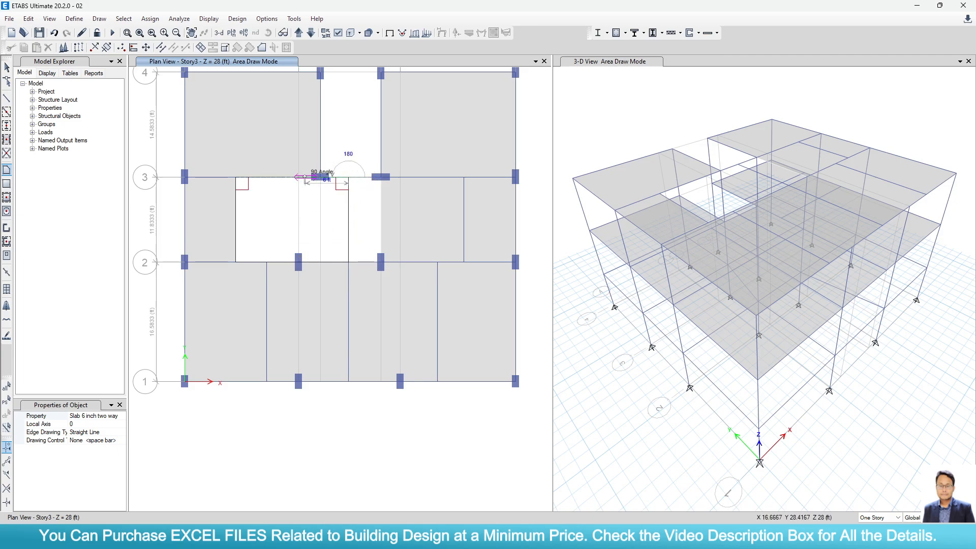
{"action": "left_click", "coordinate": [320, 177]}
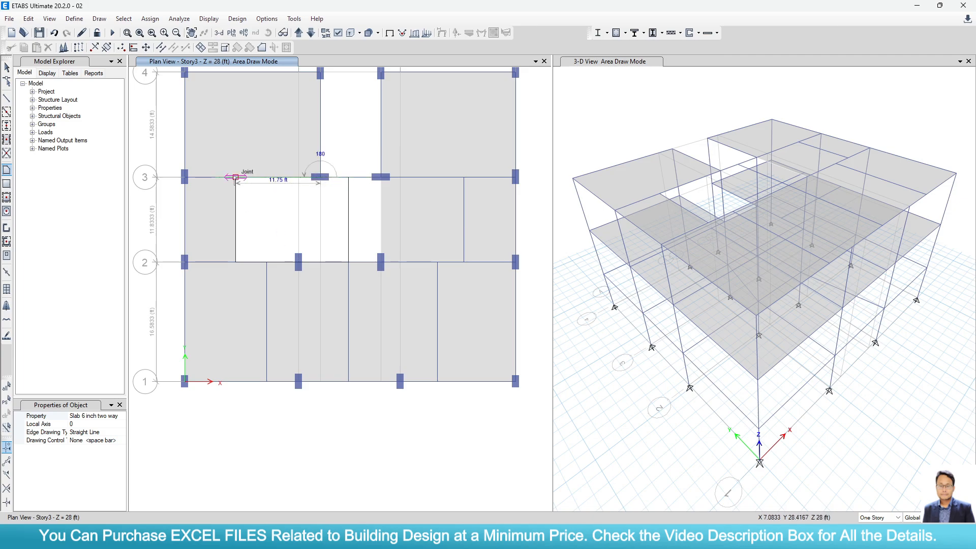
{"action": "left_click", "coordinate": [236, 177]}
{"action": "right_click", "coordinate": [308, 244]}
{"action": "key", "text": "Escape"}
{"action": "key", "text": "Escape"}
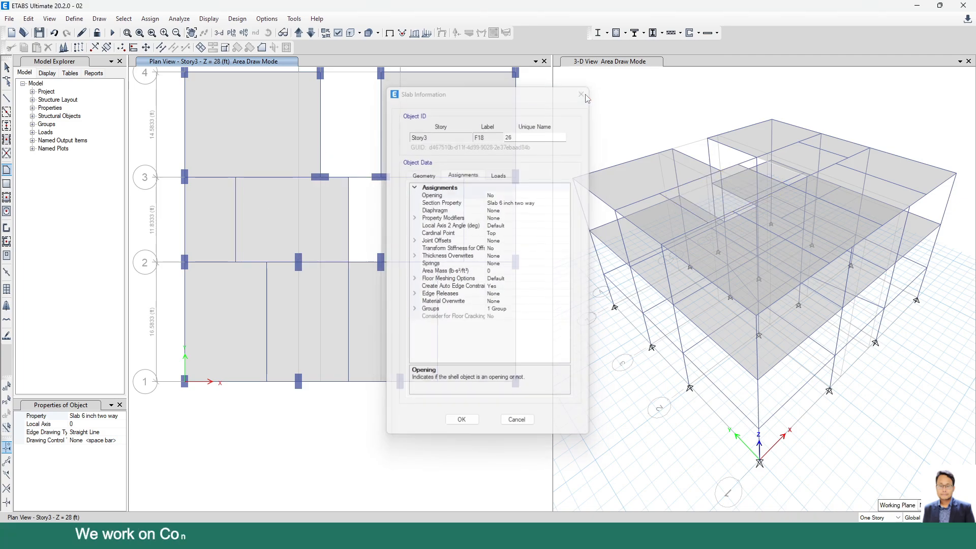
Step: Reshape the slab between grids 2 and 3 by moving its two grid D corners to the beam between grids C and D
{"action": "left_click", "coordinate": [432, 216]}
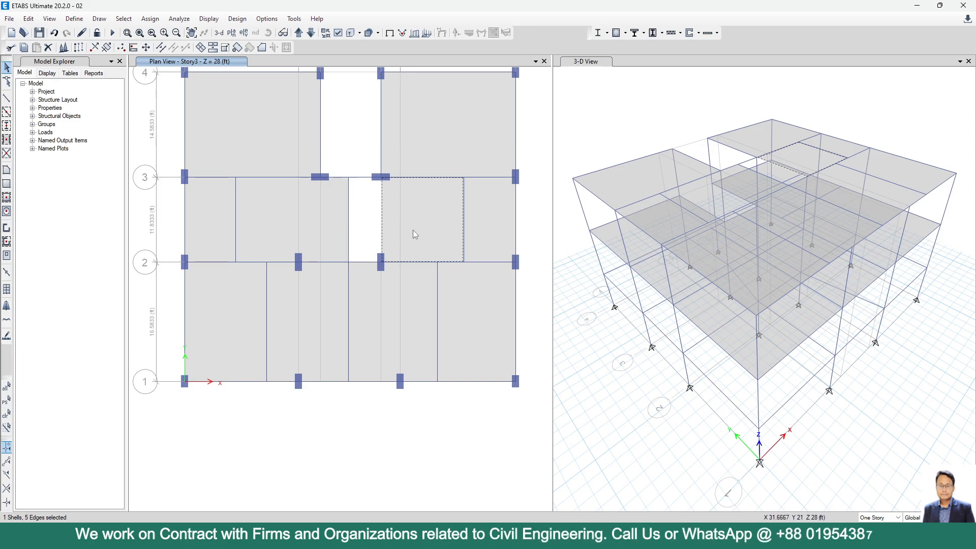
{"action": "left_click", "coordinate": [7, 81]}
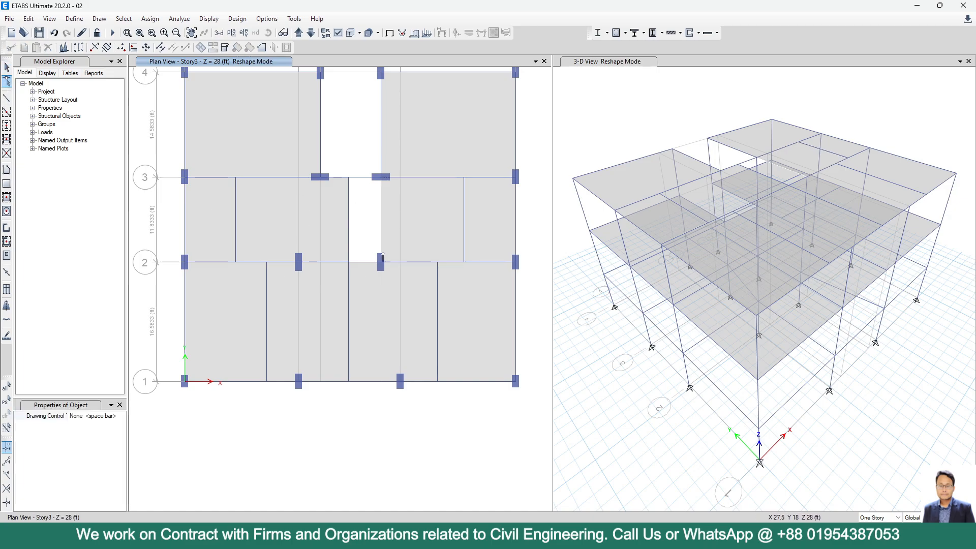
{"action": "left_click", "coordinate": [412, 226]}
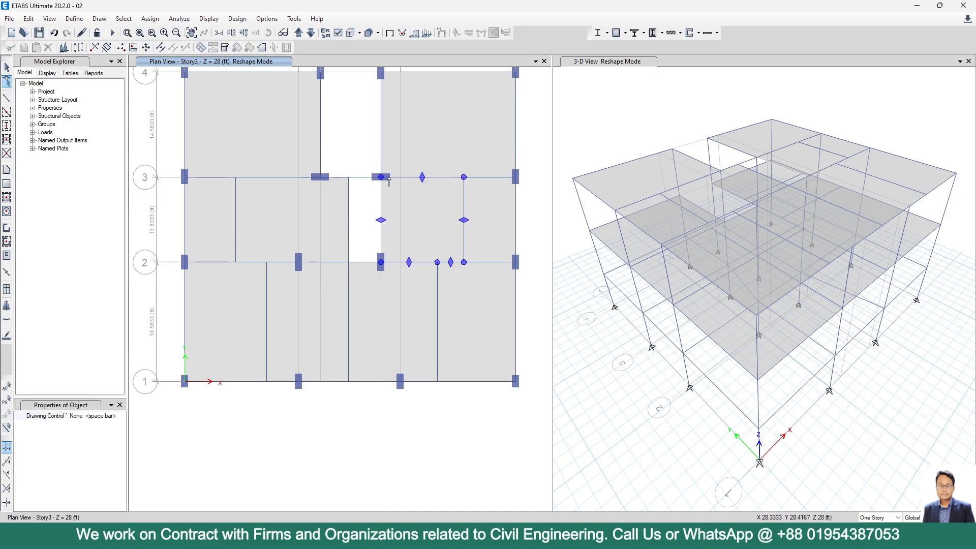
{"action": "left_click_drag", "start_coordinate": [369, 180], "coordinate": [349, 177]}
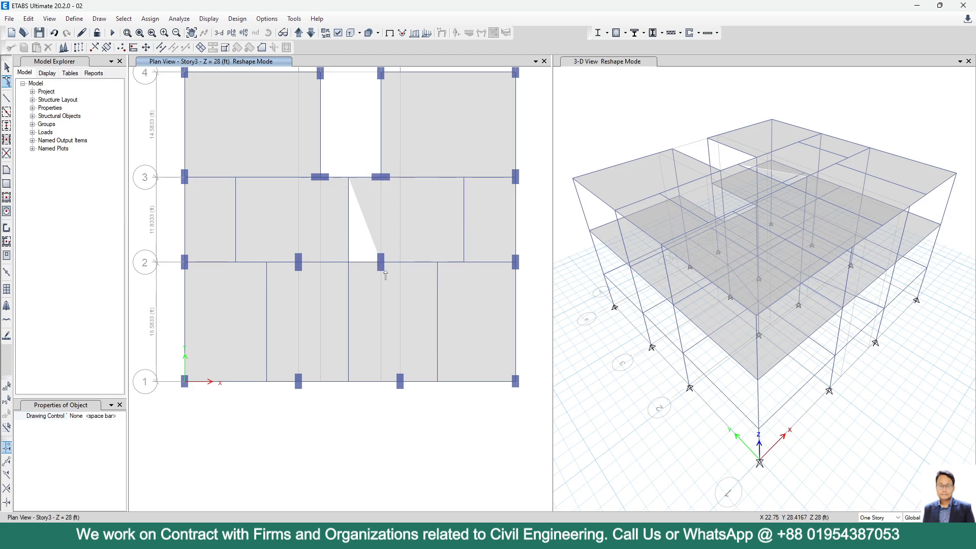
{"action": "left_click", "coordinate": [401, 239]}
{"action": "left_click_drag", "start_coordinate": [381, 263], "coordinate": [349, 263]}
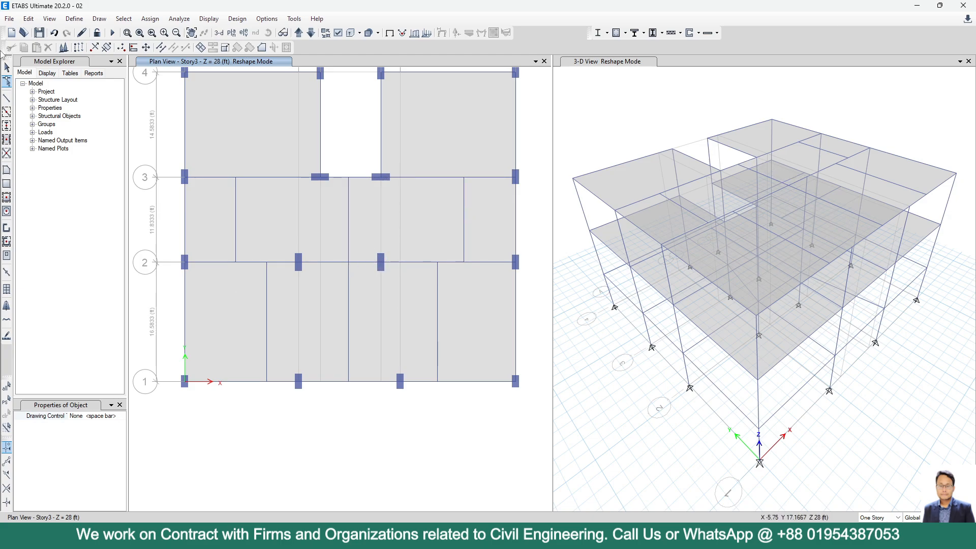
{"action": "left_click", "coordinate": [7, 67]}
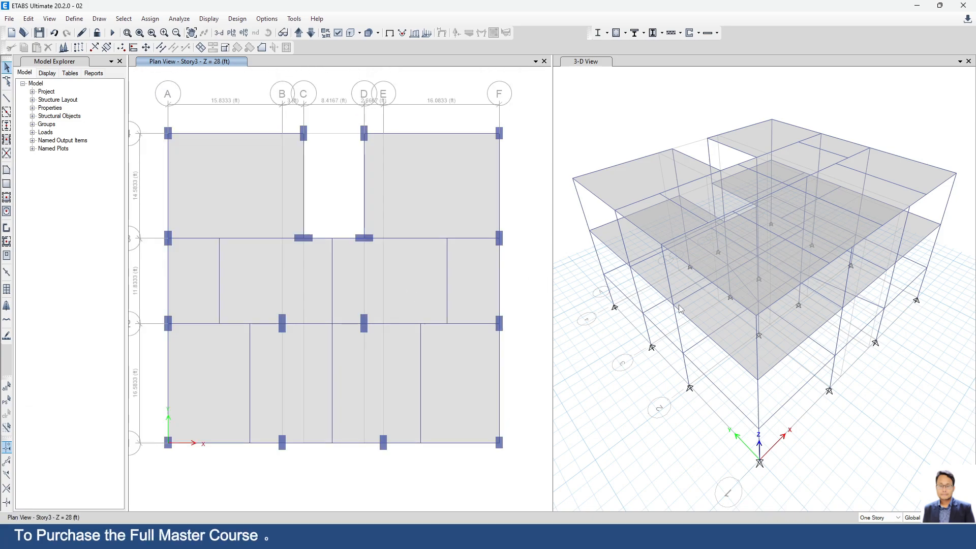
Step: Open the building's story data for modification
{"action": "scroll", "coordinate": [508, 321], "scroll_direction": "down", "scroll_amount": 3}
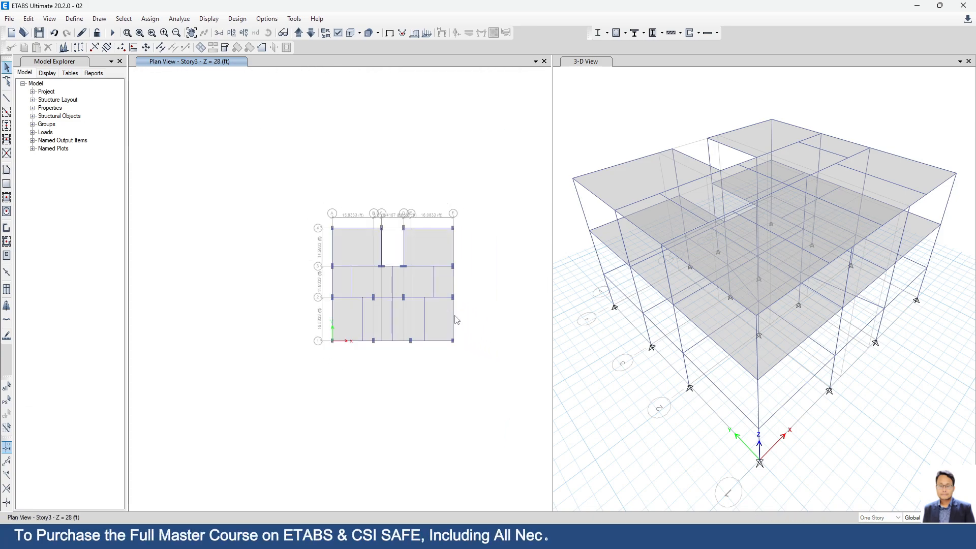
{"action": "middle_click_drag", "start_coordinate": [690, 396], "coordinate": [686, 367]}
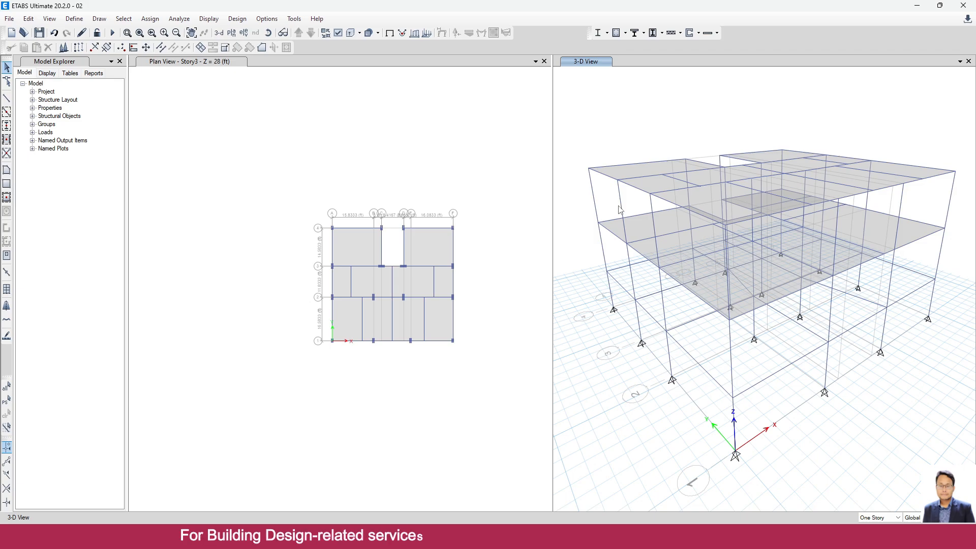
{"action": "middle_click_drag", "start_coordinate": [643, 330], "coordinate": [640, 355]}
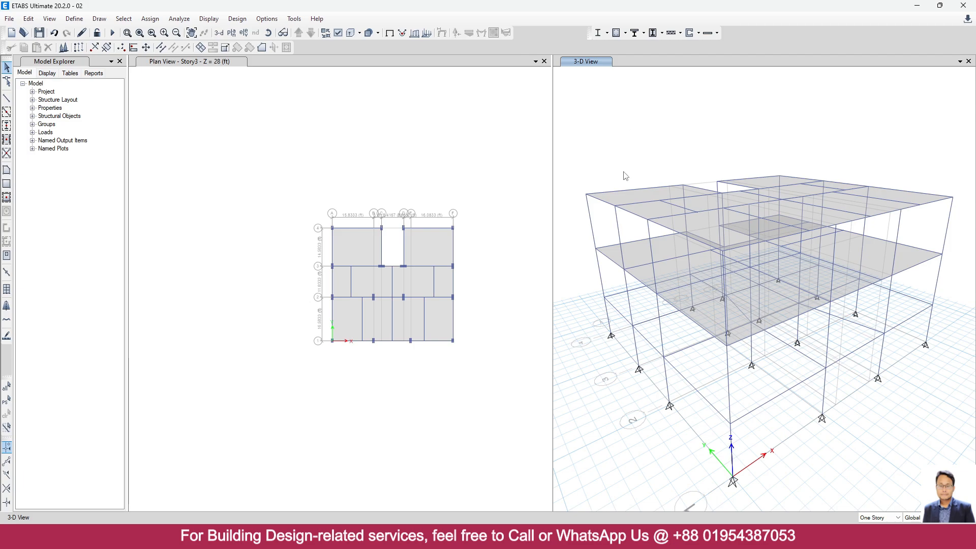
{"action": "left_click", "coordinate": [29, 18]}
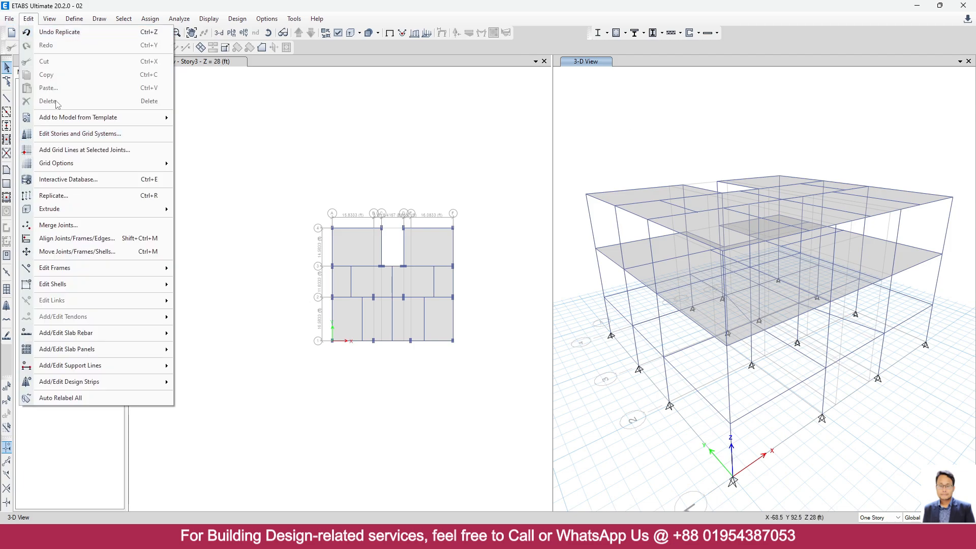
{"action": "left_click", "coordinate": [74, 135]}
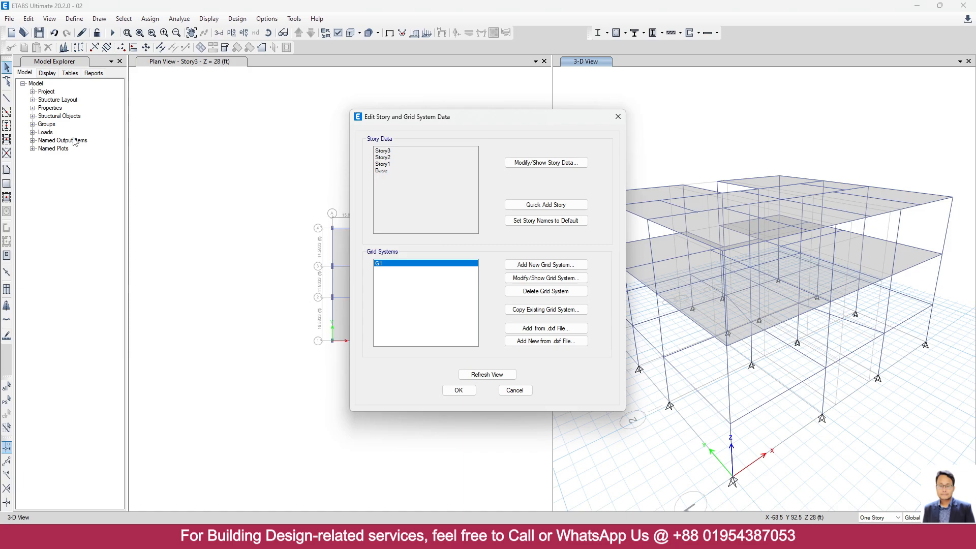
{"action": "left_click", "coordinate": [513, 164]}
Step: Add three 10 ft stories above Story3, replicated from Story3 and keeping existing story heights, and apply the new story data
{"action": "left_click", "coordinate": [304, 188]}
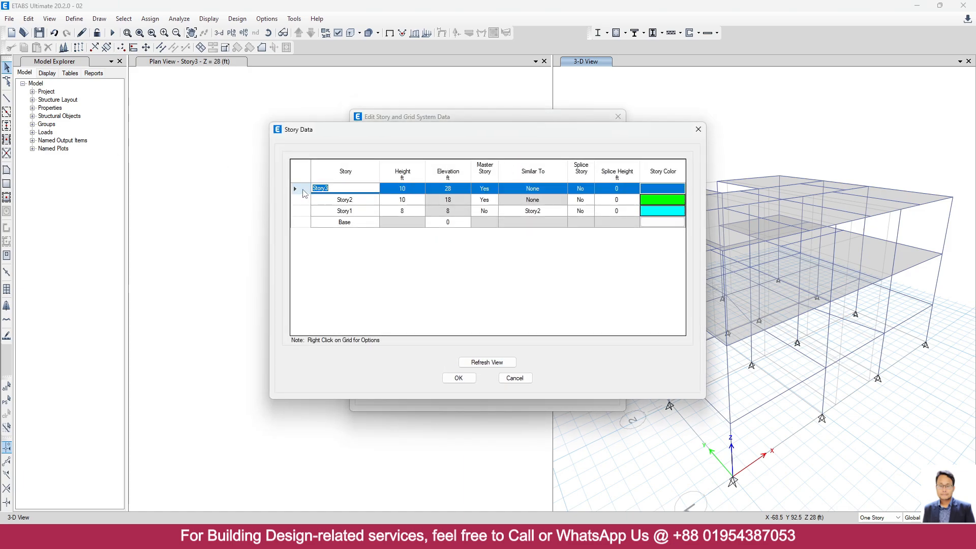
{"action": "right_click", "coordinate": [303, 190]}
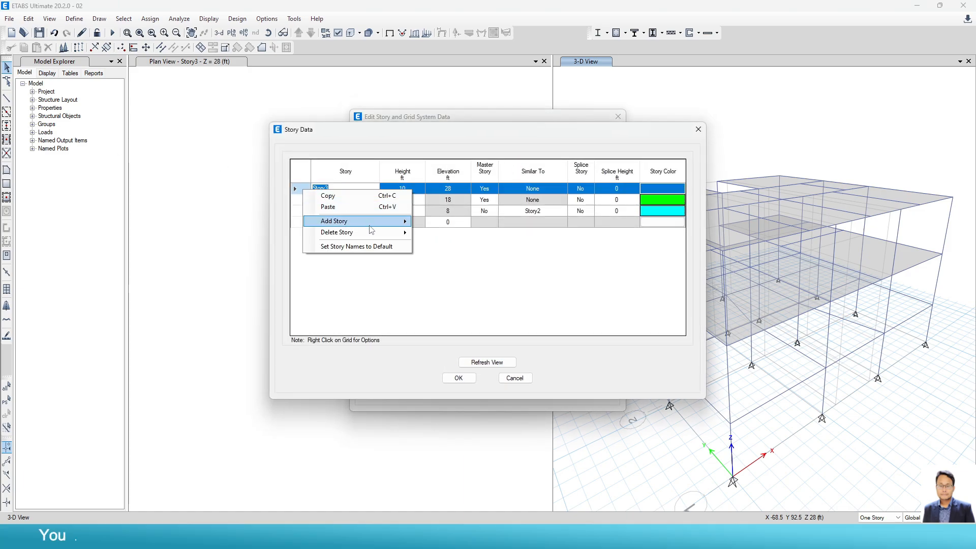
{"action": "mouse_move", "coordinate": [345, 221]}
{"action": "left_click", "coordinate": [447, 223]}
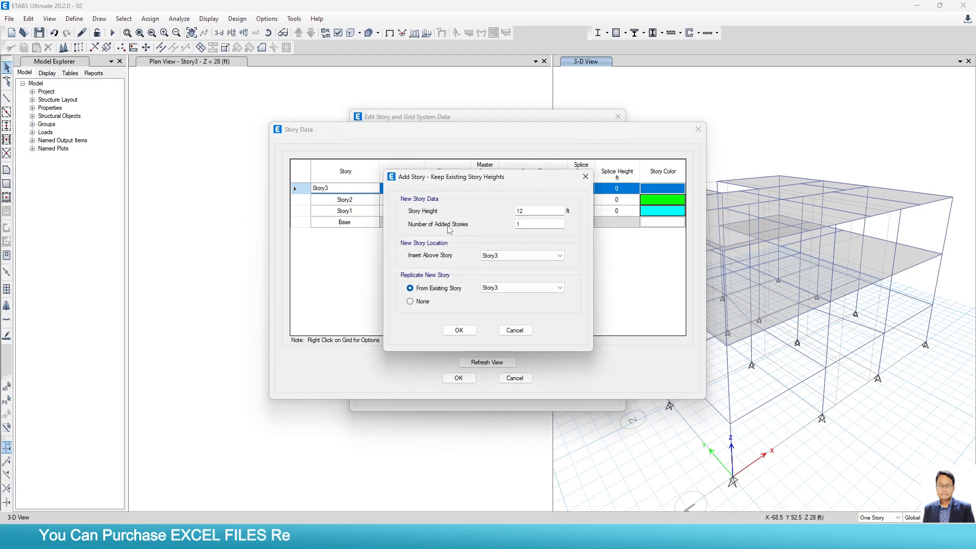
{"action": "double_click", "coordinate": [534, 211]}
{"action": "type", "text": "10"}
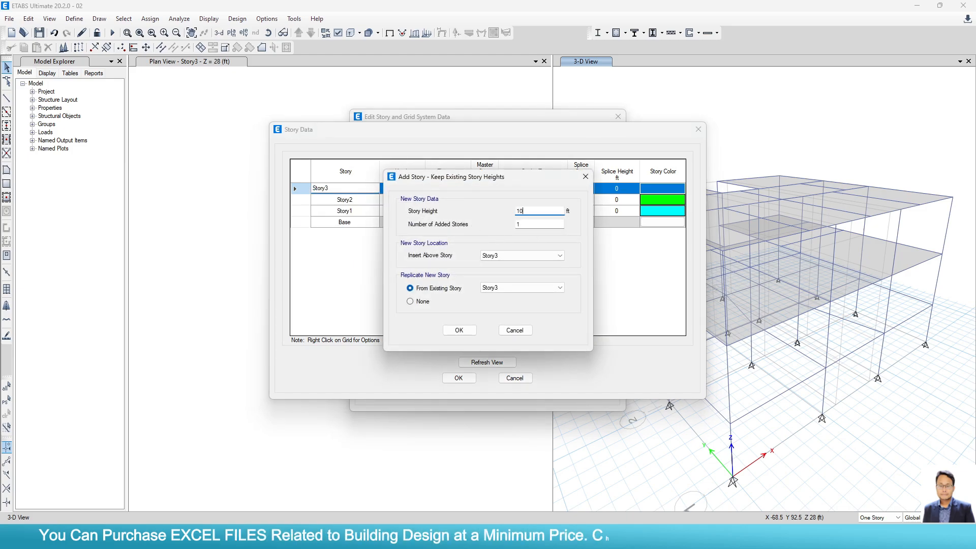
{"action": "key", "text": "Tab"}
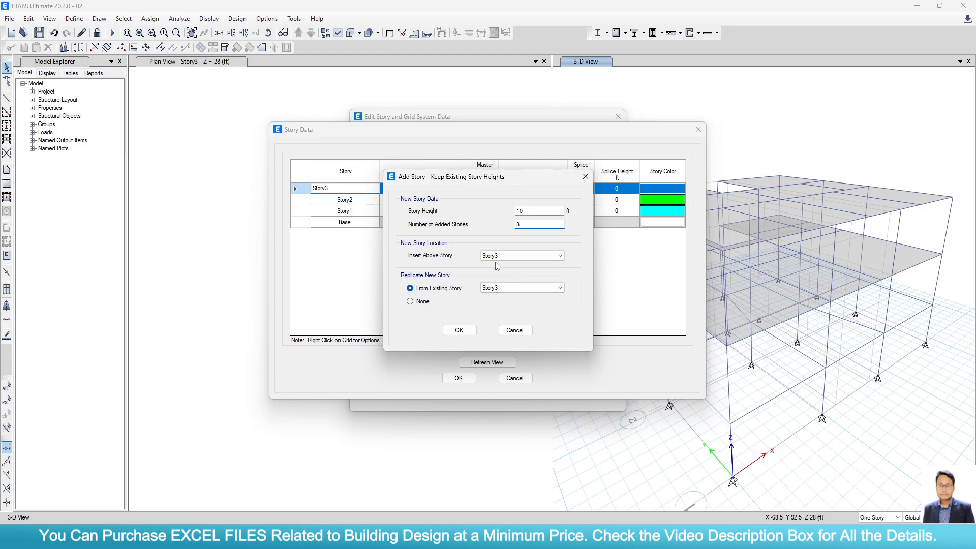
{"action": "left_click", "coordinate": [458, 331]}
{"action": "left_click", "coordinate": [478, 364]}
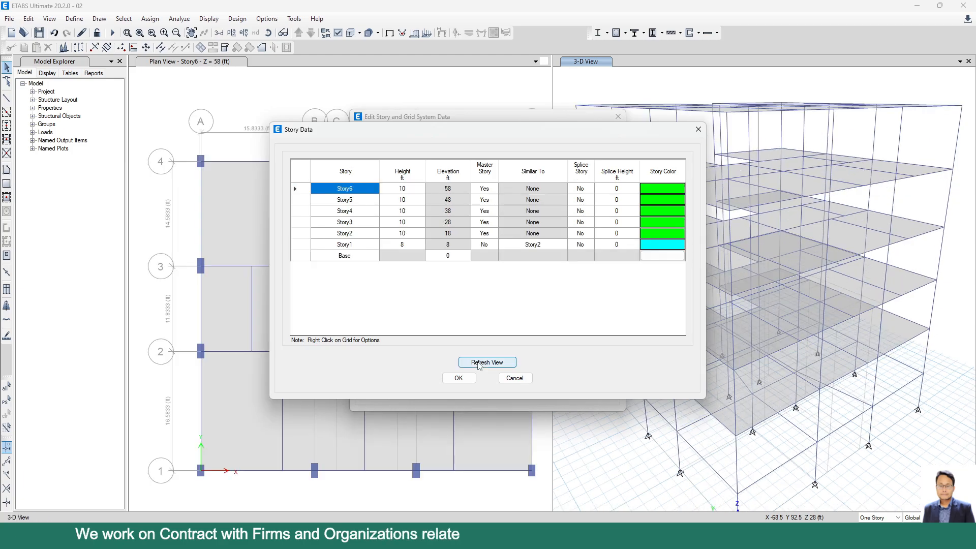
{"action": "left_click", "coordinate": [459, 377]}
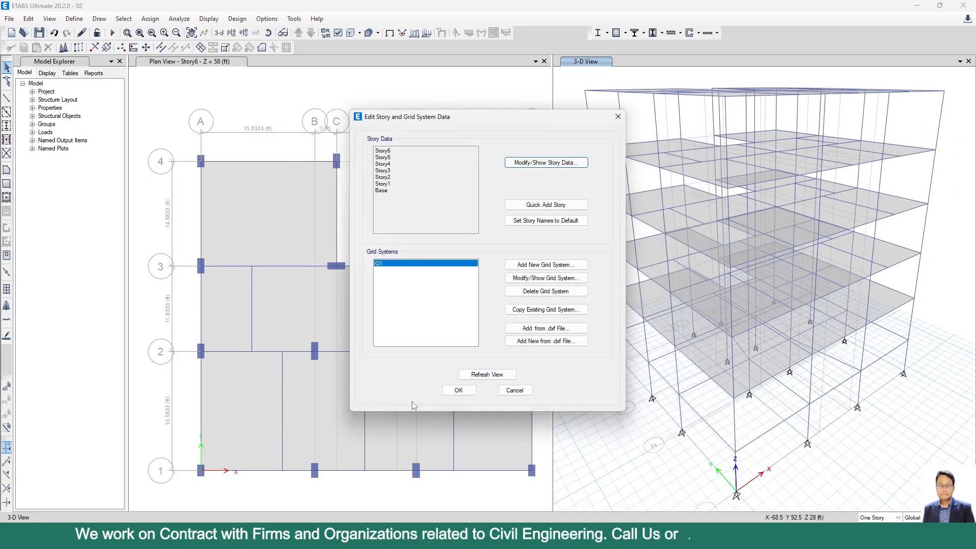
{"action": "left_click", "coordinate": [458, 390]}
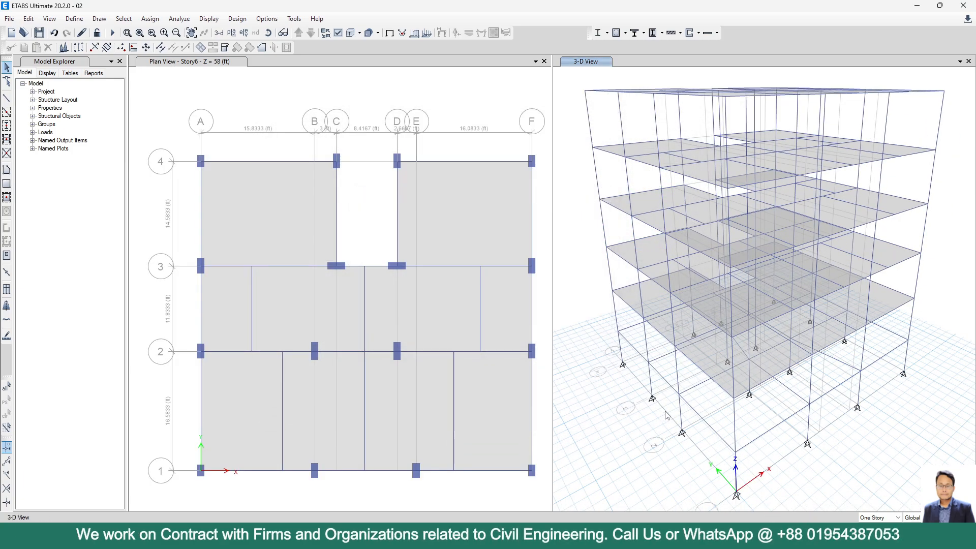
{"action": "middle_click_drag", "start_coordinate": [666, 414], "coordinate": [613, 347]}
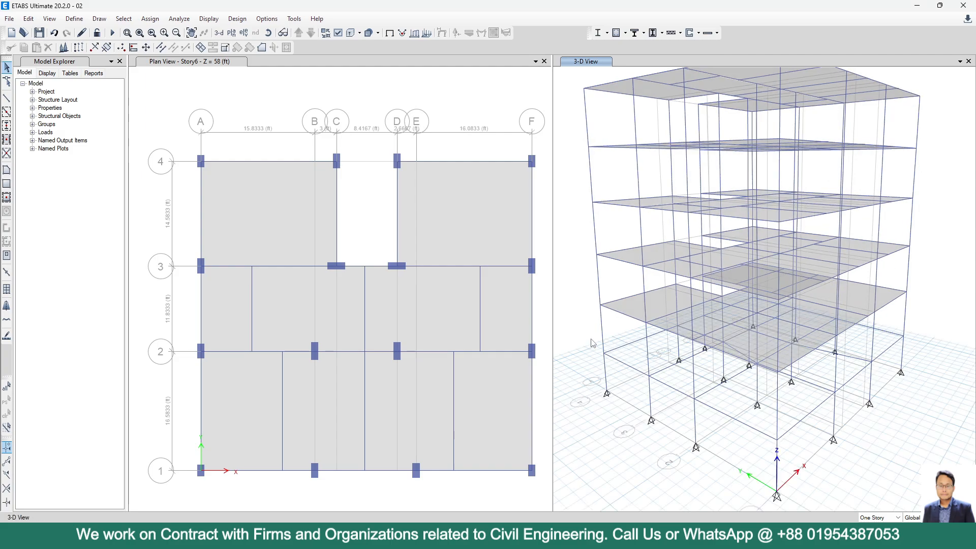